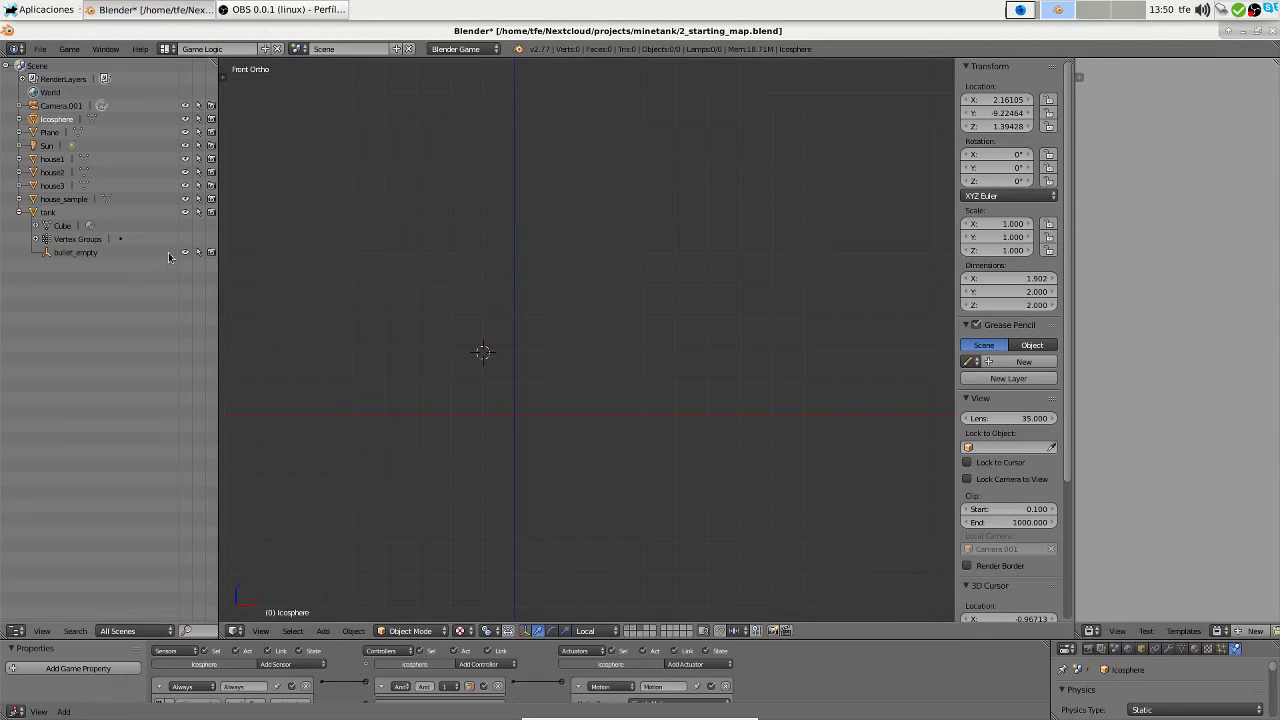
Switch to the Default layout with the Blender Render engine and move to an empty scene layer
left_click(185, 48)
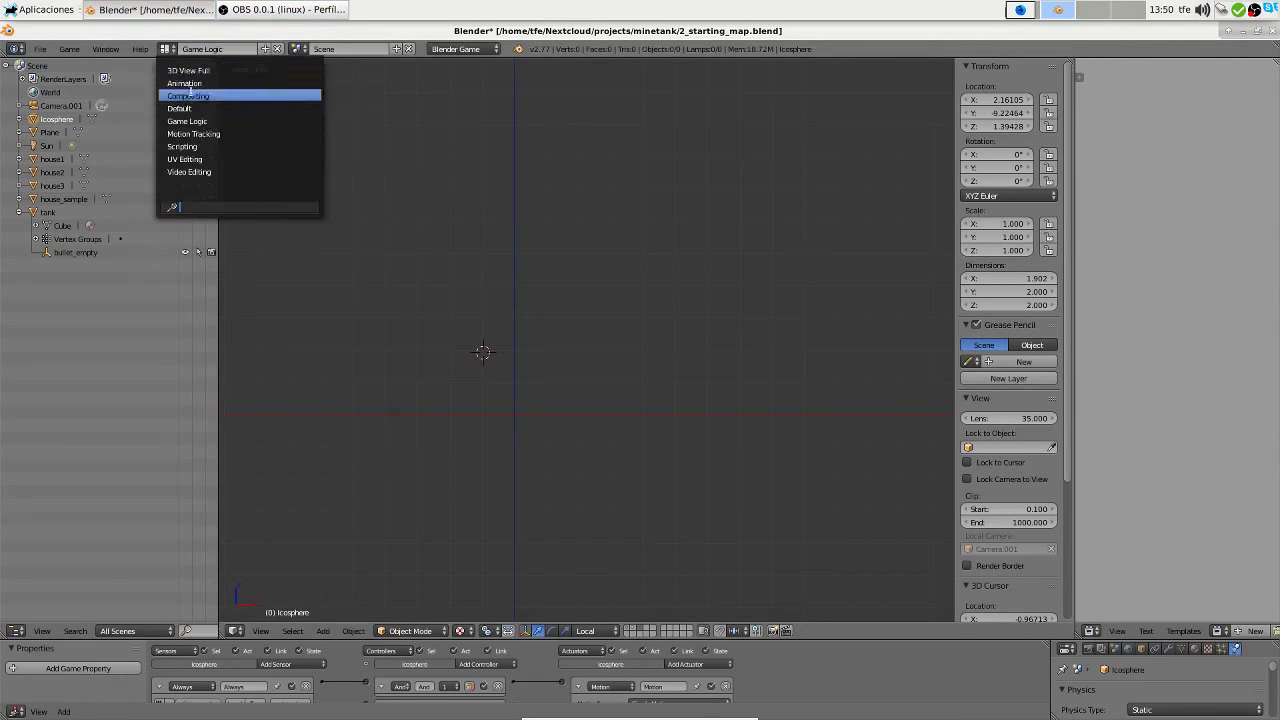
left_click(190, 94)
left_click(460, 49)
left_click(452, 72)
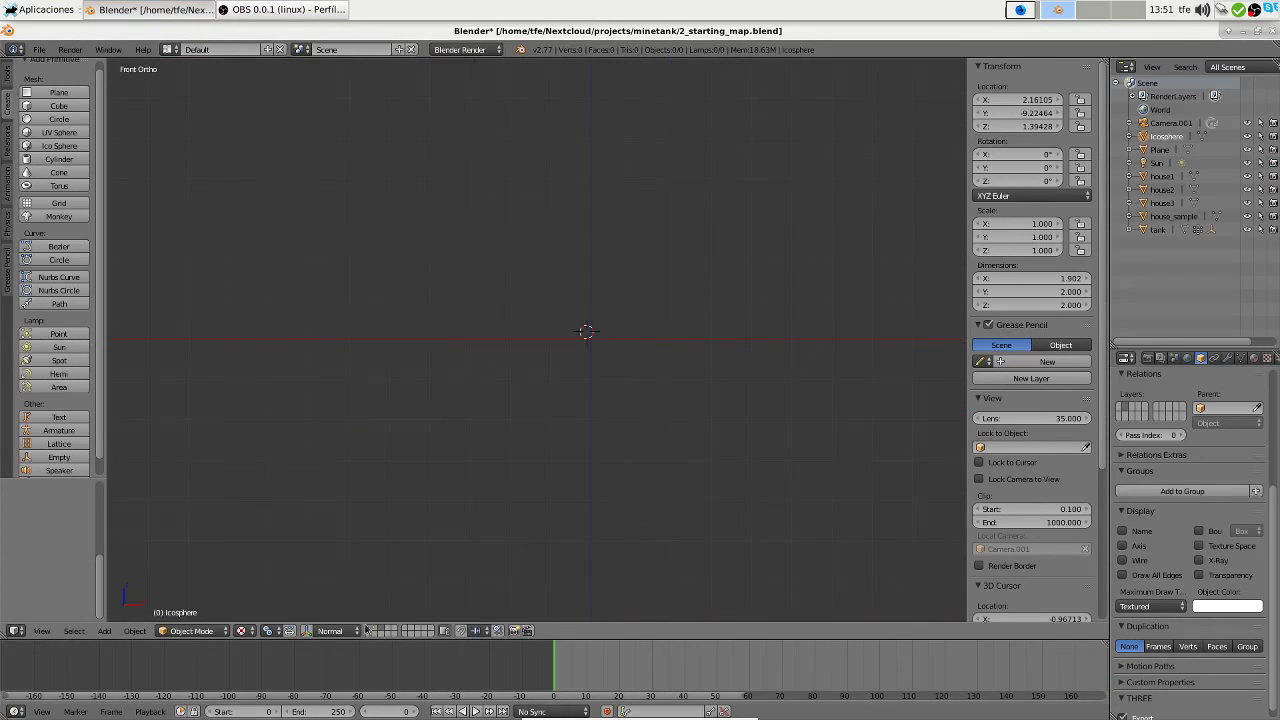
middle_click_drag(558, 503, 592, 488)
left_click(380, 630)
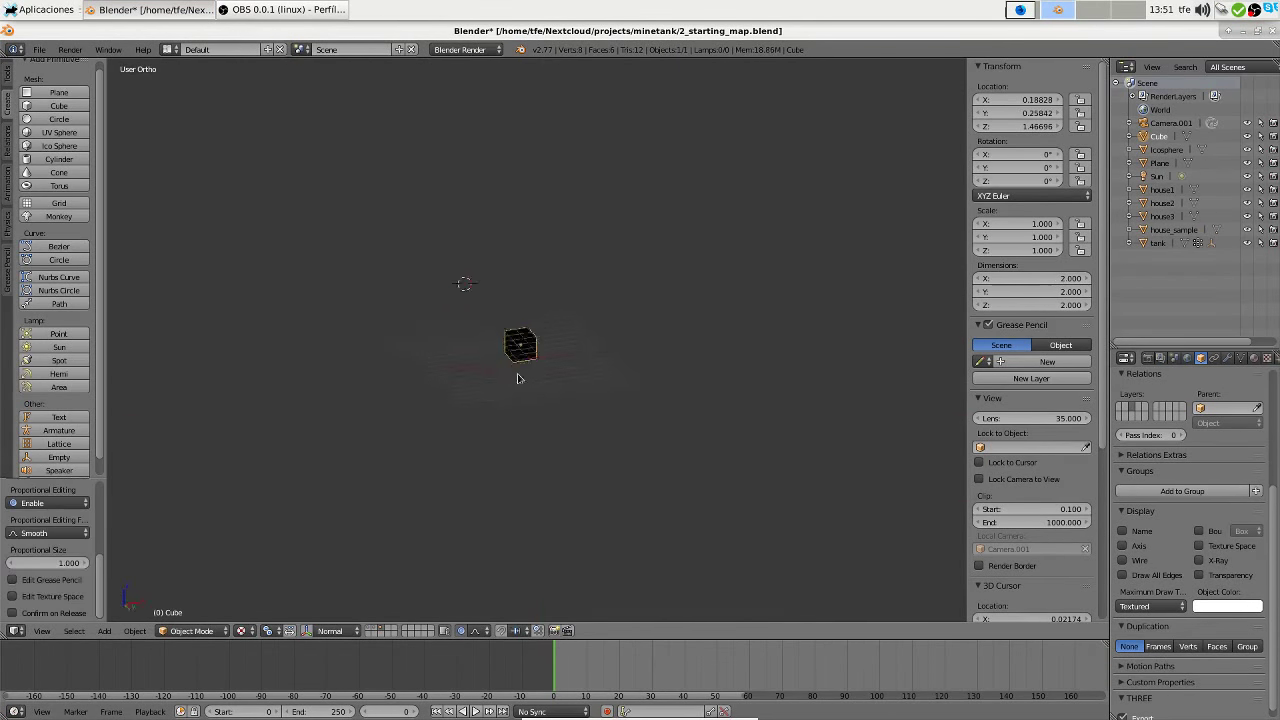
In Edit Mode, select the cube's top face and start shrinking it from a top view
scroll(570, 475, "down", 3)
key("Tab")
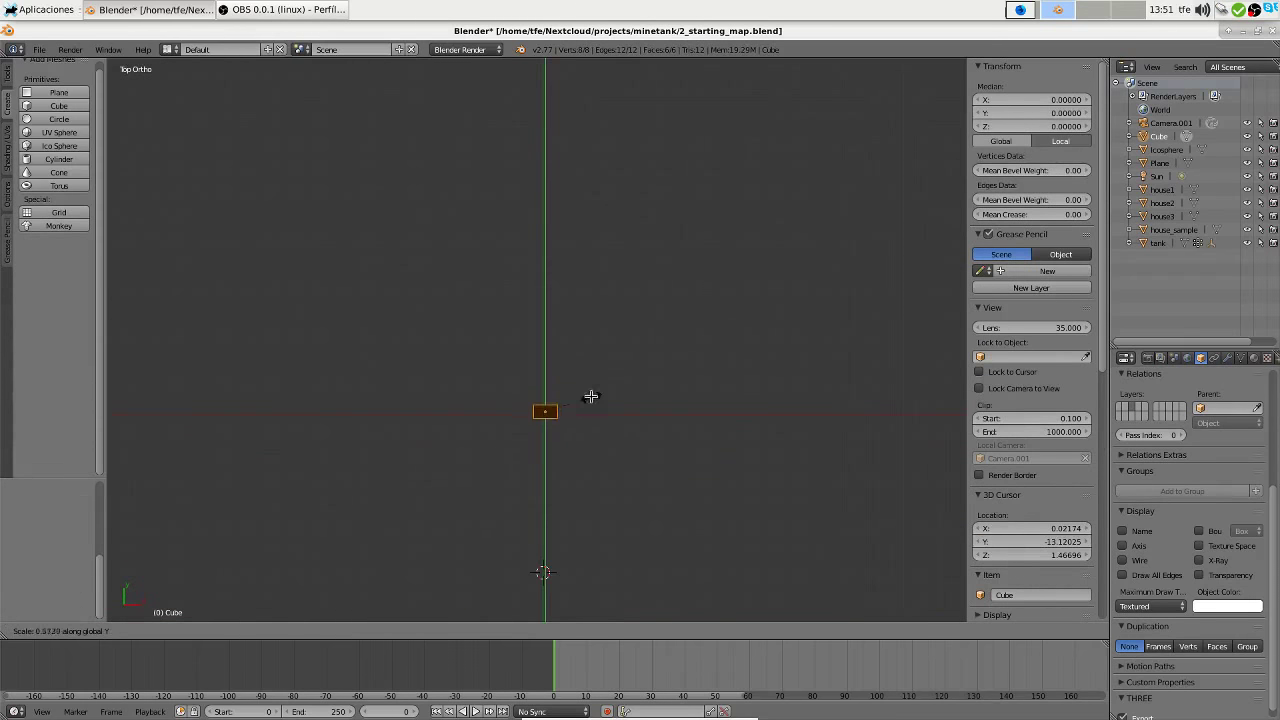
scroll(515, 325, "up", 5)
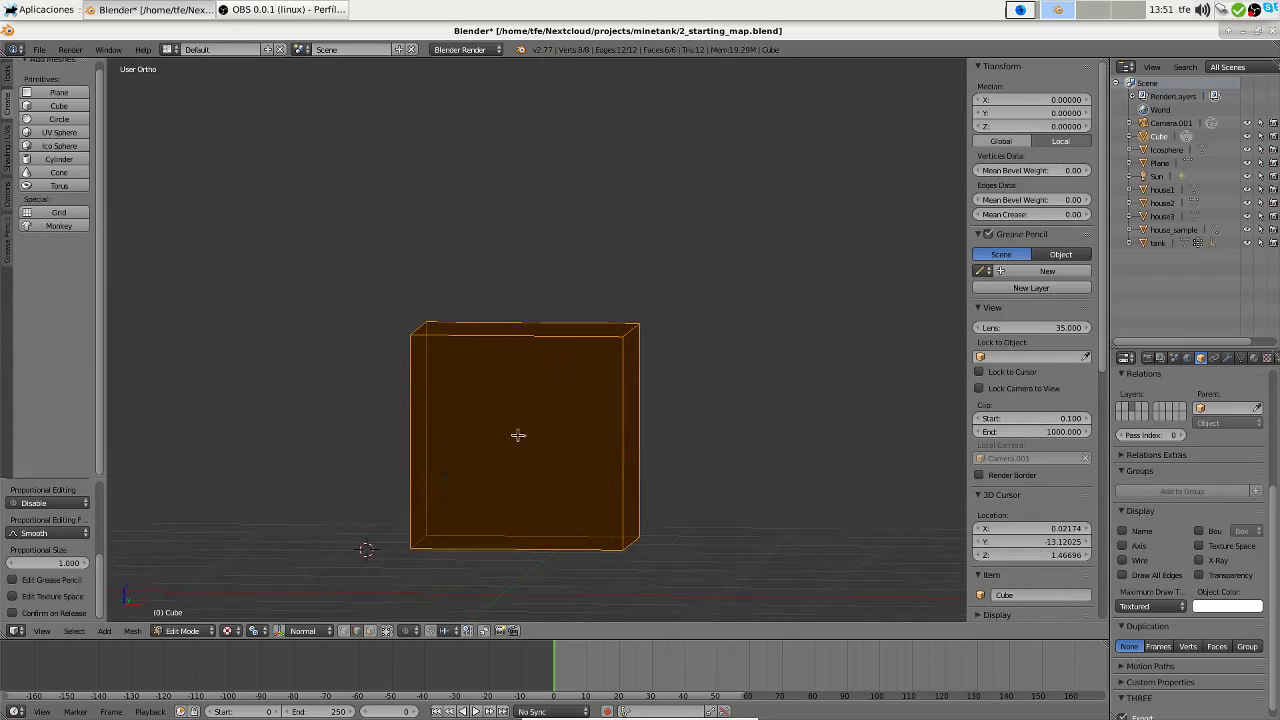
right_click(530, 323)
middle_click_drag(530, 323, 574, 419, "shift")
scroll(574, 419, "down", 1)
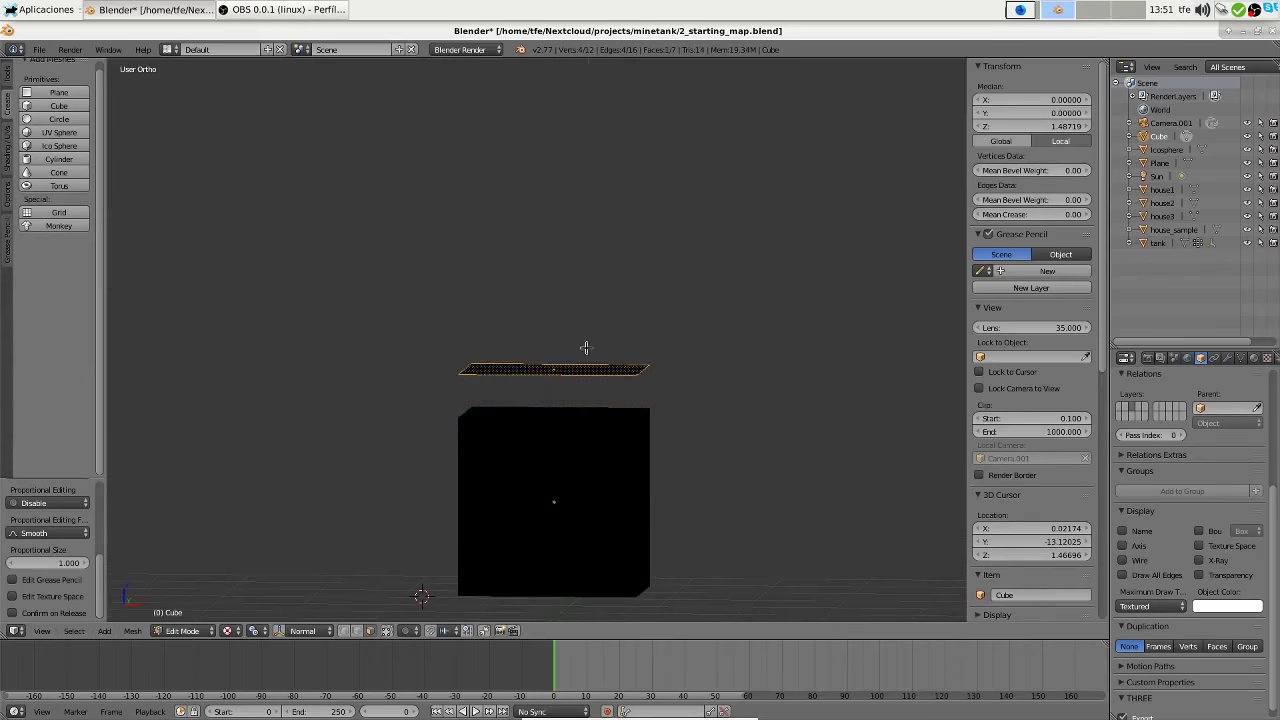
key("KP_7")
key("s")
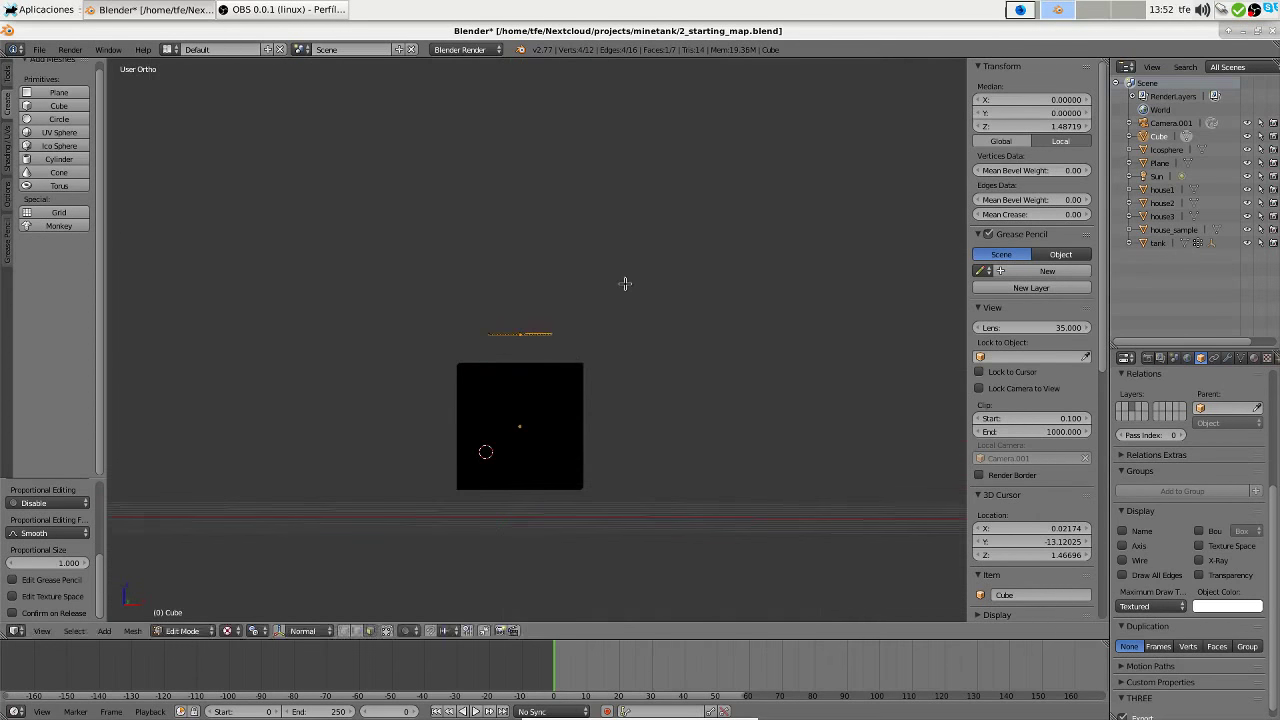
key("Escape")
Select two edges of the inner rim and fill a new face between them
mouse_move(480, 274)
middle_mouse_down()
mouse_move(469, 329)
mouse_move(521, 411)
middle_mouse_up()
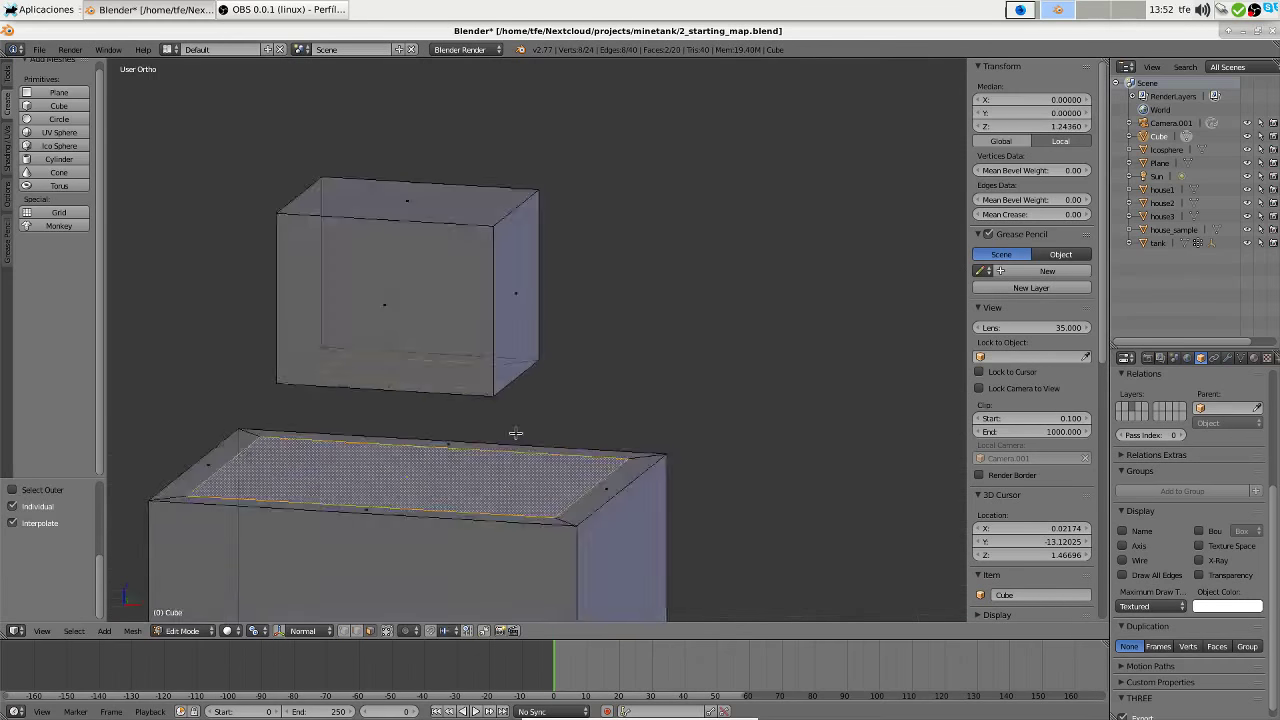
middle_click_drag(513, 402, 529, 400)
key("a")
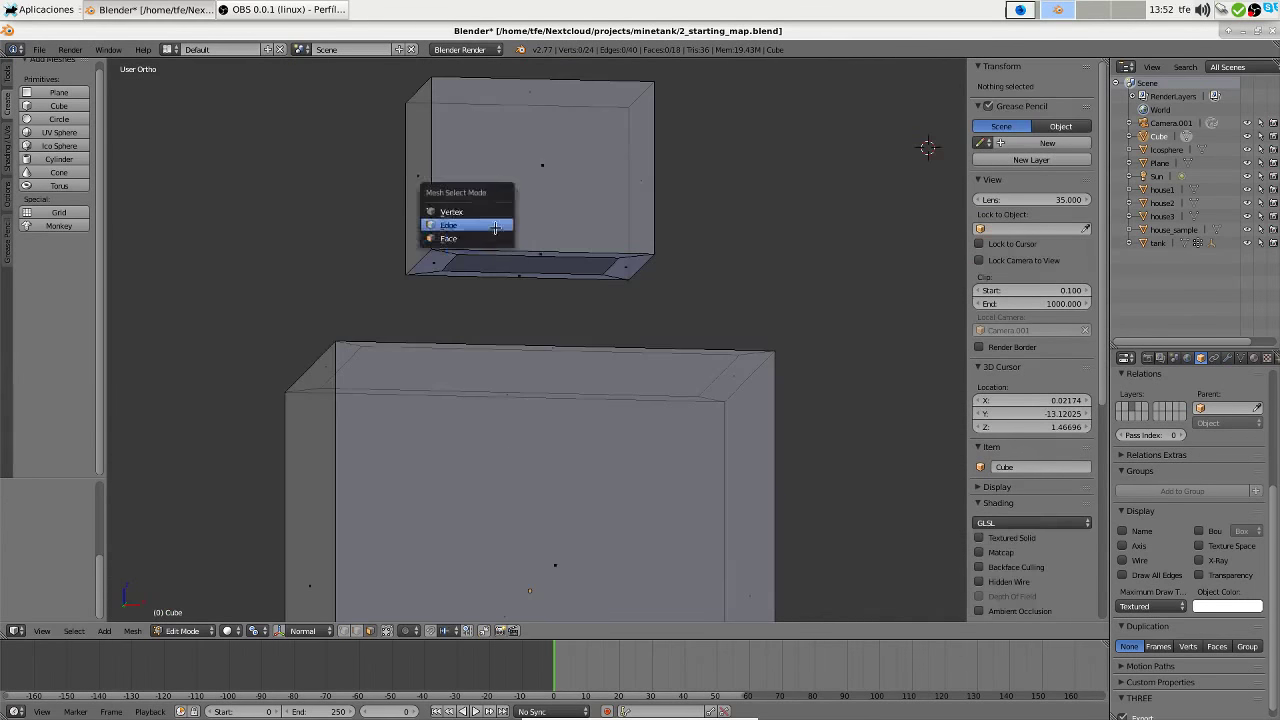
left_click(495, 225)
key("KP_7")
right_click(514, 275)
mouse_move(443, 366)
middle_mouse_down()
mouse_move(500, 321)
mouse_move(400, 214)
middle_mouse_up()
key("KP_7")
right_click(546, 500, "shift")
key("f")
Scale the selected loop down evenly to form the narrow neck
middle_click_drag(546, 474, 580, 401)
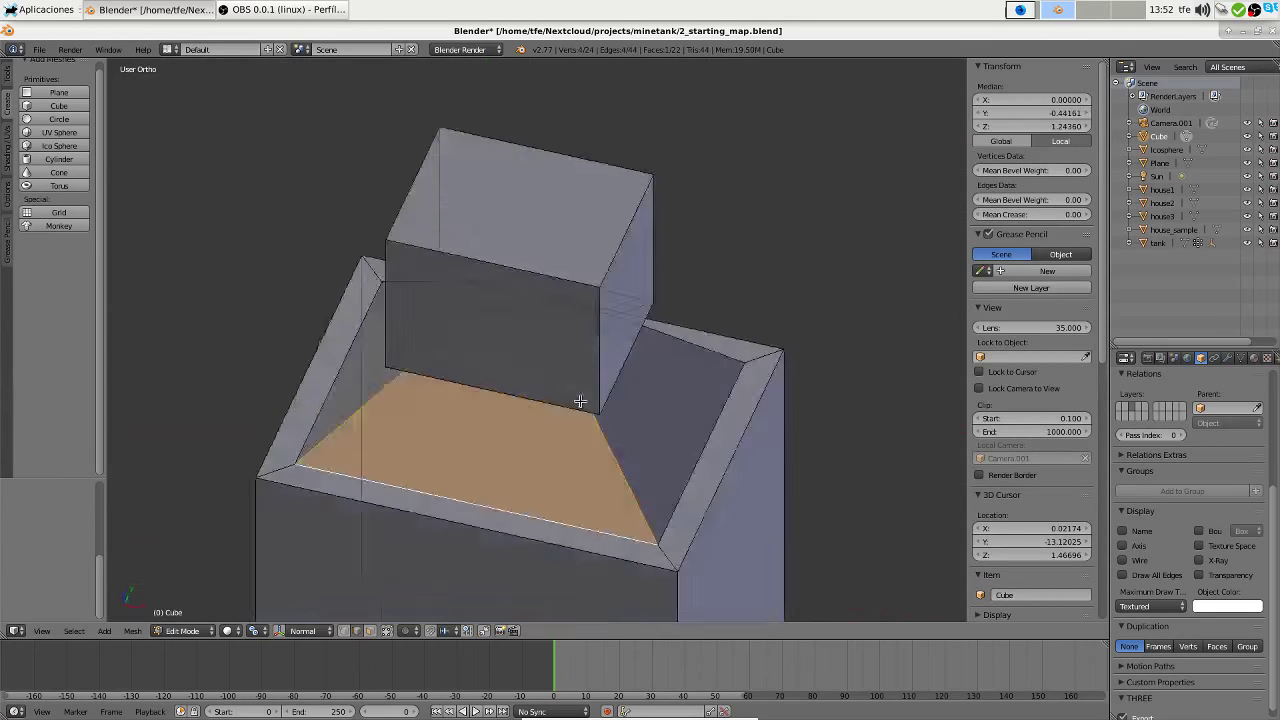
key("KP_7")
key("ctrl+Tab")
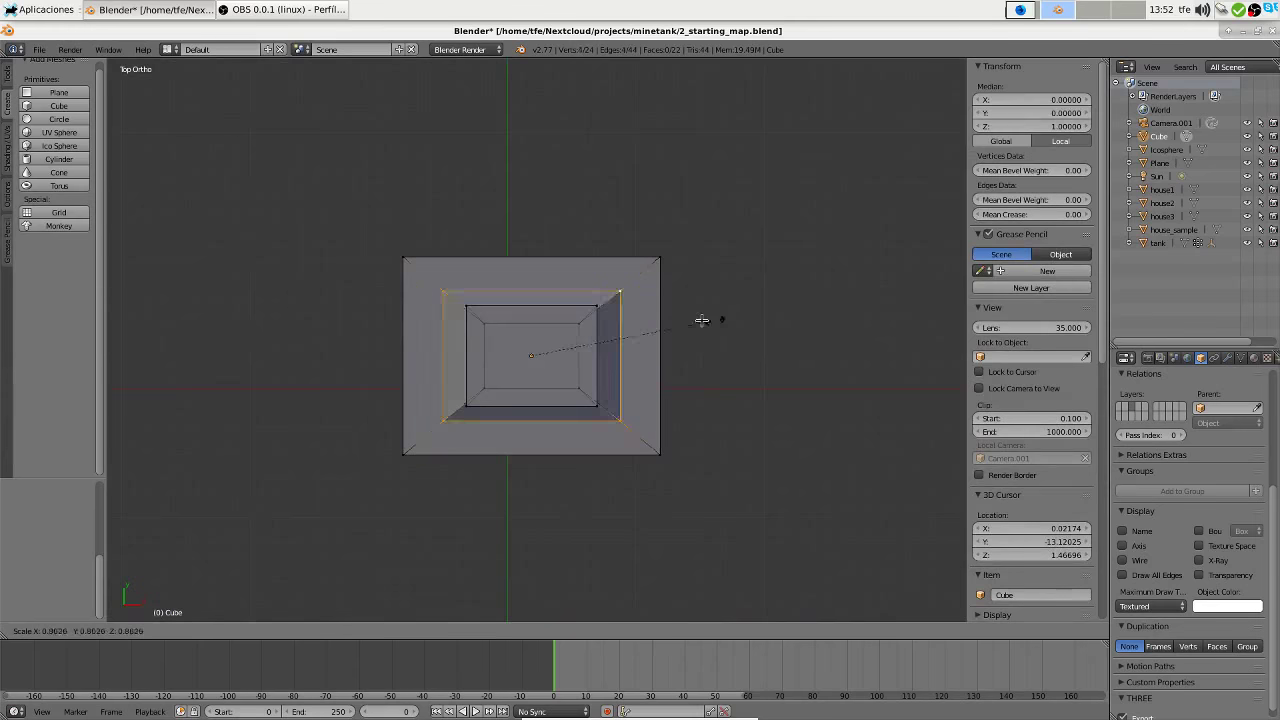
left_click(649, 318)
middle_click_drag(649, 318, 634, 251)
scroll(640, 343, "down", 3)
Back in Edit Mode, scale the selected face along the Y axis
key("Tab")
scroll(517, 416, "down", 1)
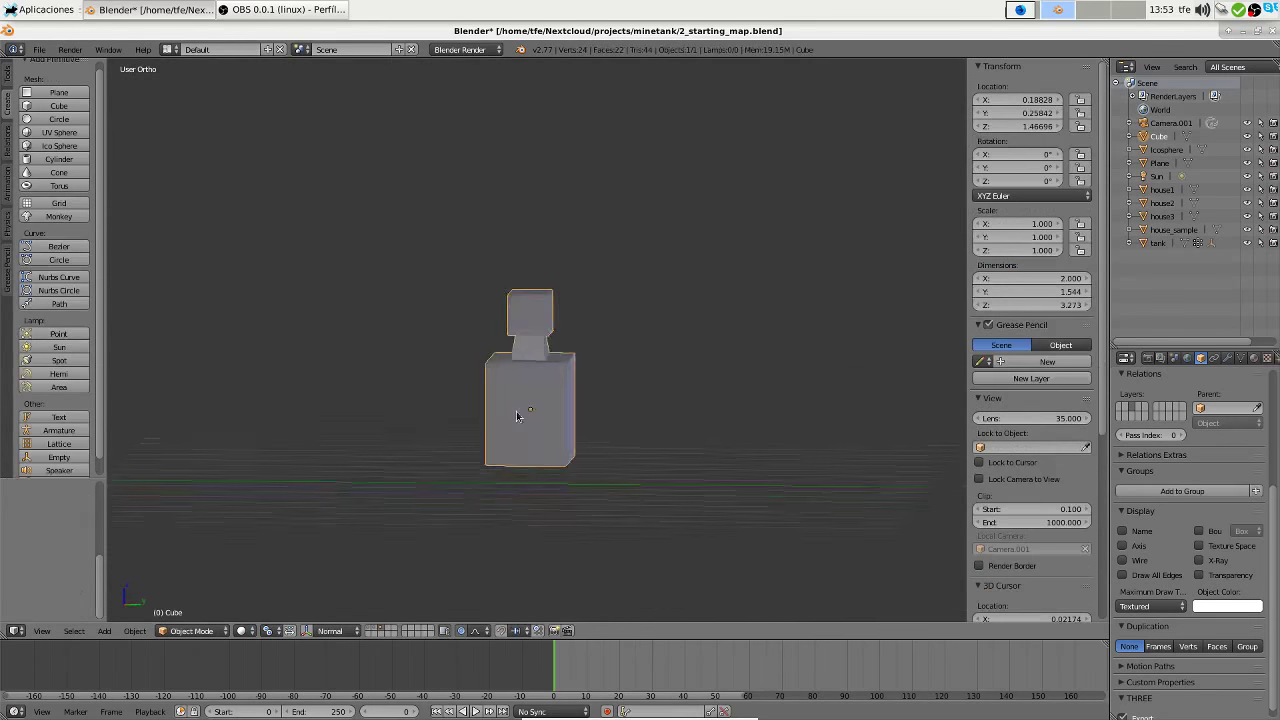
key("Tab")
key("s")
key("y")
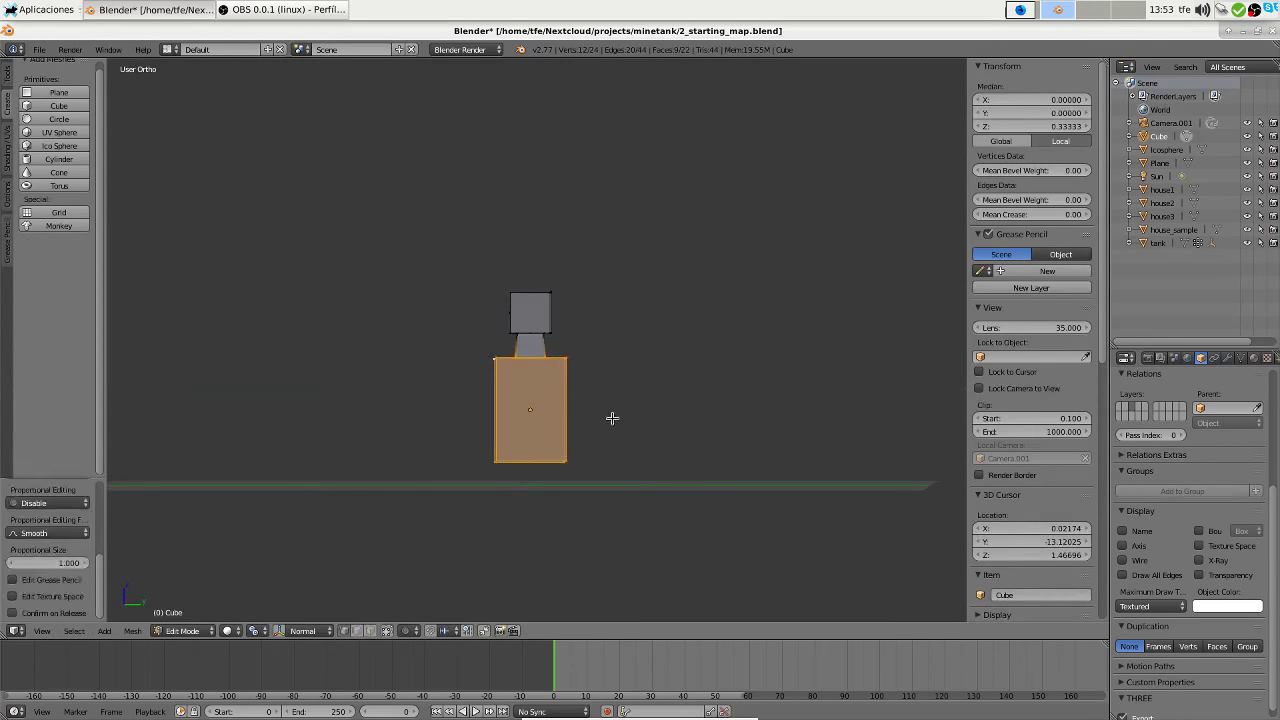
Subdivide the body and widen the new middle edge loop along X
left_click(490, 400)
key("w")
left_click(586, 417)
key("s")
key("x")
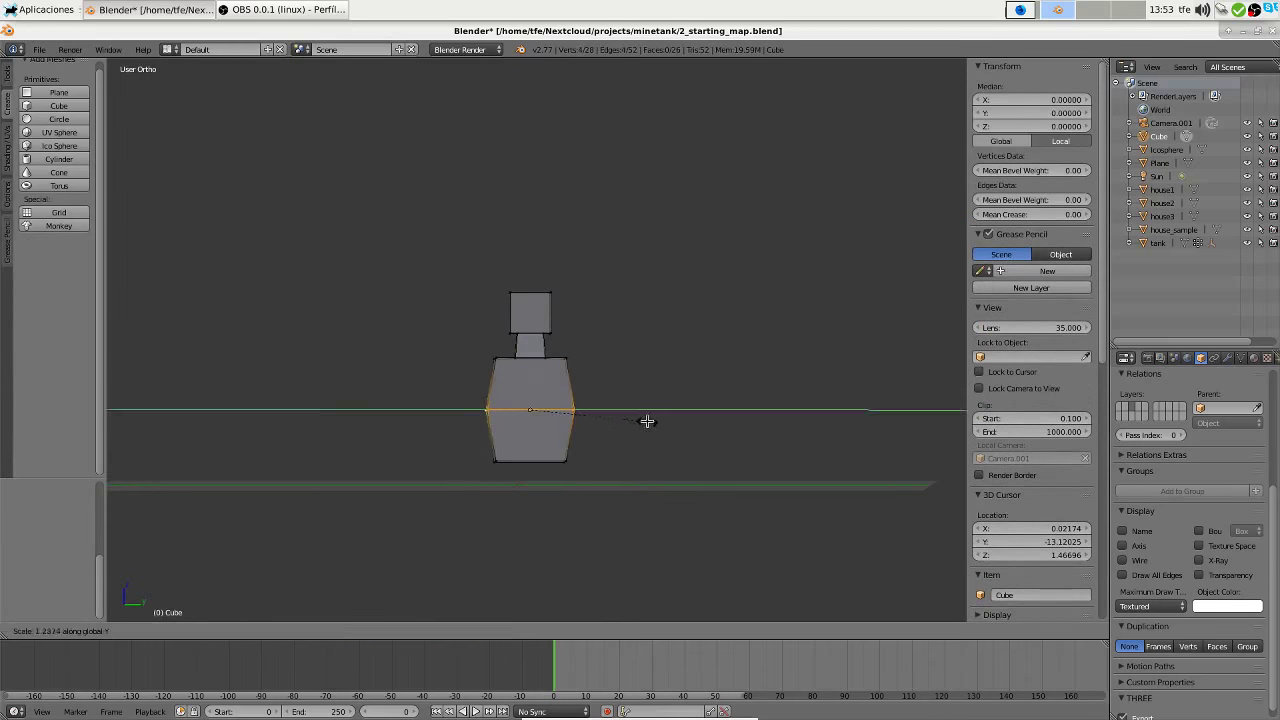
left_click(646, 420)
middle_click_drag(646, 420, 657, 456)
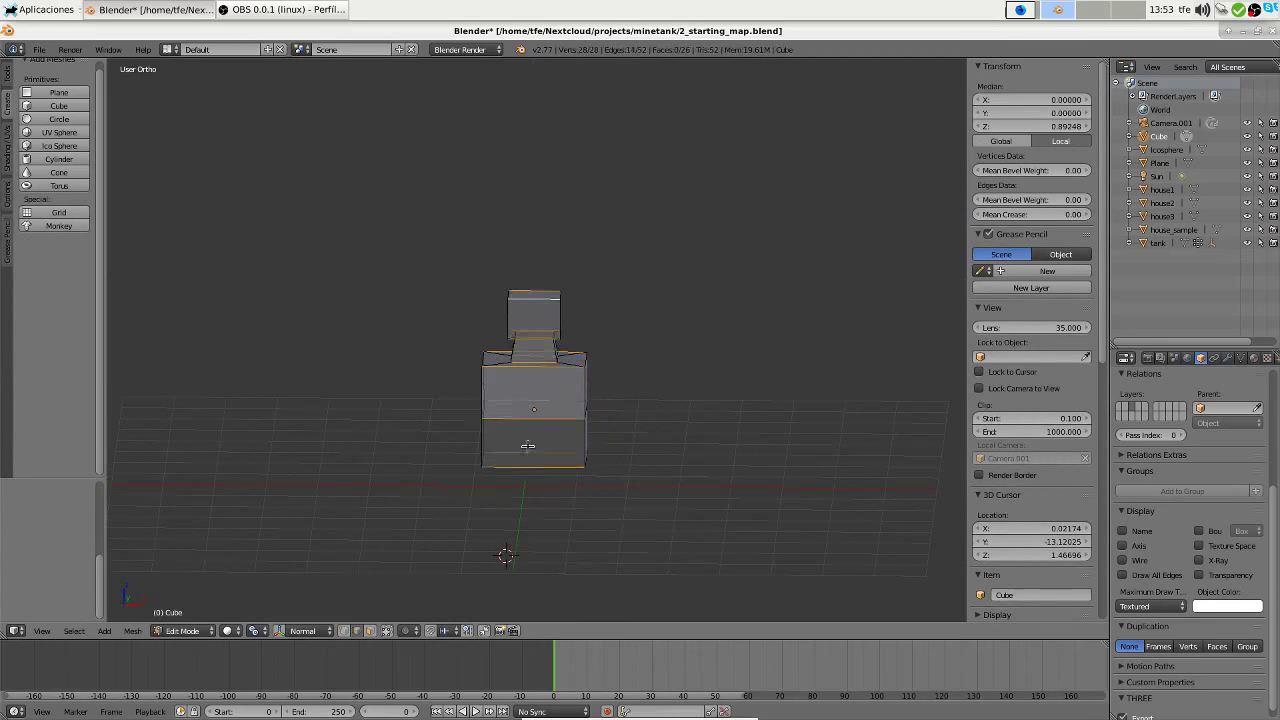
Delete one half of the vertices and add a Mirror modifier on X
left_click(502, 373)
key("x")
left_click(485, 471)
left_click(1228, 357)
left_click(1195, 402)
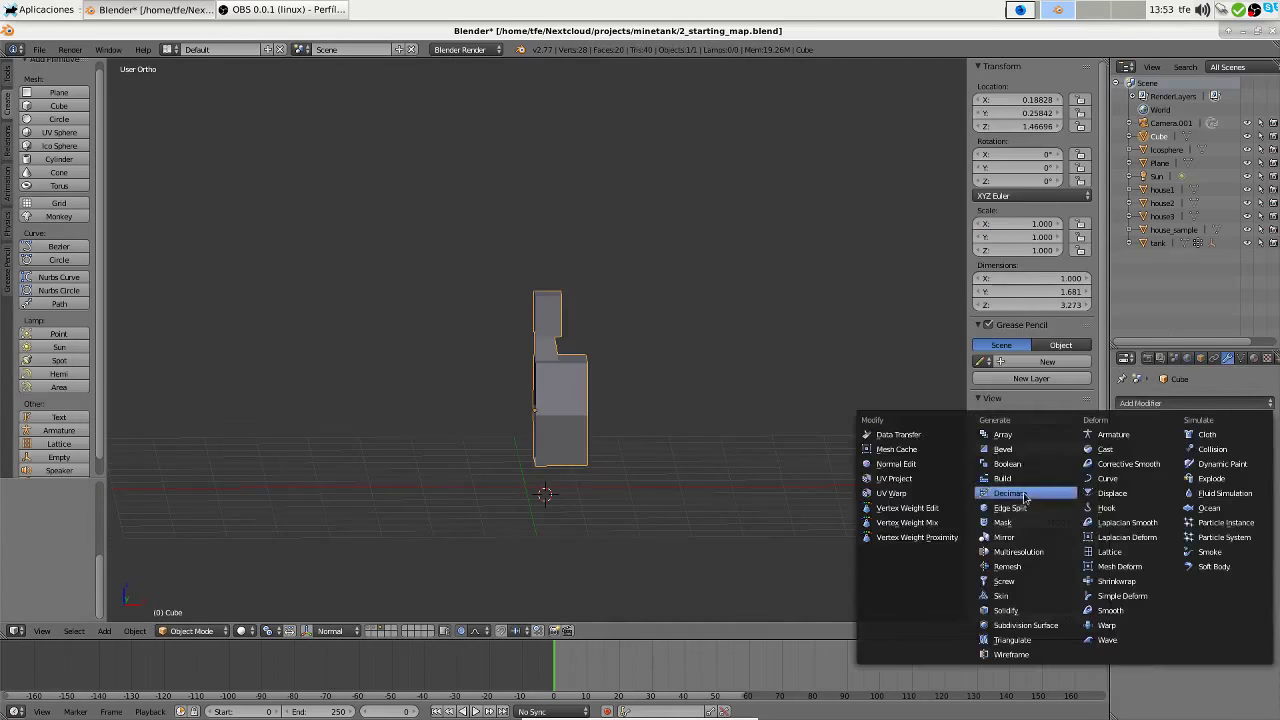
left_click(943, 489)
middle_click_drag(646, 400, 600, 395)
right_click(581, 393)
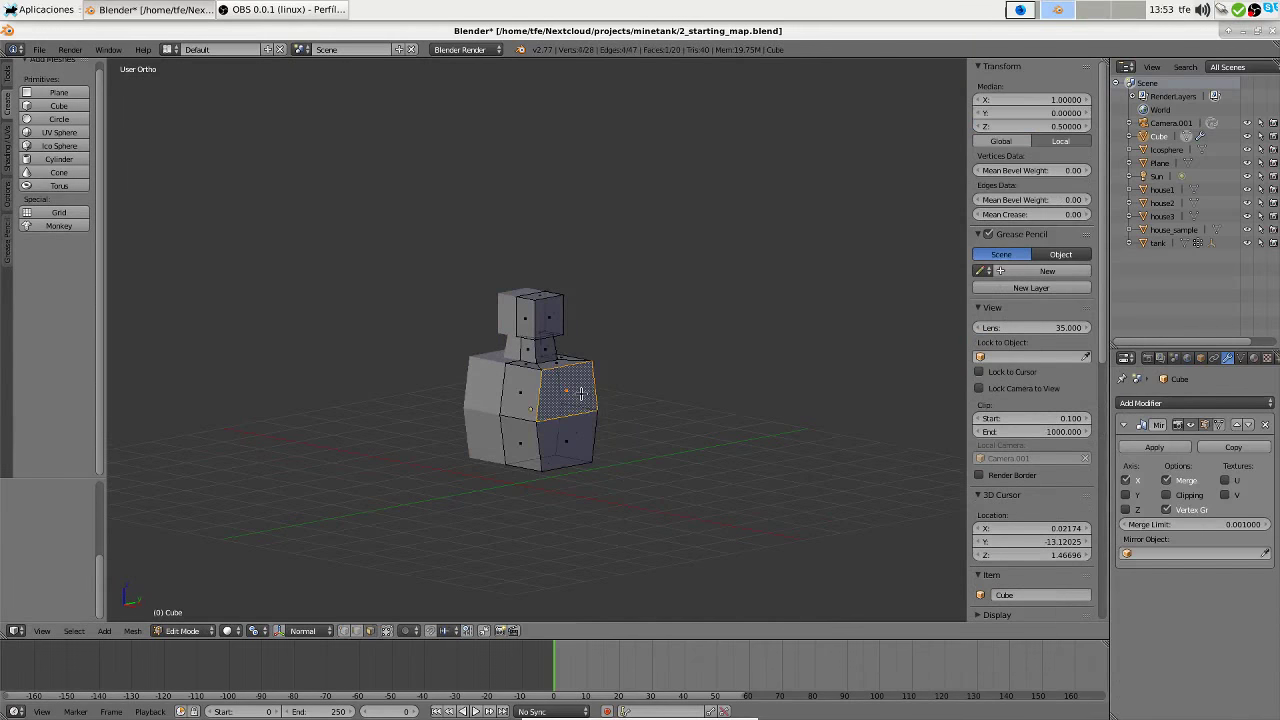
Inset the torso's side face and scale the inset's bottom edge along Y
left_click(746, 400)
scroll(521, 444, "up", 5)
right_click(635, 520)
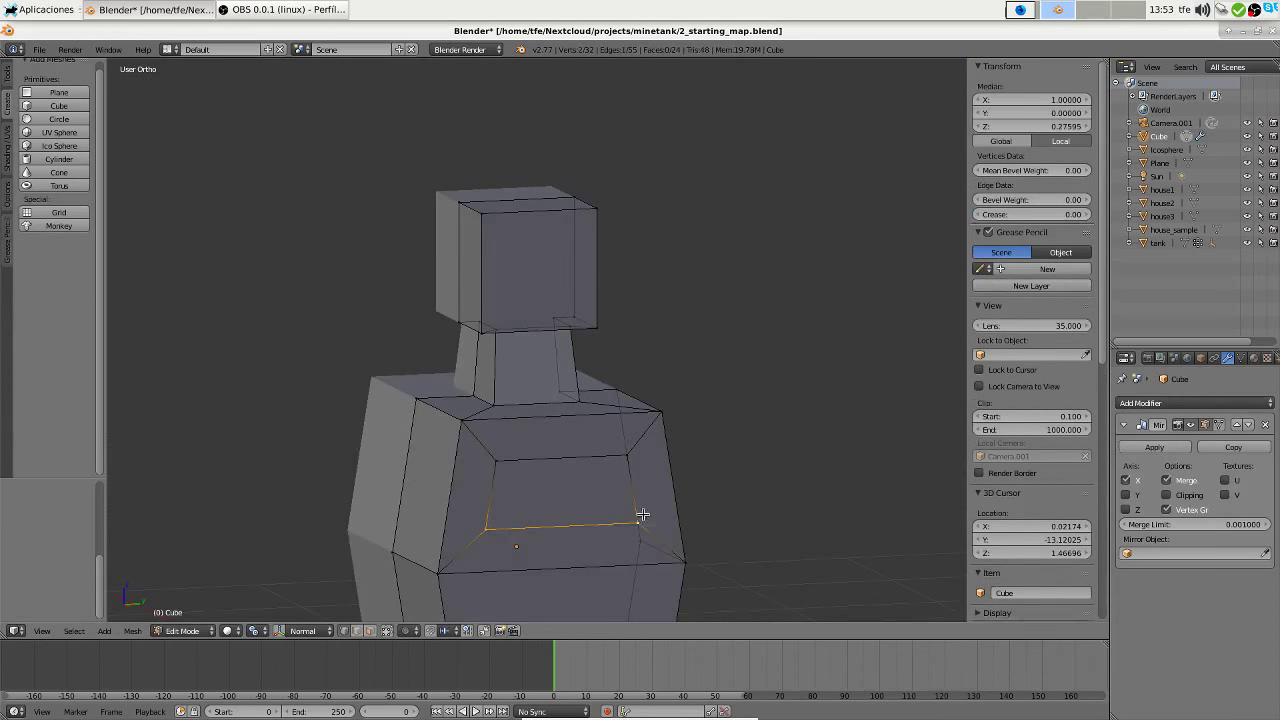
key("s")
key("y")
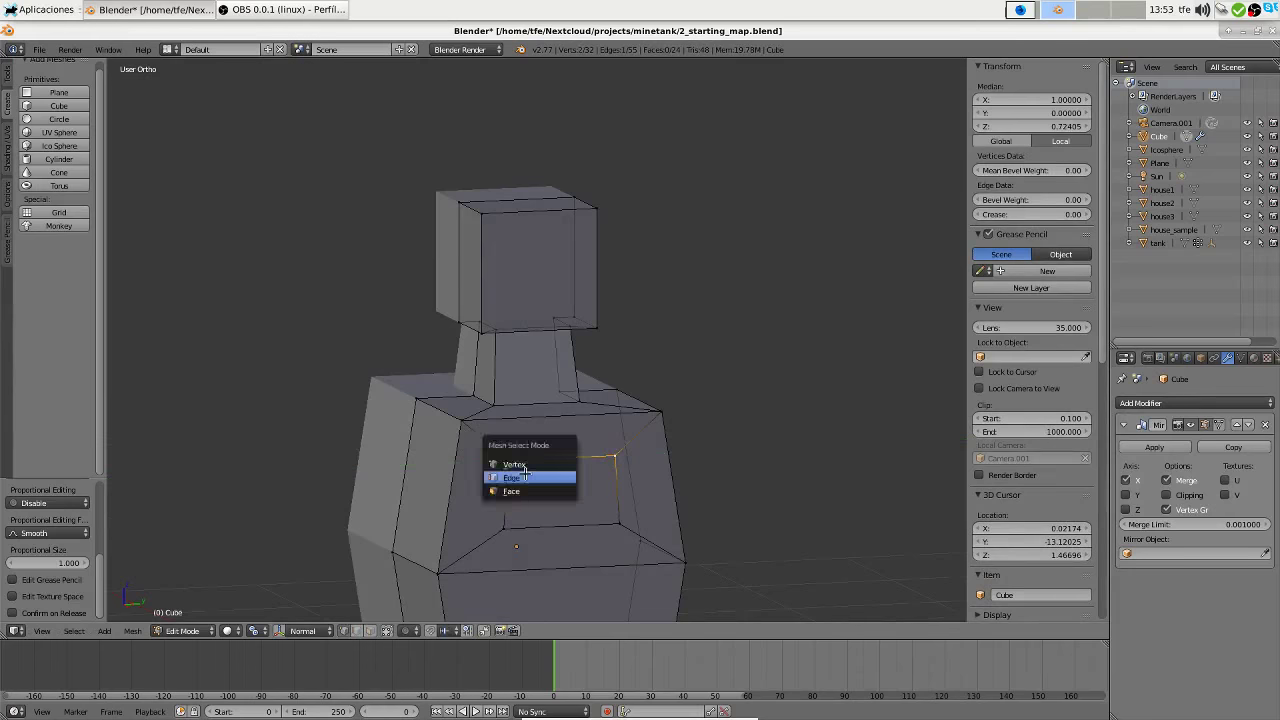
Subdivide the inner face into a grid and scale it evenly
left_click(524, 477)
key("w")
left_click(500, 397)
key("ctrl+Tab")
left_click(505, 466)
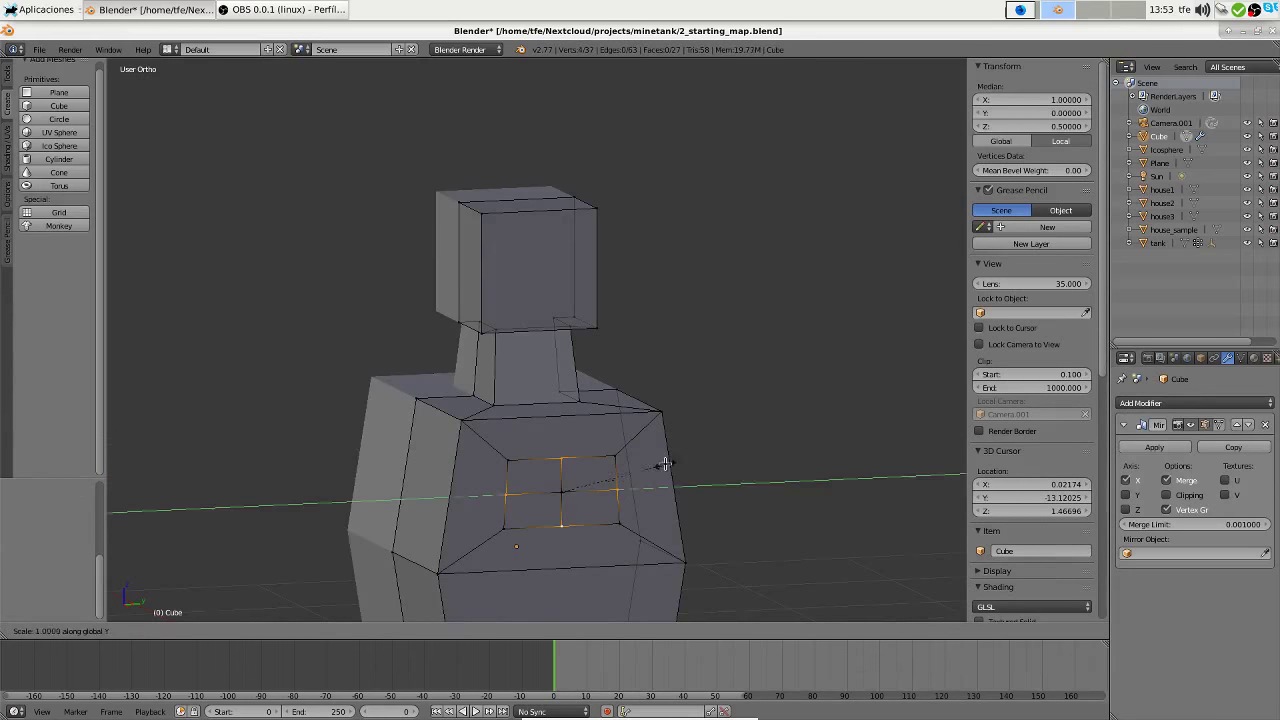
Reposition vertices with proportional editing and delete the side faces to open a hole
right_click(622, 494, "shift")
mouse_move(622, 494)
middle_mouse_down()
mouse_move(712, 482)
mouse_move(560, 560)
middle_mouse_up()
left_click(667, 503)
left_click(415, 630)
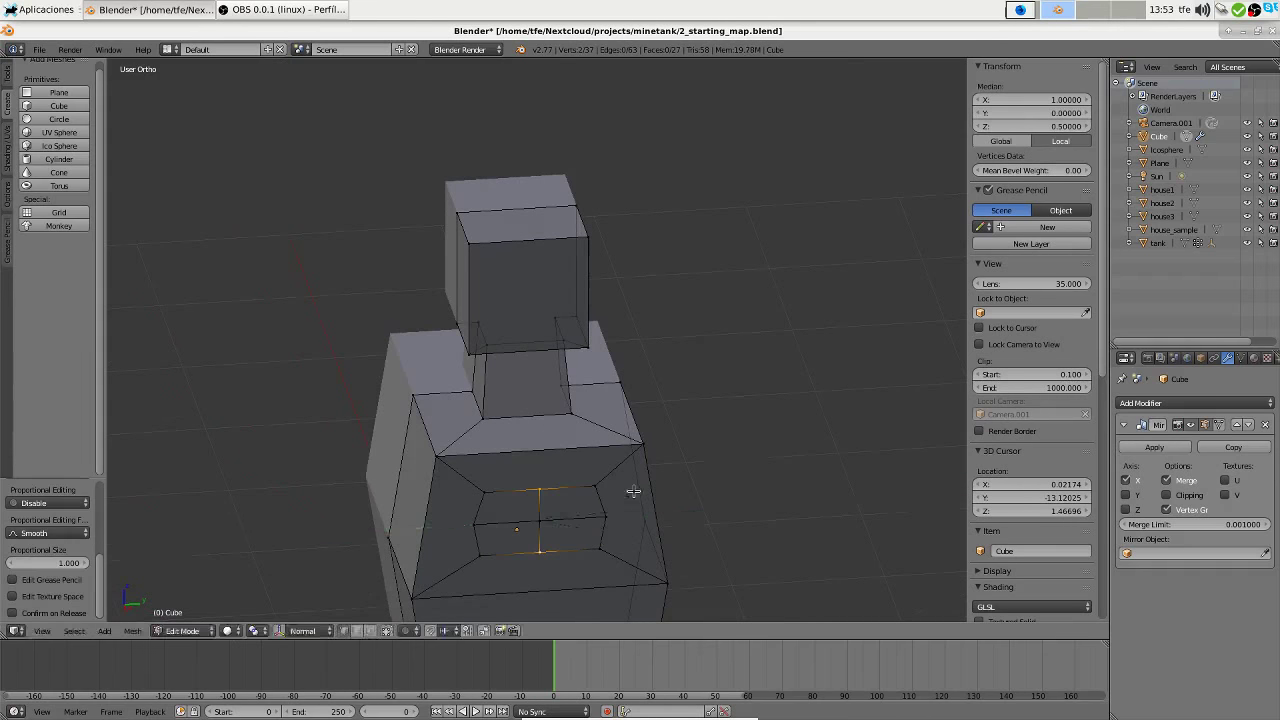
mouse_move(633, 491)
middle_mouse_down()
mouse_move(737, 486)
mouse_move(651, 508)
middle_mouse_up()
key("x")
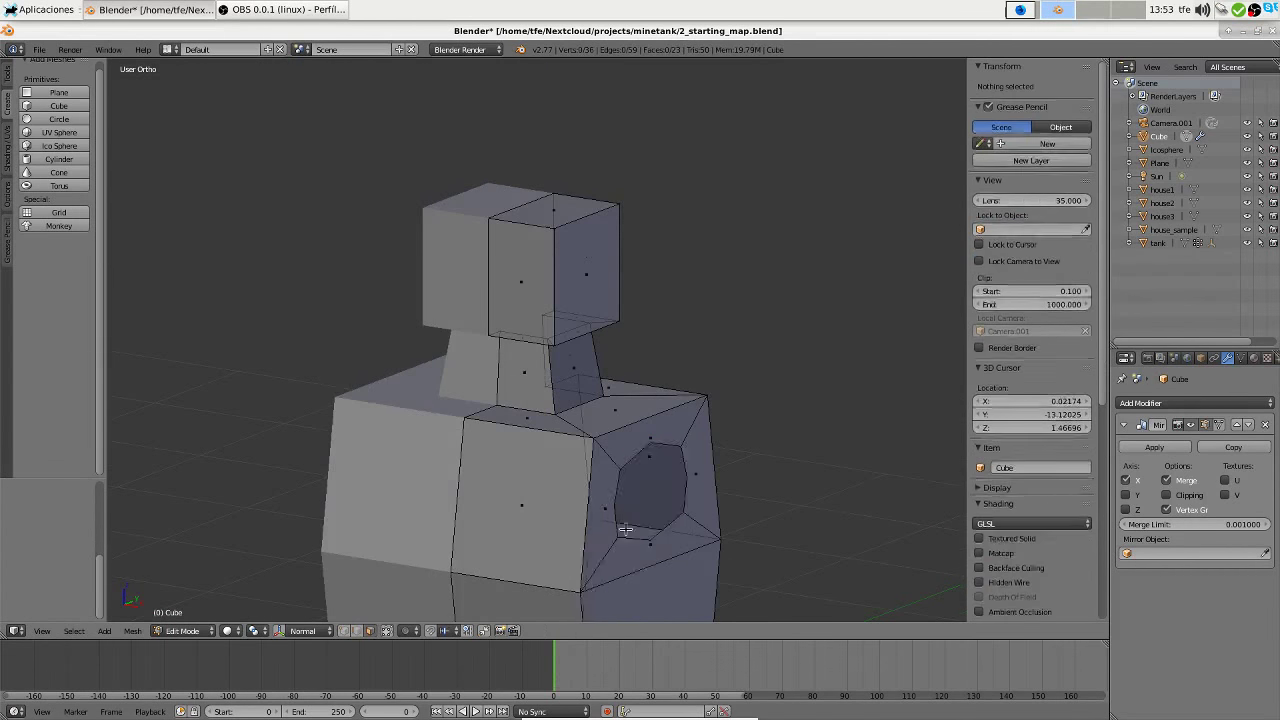
Open the accessibility page of the desktop's window manager tweaks settings
left_click(40, 9)
left_click(86, 106)
left_click(560, 229)
left_click(450, 204)
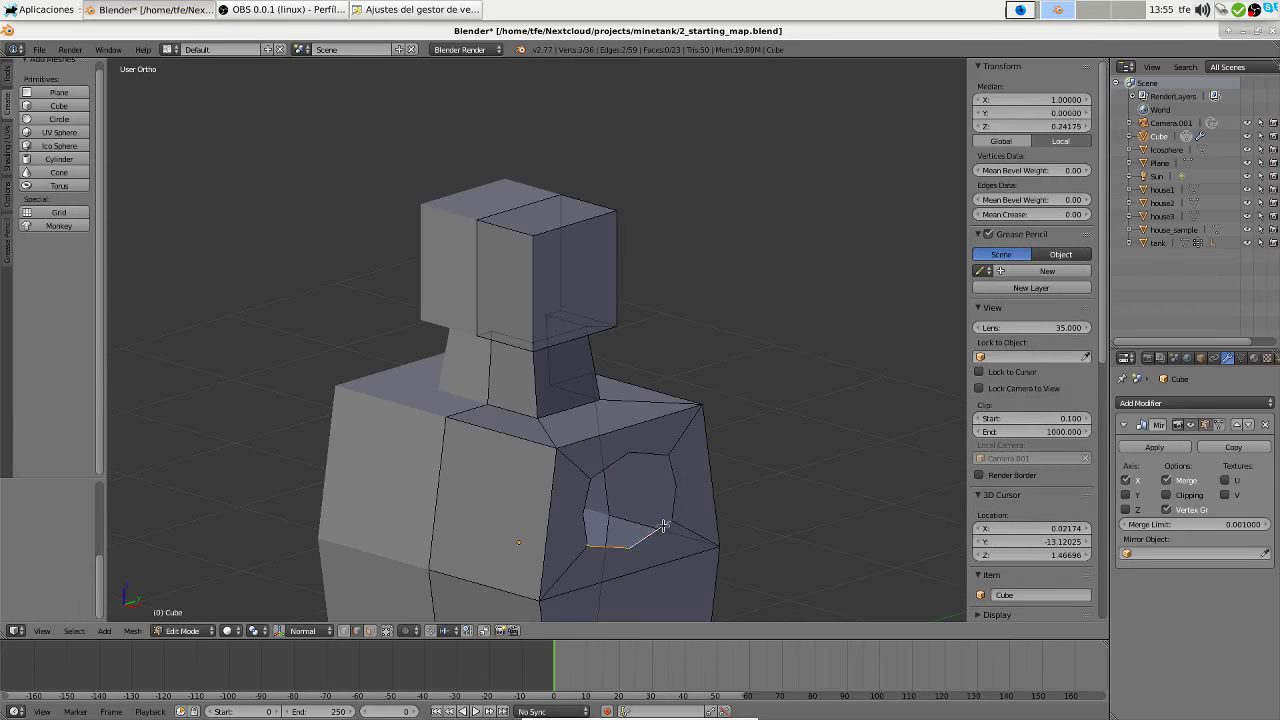
Fill the hole's edge loop with a new face and select it
key("f")
key("ctrl+Tab")
left_click(643, 474)
key("KP_1")
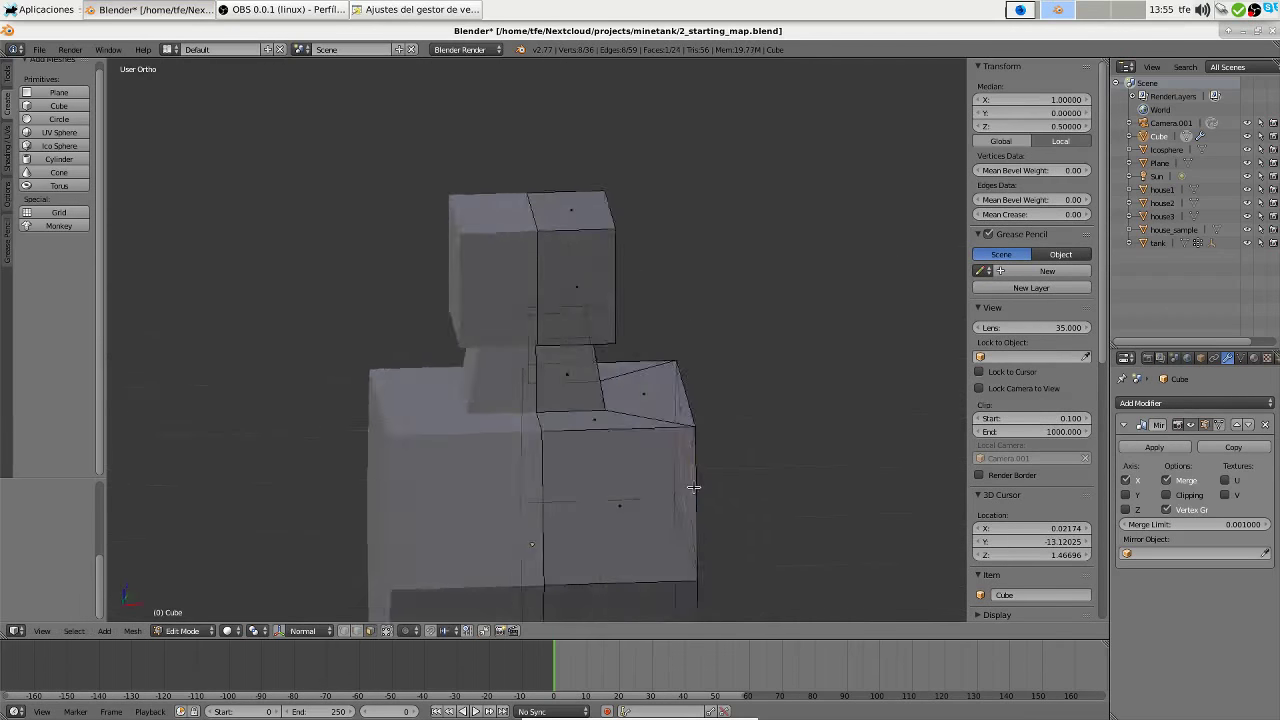
Extrude the side face outward into an arm and move it inward
key("x")
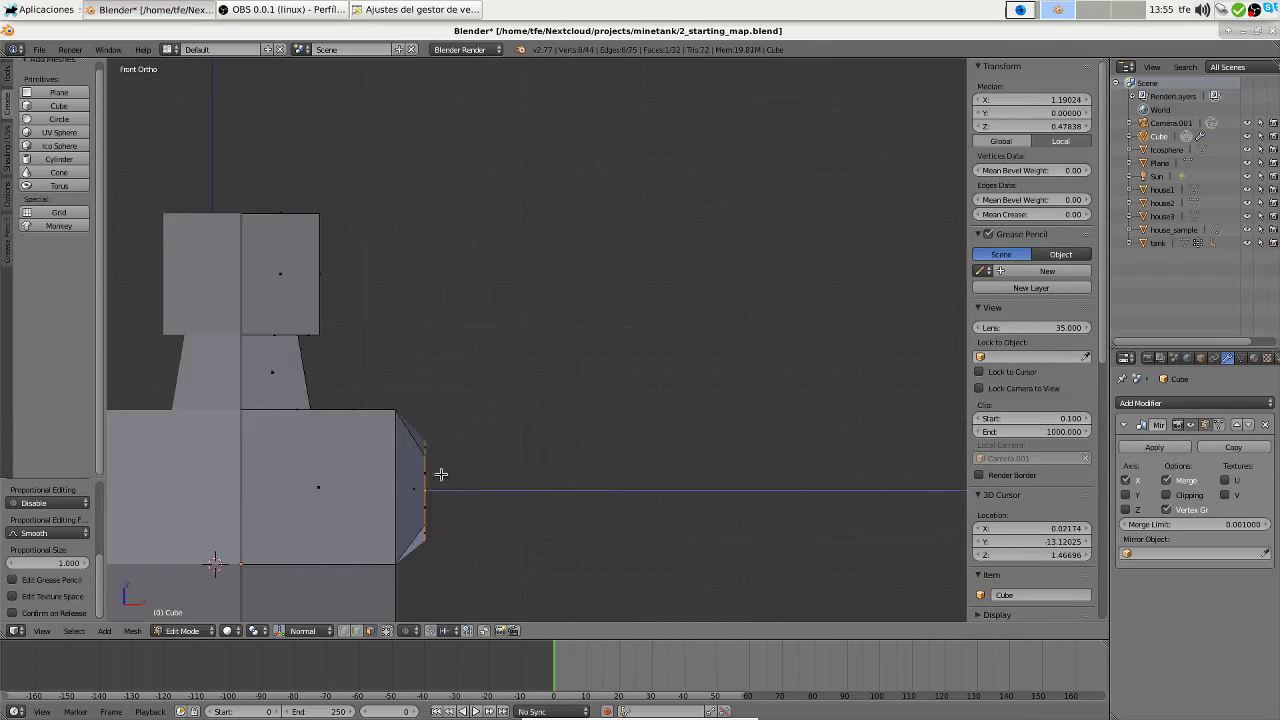
left_click(606, 451)
scroll(606, 451, "down", 3)
middle_click_drag(606, 451, 485, 510)
scroll(485, 510, "up", 3)
right_click(540, 500, "alt+shift")
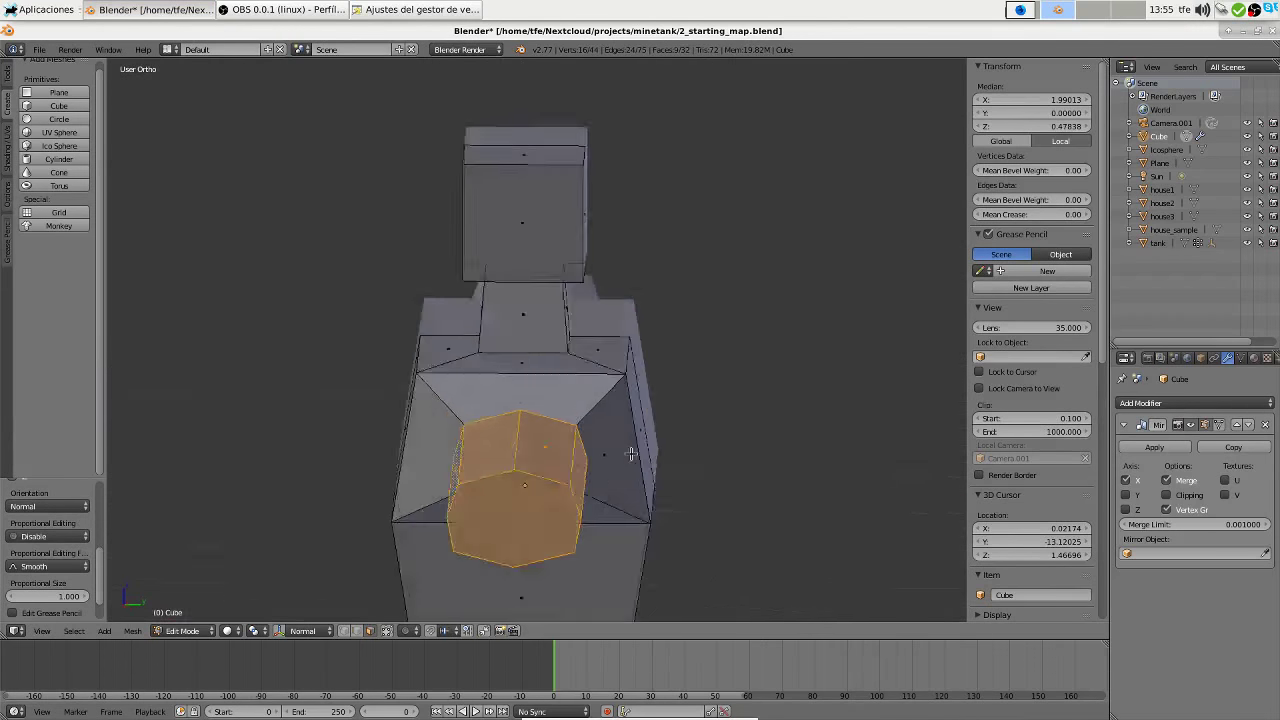
key("g")
left_click(596, 458)
Scale the arm along the X axis
middle_click_drag(596, 458, 603, 431)
scroll(603, 431, "down", 3)
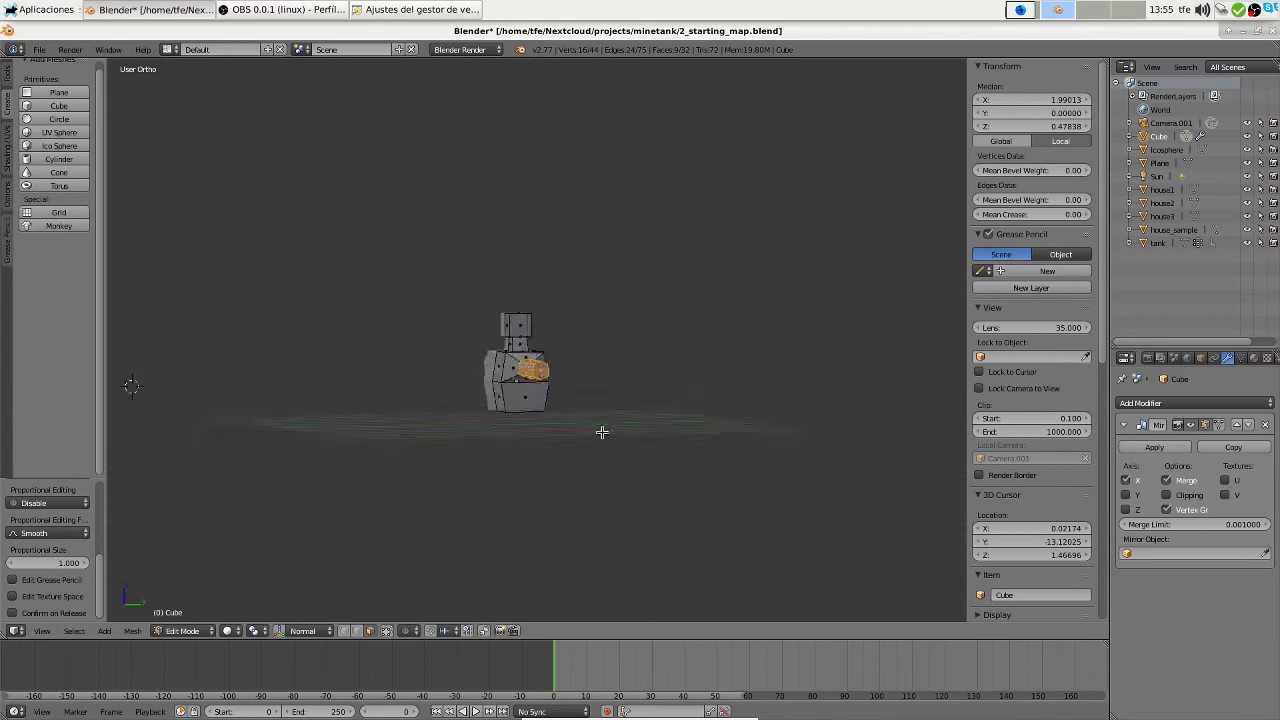
scroll(603, 431, "up", 5)
scroll(617, 431, "down", 2)
scroll(617, 431, "up", 3)
key("s")
key("x")
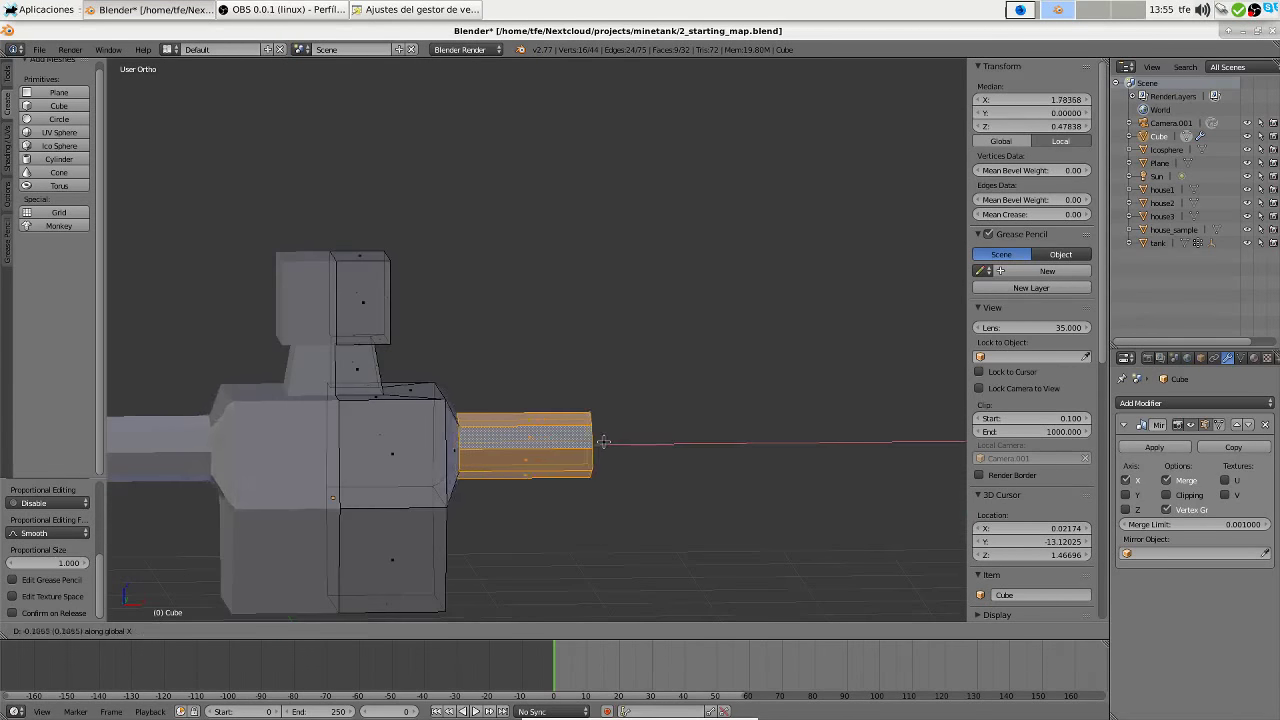
middle_click_drag(601, 425, 532, 414)
Scale the selected body-side vertices along the Y axis
right_click(564, 412)
right_click(457, 402)
key("s")
key("y")
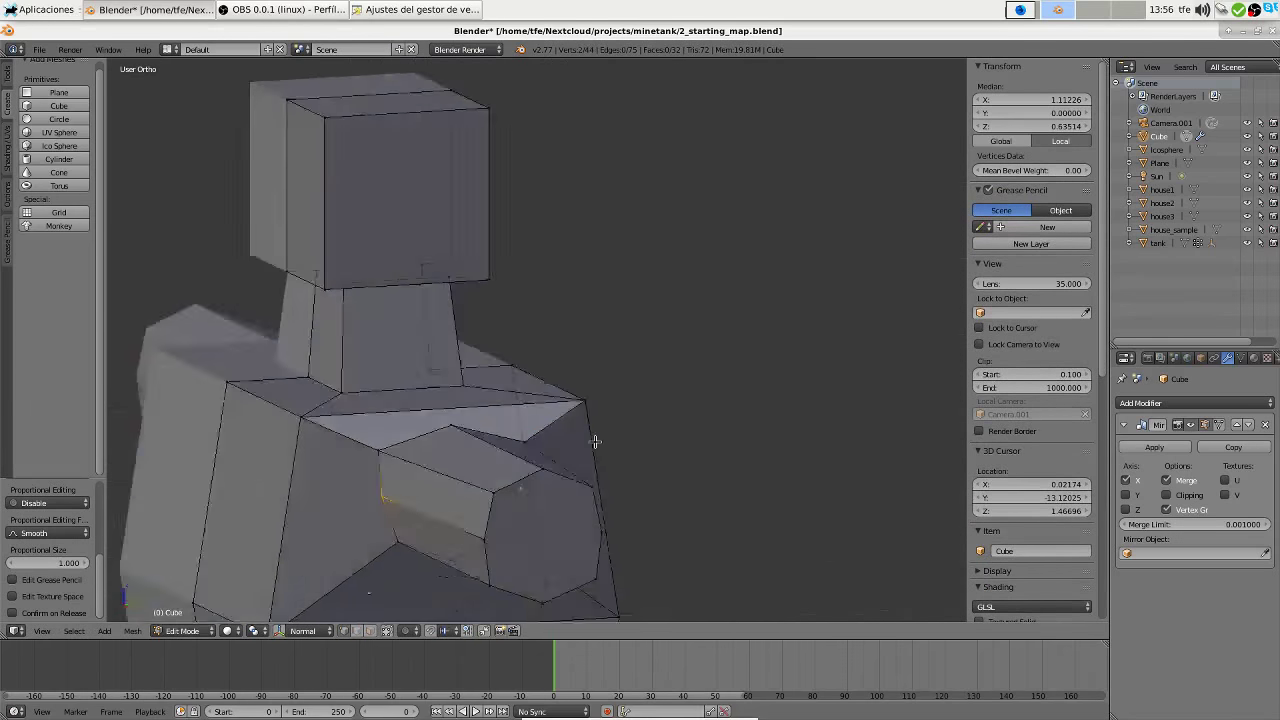
left_click(648, 313)
middle_click_drag(648, 313, 514, 414)
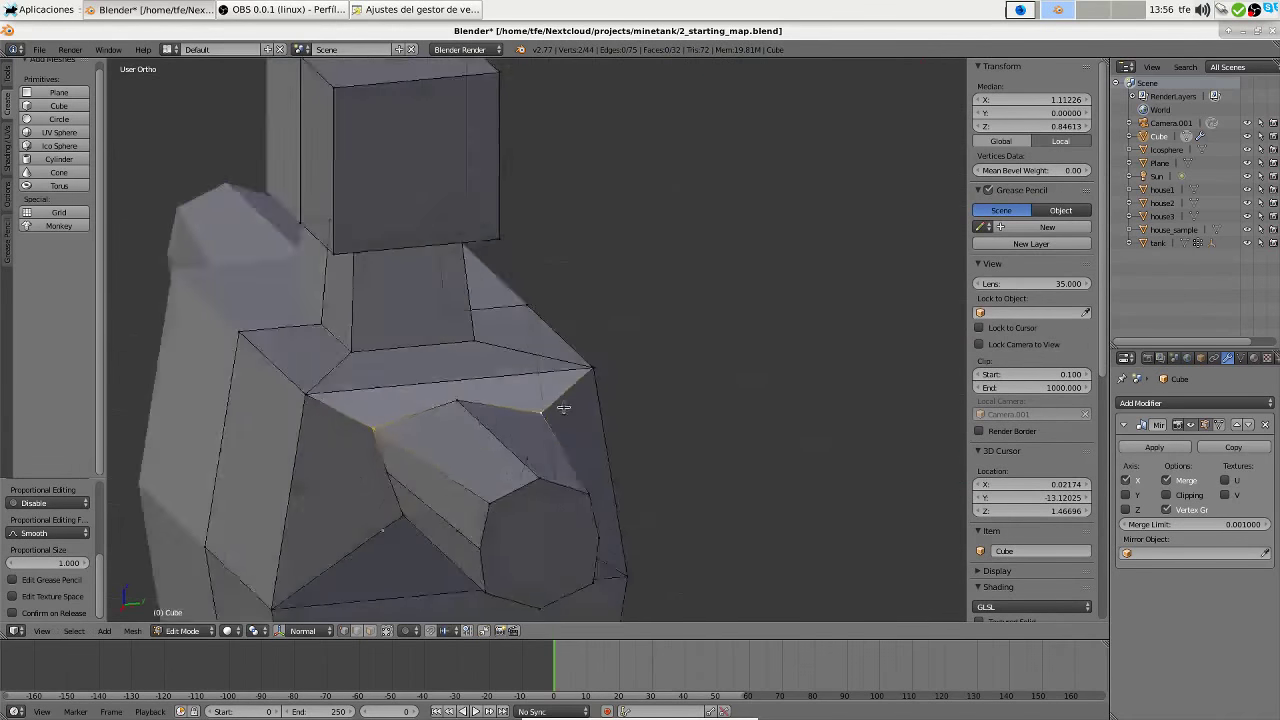
scroll(514, 414, "up", 5)
Fill a new face across the shoulder gap
right_click(414, 393)
key("Escape")
key("f")
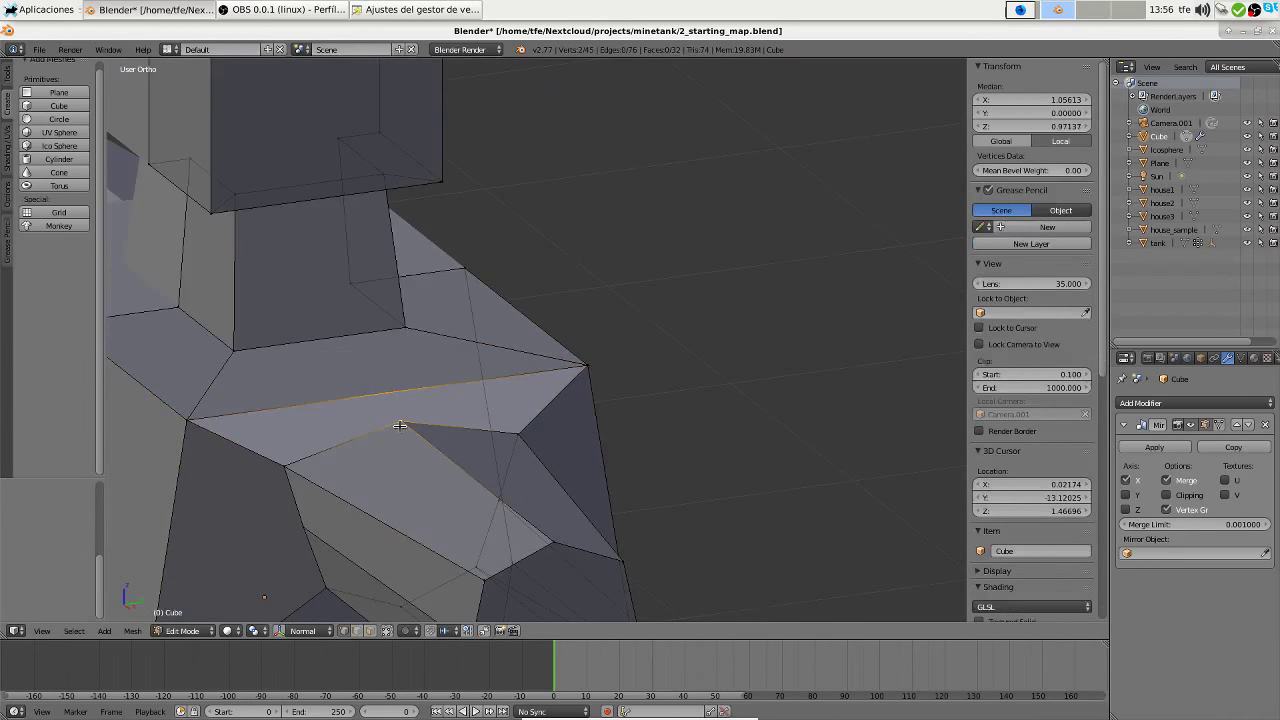
key("ctrl+Tab")
left_click(300, 455)
scroll(300, 455, "down", 3)
scroll(453, 459, "up", 3)
Move a shoulder vertex vertically along Z
right_click(372, 455)
key("g")
key("z")
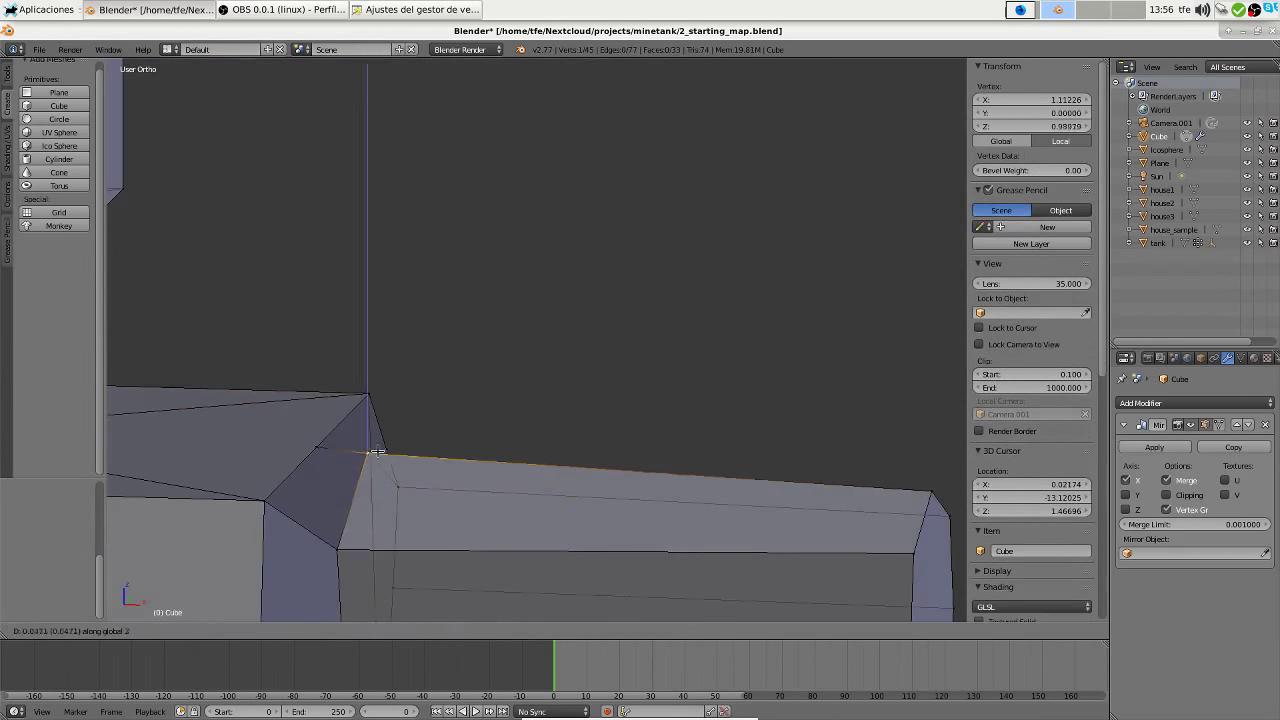
left_click(372, 450)
scroll(372, 450, "down", 3)
middle_click_drag(491, 471, 500, 486)
Merge two stray shoulder vertices into one
right_click(470, 362, "shift")
key("ctrl+v")
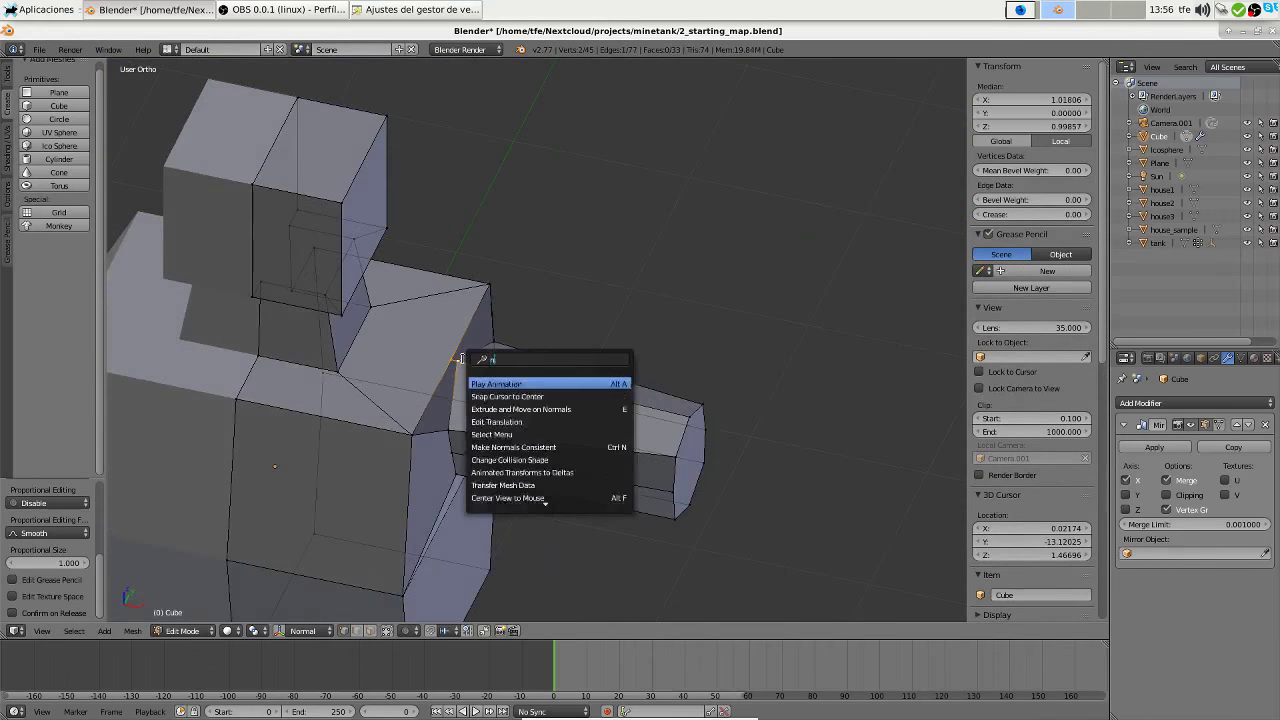
left_click(463, 359)
left_click(463, 359)
mouse_move(463, 359)
middle_mouse_down()
mouse_move(428, 334)
mouse_move(634, 371)
middle_mouse_up()
scroll(634, 371, "down", 3)
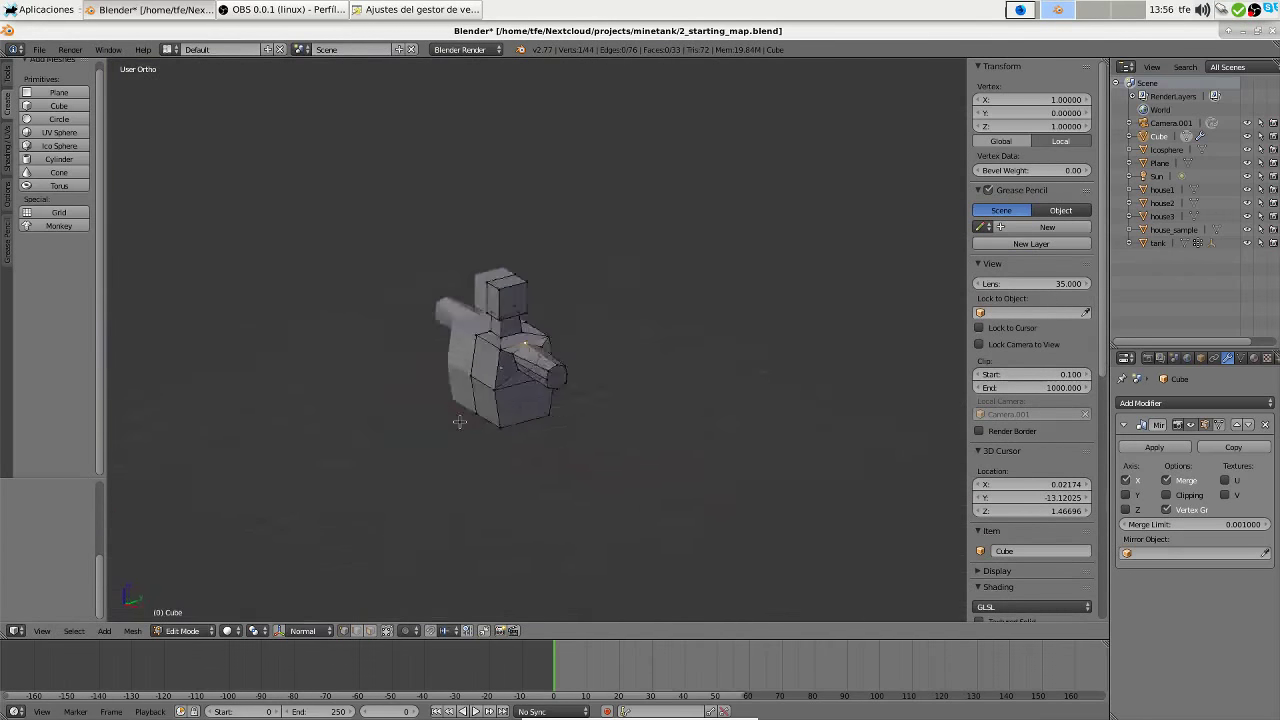
scroll(562, 410, "up", 3)
Extrude the arm's end face to lengthen it into a forearm
key("ctrl+Tab")
left_click(500, 451)
key("e")
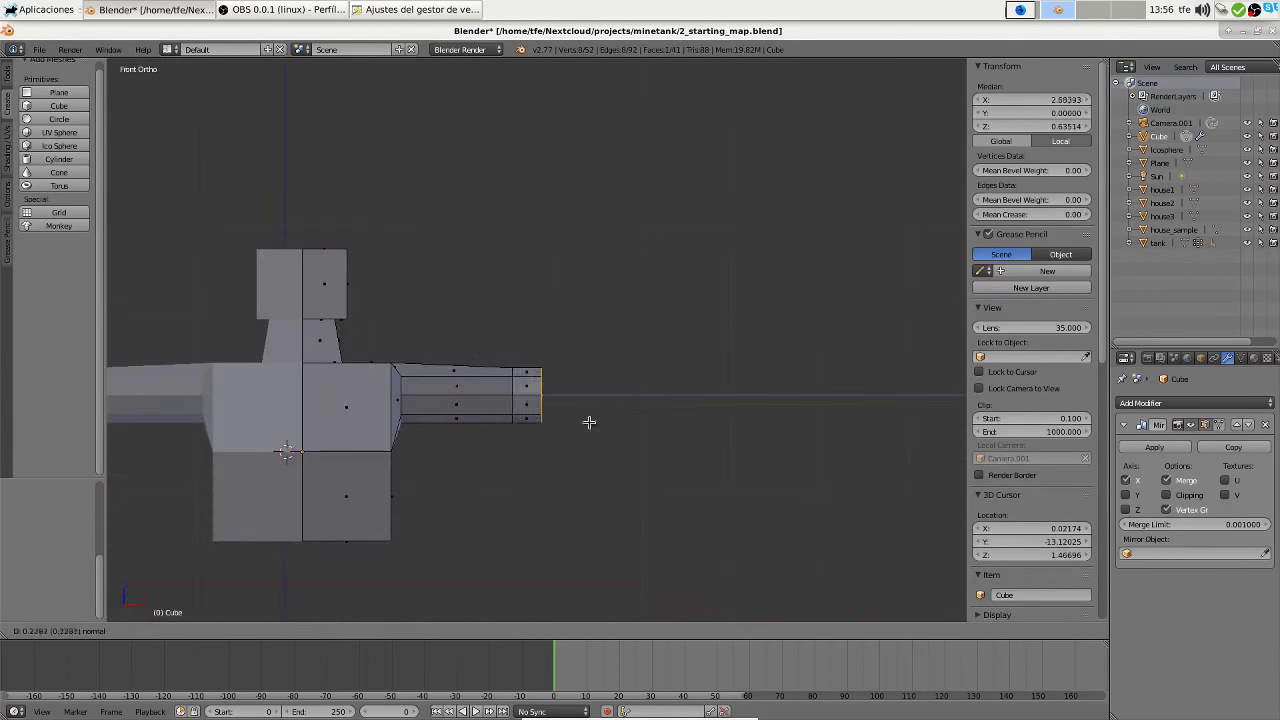
left_click(589, 423)
mouse_move(589, 423)
middle_mouse_down()
mouse_move(435, 560)
mouse_move(517, 409)
mouse_move(641, 401)
mouse_move(571, 434)
mouse_move(623, 377)
mouse_move(553, 449)
middle_mouse_up()
left_click(640, 397)
scroll(597, 391, "down", 3)
scroll(597, 391, "up", 3)
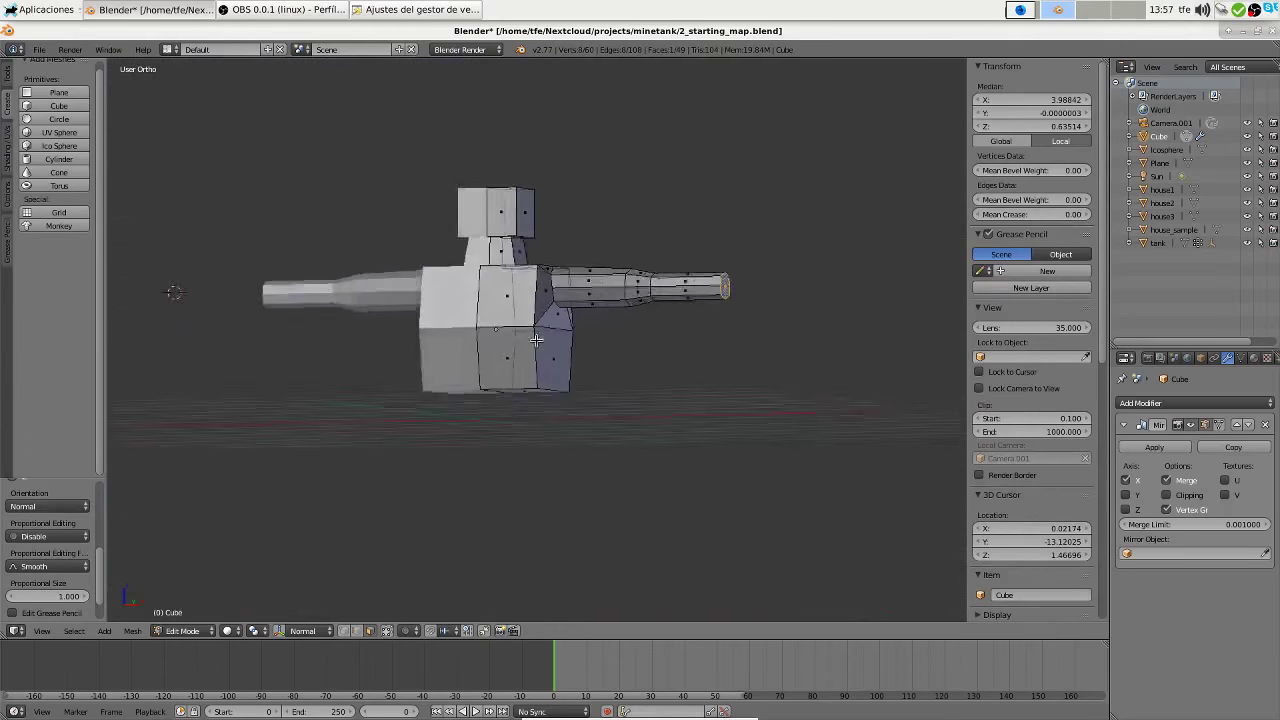
Select the lower body's bottom edges to stretch the torso base downward
right_click(510, 388)
right_click(540, 532)
key("KP_1")
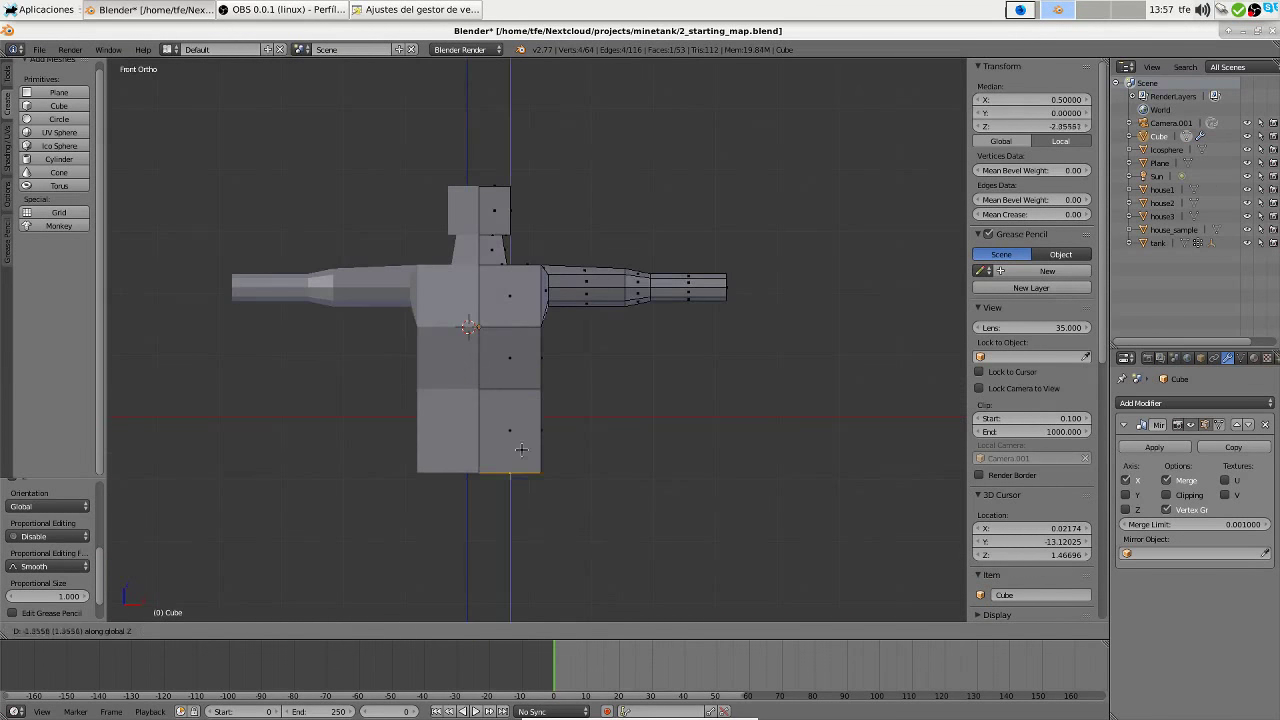
Move a lower-body corner edge inward along X to taper the hip
right_click(559, 504)
mouse_move(385, 636)
middle_mouse_down()
mouse_move(368, 616)
mouse_move(517, 445)
middle_mouse_up()
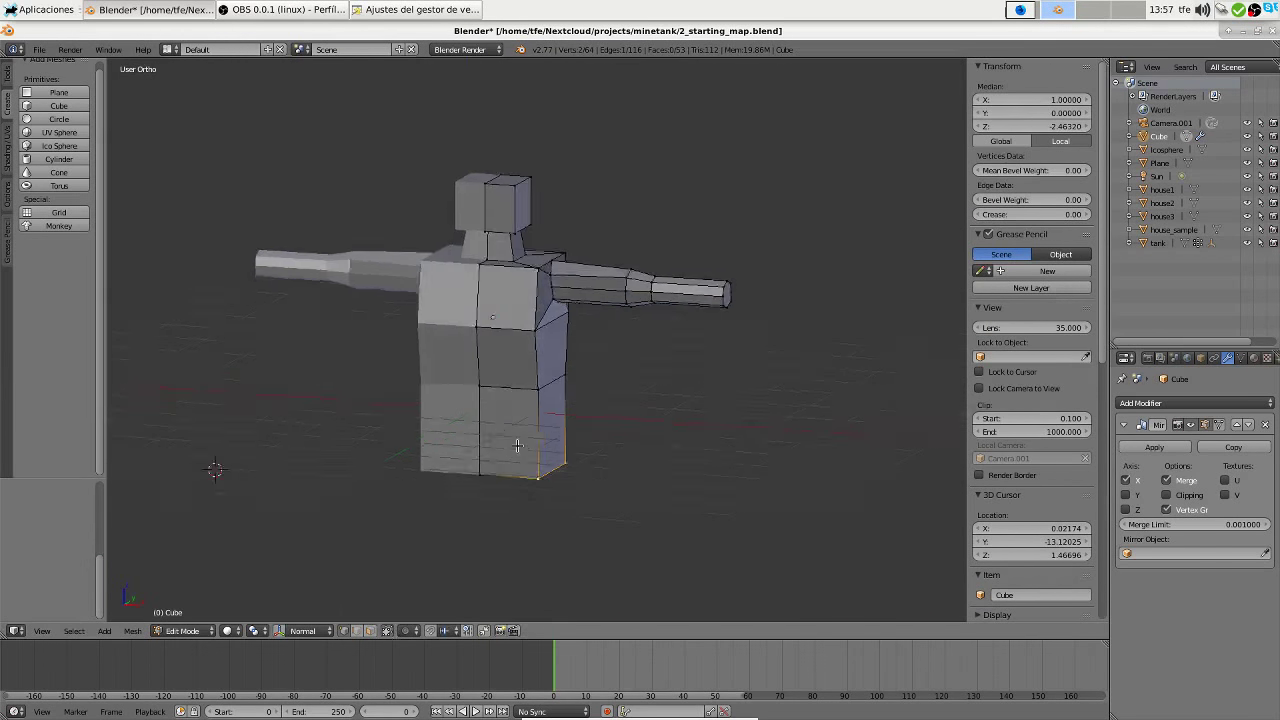
key("KP_1")
key("g")
key("x")
left_click(589, 440)
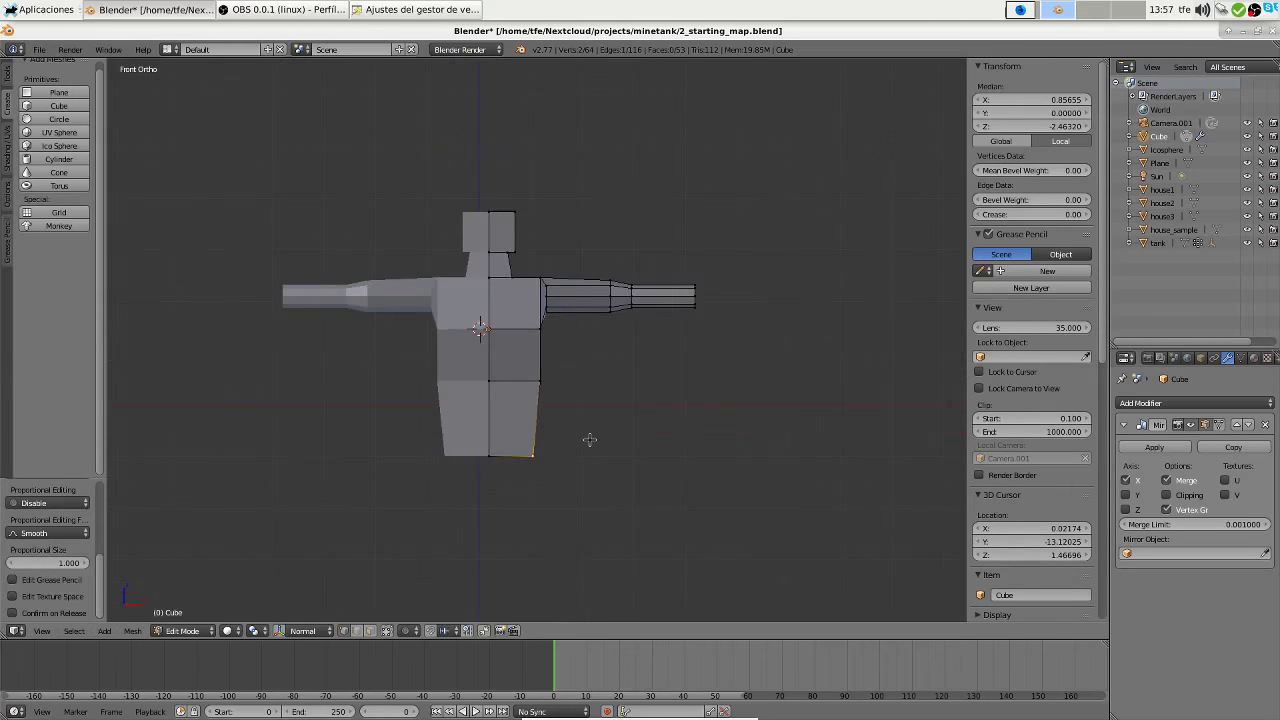
Extrude the body's bottom loop downward to form the leg section
left_click(505, 462, "alt")
key("e")
left_click(509, 543)
middle_click_drag(509, 543, 465, 477)
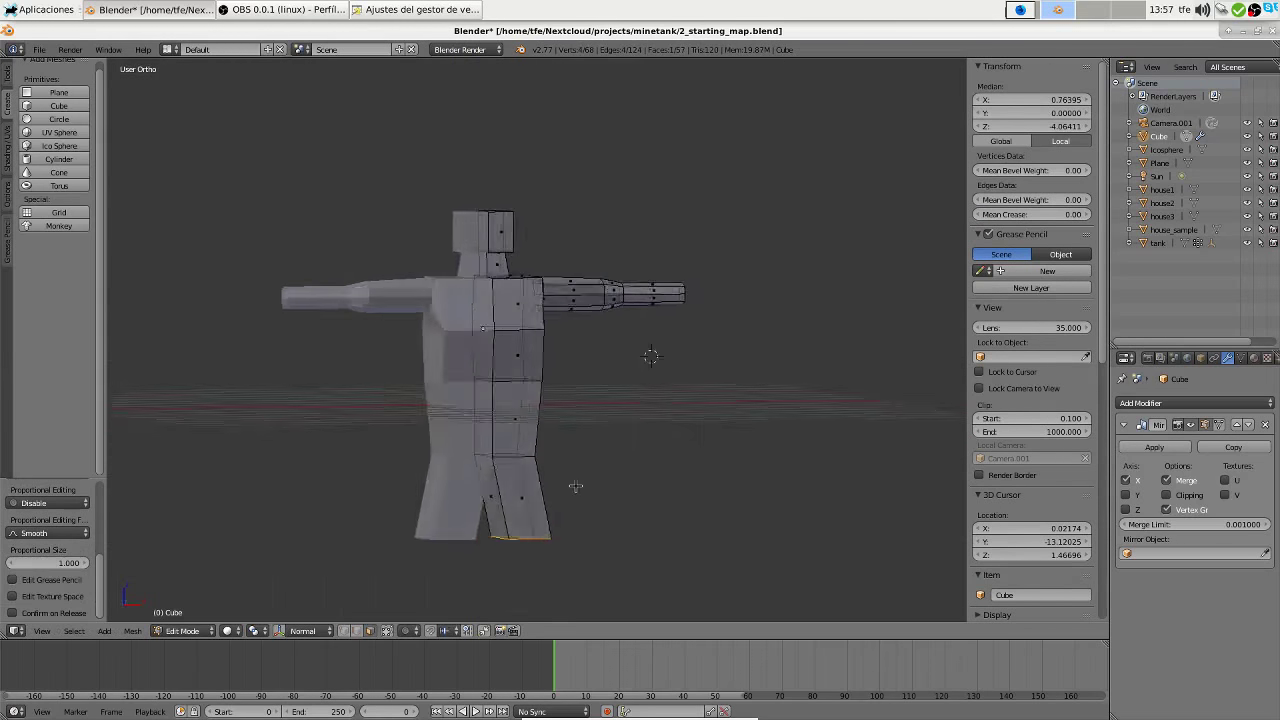
Switch to face selection and pick an arm face, then undo the stray change and return to the front view
key("ctrl+Tab")
left_click(463, 469)
right_click(534, 297)
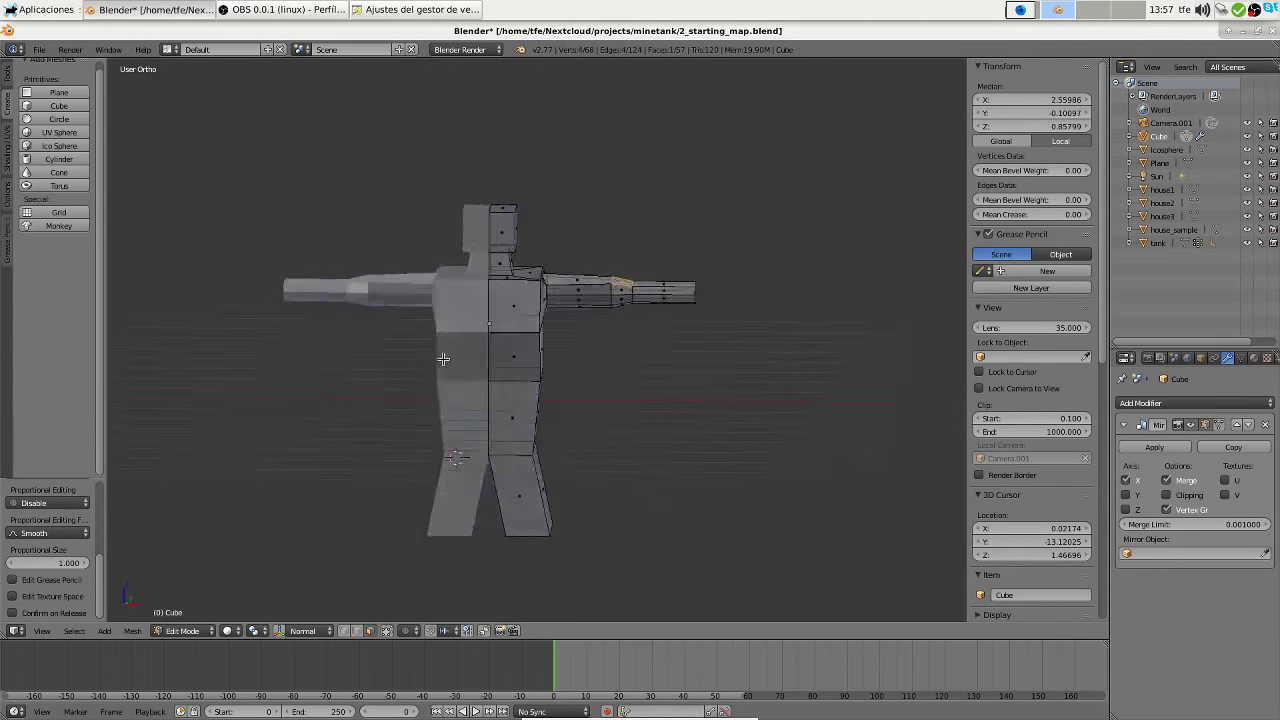
middle_click_drag(534, 297, 480, 427)
key("KP_1")
scroll(571, 386, "up", 3)
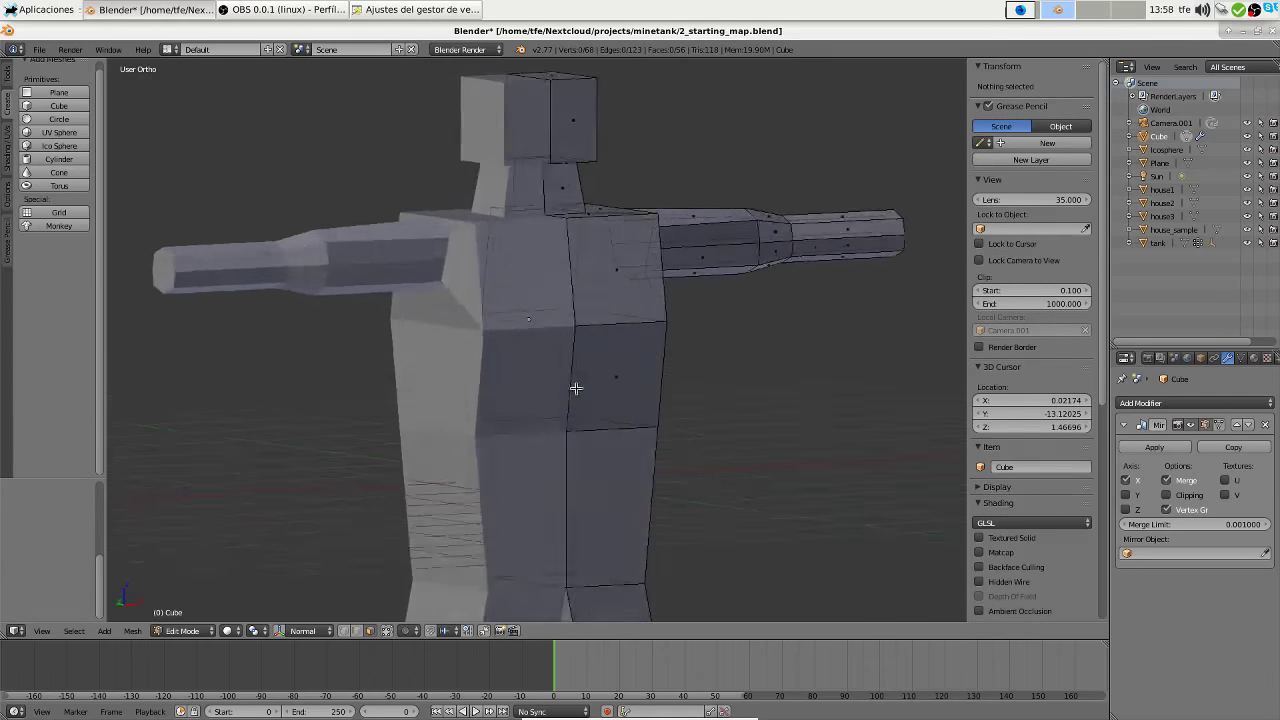
scroll(548, 394, "up", 2)
key("ctrl+z")
middle_click_drag(548, 394, 560, 360)
key("KP_1")
scroll(560, 360, "down", 5)
scroll(551, 335, "up", 5)
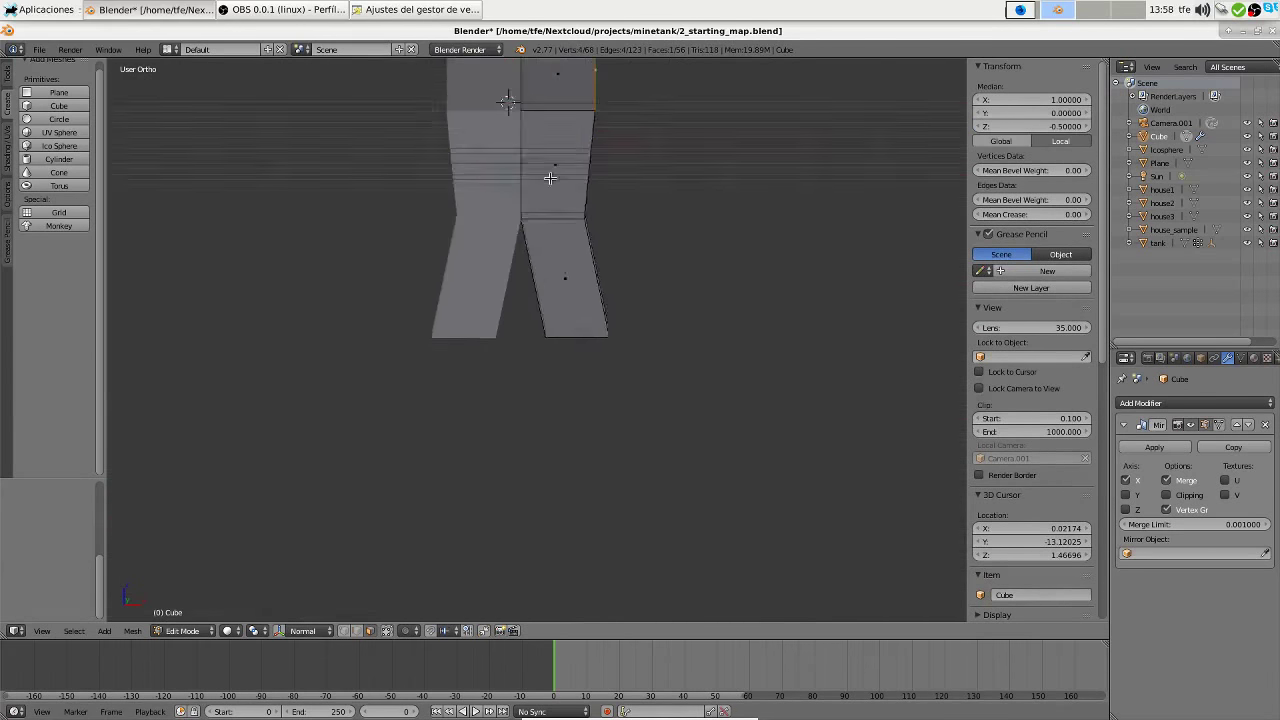
Move the right leg's bottom and inner edges sideways to angle the legs apart
right_click(551, 335)
key("KP_1")
scroll(546, 328, "down", 3)
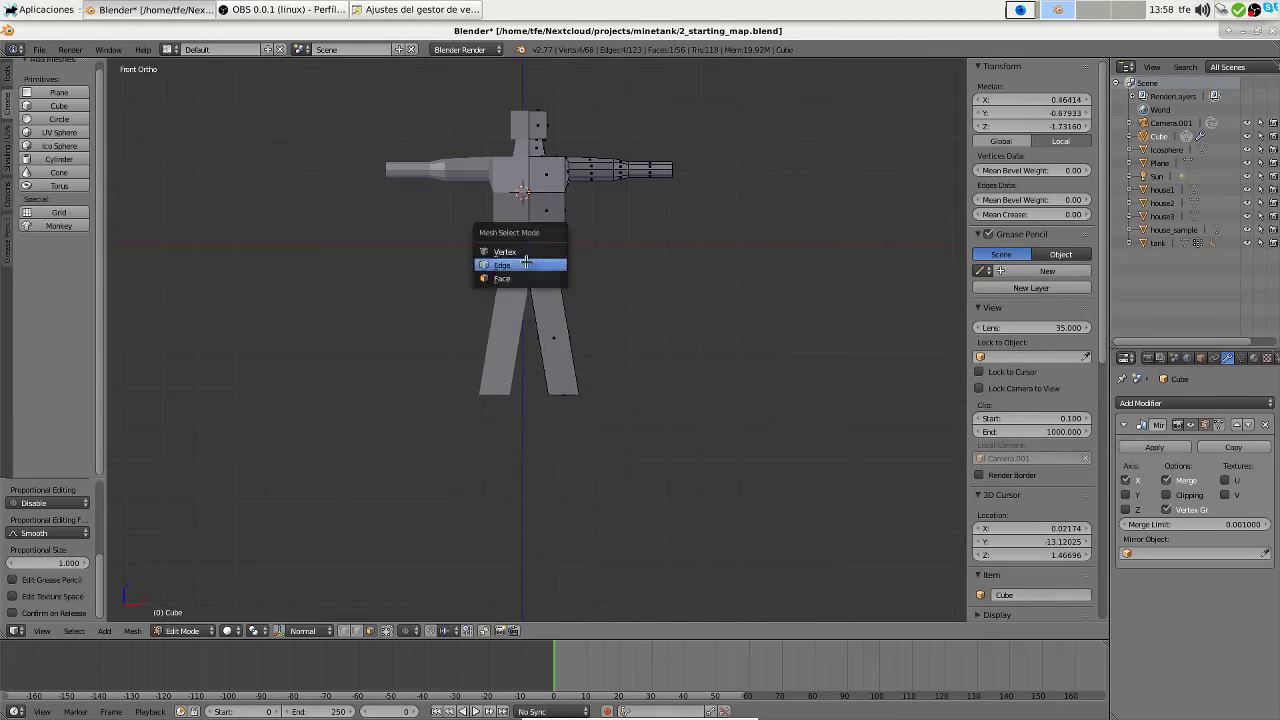
left_click(526, 263)
key("g")
left_click(593, 297)
scroll(557, 306, "up", 5)
scroll(323, 197, "down", 2)
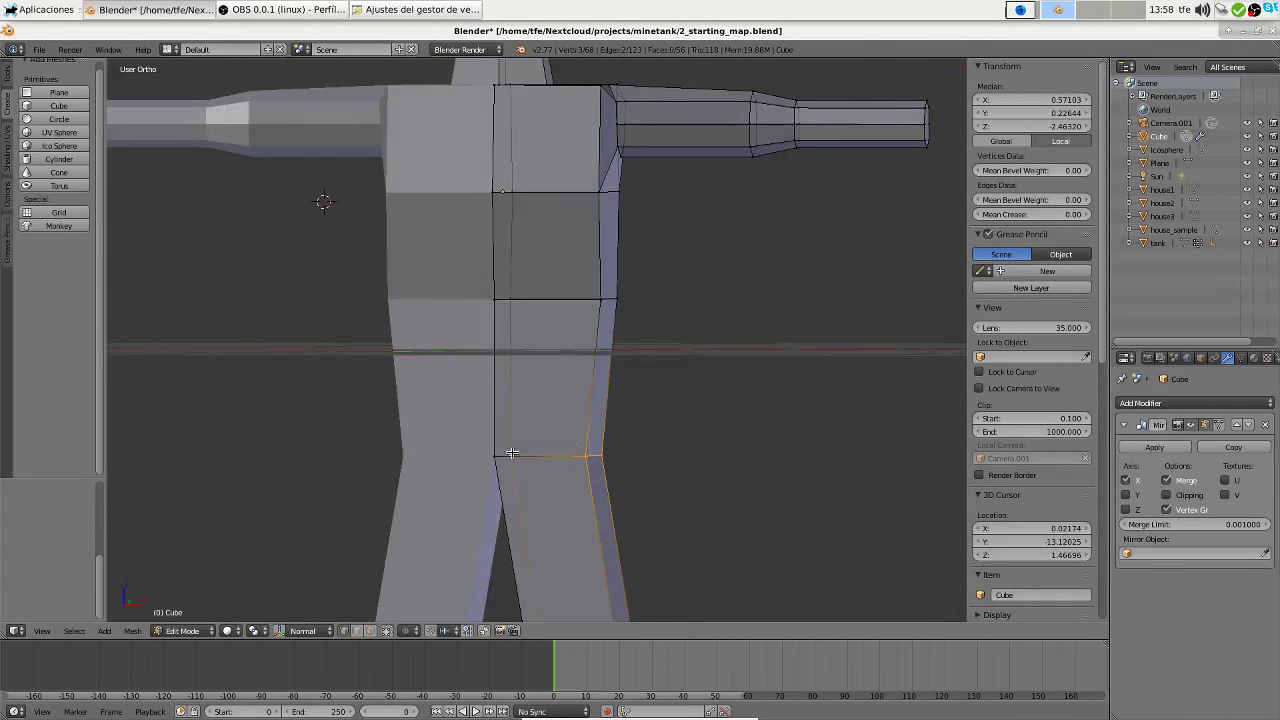
right_click(631, 477)
scroll(630, 420, "down", 2)
left_click(614, 329)
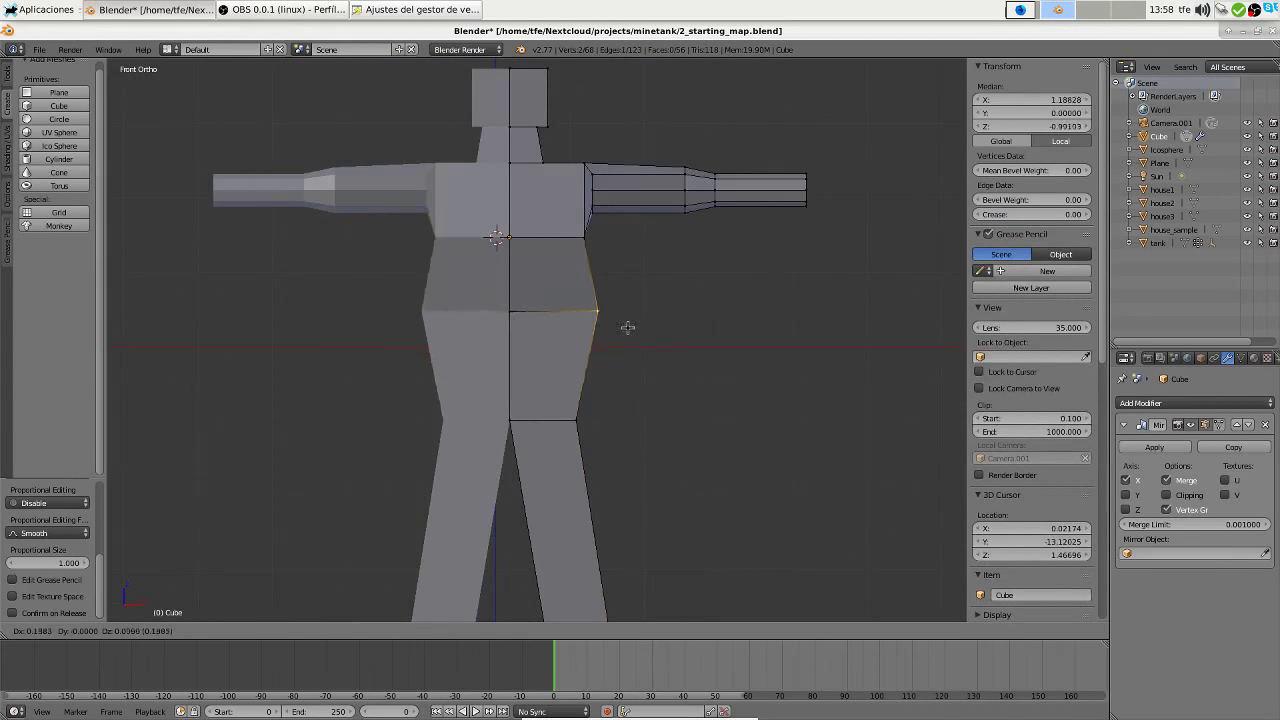
Select the whole lower-leg loop with L and move it vertically to lengthen the leg
right_click(663, 326, "shift")
scroll(663, 326, "down", 3)
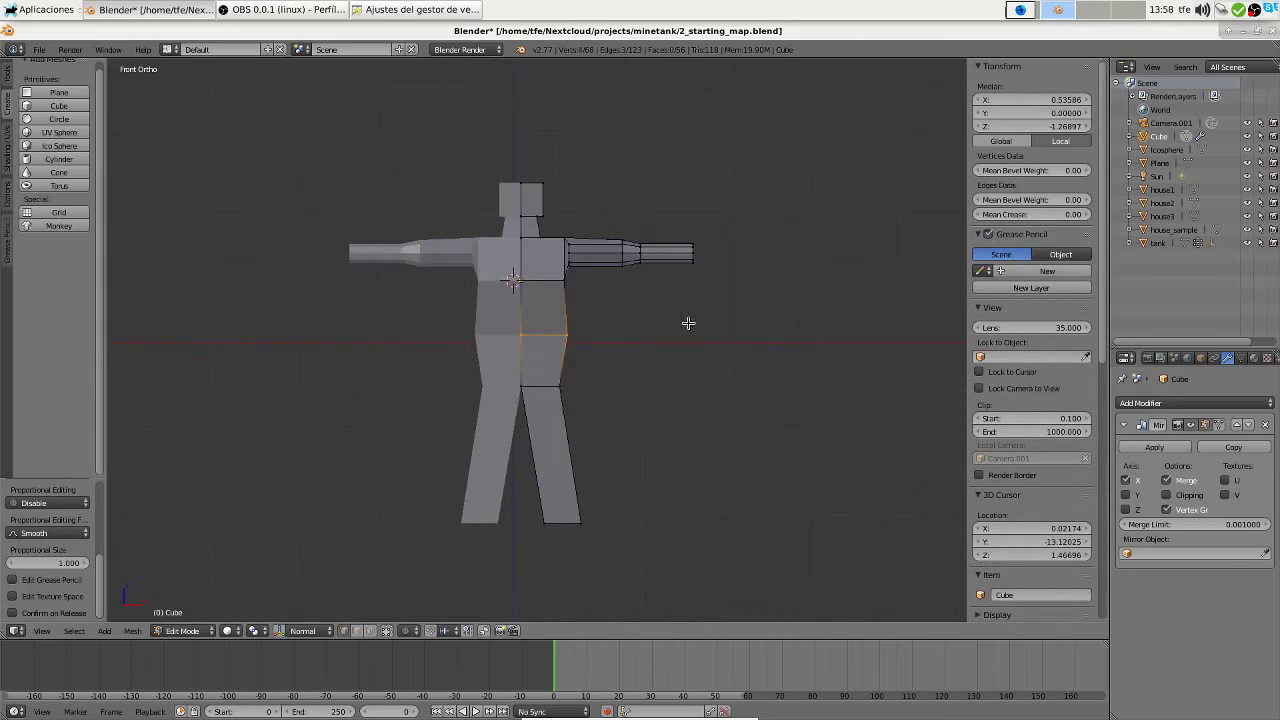
middle_click_drag(663, 326, 659, 316)
key("l")
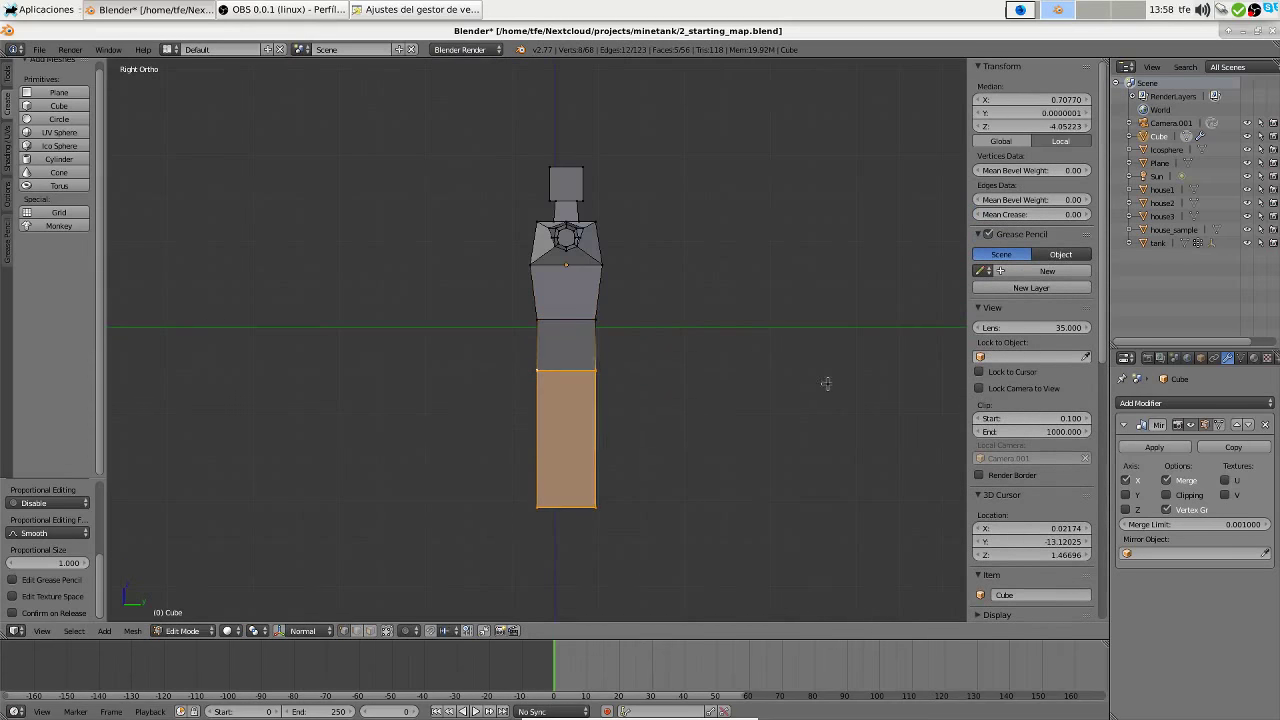
middle_click_drag(769, 471, 469, 395)
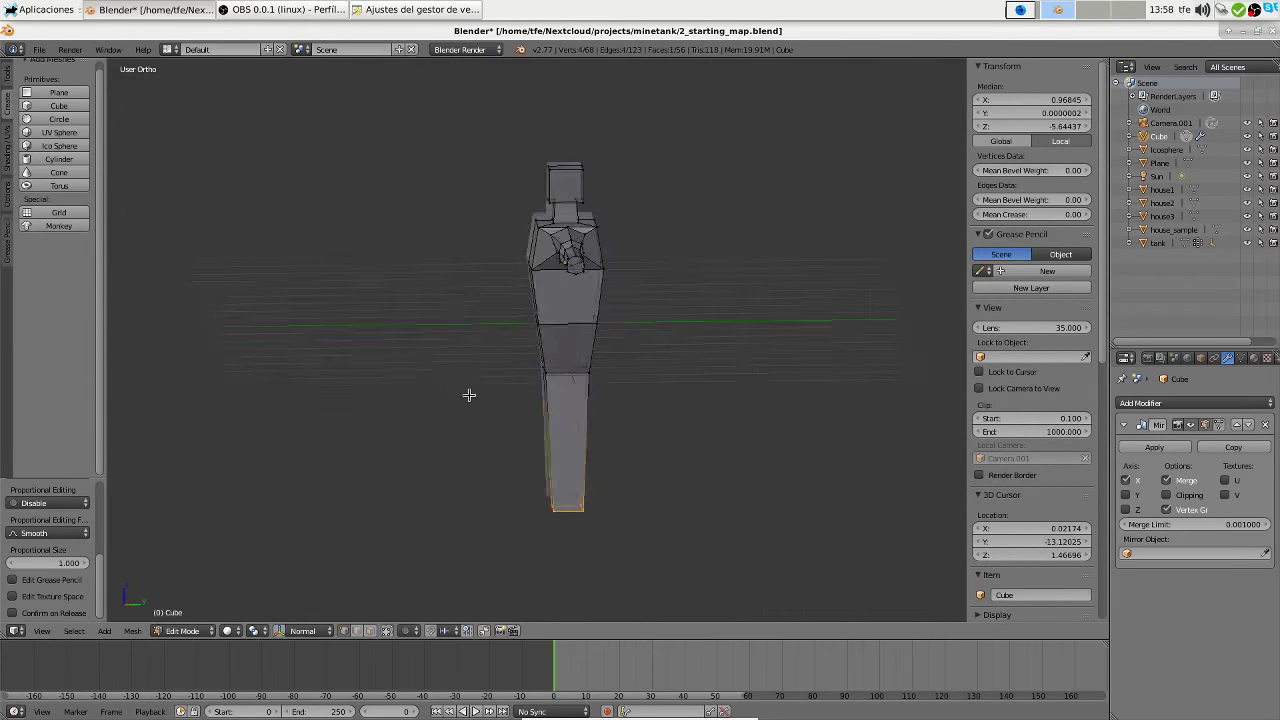
middle_click_drag(691, 368, 501, 312)
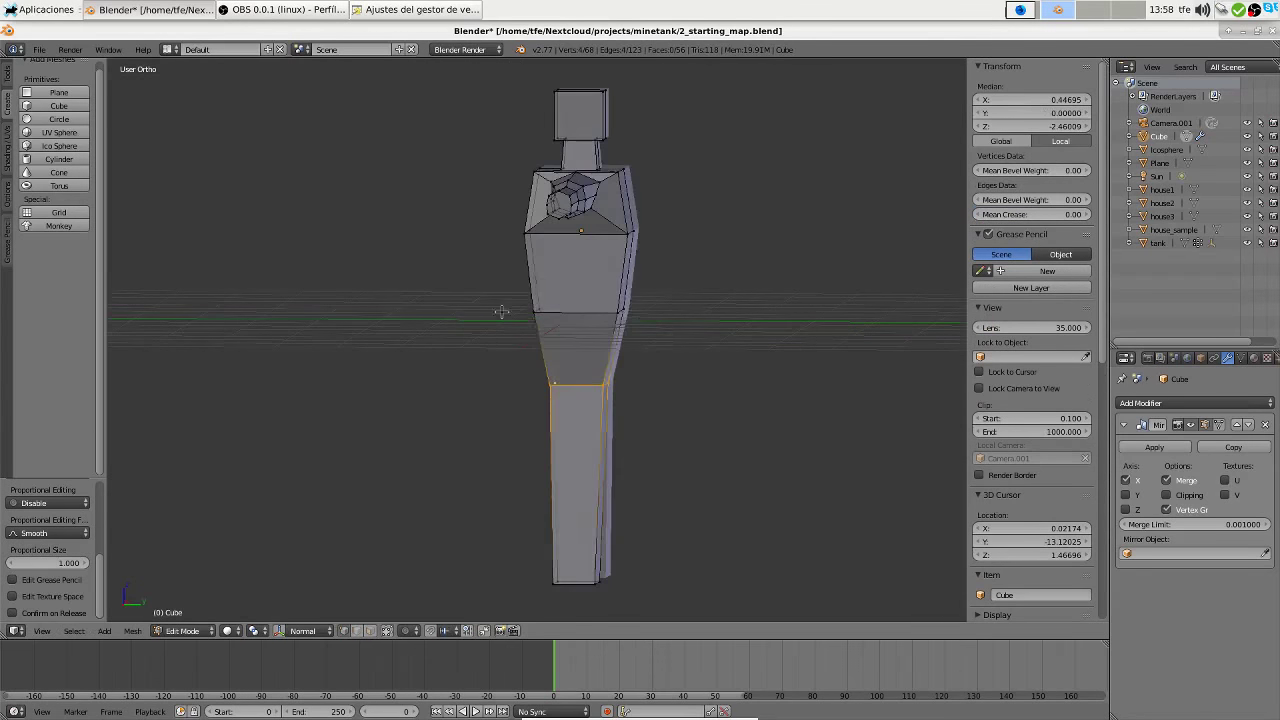
left_click(688, 344)
Edge-slide a right-leg edge to narrow the hip, then switch to vertex selection
middle_click_drag(688, 344, 647, 361)
scroll(647, 361, "down", 3)
left_click_drag(610, 419, 600, 428)
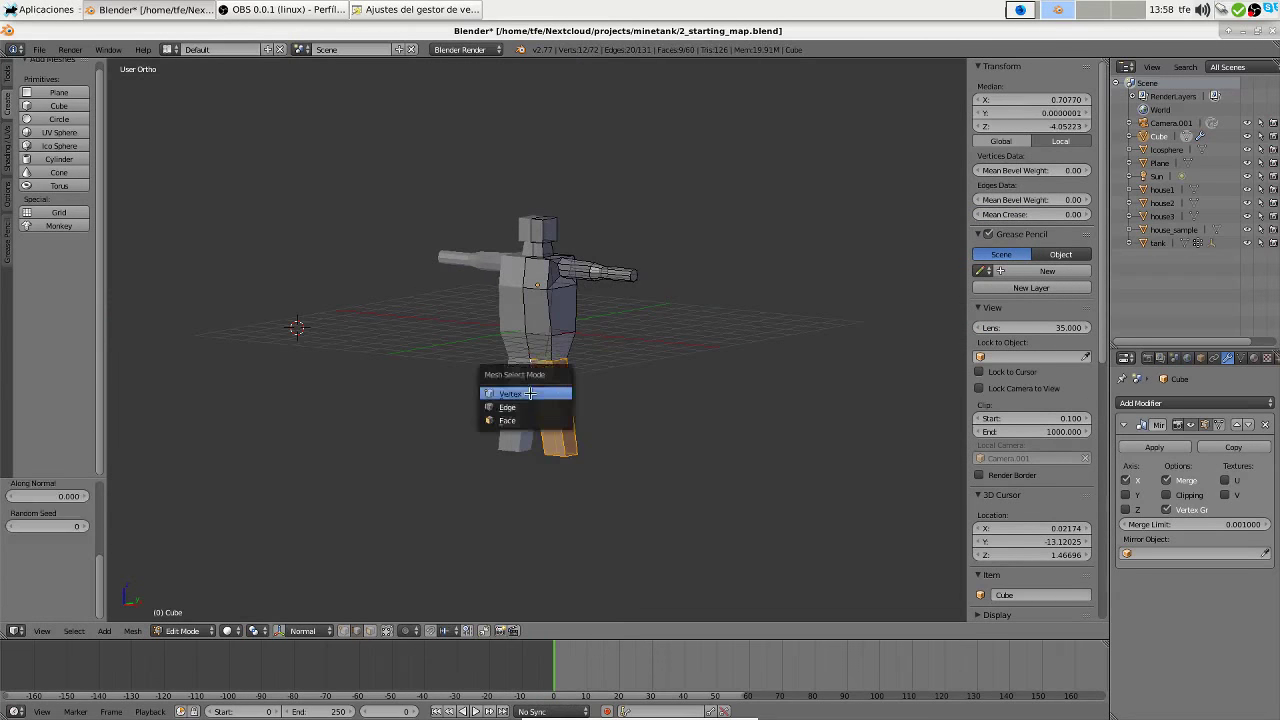
mouse_move(600, 428)
middle_mouse_down()
mouse_move(640, 428)
mouse_move(597, 433)
middle_mouse_up()
left_click(557, 453)
key("ctrl+Tab")
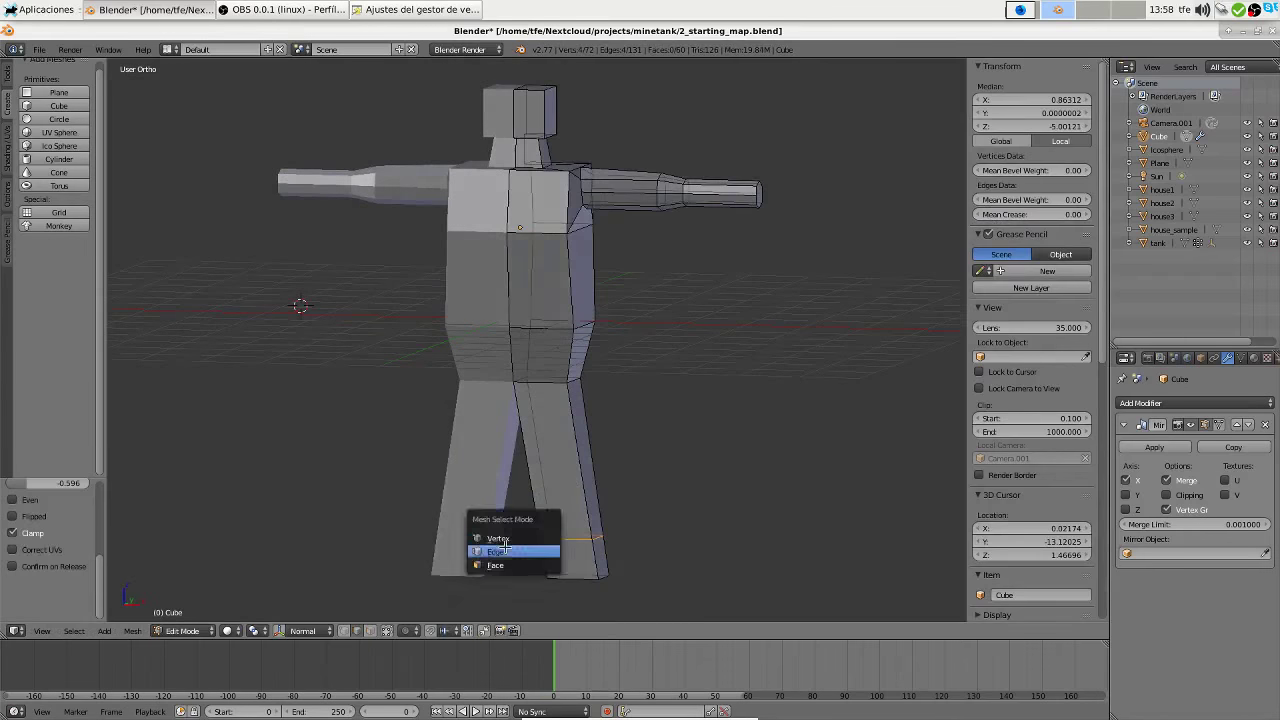
left_click(525, 530)
Extrude the selected leg base outward to begin the foot section
key("KP_7")
key("e")
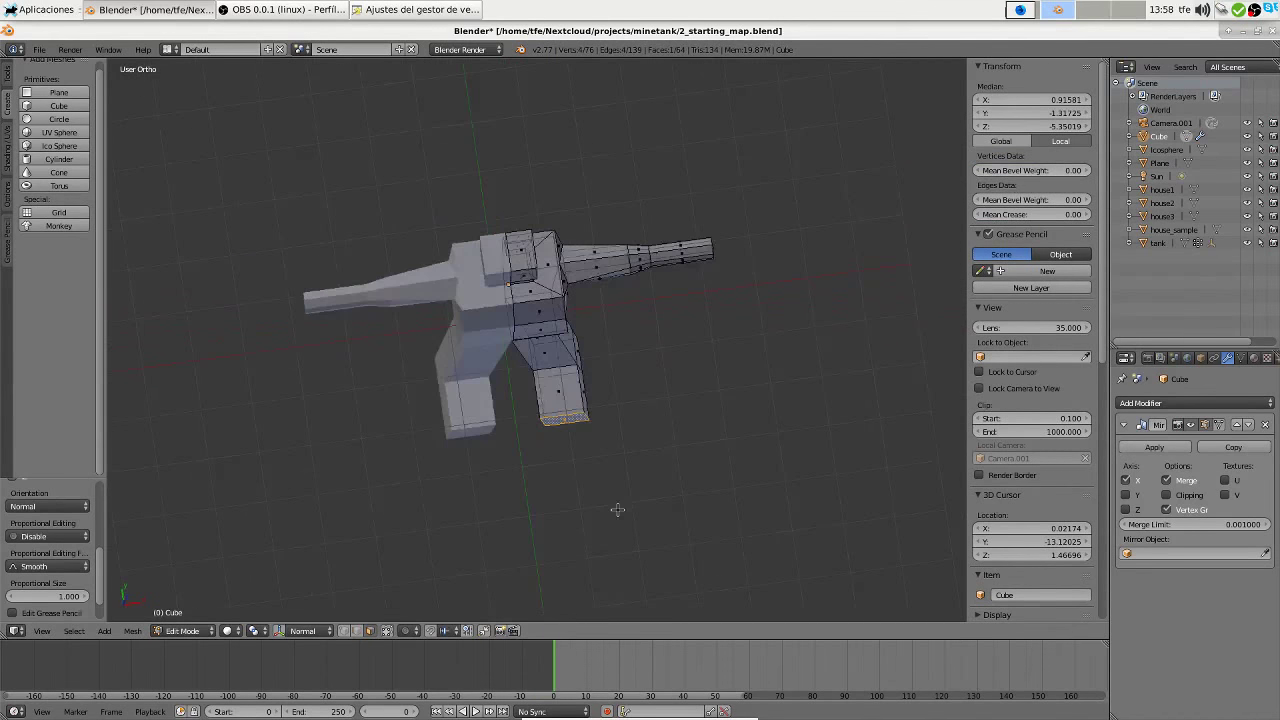
key("ctrl+Tab")
left_click(637, 383)
key("KP_1")
key("KP_3")
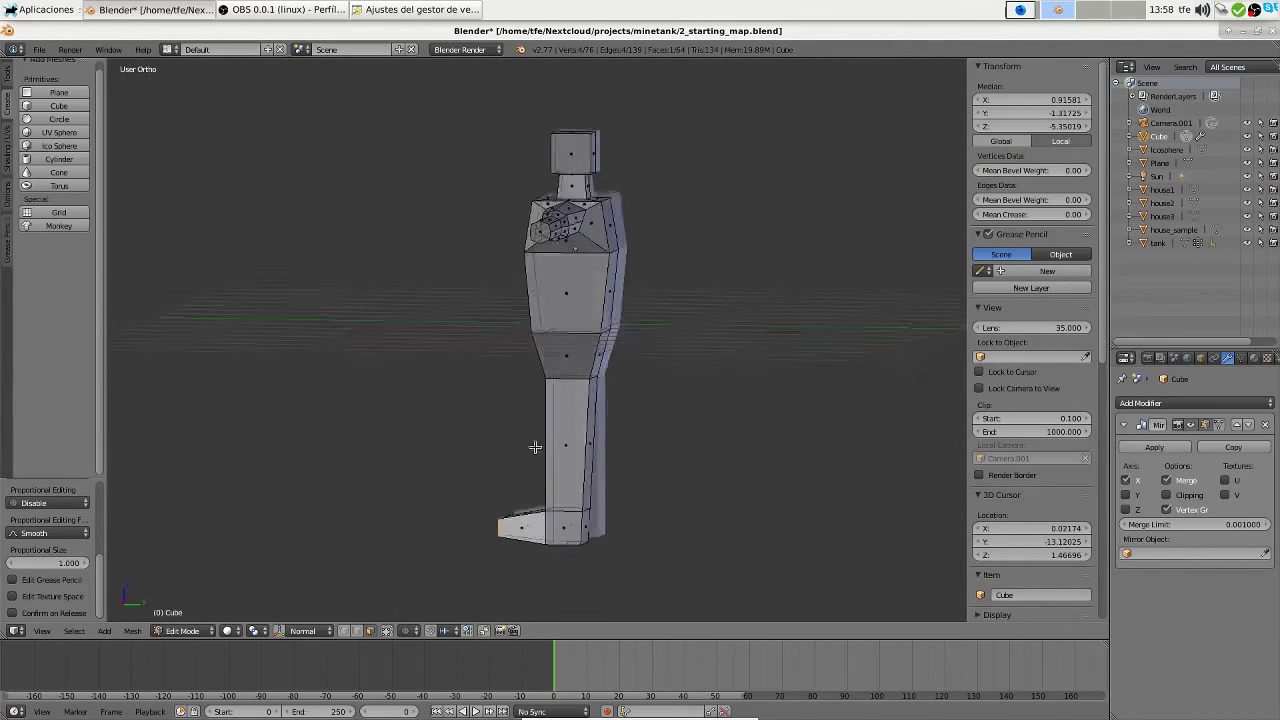
scroll(531, 446, "up", 5)
Lower the foot's front and toe edges along the Z axis
right_click(537, 300)
key("g")
right_click(504, 274)
right_click(537, 380, "shift")
key("g")
key("z")
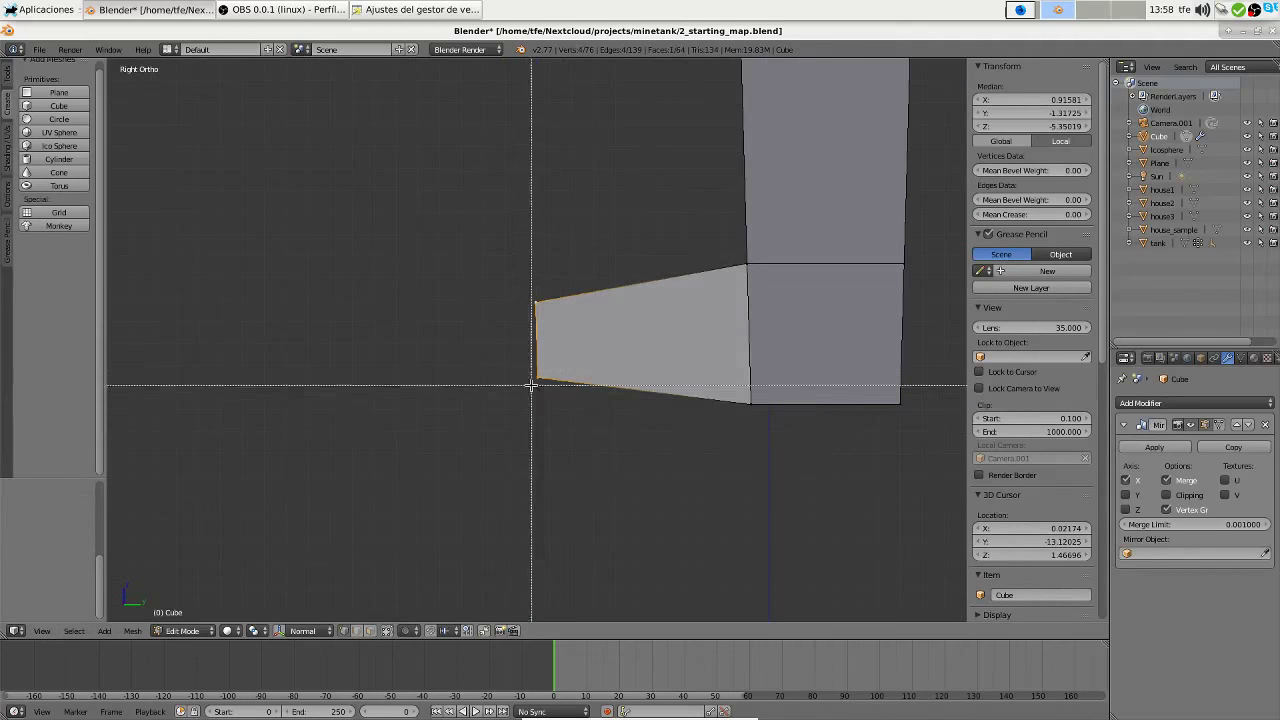
left_click(531, 385)
mouse_move(920, 500)
middle_mouse_down()
mouse_move(791, 346)
mouse_move(626, 340)
middle_mouse_up()
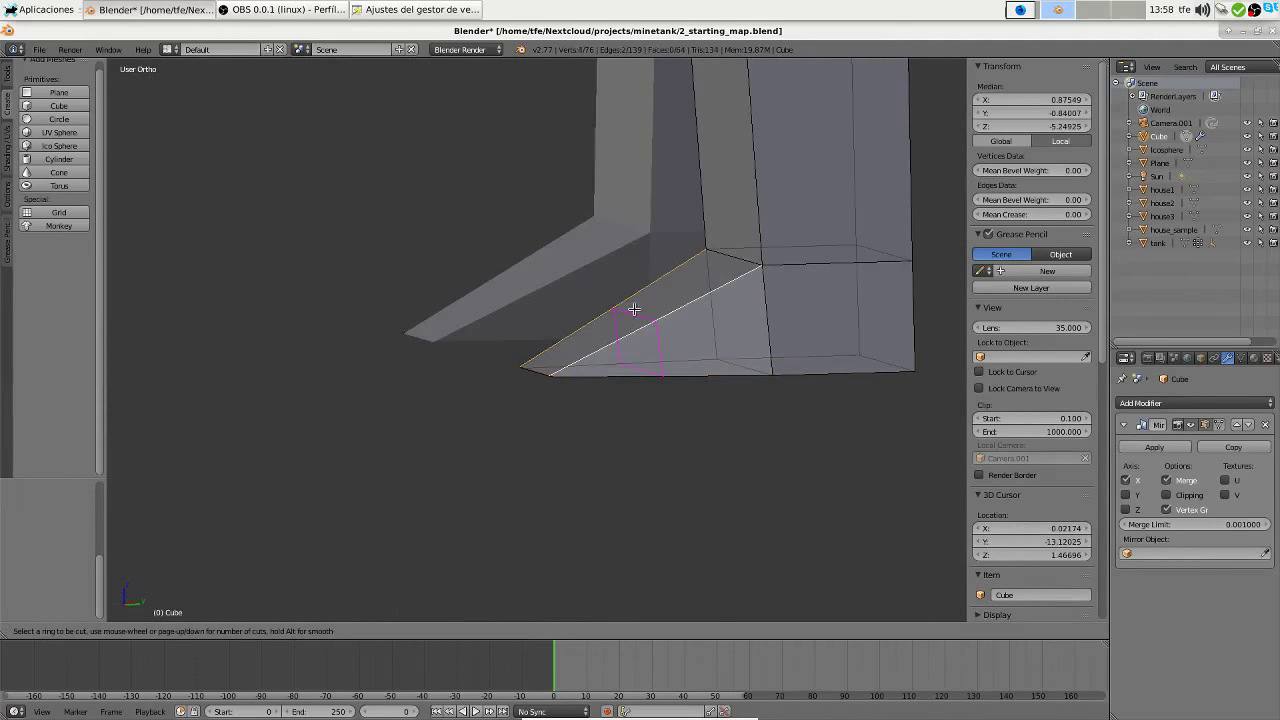
key("ctrl+z")
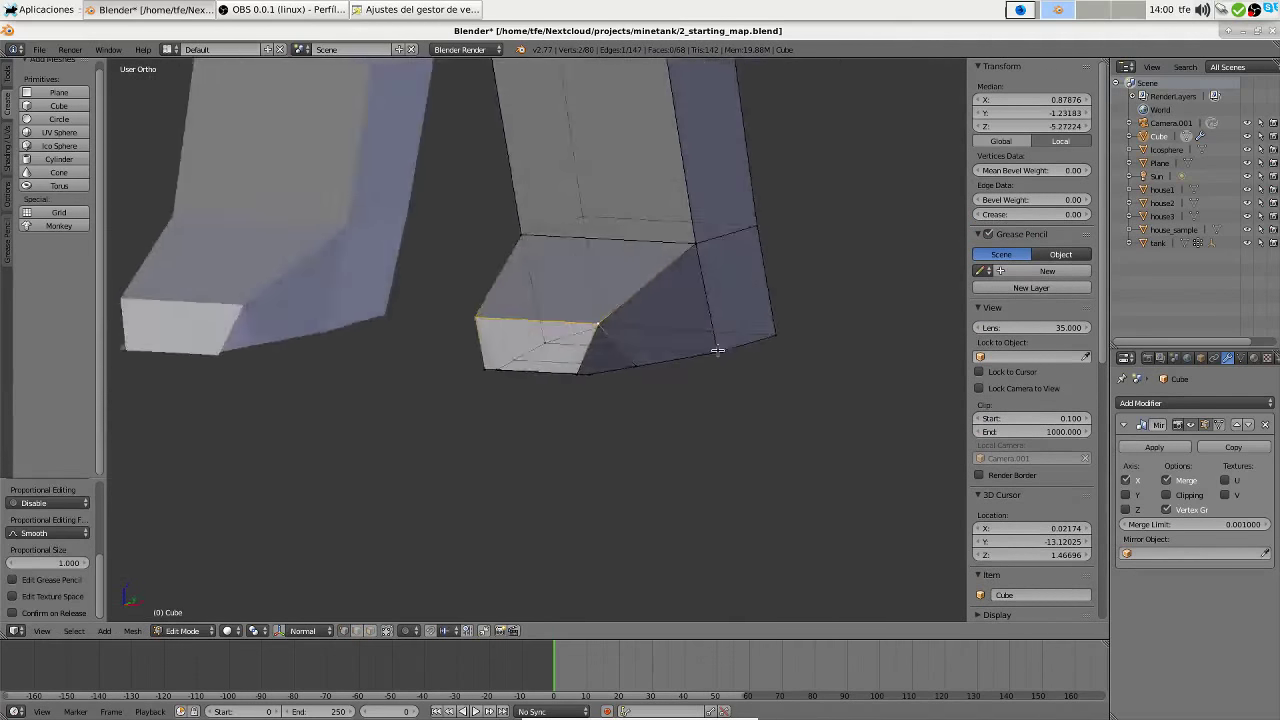
Delete a foot edge and four surrounding vertices, filling a face across the gap
right_click(555, 325)
key("ctrl+Tab")
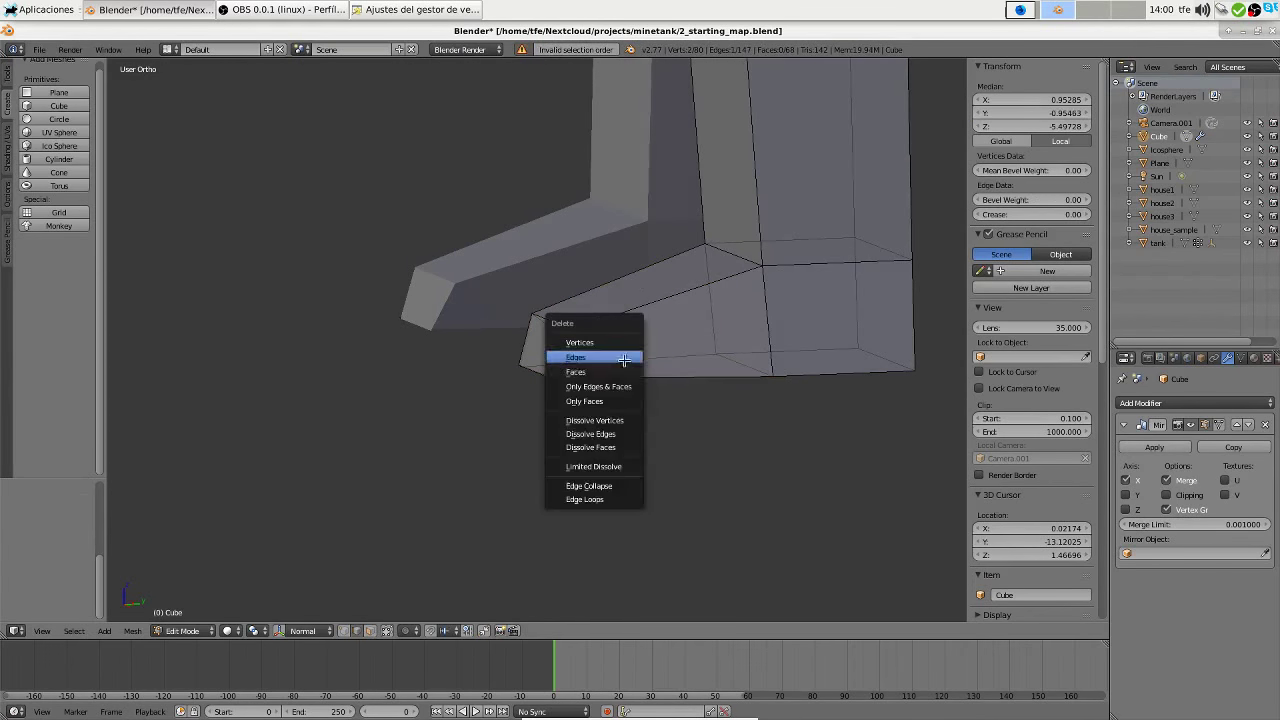
left_click(623, 359)
mouse_move(623, 359)
middle_mouse_down()
mouse_move(654, 300)
mouse_move(571, 383)
mouse_move(678, 456)
mouse_move(586, 366)
mouse_move(695, 375)
mouse_move(571, 423)
mouse_move(686, 466)
middle_mouse_up()
scroll(597, 406, "up", 3)
right_click(634, 349, "shift")
key("f")
key("x")
left_click(571, 423)
Delete four more foot vertices and extrude a foot face outward
left_click_drag(471, 400, 577, 306, "ctrl")
key("x")
left_click(478, 402)
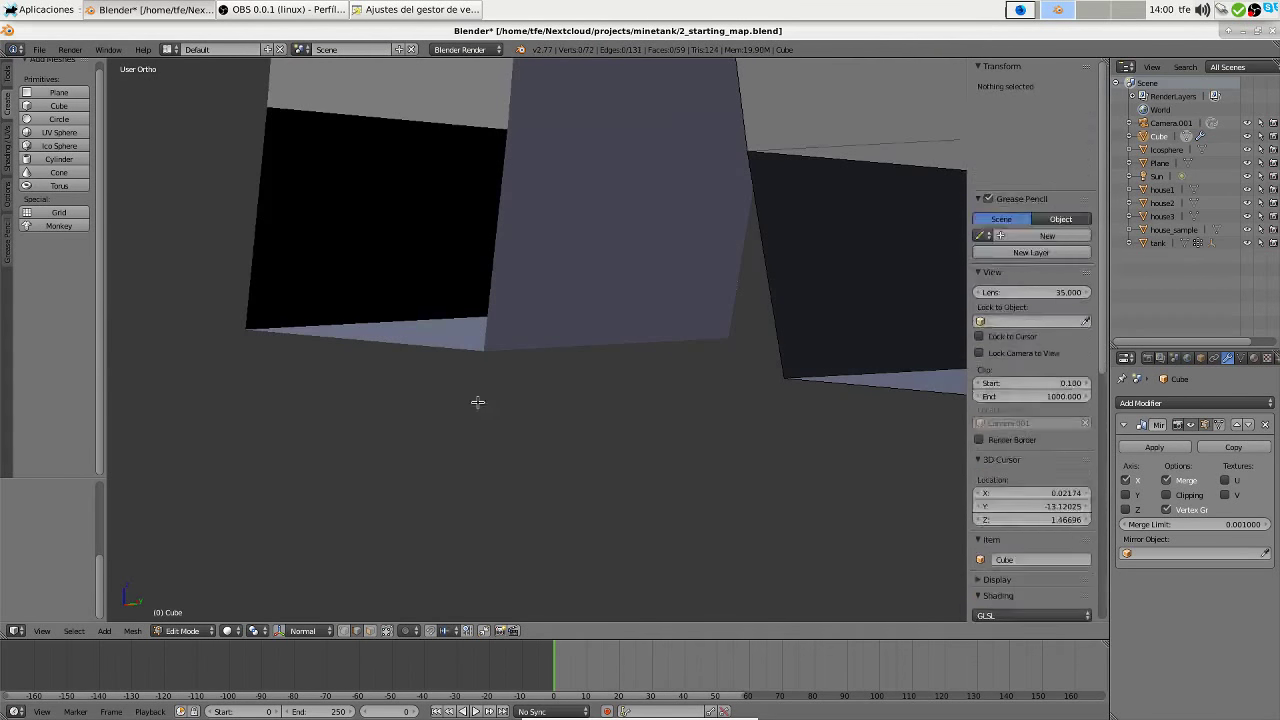
mouse_move(478, 402)
middle_mouse_down()
mouse_move(517, 269)
mouse_move(576, 381)
mouse_move(571, 286)
mouse_move(649, 354)
mouse_move(566, 351)
middle_mouse_up()
right_click(517, 269)
key("e")
left_click(534, 280)
Extrude the toe edge vertically from the side view
key("a")
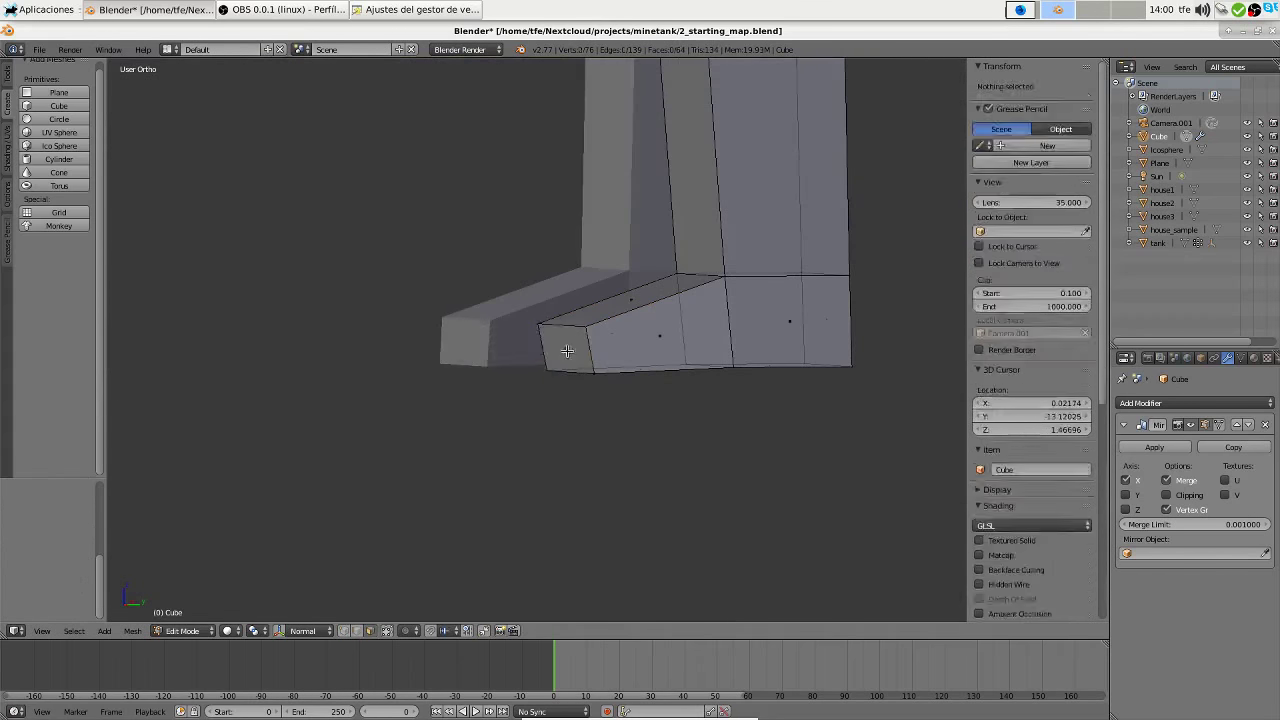
key("KP_3")
right_click(566, 351)
key("ctrl+Tab")
left_click(566, 354)
key("e")
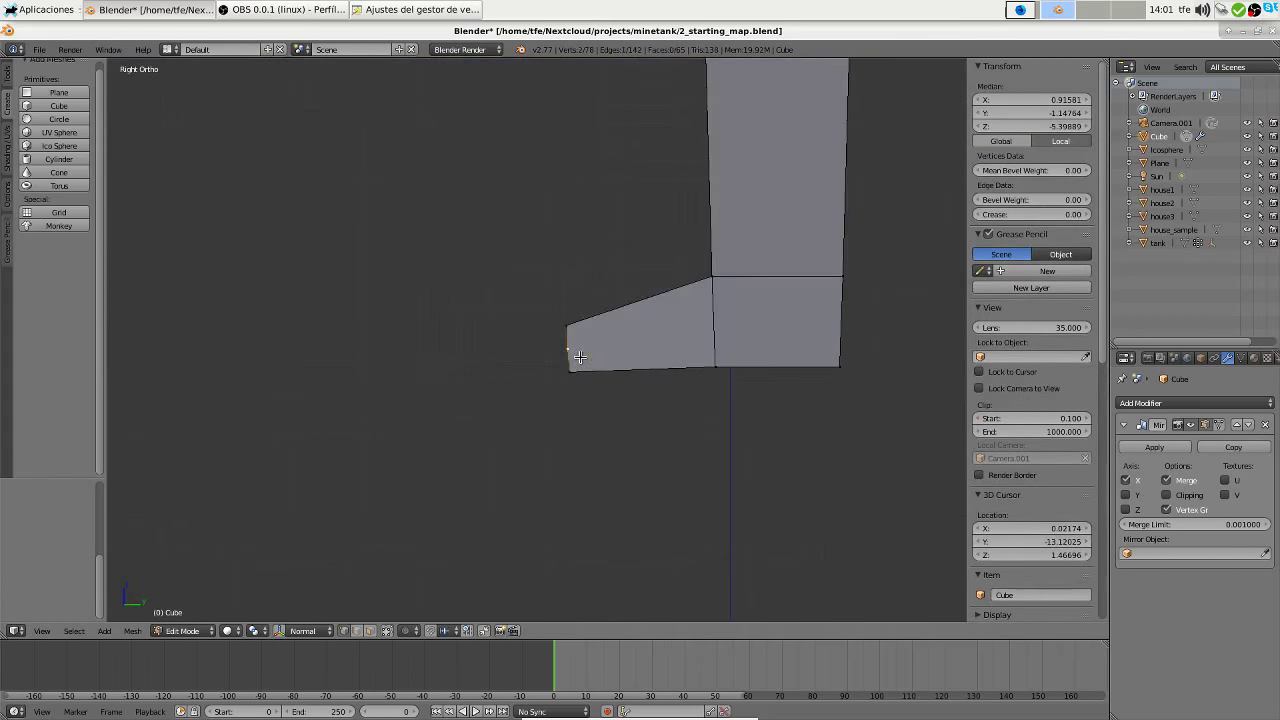
left_click(611, 350)
Add a Ctrl+R loop cut running down the leg
middle_click_drag(611, 350, 543, 229)
scroll(543, 229, "down", 3)
key("ctrl+r")
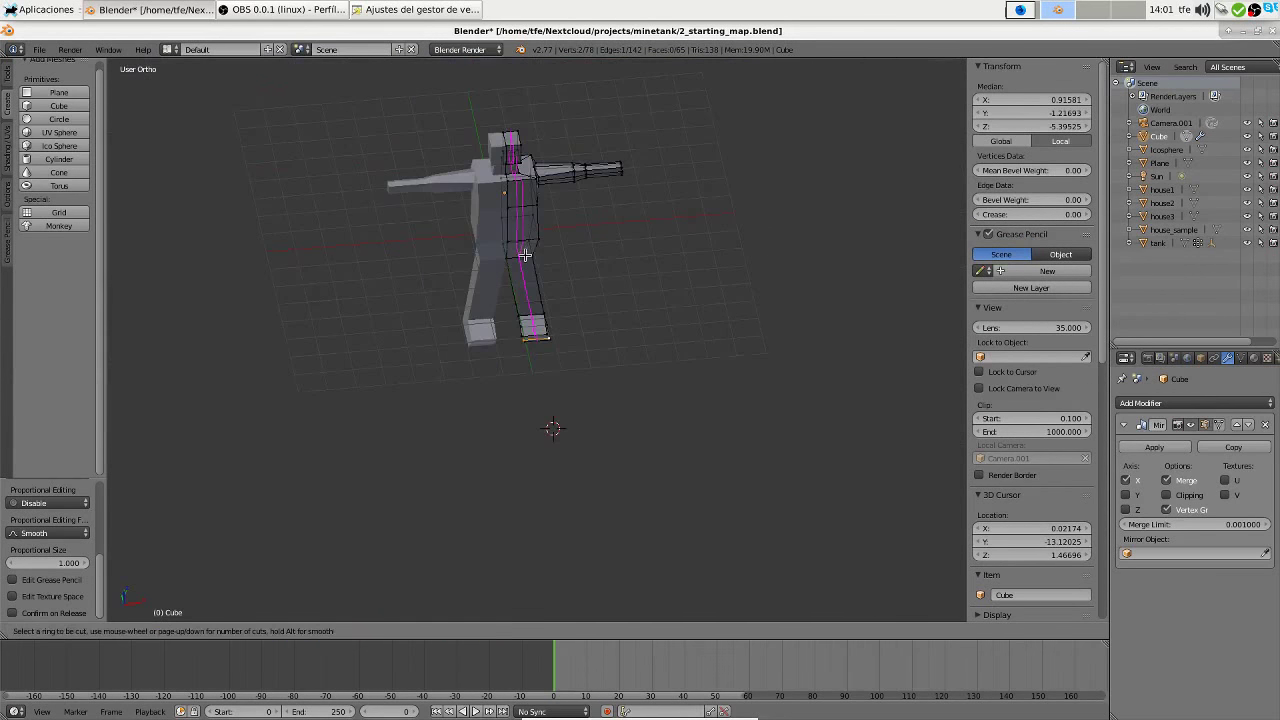
scroll(566, 325, "up", 3)
left_click(566, 325)
key("ctrl+Tab")
left_click(455, 297)
Move the foot tip vertices from the top view to point the foot forward
key("KP_7")
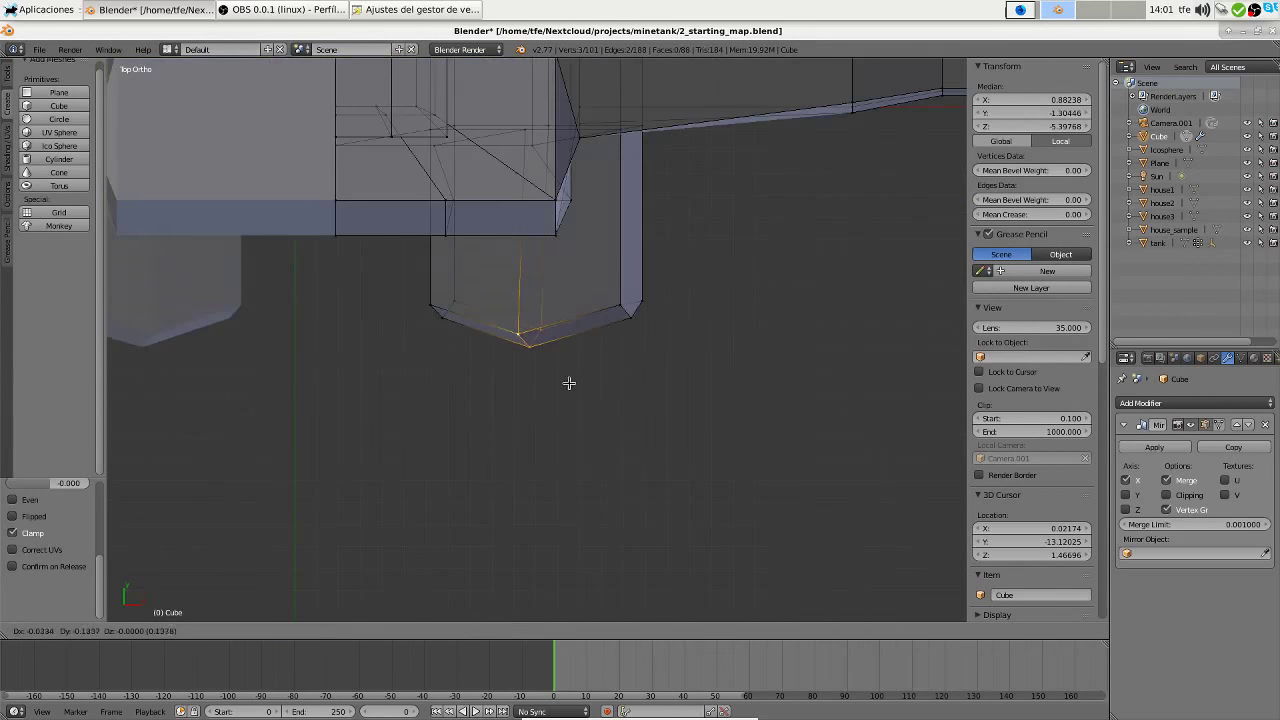
middle_click_drag(568, 383, 594, 194)
key("KP_7")
key("g")
left_click(483, 320)
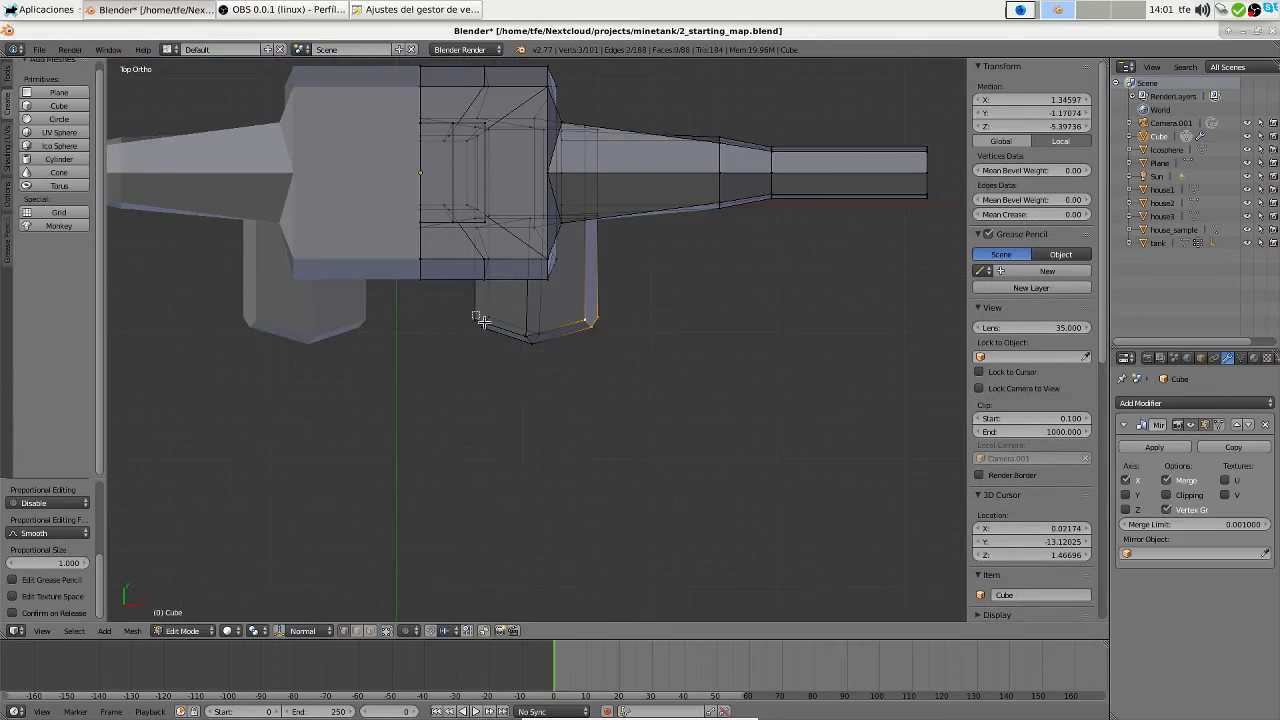
left_click(664, 337)
middle_click_drag(664, 337, 600, 250)
Box-select the faces at the bottom of the leg and scale them
key("b")
left_click_drag(466, 194, 654, 314)
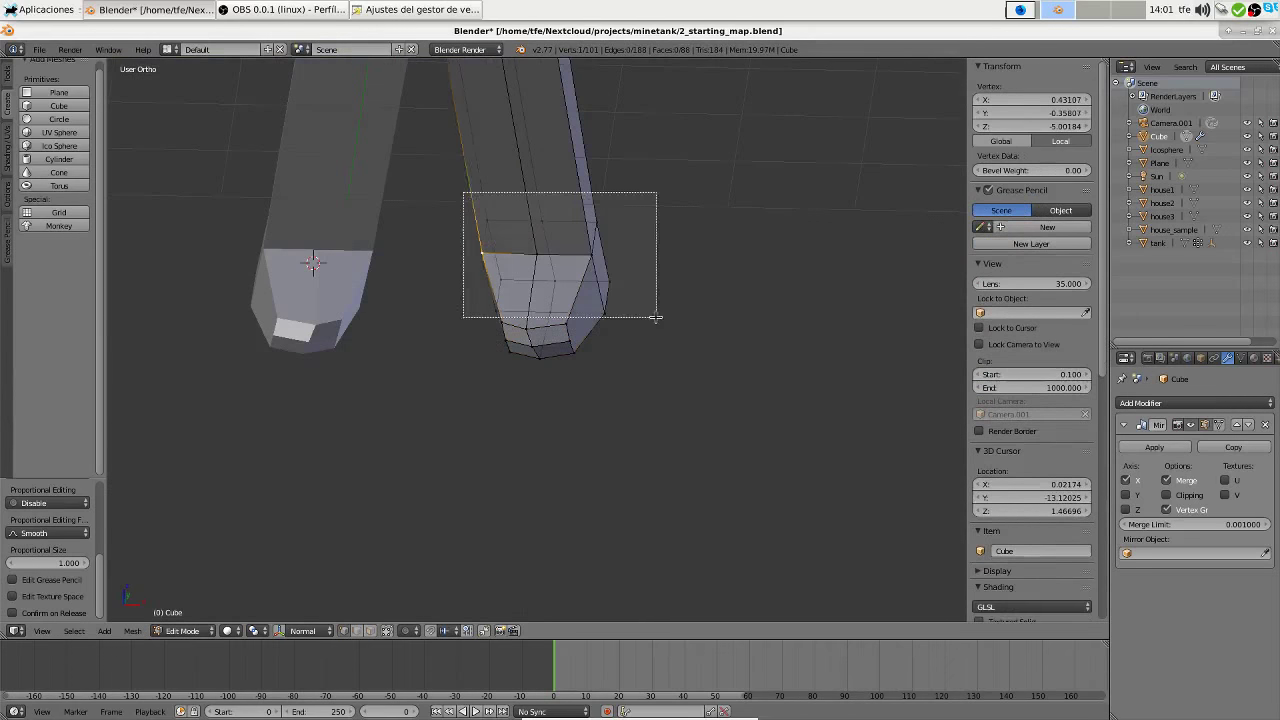
left_click(668, 284)
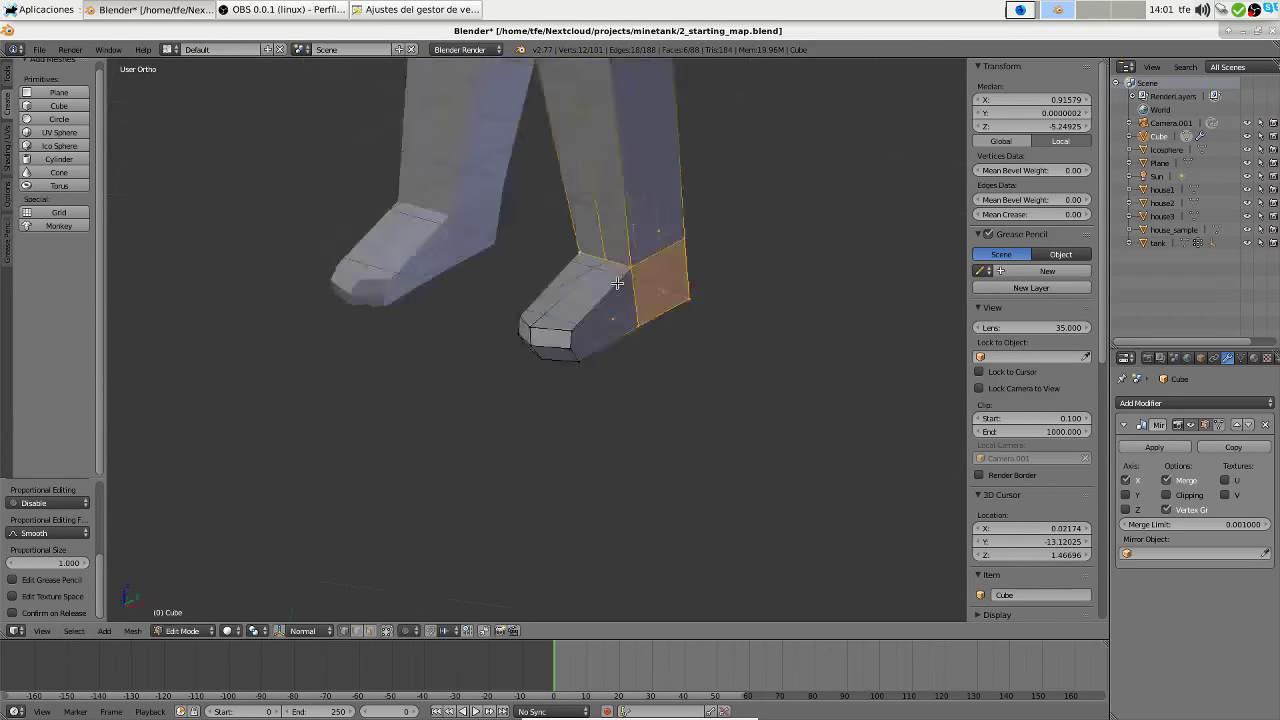
middle_click_drag(668, 284, 534, 286)
Scale the selected foot edges to 0 along X, then return to Object Mode
right_click(597, 318)
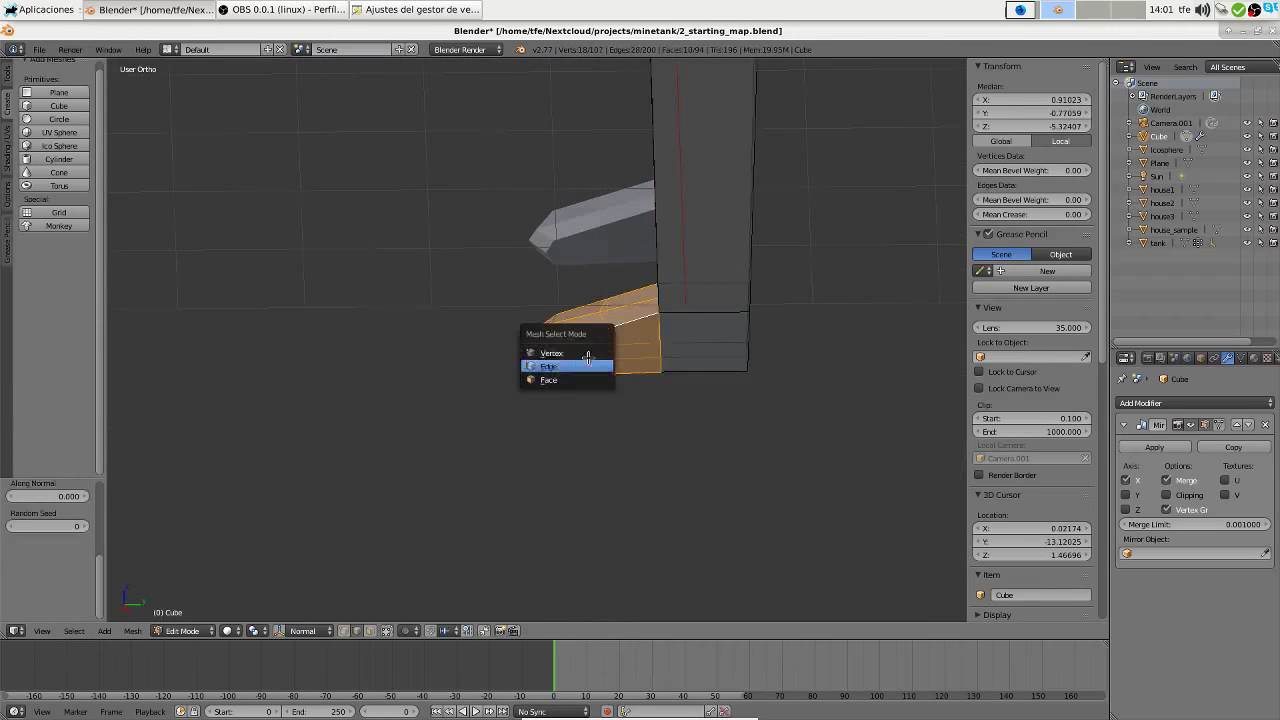
left_click(587, 362)
key("s")
key("x")
key("0")
mouse_move(627, 422)
middle_mouse_down()
mouse_move(586, 269)
mouse_move(551, 263)
mouse_move(660, 226)
middle_mouse_up()
key("s")
key("x")
scroll(564, 275, "down", 5)
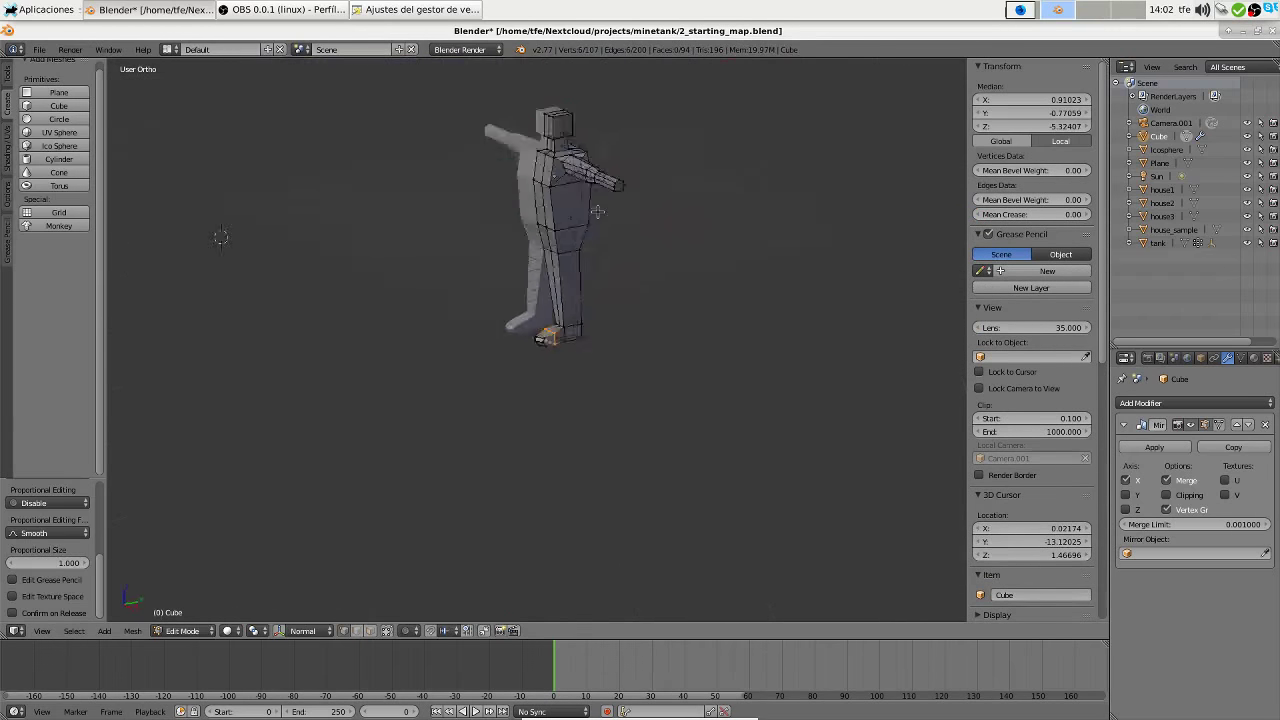
key("Tab")
In Edit Mode, subdivide the head edges and raise the new top vertex along Z to dome the head
scroll(652, 207, "up", 4)
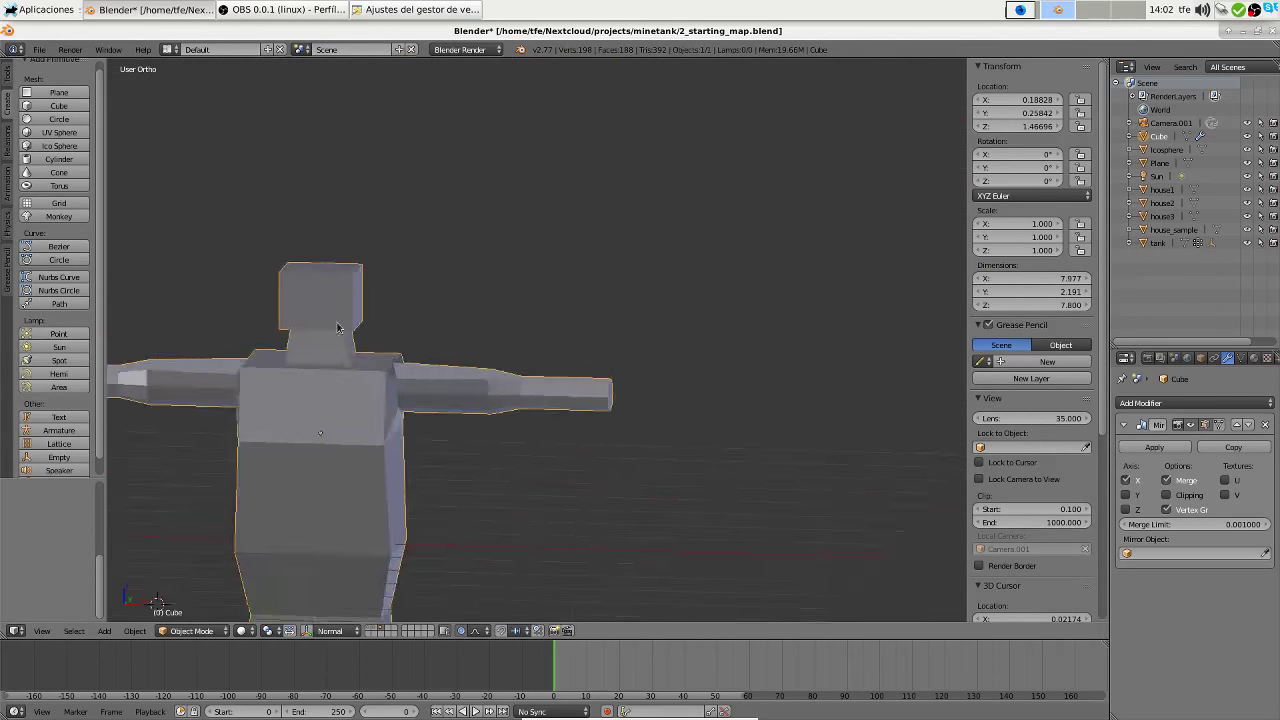
key("Tab")
mouse_move(652, 207)
middle_mouse_down("shift")
mouse_move(686, 268)
mouse_move(586, 397)
middle_mouse_up("shift")
scroll(686, 268, "up", 2)
key("w")
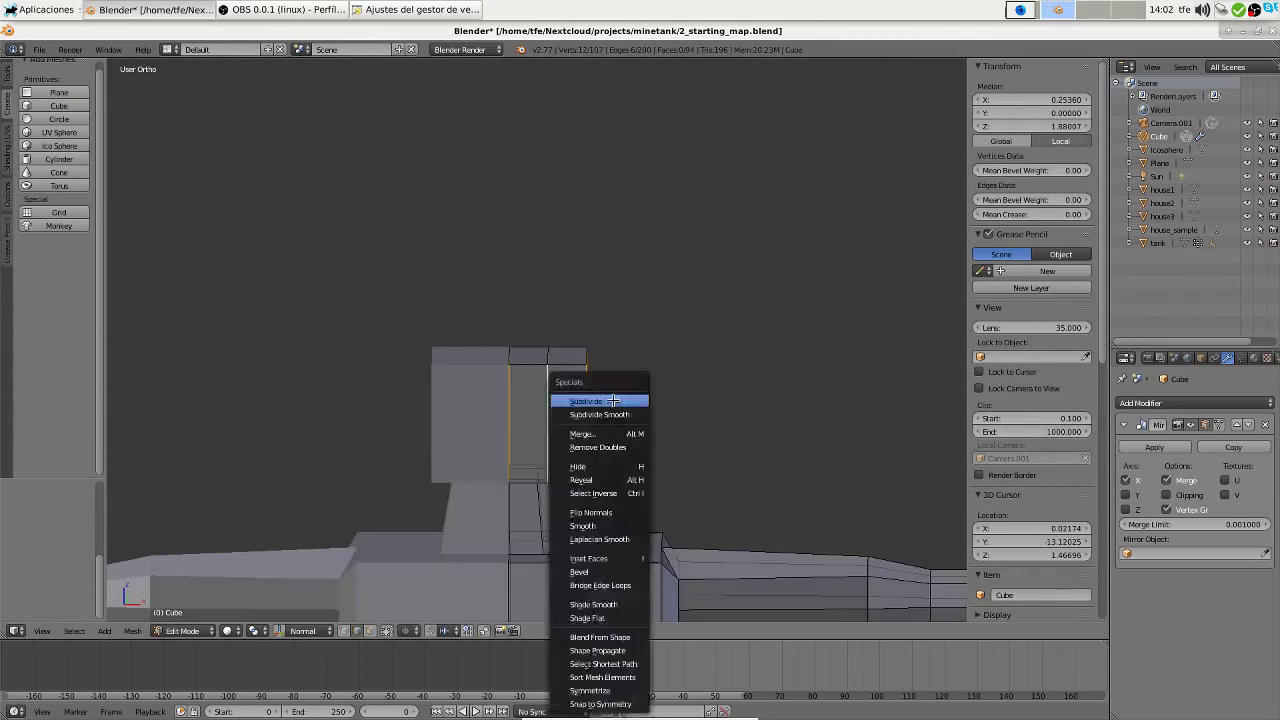
left_click(586, 397)
key("g")
key("z")
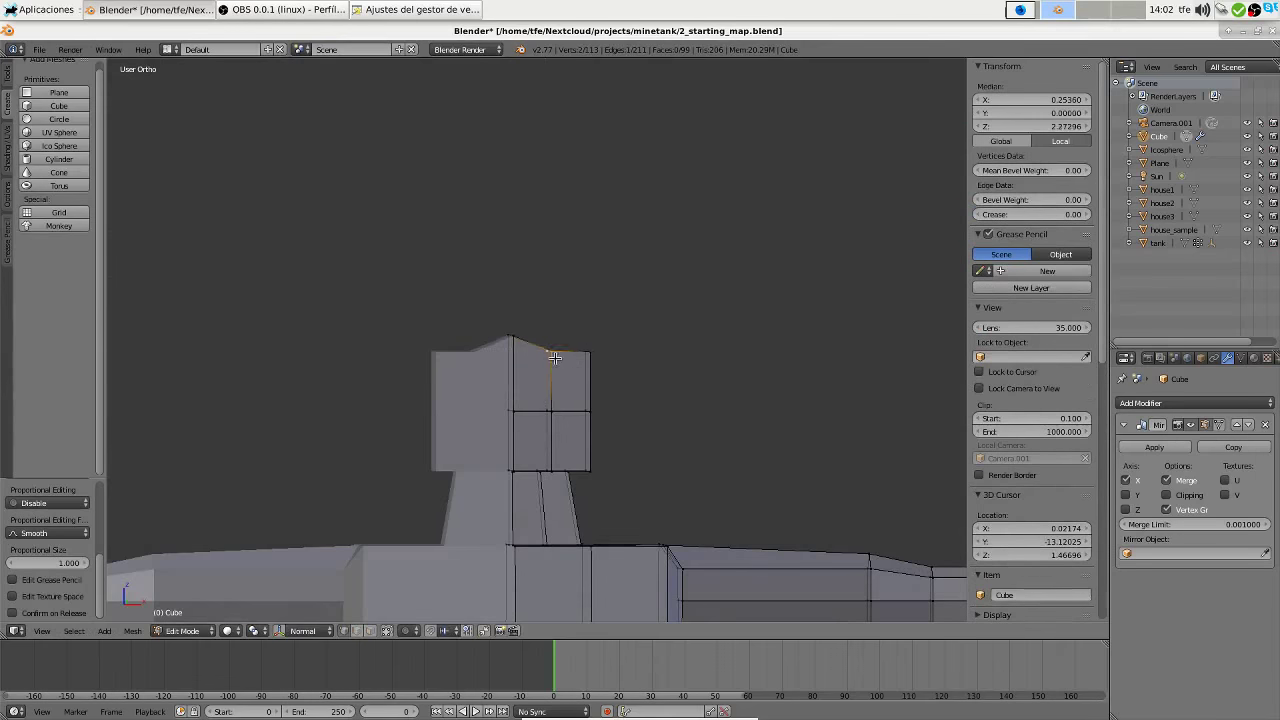
left_click(555, 357)
In front ortho view, select the head's side and right-half vertices and reshape them rounder
key("KP_1")
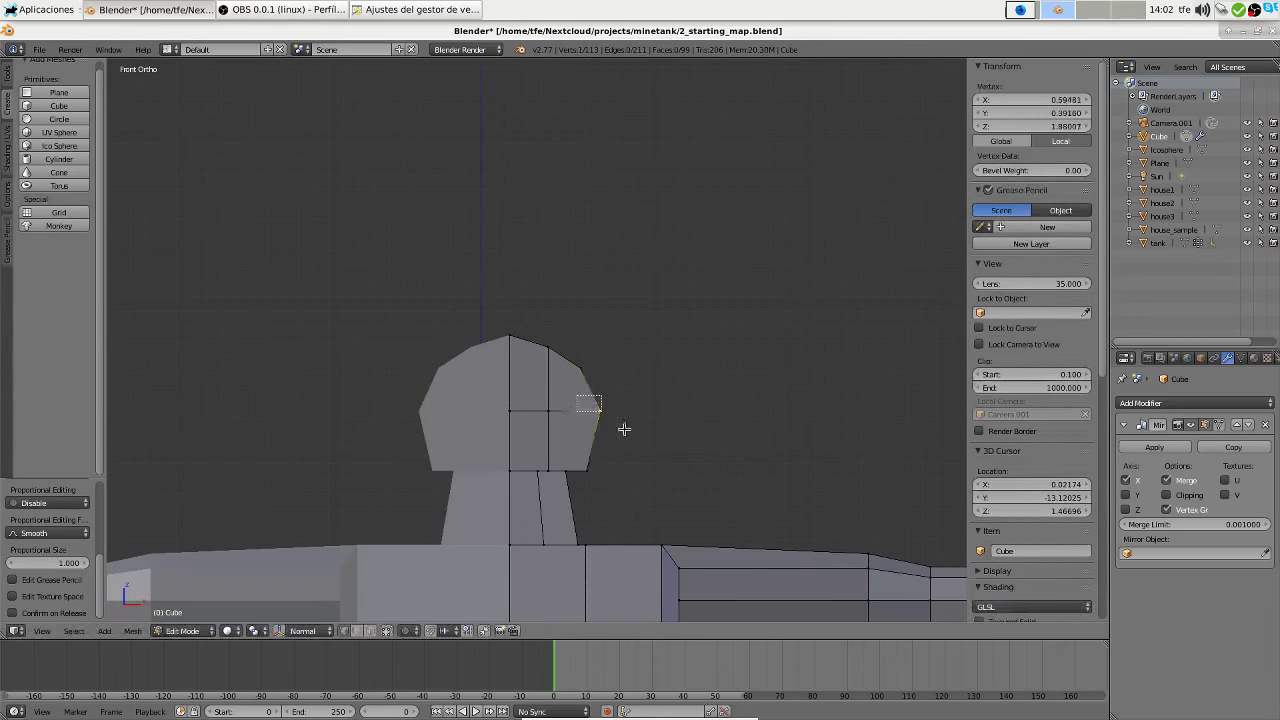
left_click_drag(624, 429, 577, 457)
mouse_move(577, 457)
middle_mouse_down()
mouse_move(603, 431)
mouse_move(600, 497)
middle_mouse_up()
key("KP_1")
key("g")
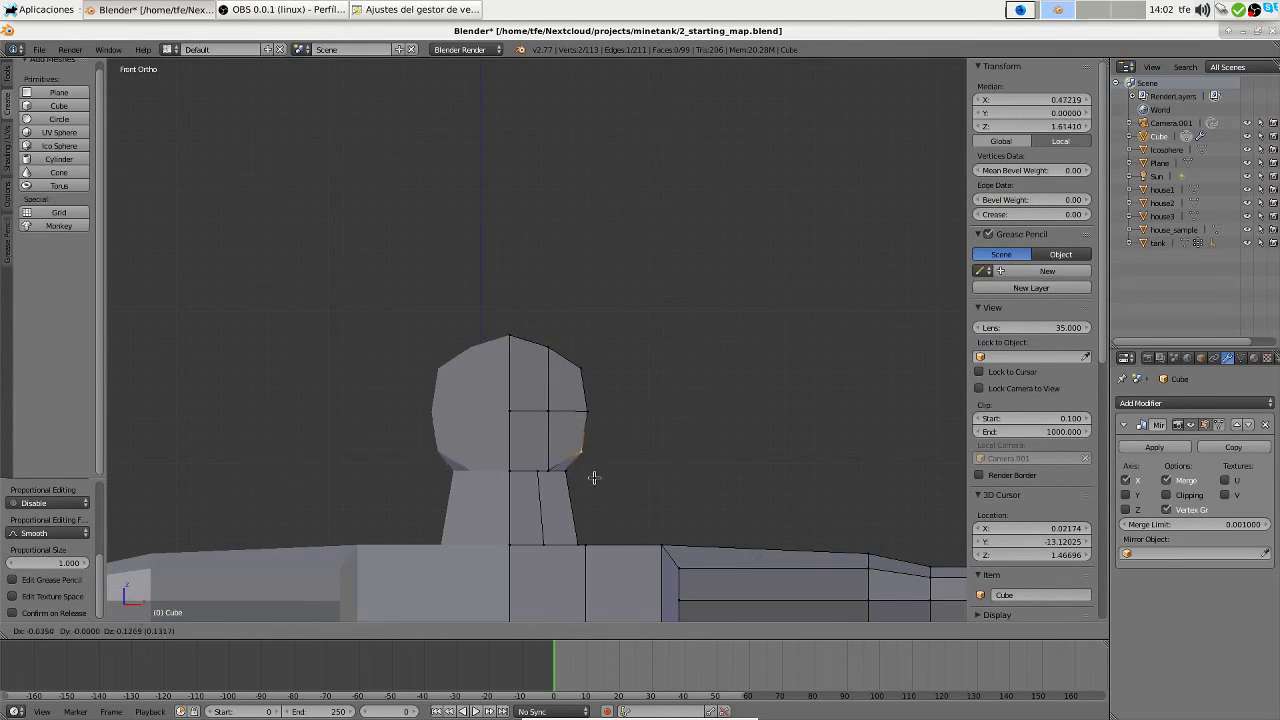
left_click_drag(485, 327, 693, 410)
key("g")
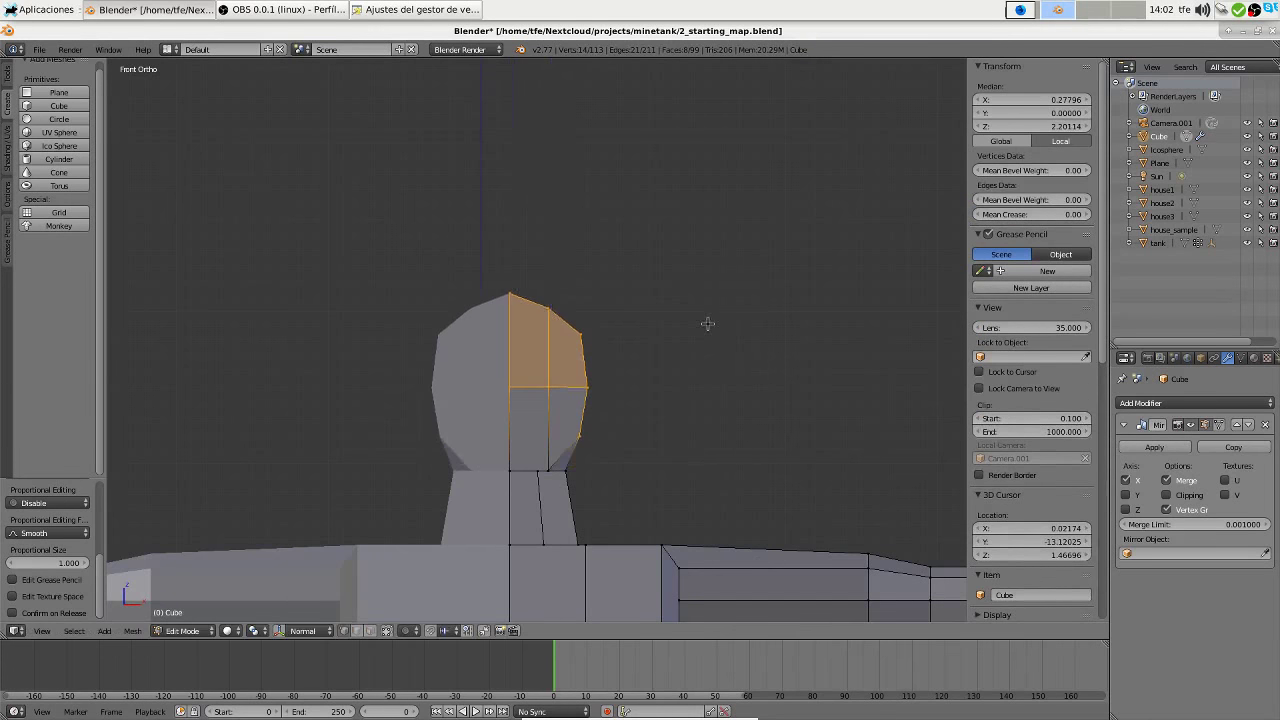
scroll(707, 323, "down", 2)
left_click_drag(480, 309, 640, 455)
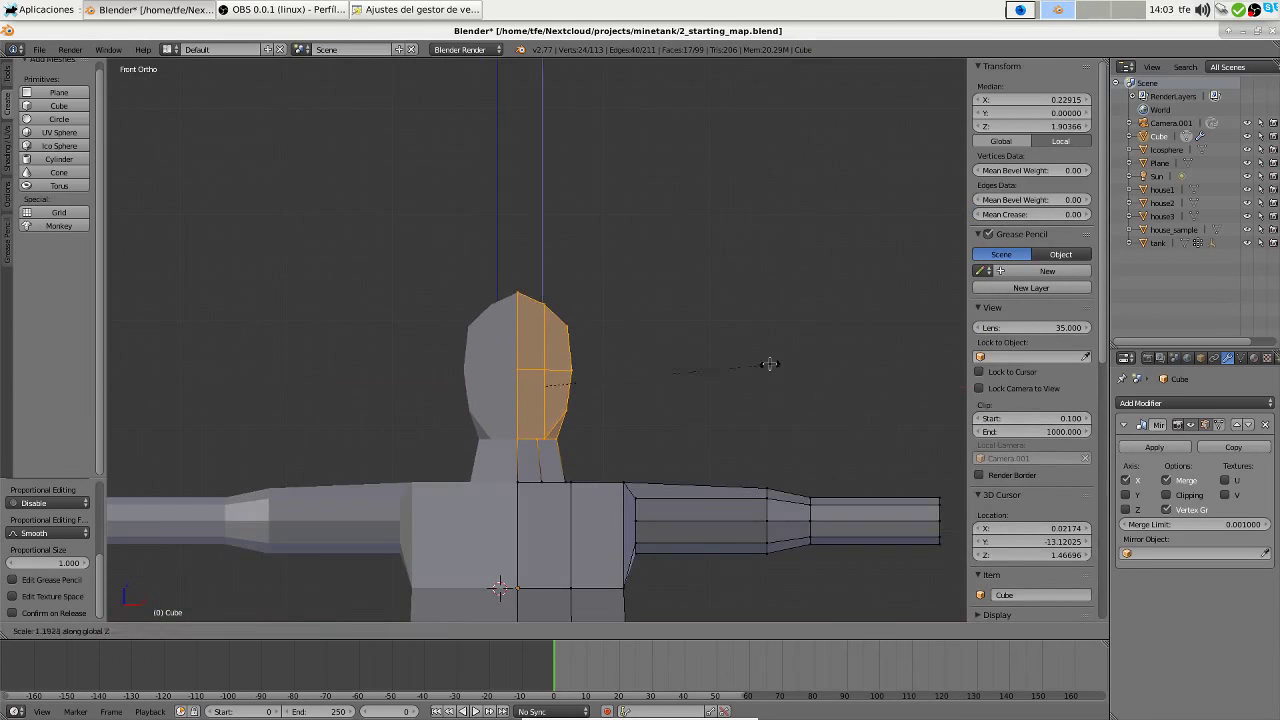
key("ctrl+KP_Subtract")
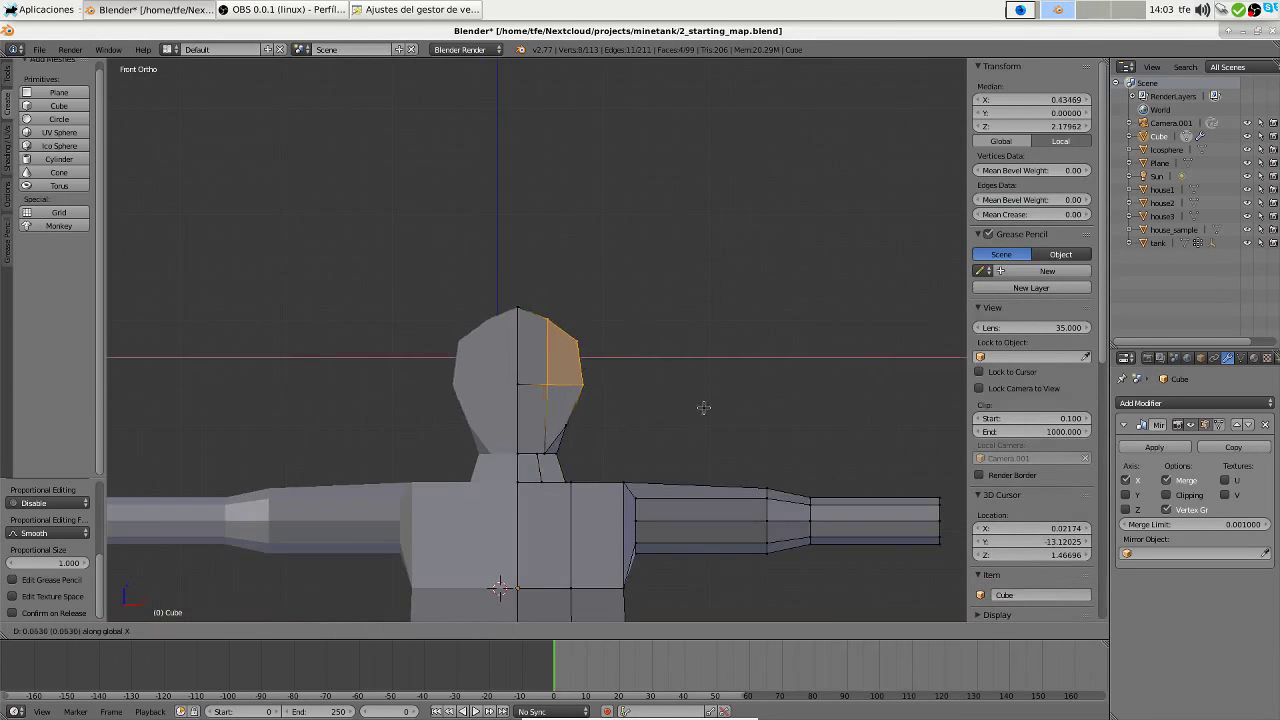
left_click(703, 407)
scroll(703, 407, "down", 3)
Add a Ctrl+R loop cut around the head
middle_click_drag(700, 397, 640, 430)
scroll(640, 430, "up", 4)
right_click(586, 469)
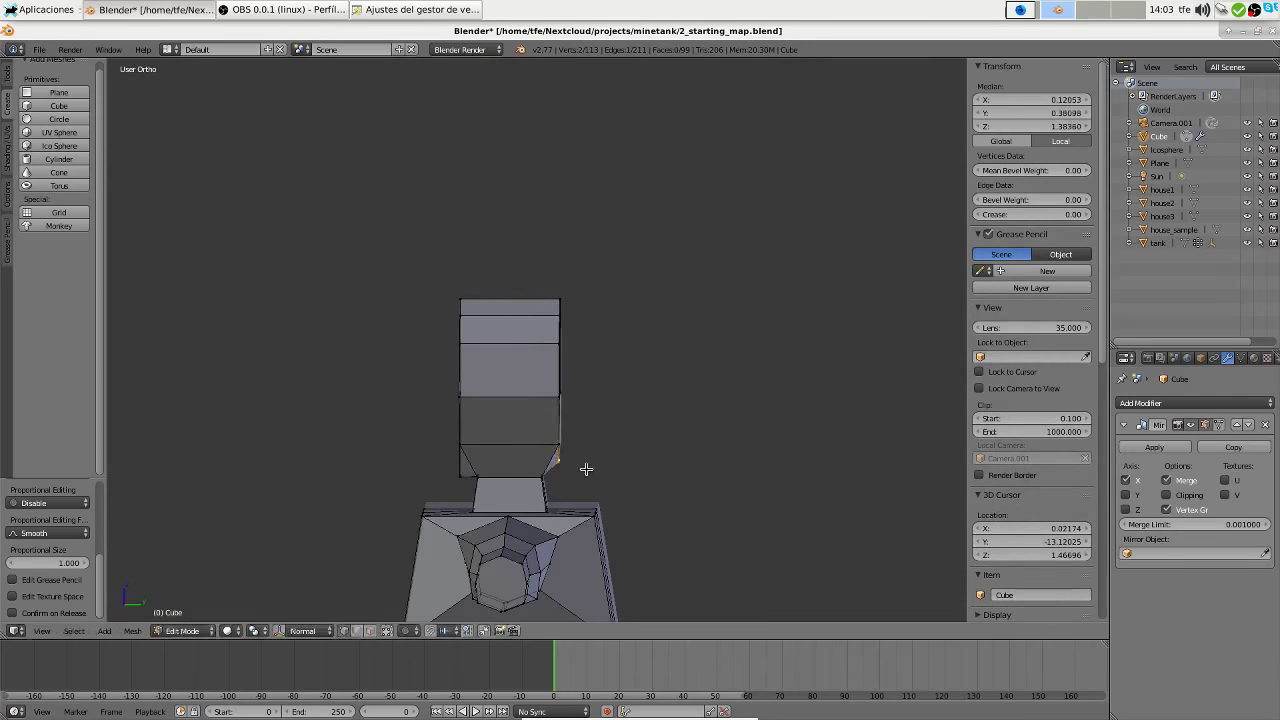
right_click(457, 457)
middle_click_drag(457, 457, 480, 400)
key("ctrl+r")
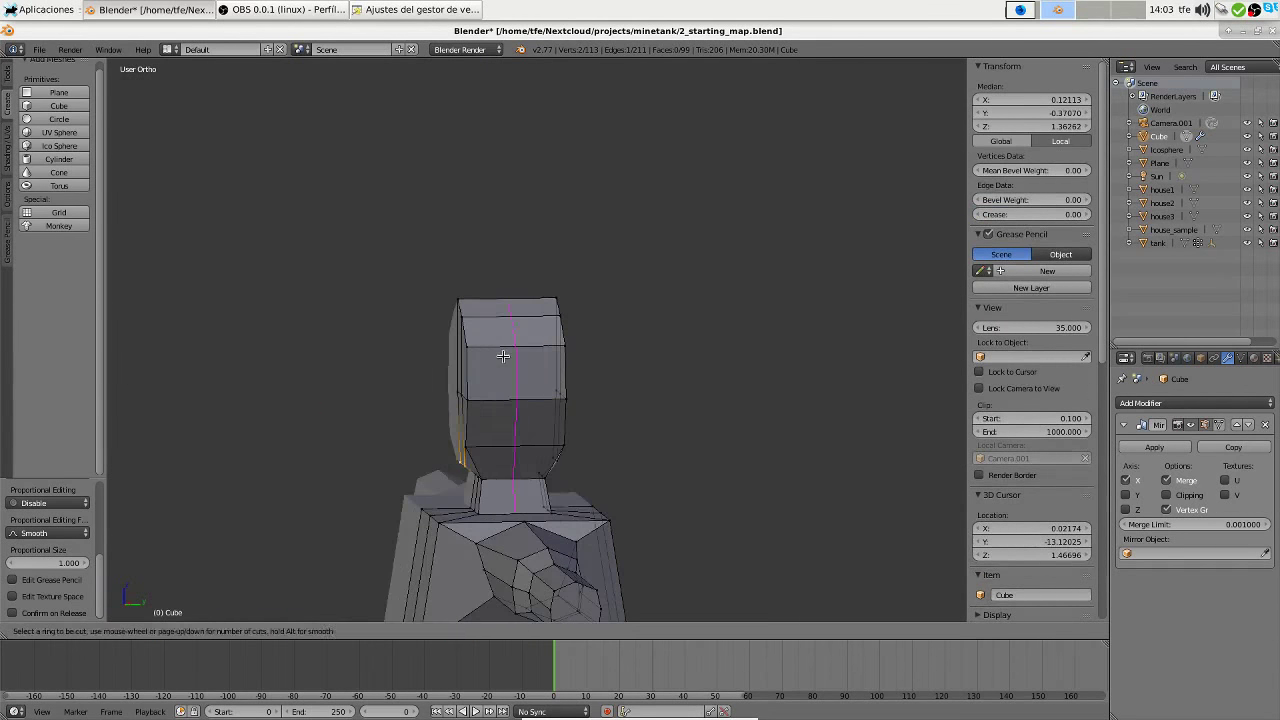
left_click(503, 356)
scroll(503, 356, "up", 3)
Move individual vertices on the head's left side to round it after the loop cut
right_click(471, 354)
key("g")
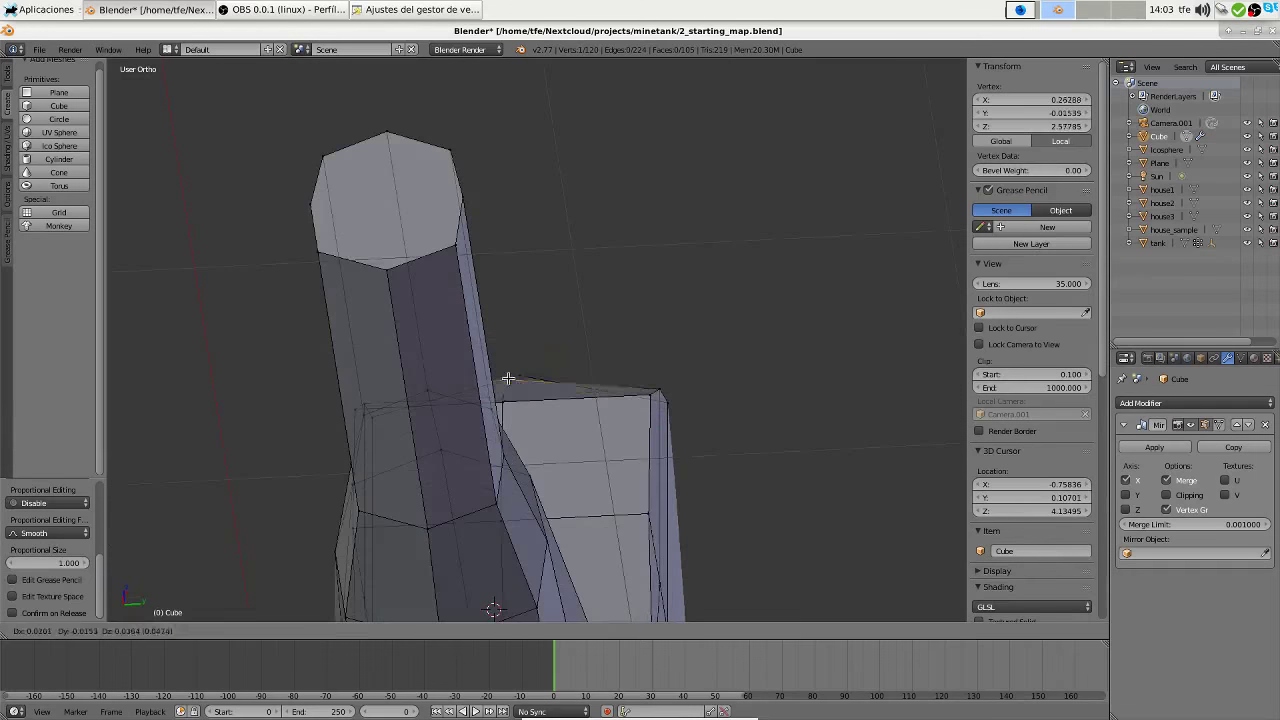
left_click(508, 378)
scroll(411, 491, "up", 3)
middle_click_drag(411, 491, 423, 551)
scroll(670, 400, "up", 2)
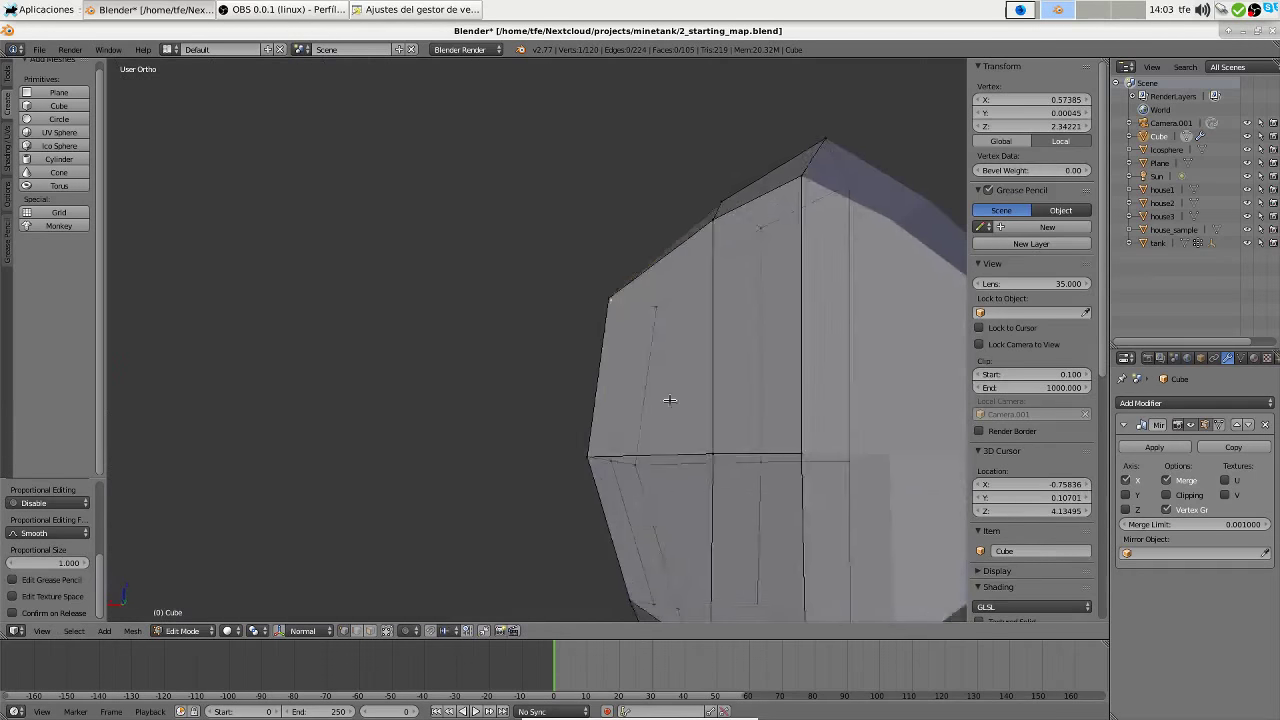
right_click(678, 471)
mouse_move(670, 400)
middle_mouse_down()
mouse_move(678, 471)
mouse_move(639, 474)
mouse_move(686, 486)
middle_mouse_up()
left_click(660, 469)
Reposition more head vertices from a top view of the figure
right_click(686, 486)
scroll(691, 371, "down", 3)
mouse_move(691, 371)
middle_mouse_down()
mouse_move(566, 434)
mouse_move(517, 400)
middle_mouse_up()
right_click(517, 400)
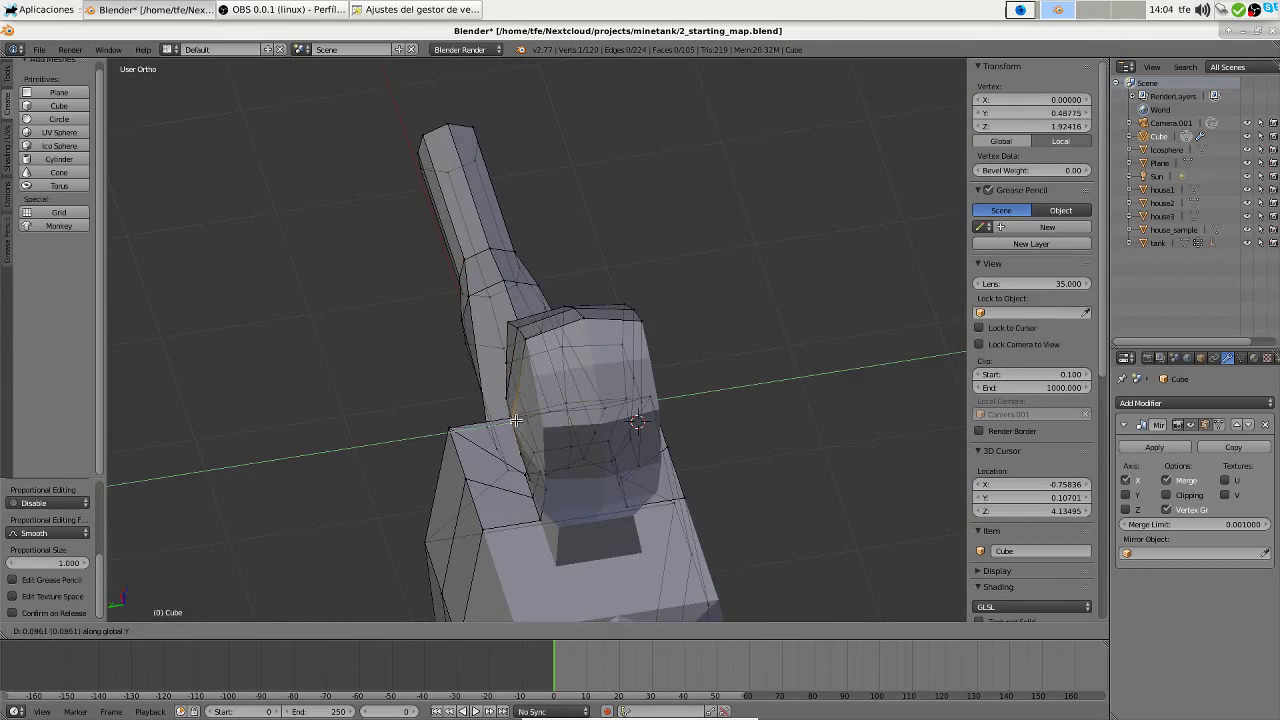
left_click(516, 420)
mouse_move(516, 420)
middle_mouse_down()
mouse_move(558, 436)
mouse_move(491, 394)
mouse_move(541, 460)
middle_mouse_up()
right_click(558, 436, "shift")
key("g")
key("Escape")
Clear the selection and select face vertices to adjust near the neck and shoulder
right_click(540, 460)
key("a")
scroll(541, 460, "up", 4)
right_click(470, 490)
key("g")
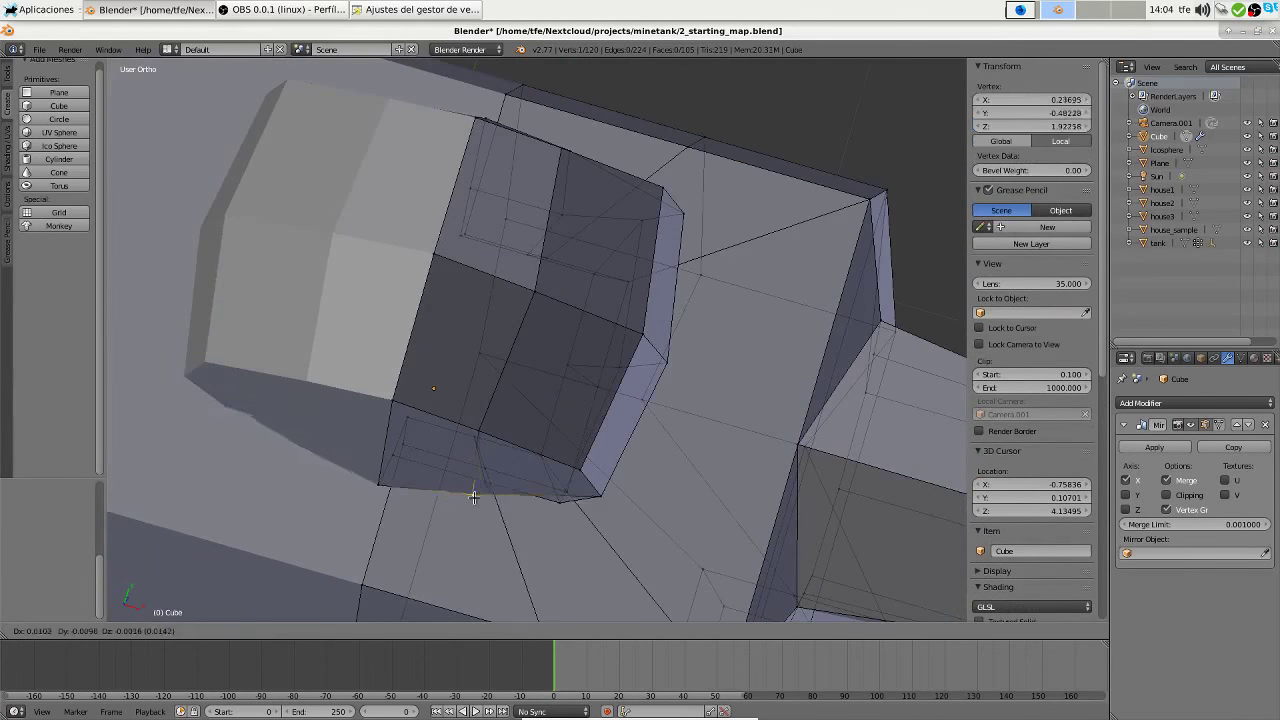
right_click(597, 407, "shift")
scroll(590, 396, "down", 3)
scroll(590, 396, "down", 5)
Move a vertex on the lower head, checking it from several angles
scroll(700, 426, "up", 4)
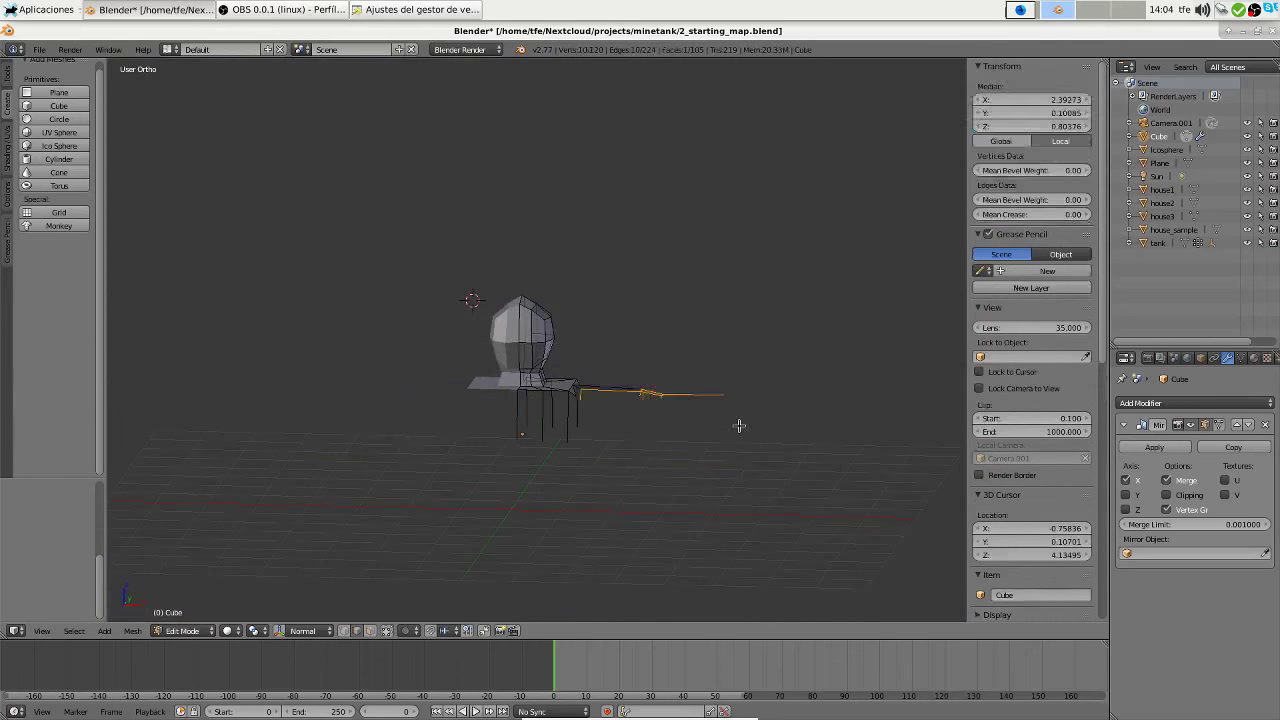
key("a")
scroll(580, 410, "up", 2)
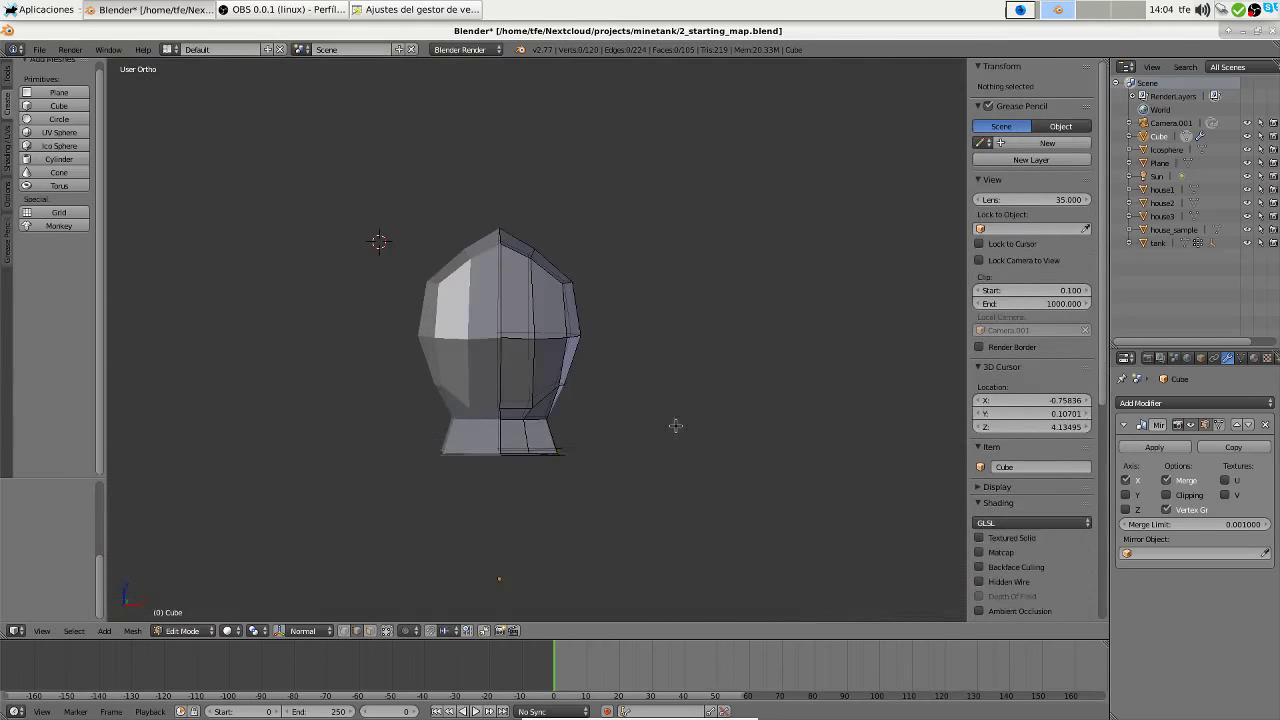
mouse_move(676, 426)
middle_mouse_down()
mouse_move(680, 551)
mouse_move(500, 447)
middle_mouse_up()
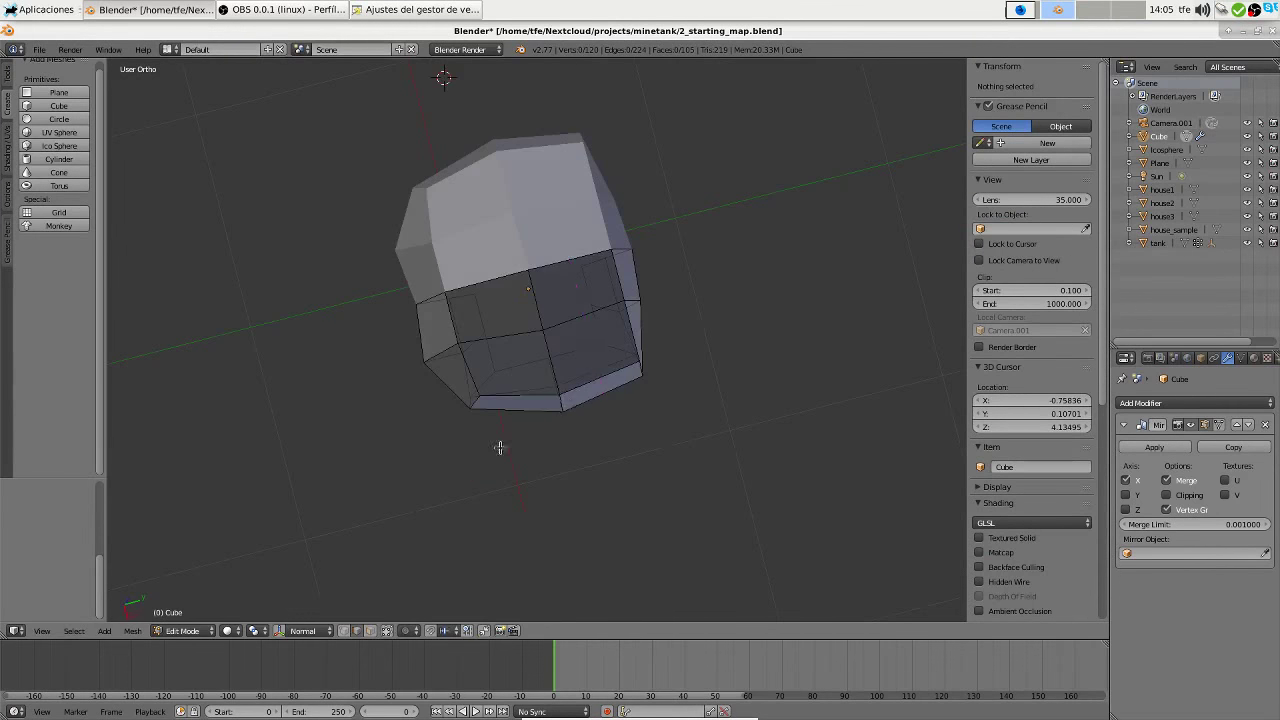
right_click(587, 373)
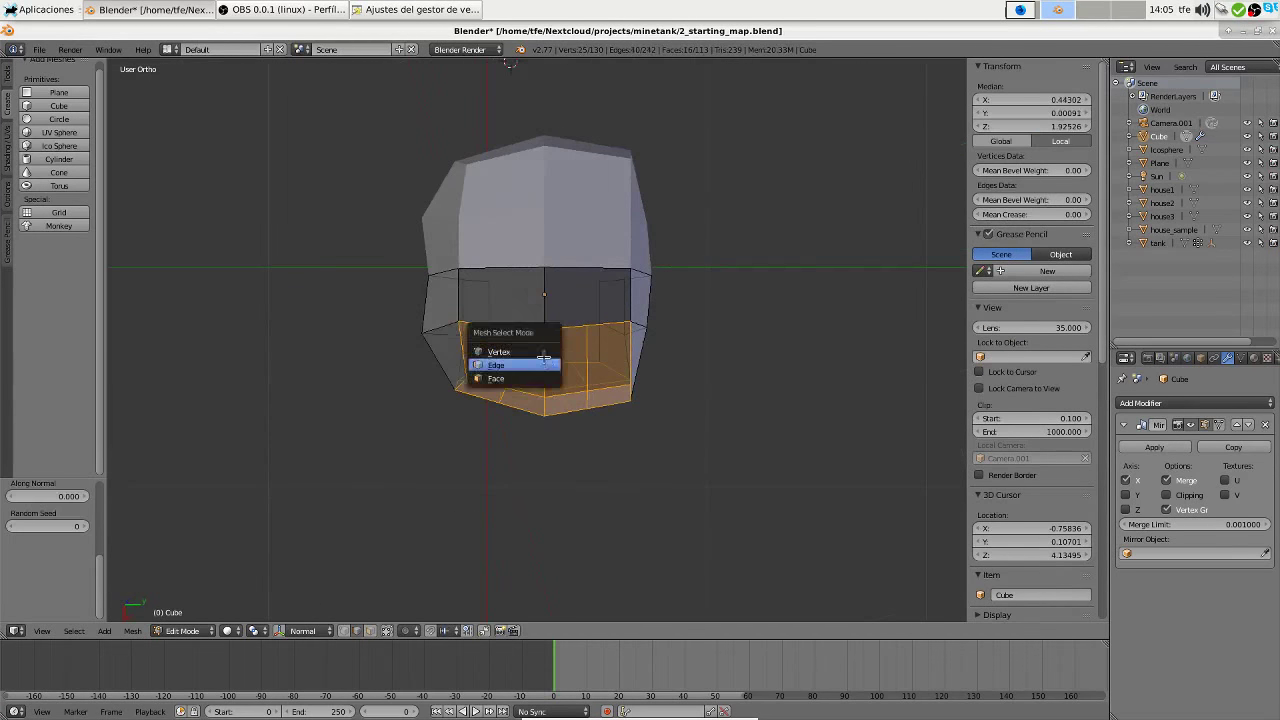
left_click(644, 456)
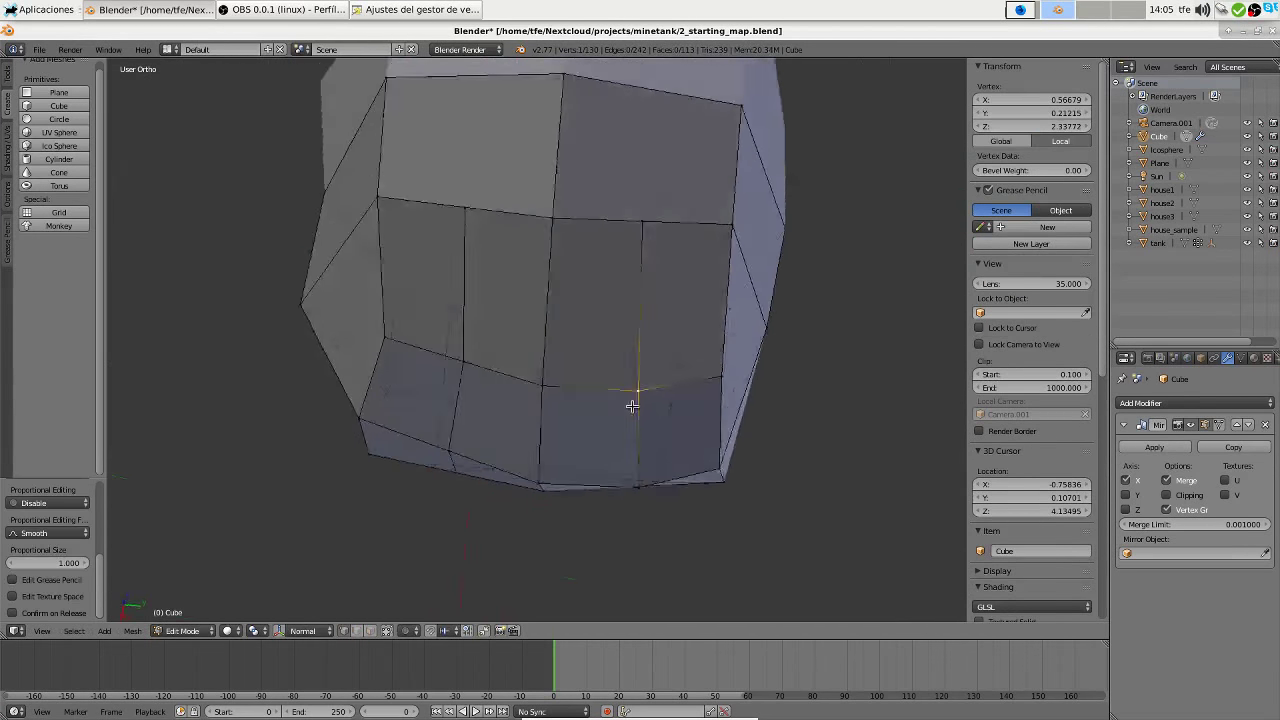
mouse_move(644, 456)
middle_mouse_down()
mouse_move(661, 365)
mouse_move(531, 423)
mouse_move(466, 471)
mouse_move(486, 480)
mouse_move(563, 426)
mouse_move(380, 482)
middle_mouse_up()
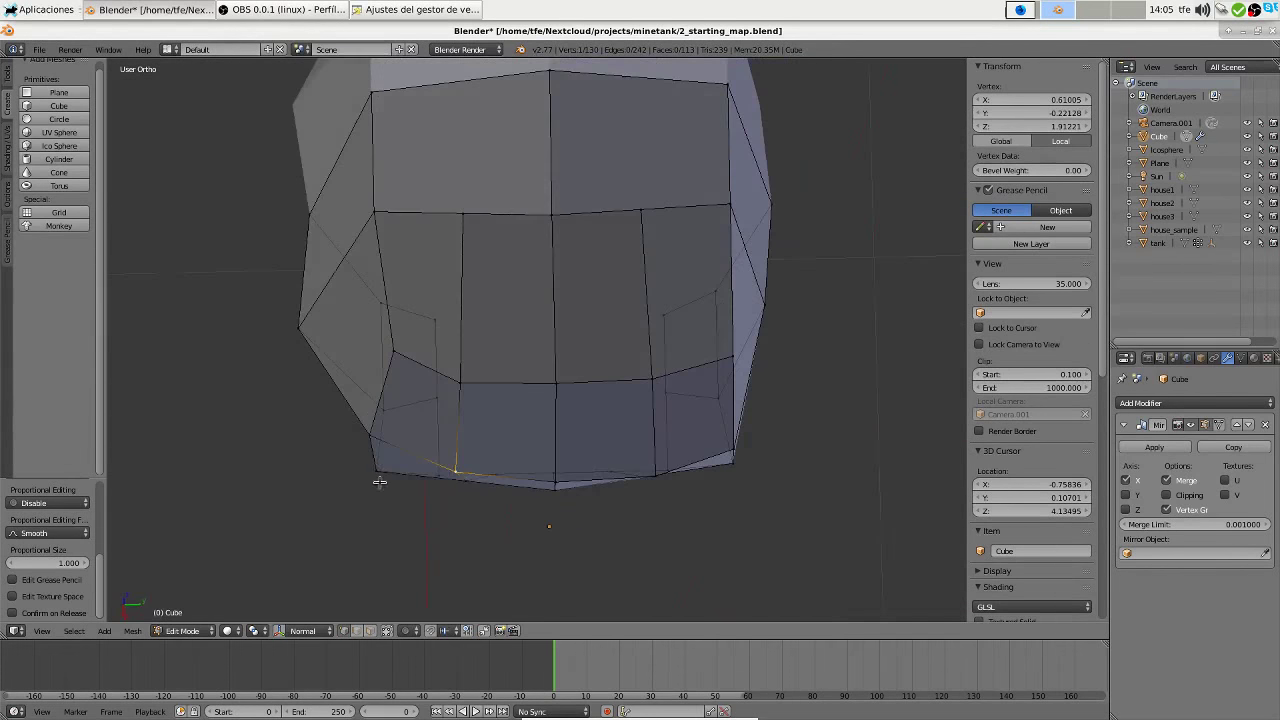
mouse_move(727, 438)
middle_mouse_down()
mouse_move(680, 400)
mouse_move(391, 449)
mouse_move(551, 391)
mouse_move(607, 438)
mouse_move(500, 400)
mouse_move(576, 385)
middle_mouse_up()
scroll(607, 438, "down", 3)
Select two edges on the face and subdivide them
right_click(530, 428, "shift")
scroll(428, 402, "up", 5)
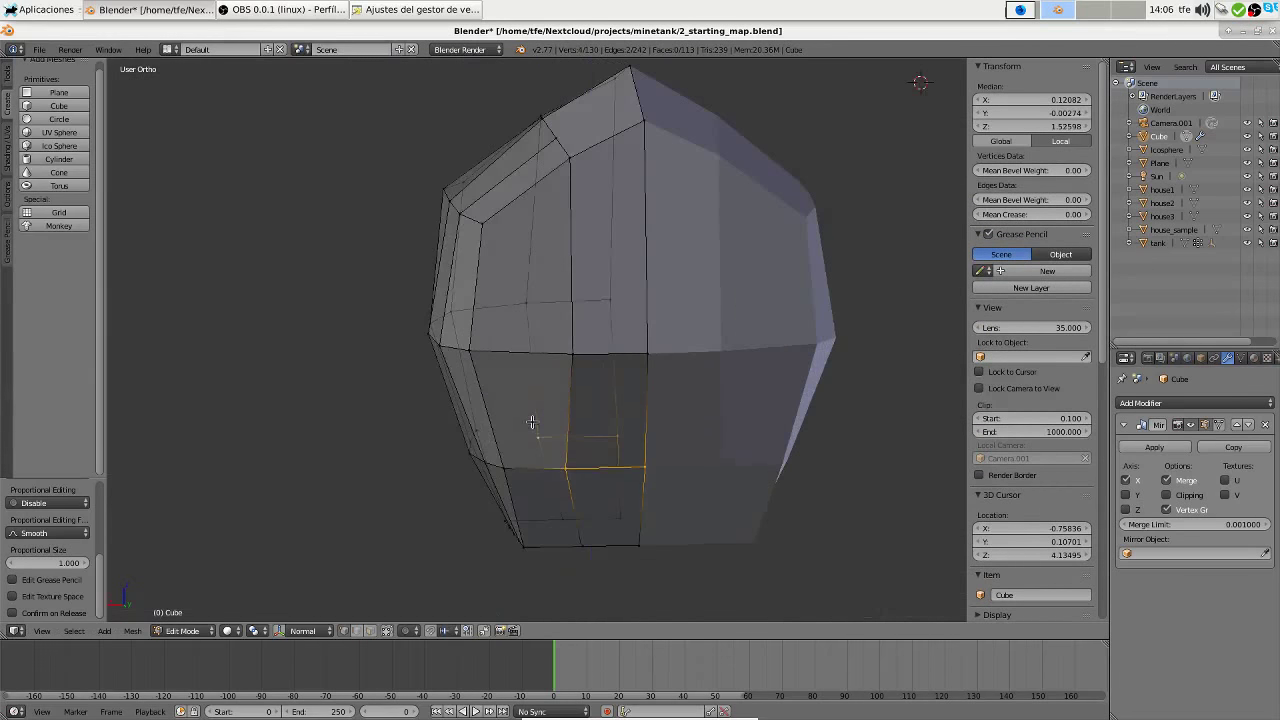
middle_click_drag(529, 423, 465, 441)
right_click(690, 300)
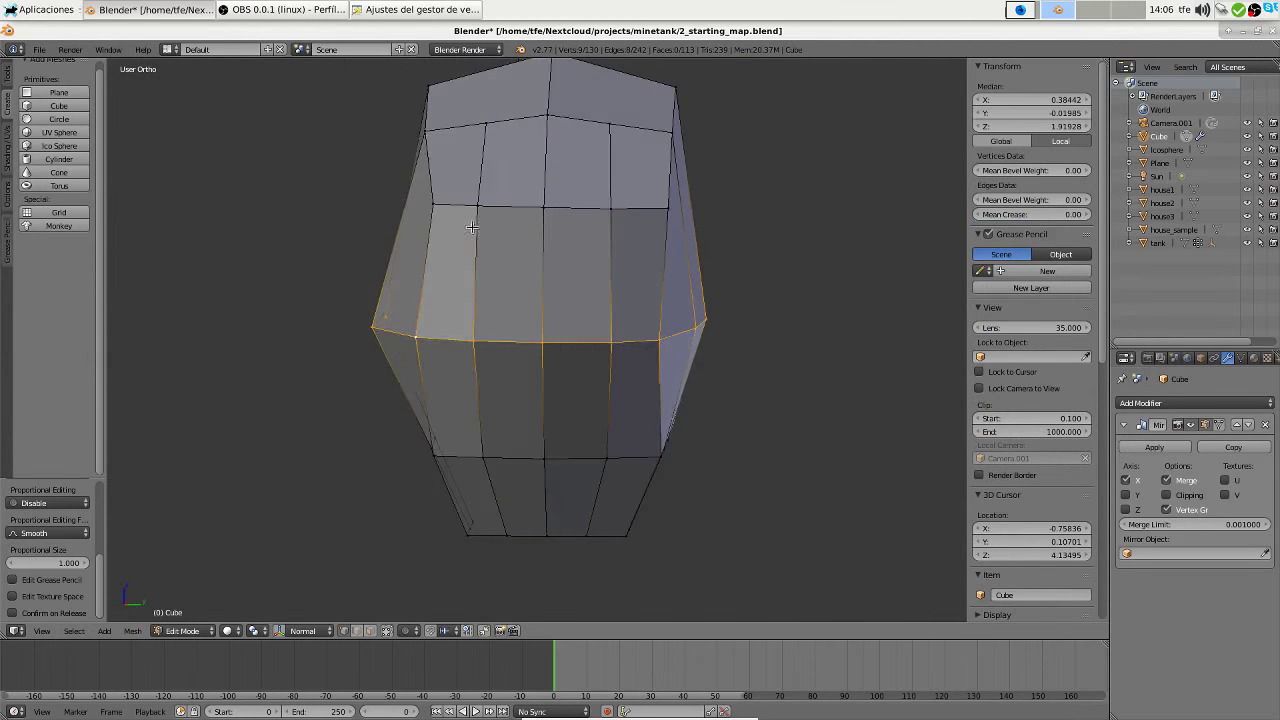
middle_click_drag(690, 300, 683, 203)
key("w")
left_click(683, 203)
Raise the new edge vertically, then join the two new vertices with an edge
key("g")
key("z")
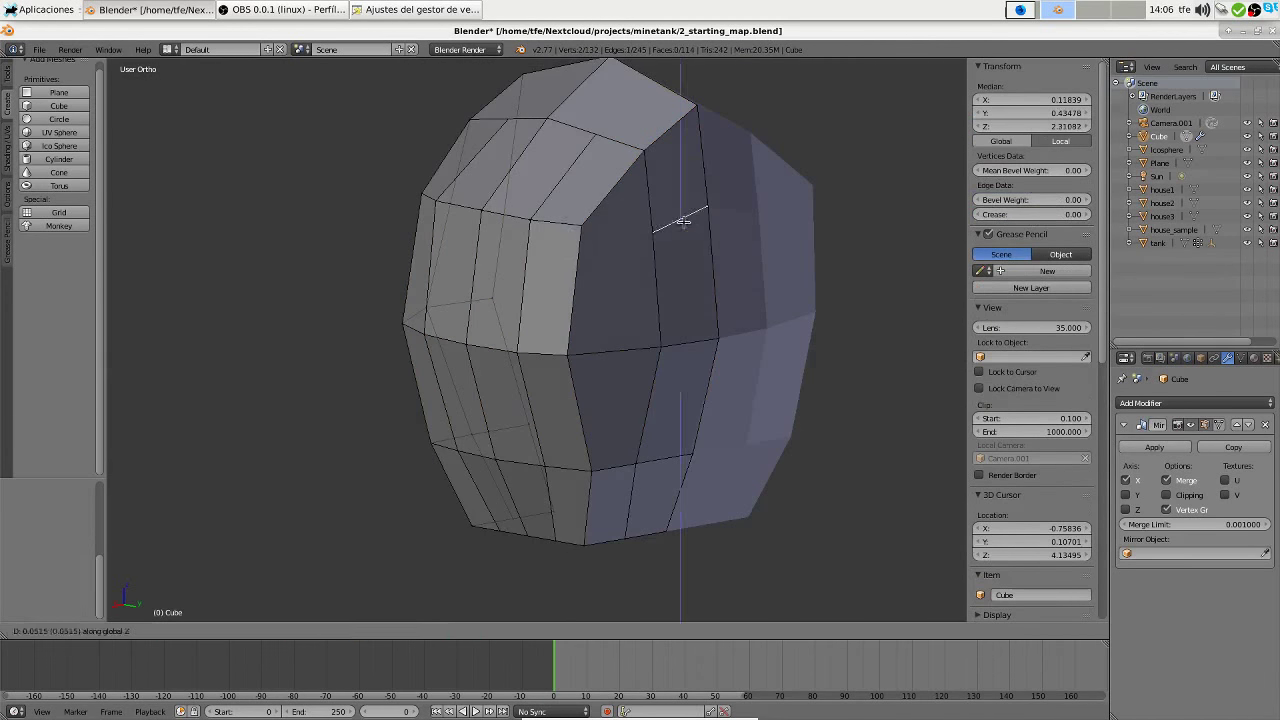
left_click(538, 211)
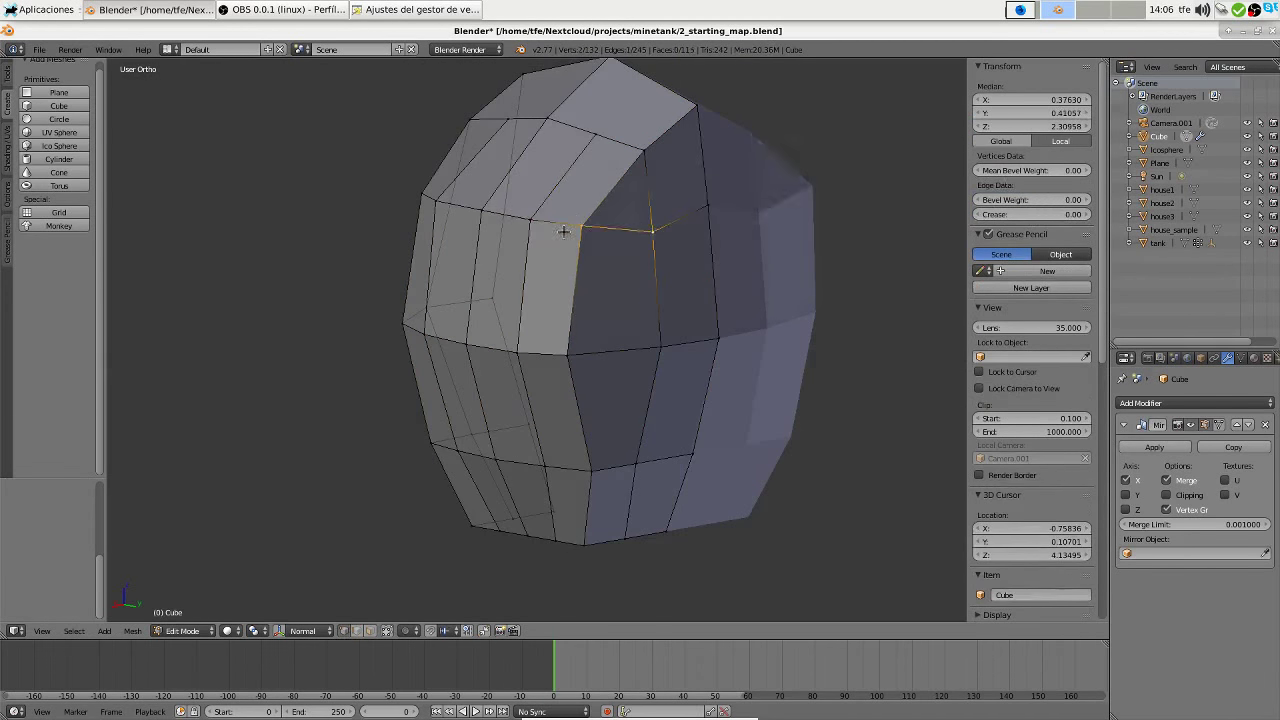
key("w")
mouse_move(538, 211)
middle_mouse_down()
mouse_move(386, 229)
mouse_move(514, 234)
mouse_move(728, 206)
mouse_move(648, 291)
middle_mouse_up()
left_click(386, 229)
key("ctrl+Tab")
left_click(371, 206)
key("j")
In the side view, move a single head vertex into a rounder position
right_click(540, 222, "alt")
right_click(648, 291)
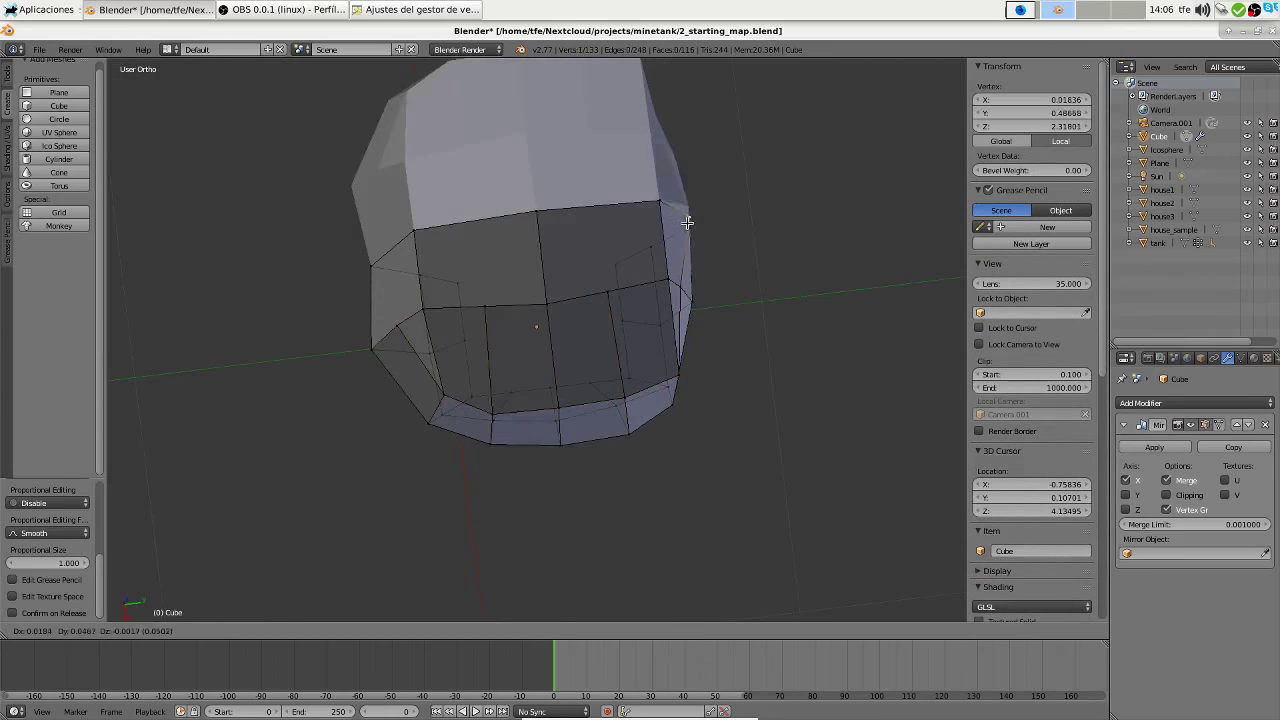
key("KP_3")
key("g")
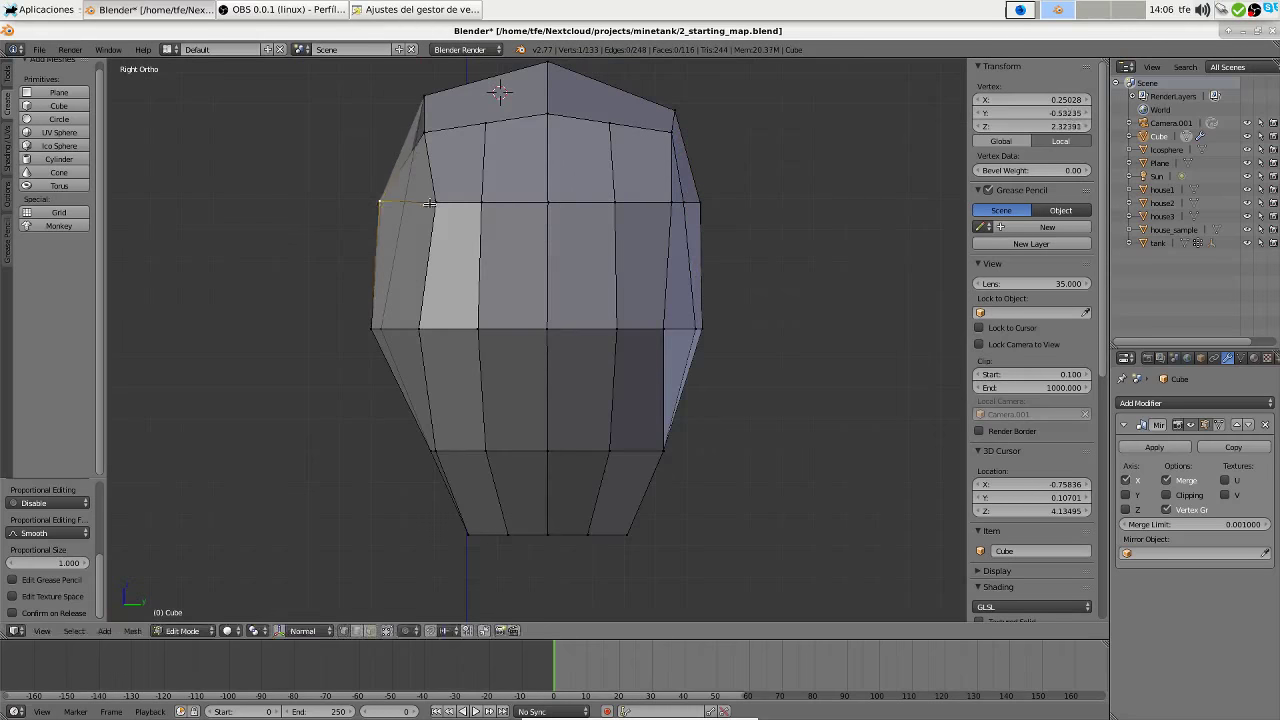
middle_click_drag(429, 204, 420, 260)
scroll(583, 277, "down", 5)
scroll(466, 397, "up", 2)
Pull a lower vertex on the head's side along the X axis
right_click(466, 397)
scroll(574, 432, "up", 3)
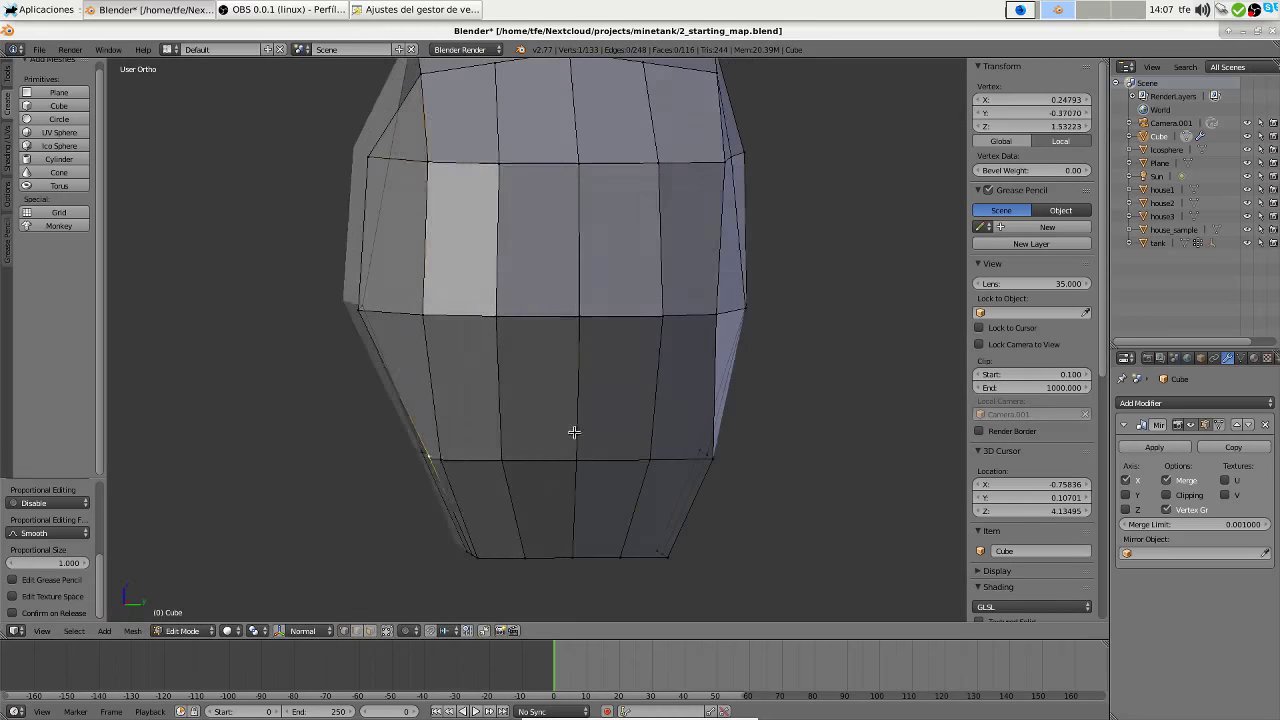
middle_click_drag(574, 432, 515, 425)
key("g")
key("x")
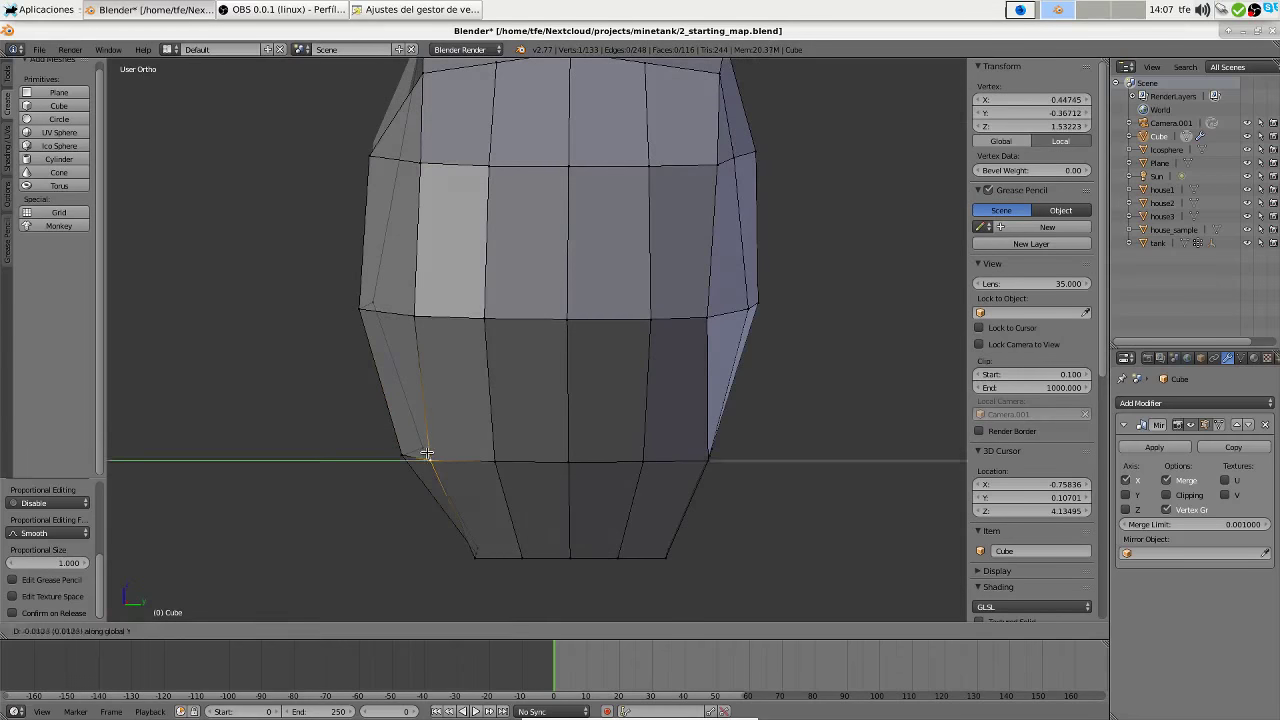
left_click(427, 453)
mouse_move(427, 453)
middle_mouse_down()
mouse_move(483, 425)
mouse_move(561, 293)
mouse_move(420, 260)
middle_mouse_up()
left_click(436, 402)
Move the vertex at the top of the head along the Y axis
right_click(397, 249, "shift")
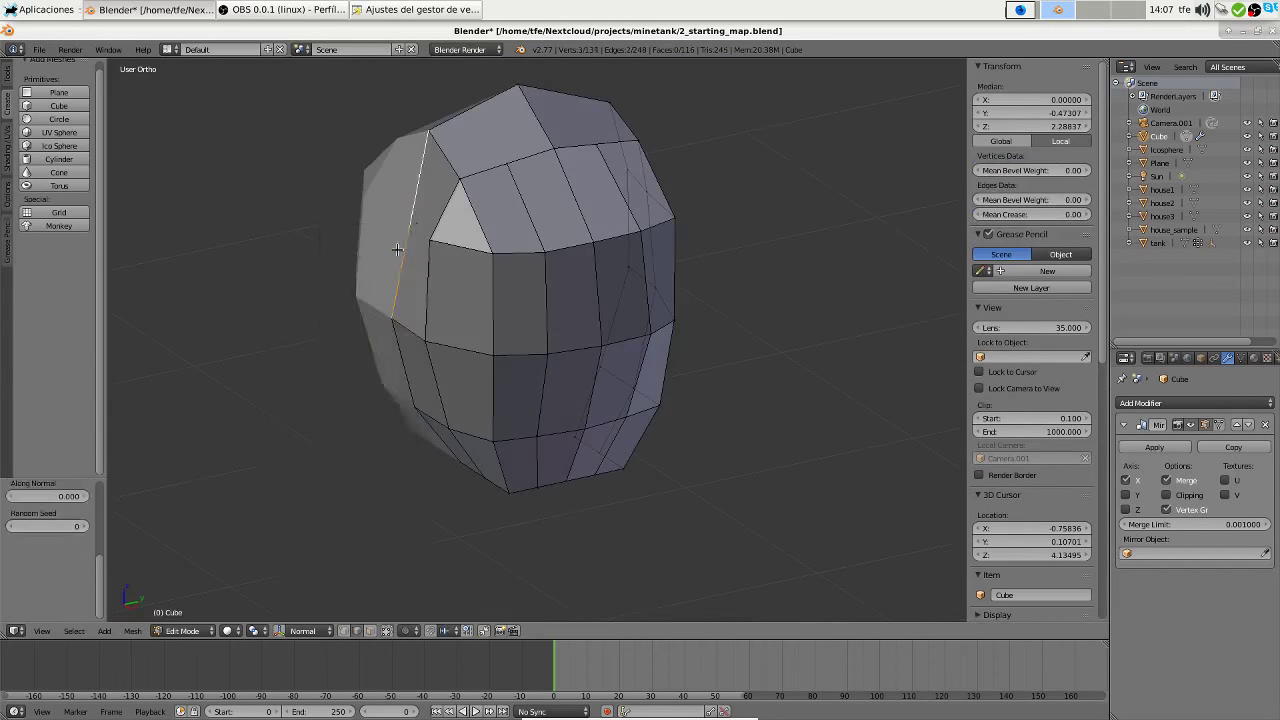
left_click(373, 220)
mouse_move(373, 224)
middle_mouse_down()
mouse_move(383, 220)
mouse_move(234, 106)
mouse_move(209, 123)
middle_mouse_up()
right_click(383, 218)
key("g")
key("y")
scroll(511, 315, "up", 5)
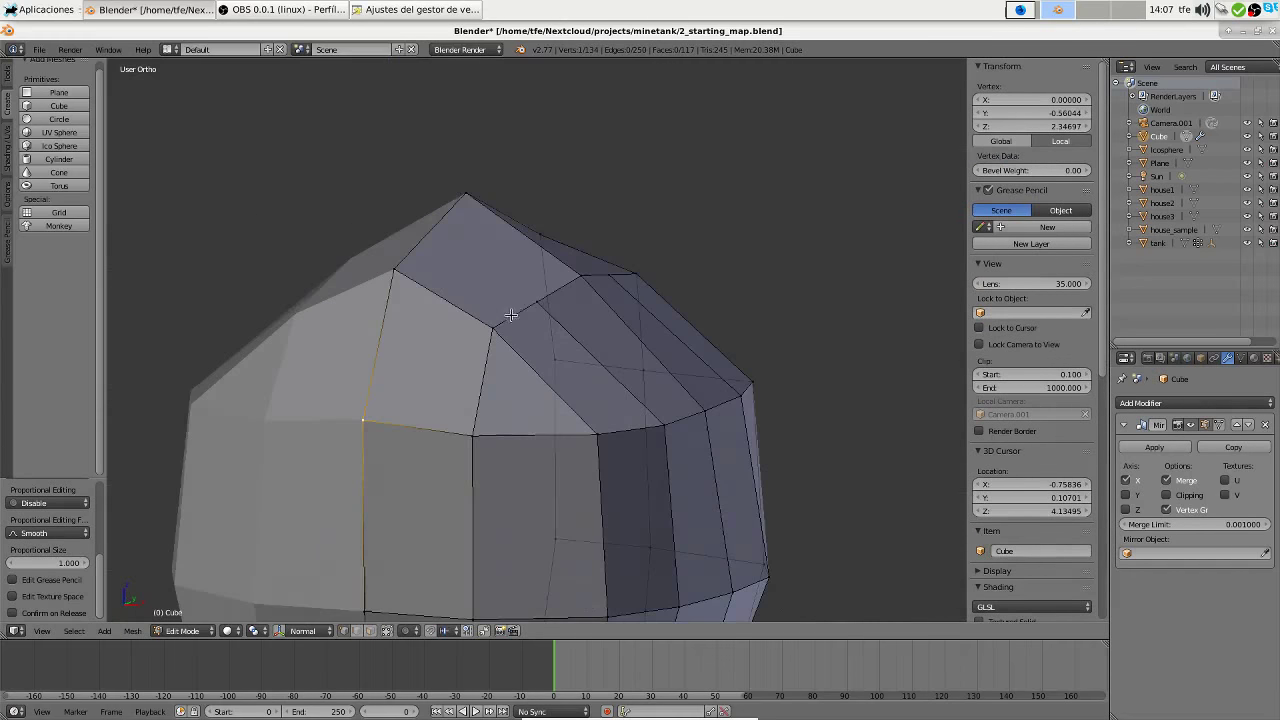
Adjust another head vertex, checking it from the front and right ortho views
middle_click_drag(390, 270, 470, 310)
scroll(470, 310, "down", 4)
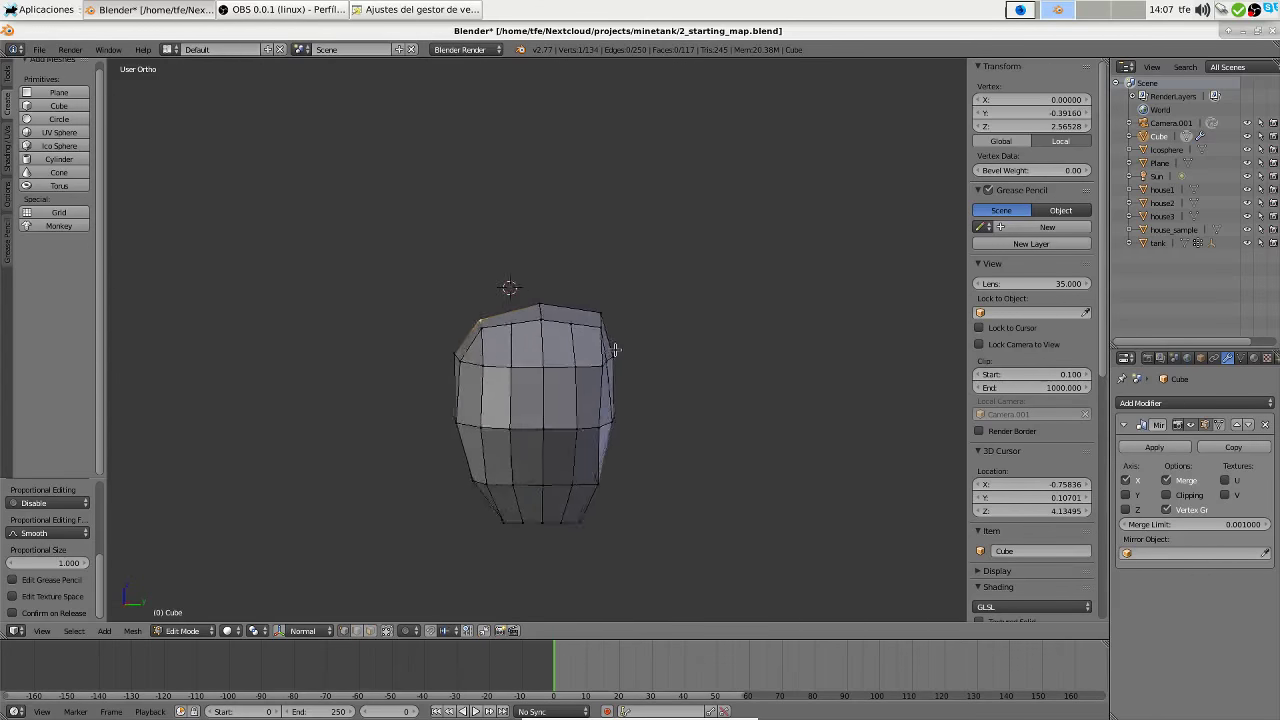
scroll(520, 330, "up", 2)
right_click(524, 338)
key("g")
left_click(535, 325)
key("KP_3")
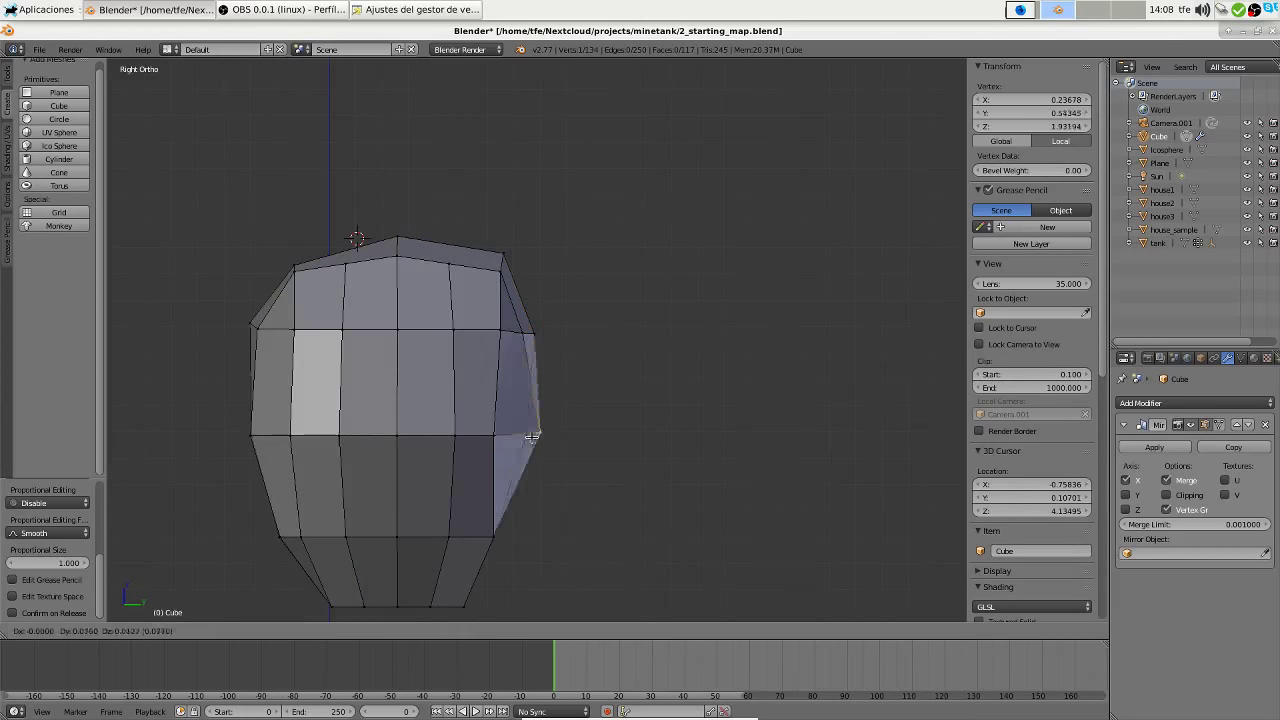
left_click(520, 434)
middle_click_drag(520, 434, 540, 432)
Leave Weight Paint and return the mesh to Edit Mode, orbiting to a three-quarter view
key("Tab")
key("ctrl+Tab")
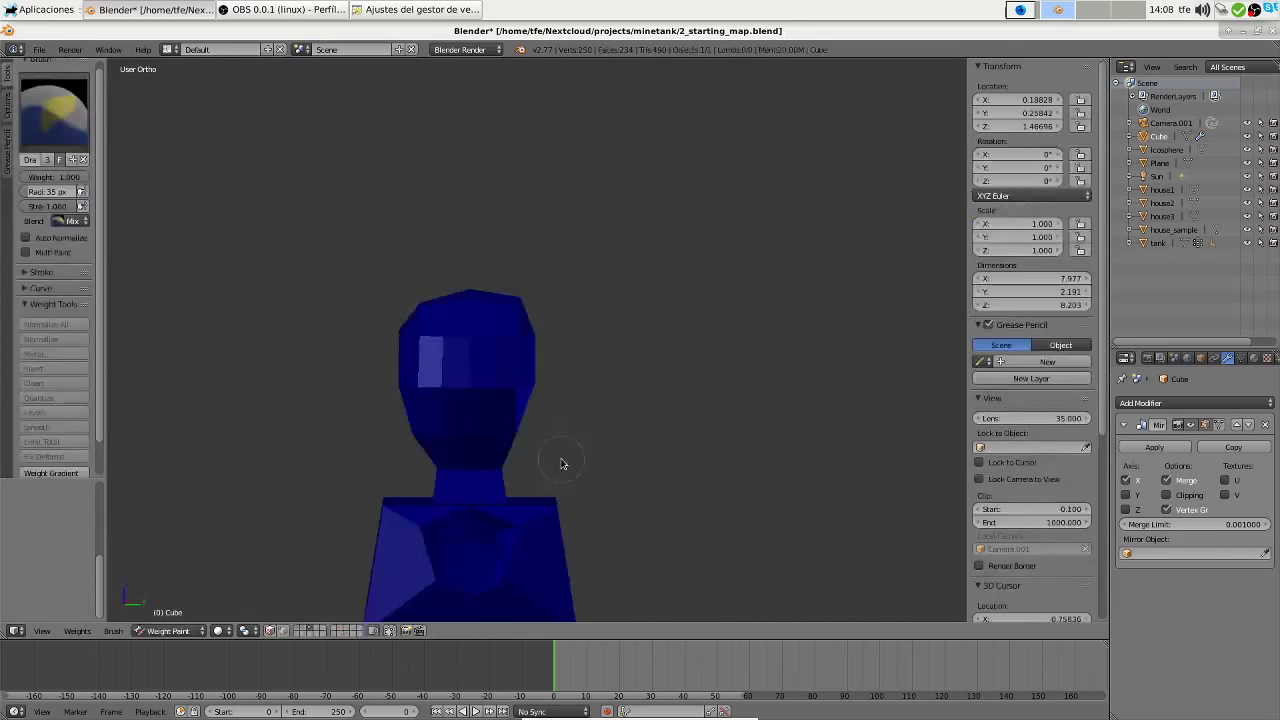
key("ctrl+Tab")
key("ctrl+Tab")
key("Tab")
scroll(600, 423, "down", 2)
scroll(600, 408, "up", 3)
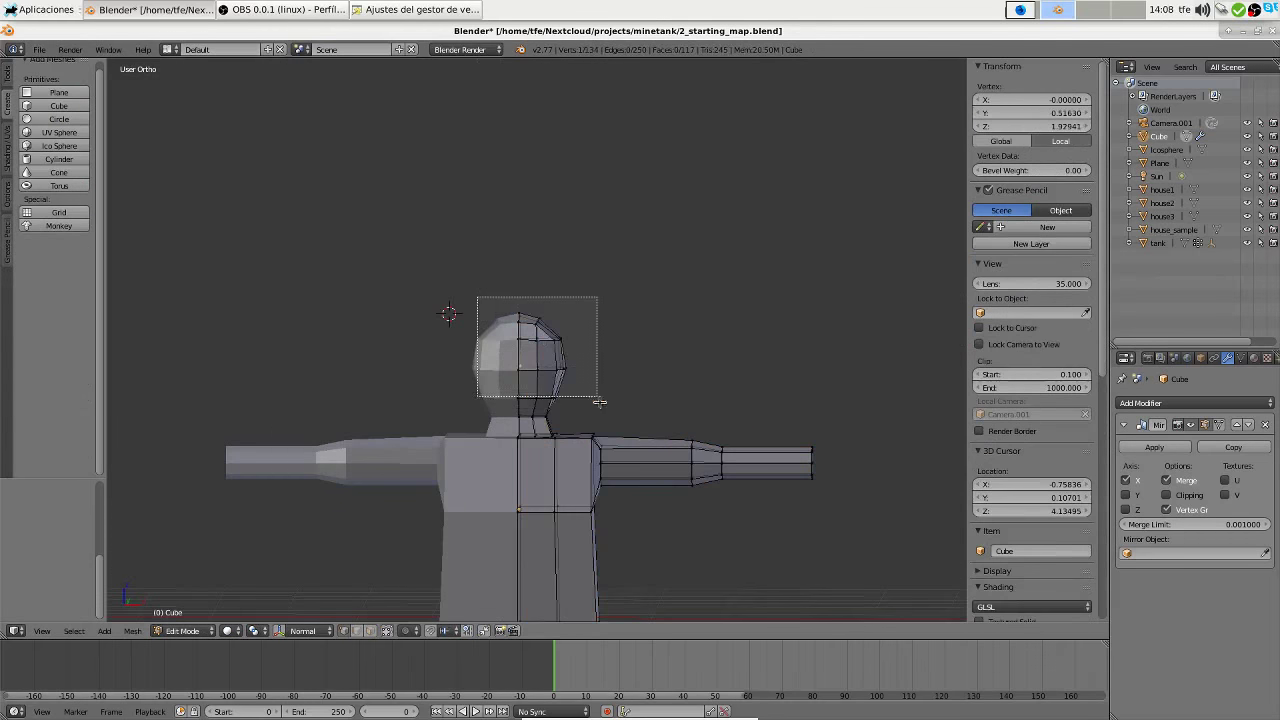
scroll(647, 388, "down", 2)
scroll(640, 385, "down", 1)
scroll(551, 257, "up", 5)
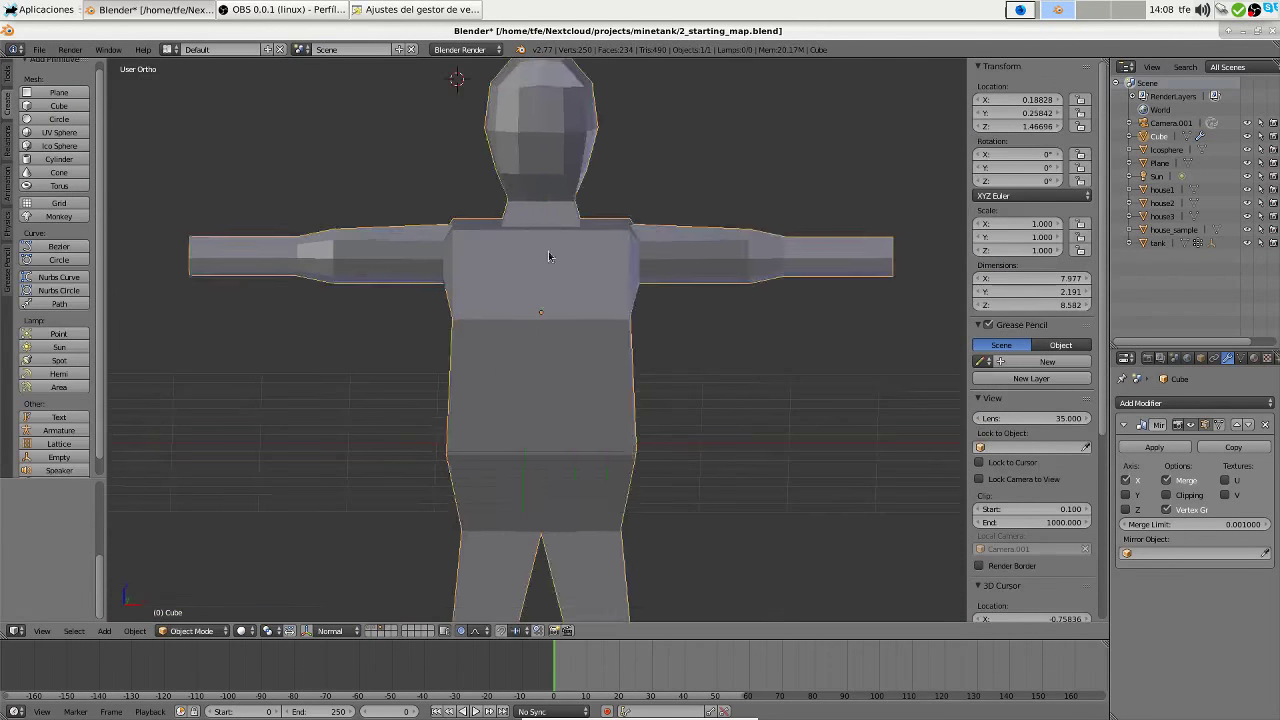
mouse_move(551, 257)
middle_mouse_down()
mouse_move(580, 371)
mouse_move(607, 388)
mouse_move(577, 467)
middle_mouse_up()
Switch to vertex selection and select two vertices at the shoulder
key("ctrl+Tab")
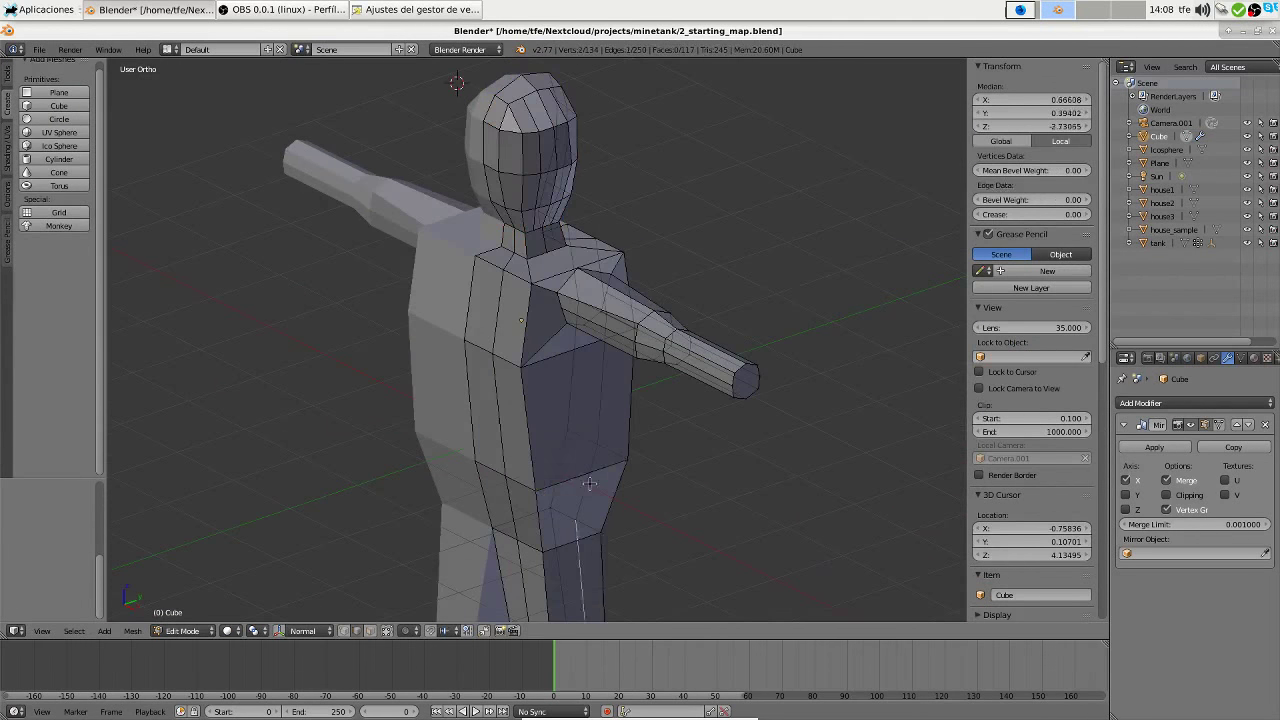
middle_click_drag(547, 355, 600, 400)
scroll(600, 400, "up", 3)
left_click(514, 277)
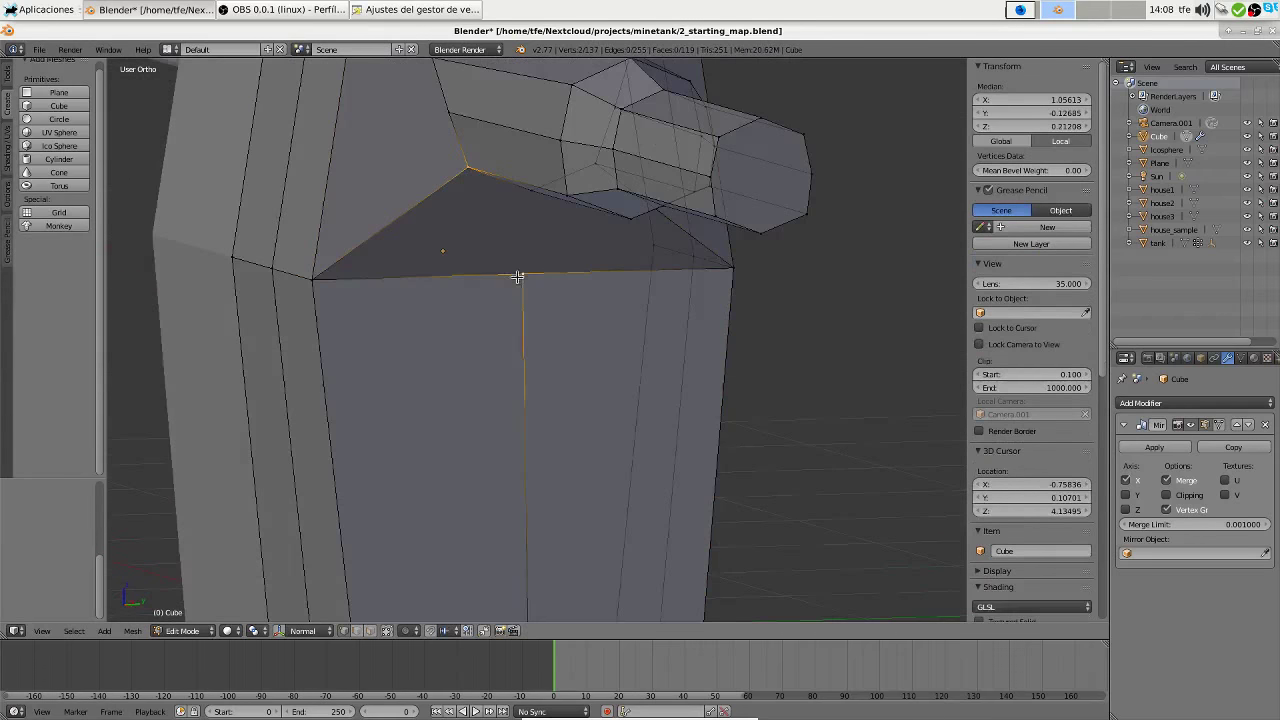
middle_click_drag(514, 277, 569, 228)
scroll(569, 228, "down", 3)
left_click(420, 270, "shift")
mouse_move(420, 270)
middle_mouse_down()
mouse_move(363, 240)
mouse_move(585, 415)
middle_mouse_up()
Select a torso vertex, then the vertices at the front of the foot
right_click(590, 421)
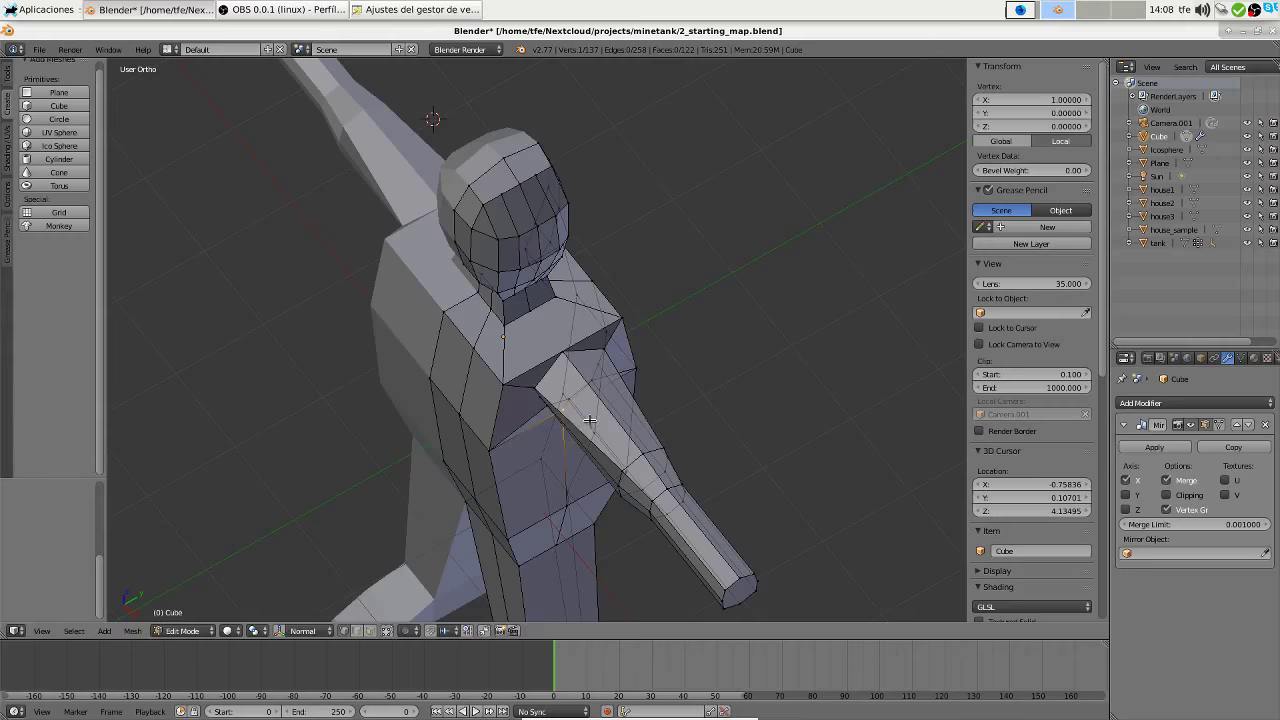
middle_click_drag(560, 494, 697, 428)
right_click(571, 491)
scroll(573, 453, "down", 4)
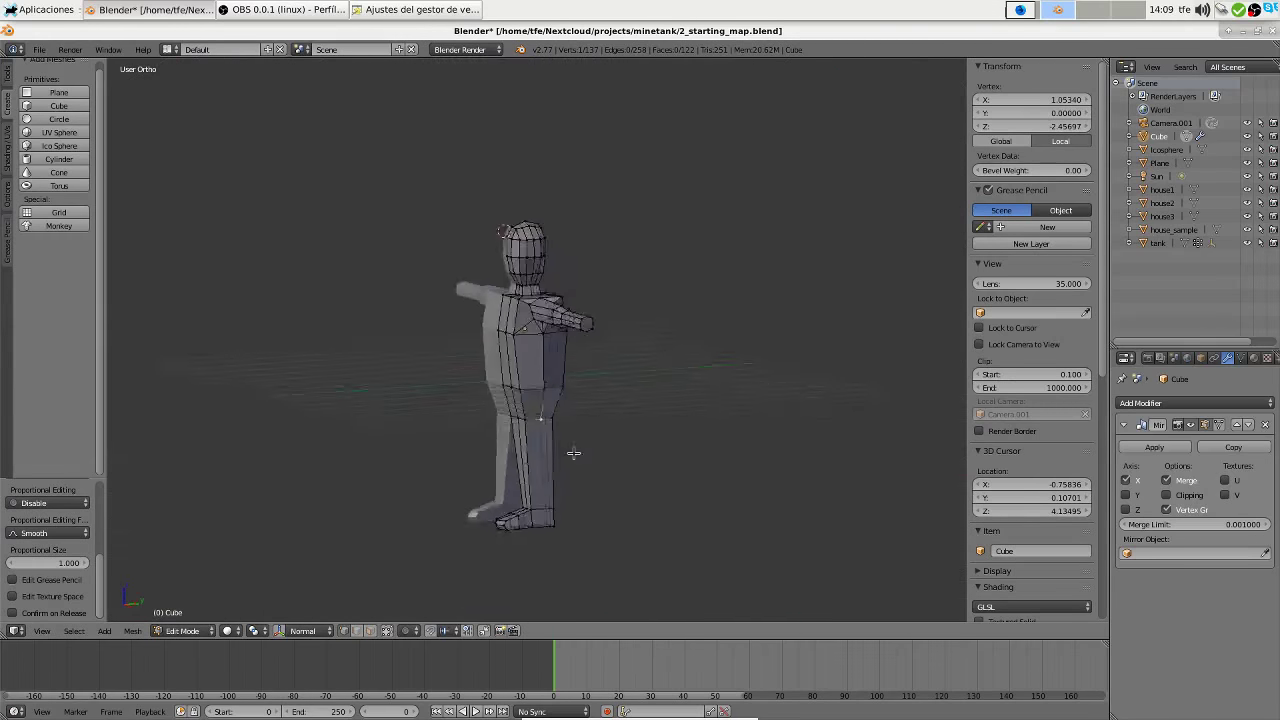
scroll(573, 453, "up", 5)
right_click(531, 366, "shift")
Subdivide the selected foot edges and push a front foot vertex forward along X
key("w")
left_click(500, 365)
key("ctrl+Tab")
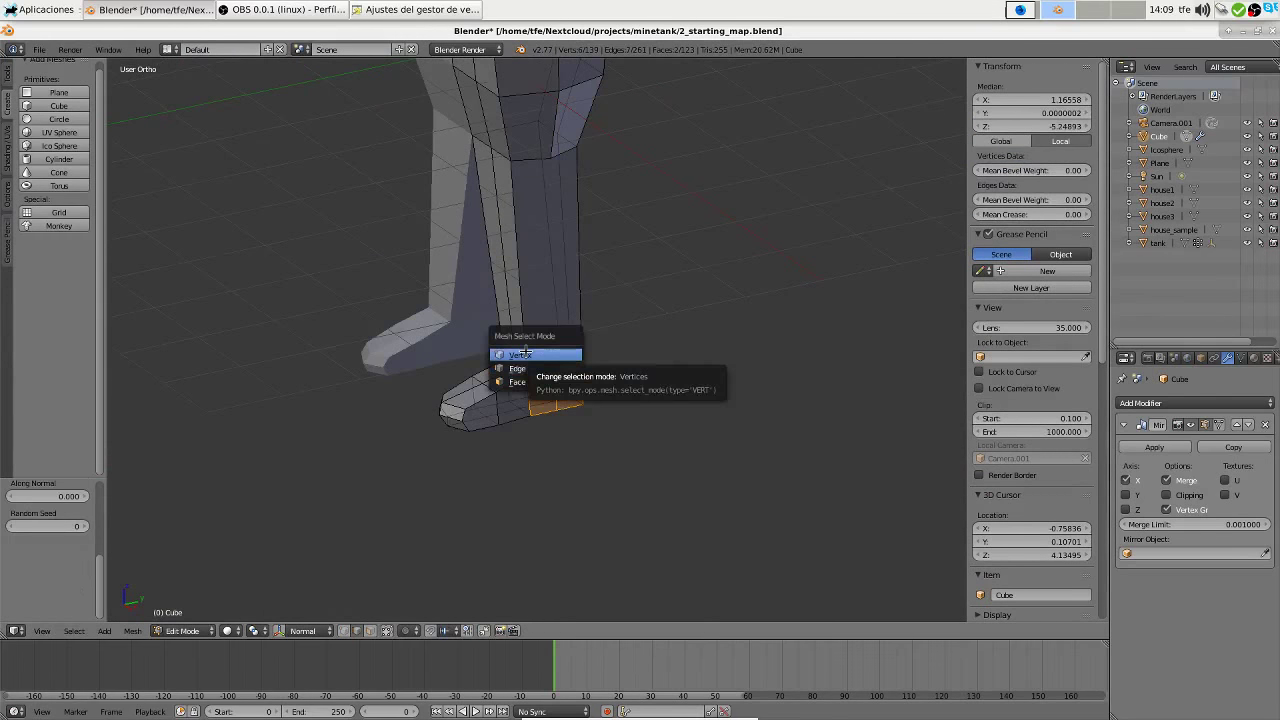
left_click(524, 354)
middle_click_drag(529, 137, 560, 300)
right_click(565, 357)
key("g")
key("x")
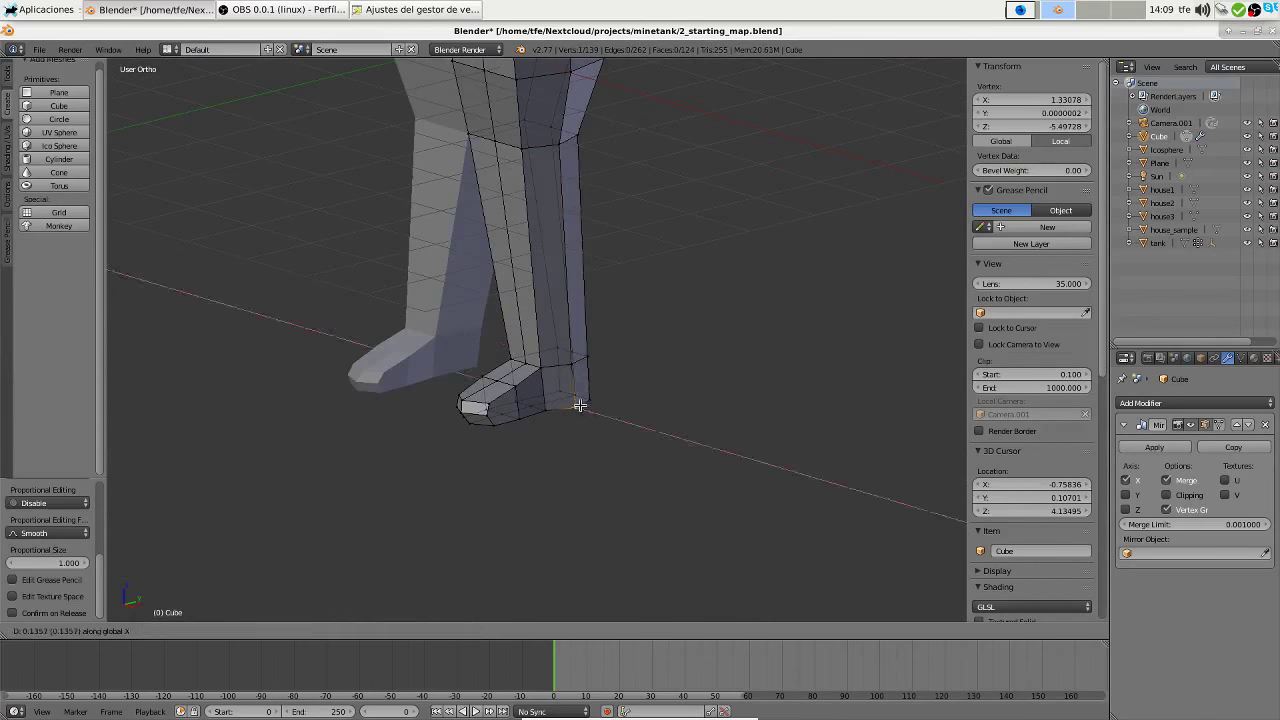
left_click(580, 405)
Push three front foot vertices further forward along the X axis
mouse_move(580, 405)
middle_mouse_down()
mouse_move(634, 357)
mouse_move(617, 434)
mouse_move(500, 371)
middle_mouse_up()
right_click(610, 428, "shift")
key("g")
key("x")
left_click(620, 355)
mouse_move(640, 357)
middle_mouse_down()
mouse_move(489, 355)
mouse_move(519, 355)
middle_mouse_up()
left_click(525, 360)
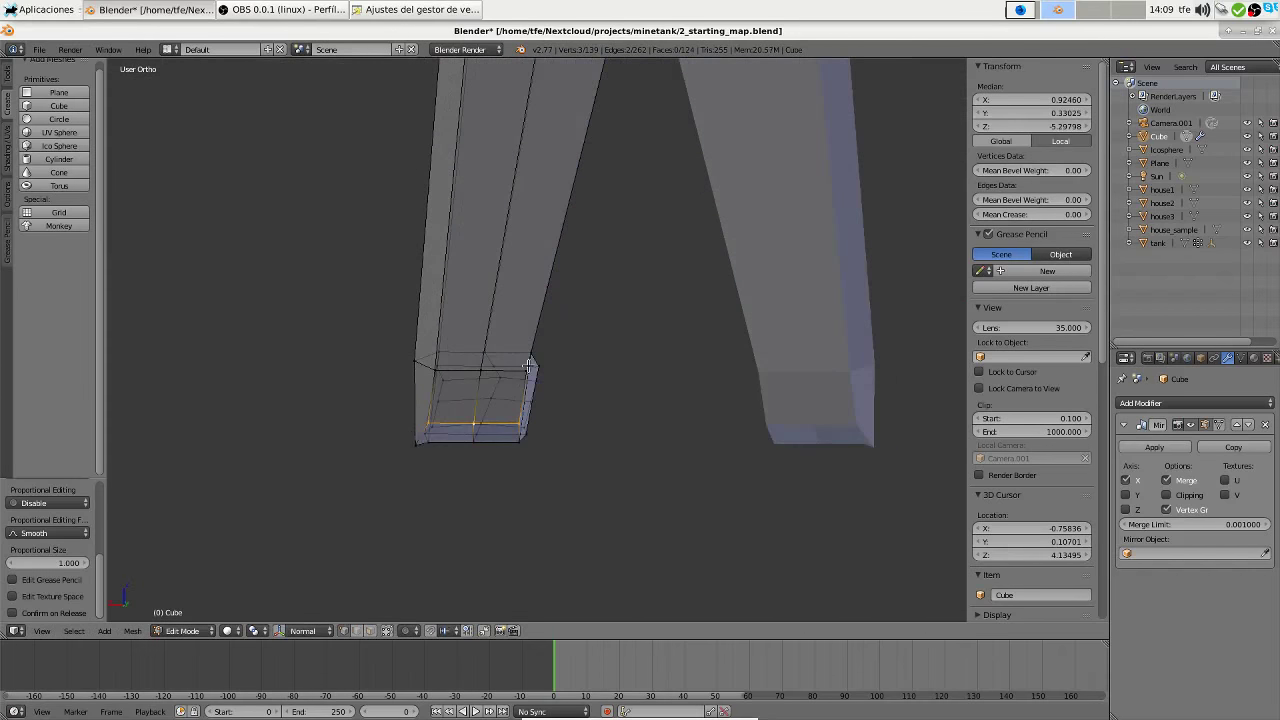
Subdivide two edges across the front of the foot
right_click(423, 449)
mouse_move(423, 449)
middle_mouse_down()
mouse_move(601, 375)
mouse_move(560, 500)
middle_mouse_up()
right_click(530, 393, "shift")
key("w")
left_click(525, 380)
Select the toe vertex and reposition it in Top view
key("ctrl+Tab")
left_click(563, 391)
key("ctrl+Tab")
left_click(586, 374)
right_click(560, 500)
key("KP_7")
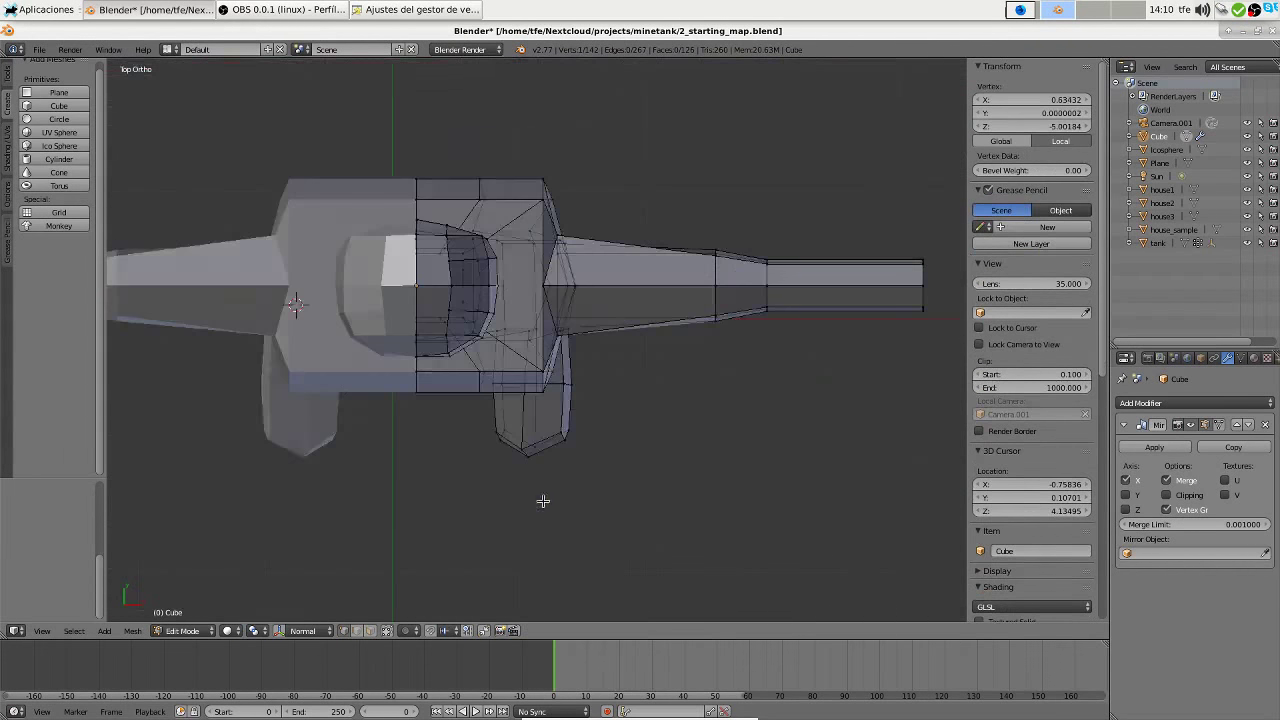
scroll(613, 404, "up", 6)
key("g")
left_click(591, 406)
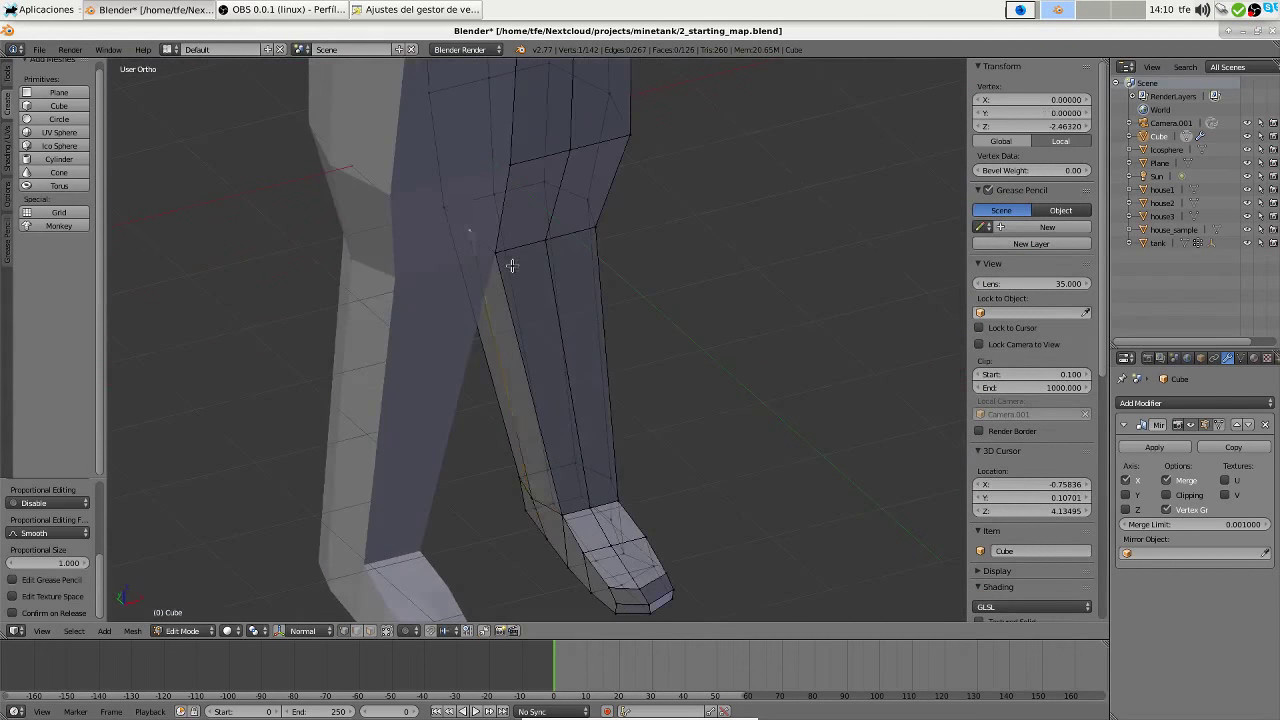
mouse_move(591, 406)
middle_mouse_down()
mouse_move(509, 312)
mouse_move(479, 243)
middle_mouse_up()
scroll(509, 312, "up", 5)
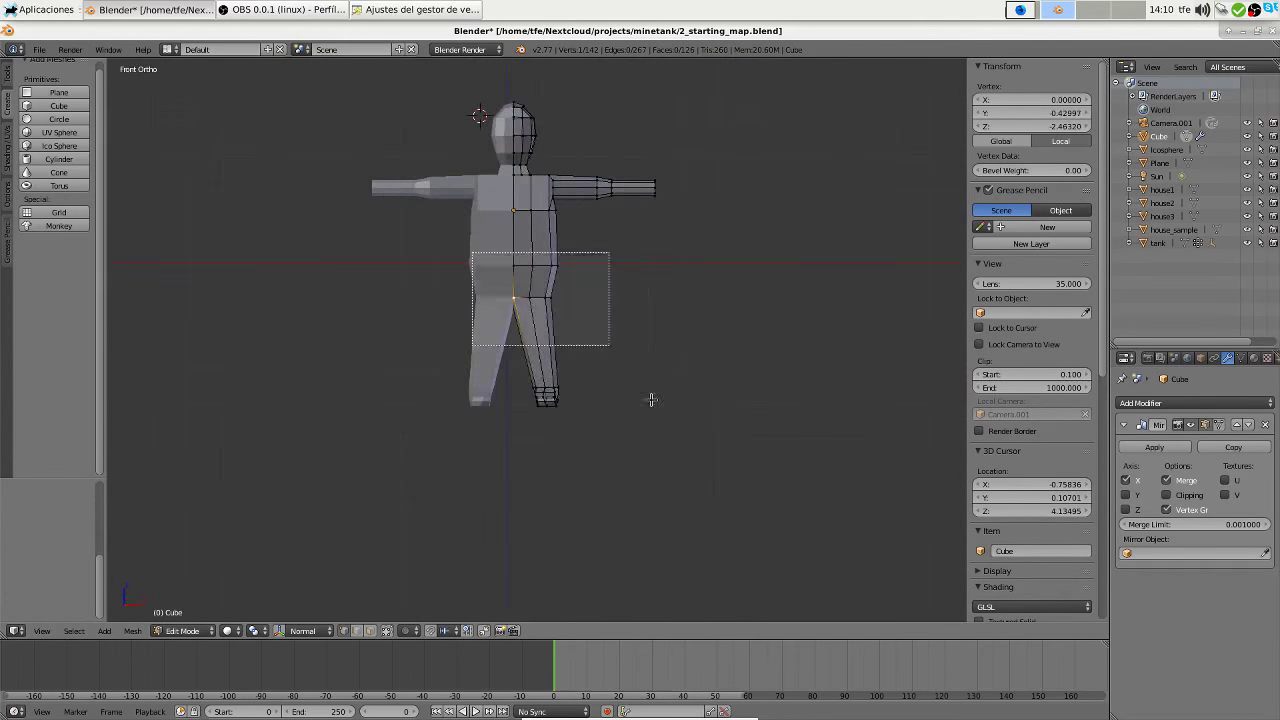
Box-select the right leg, extend to linked geometry, and move it along Z
left_click_drag(651, 399, 686, 449)
key("ctrl+l")
middle_click_drag(686, 449, 763, 342)
key("g")
key("z")
scroll(812, 313, "down", 3)
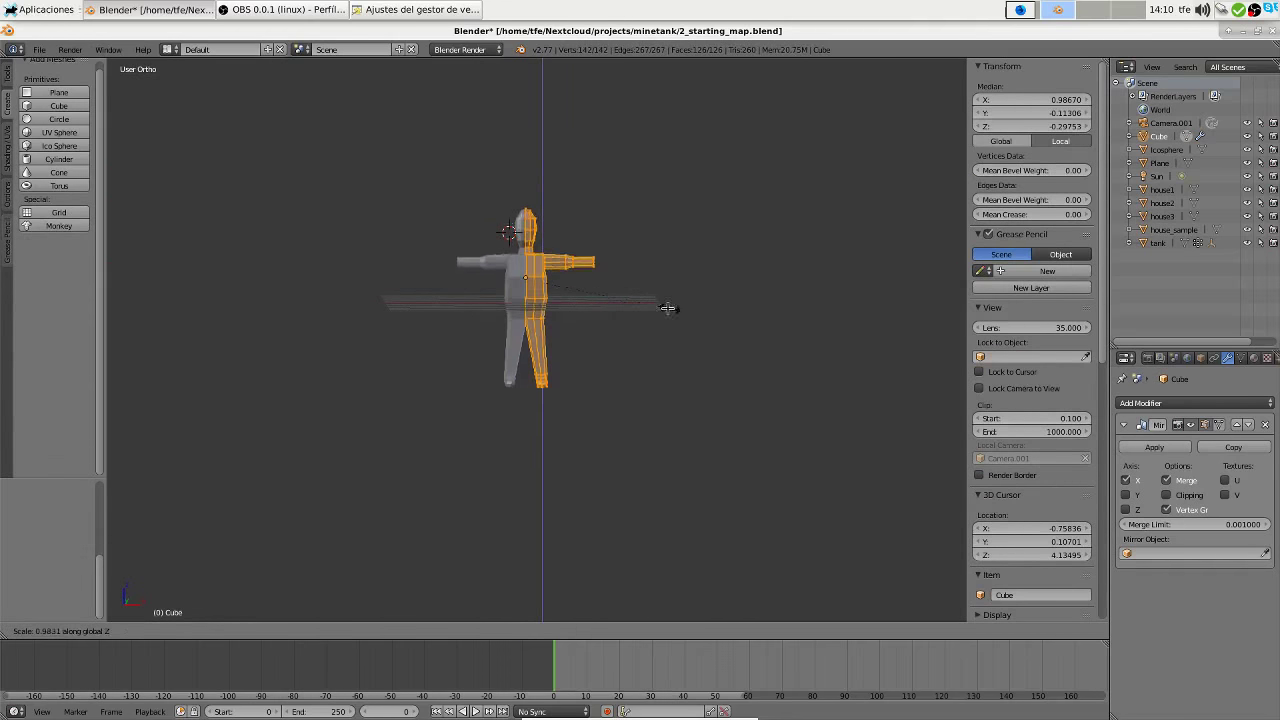
scroll(696, 305, "up", 6)
Push the arm's end section outward along X, cancelling the proportional bend
right_click(577, 165)
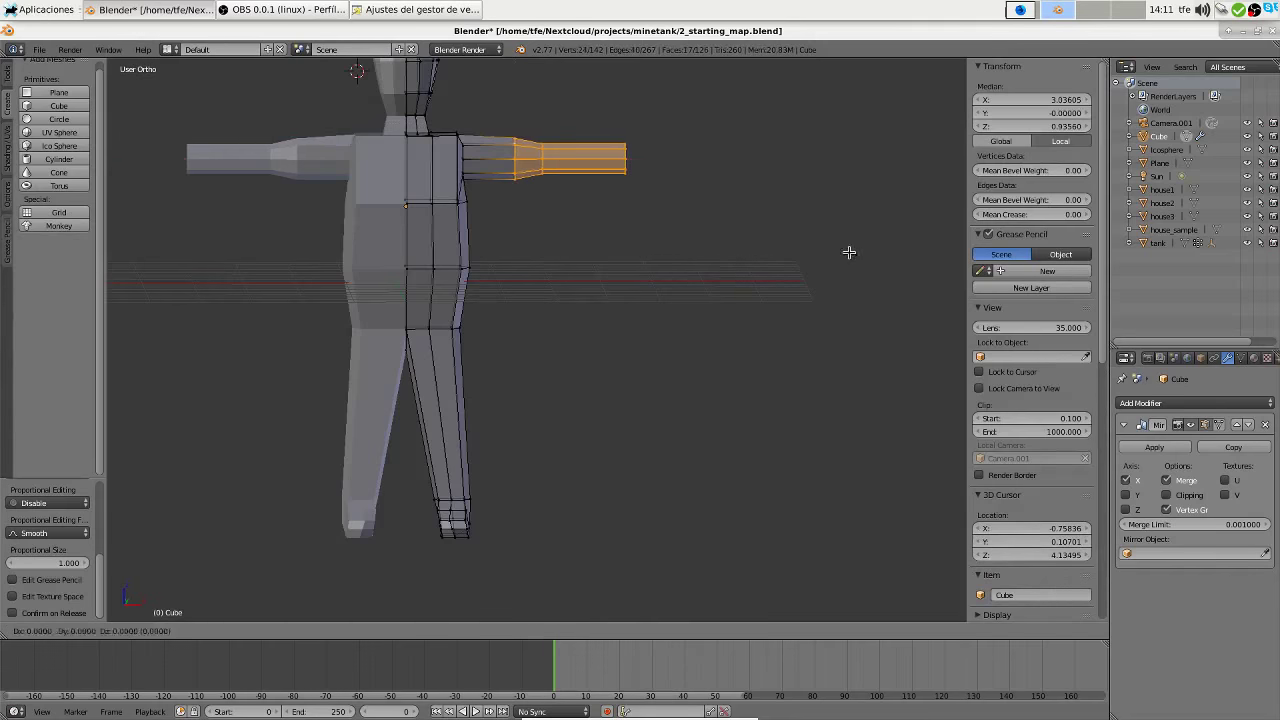
key("x")
left_click(760, 240)
scroll(705, 230, "down", 4)
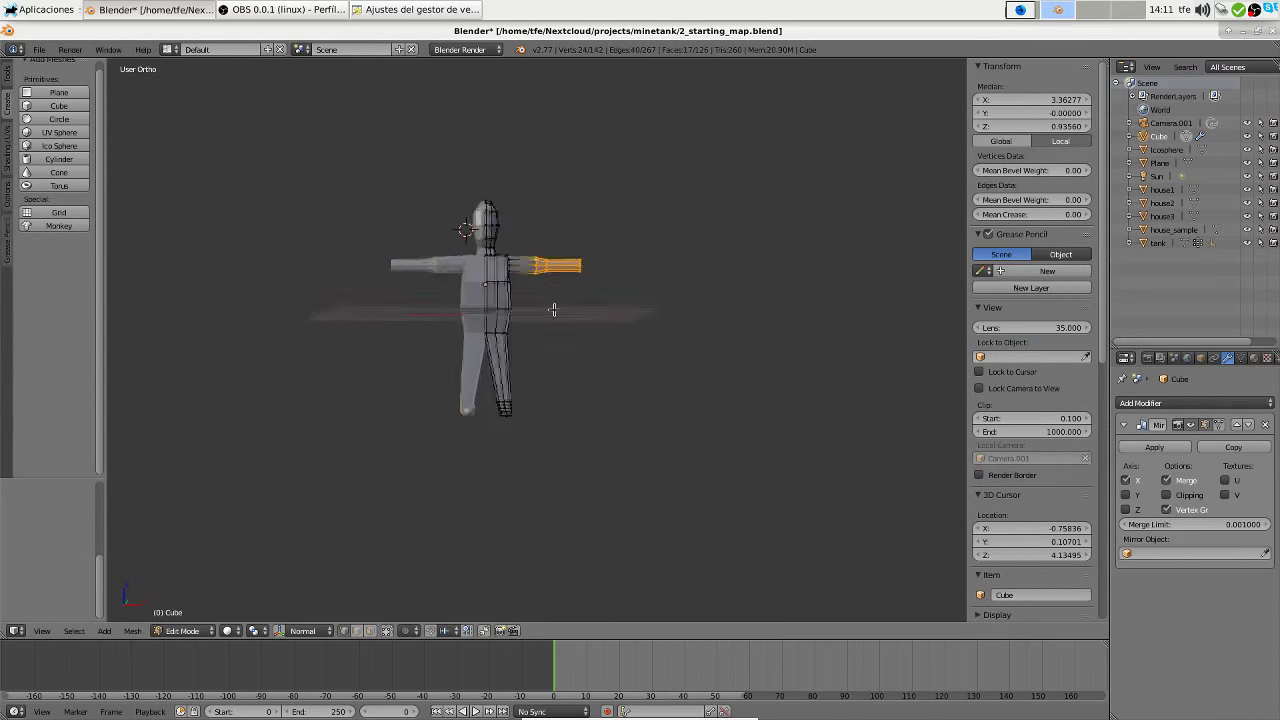
scroll(553, 310, "up", 4)
key("g")
right_click(505, 359)
scroll(508, 380, "up", 3)
Add a plane beside the arm end in Top view and scale it along X
middle_click_drag(511, 400, 523, 334)
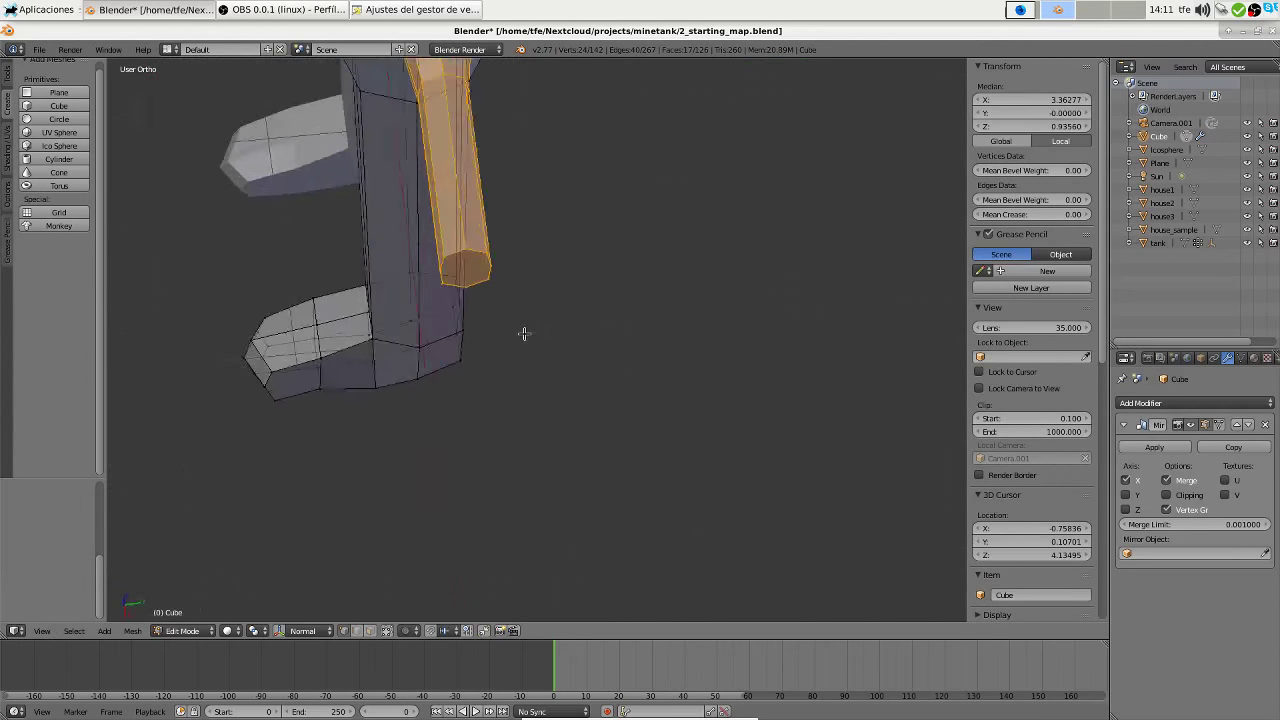
key("KP_7")
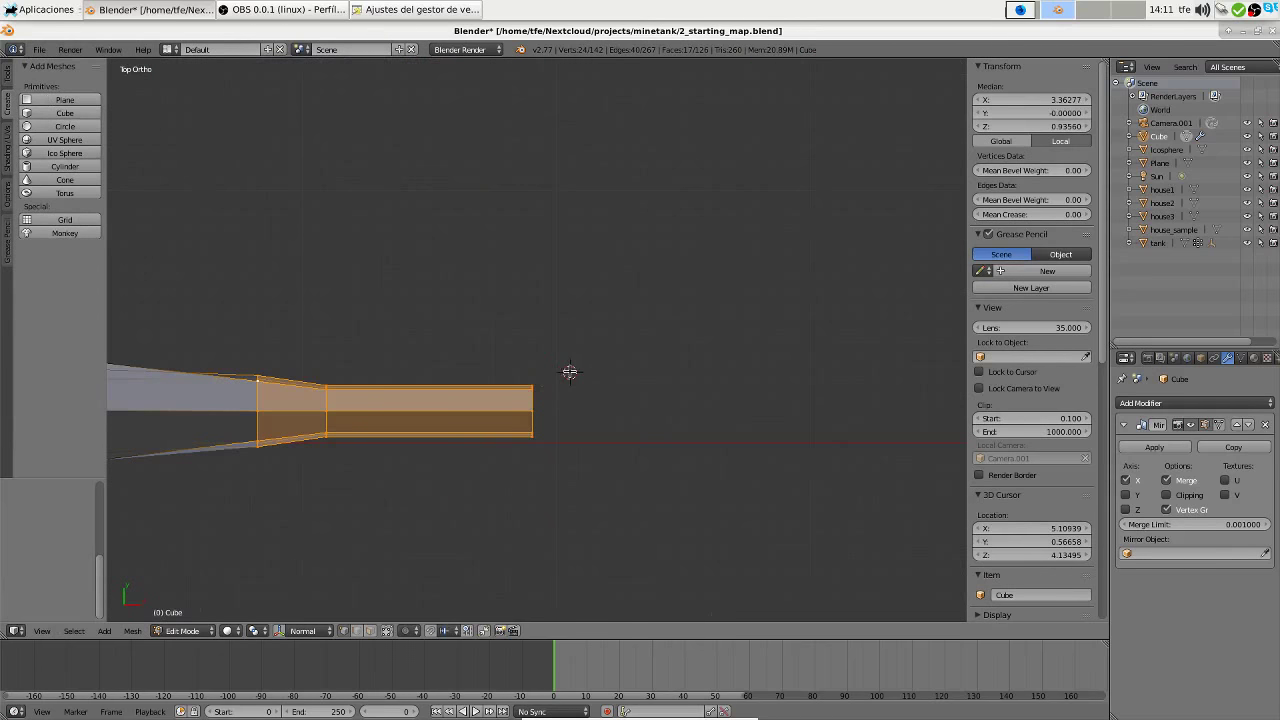
left_click(64, 100)
key("s")
key("x")
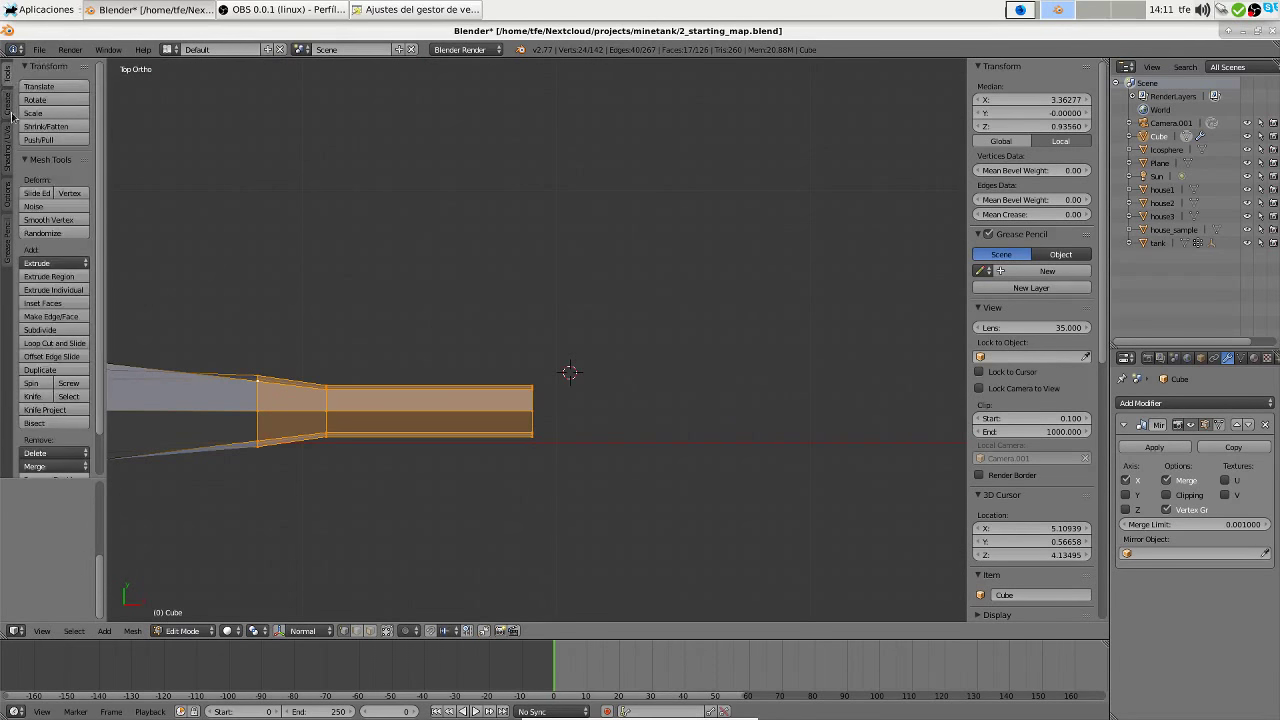
Place the 3D cursor past the arm end, add a plane, then undo it
left_click(578, 372)
key("space")
left_click(77, 98)
key("s")
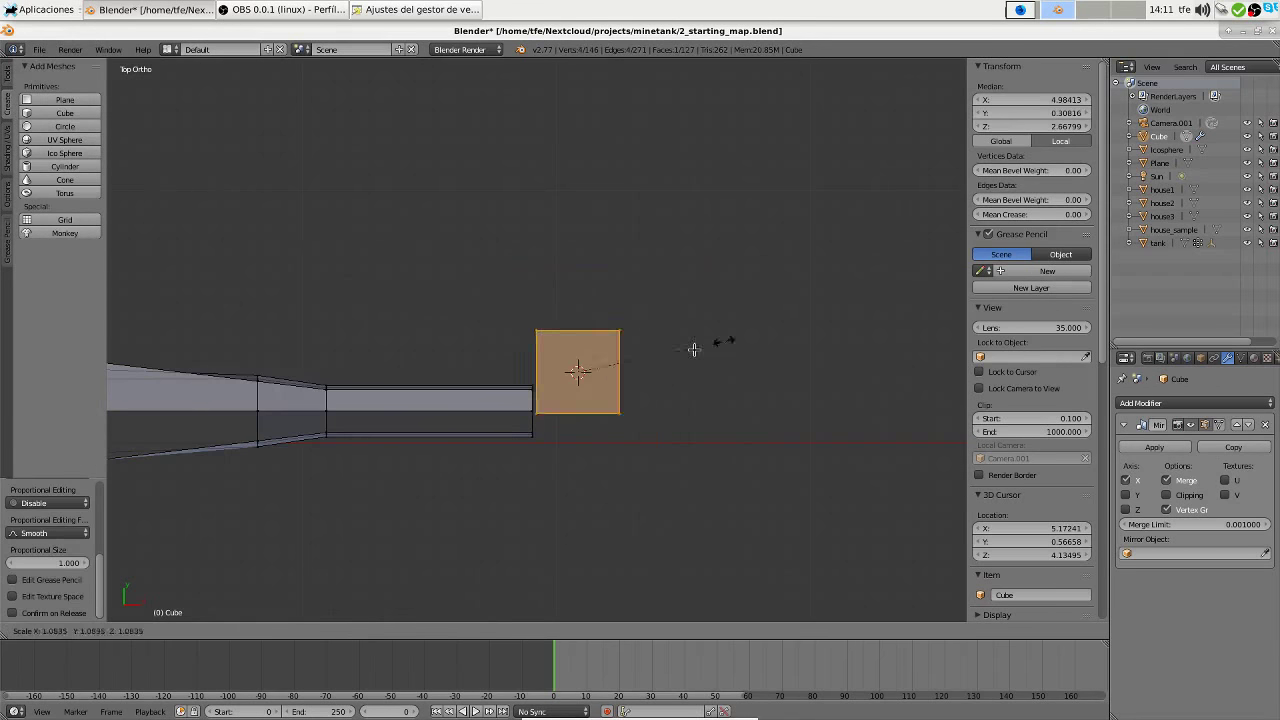
key("ctrl+z")
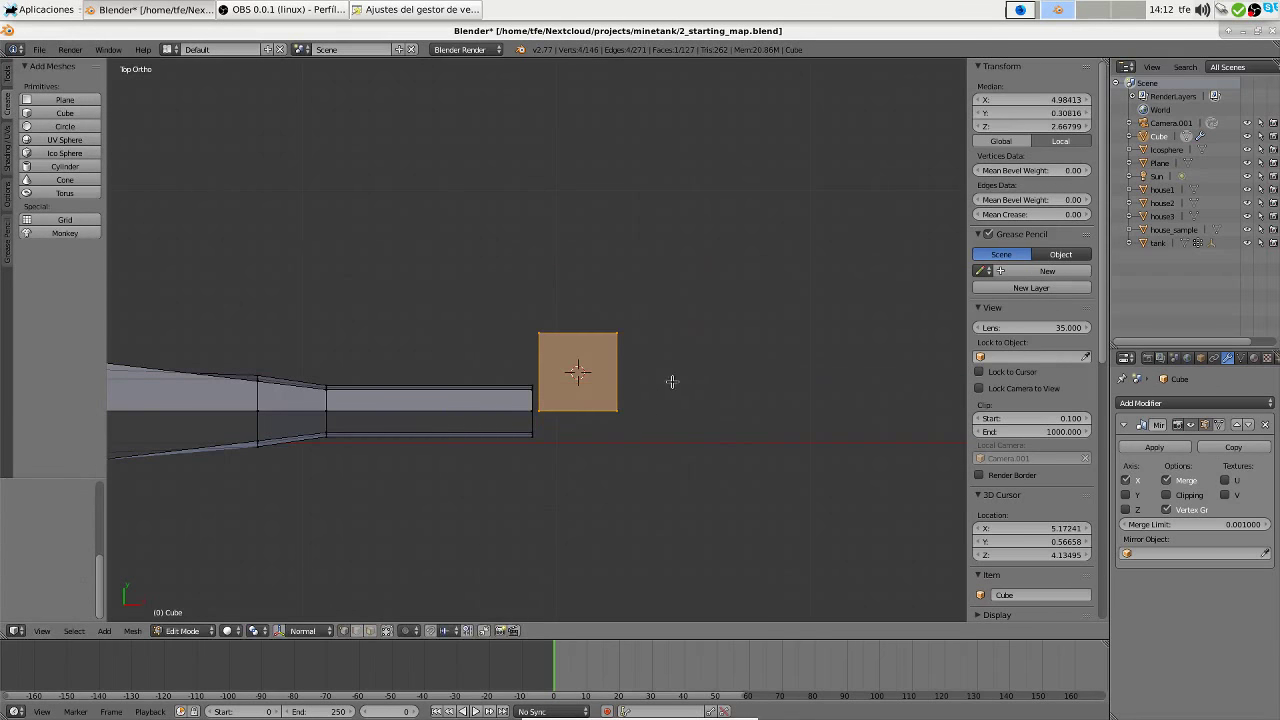
key("ctrl+z")
Re-add the plane, scale it down, and centre the Top view on it
left_click(64, 99)
key("s")
left_click(620, 380)
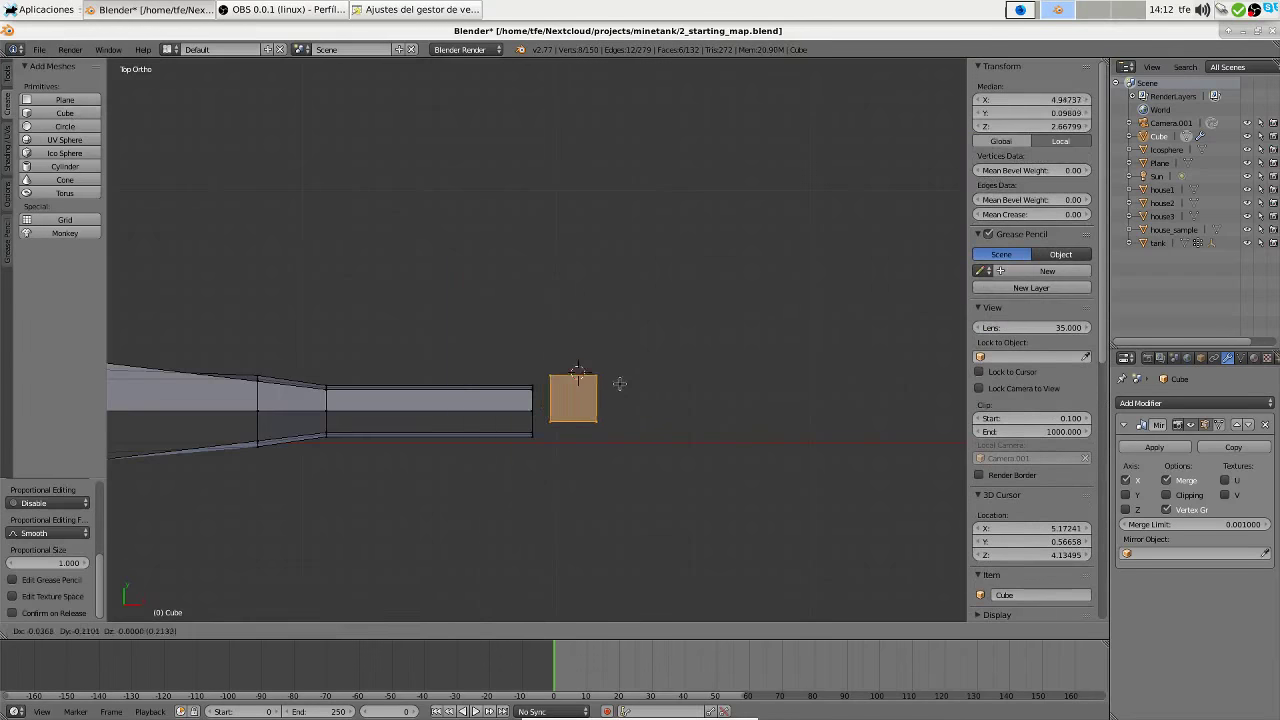
middle_click_drag(620, 380, 533, 327)
key("ctrl+Tab")
left_click(533, 327)
key("KP_7")
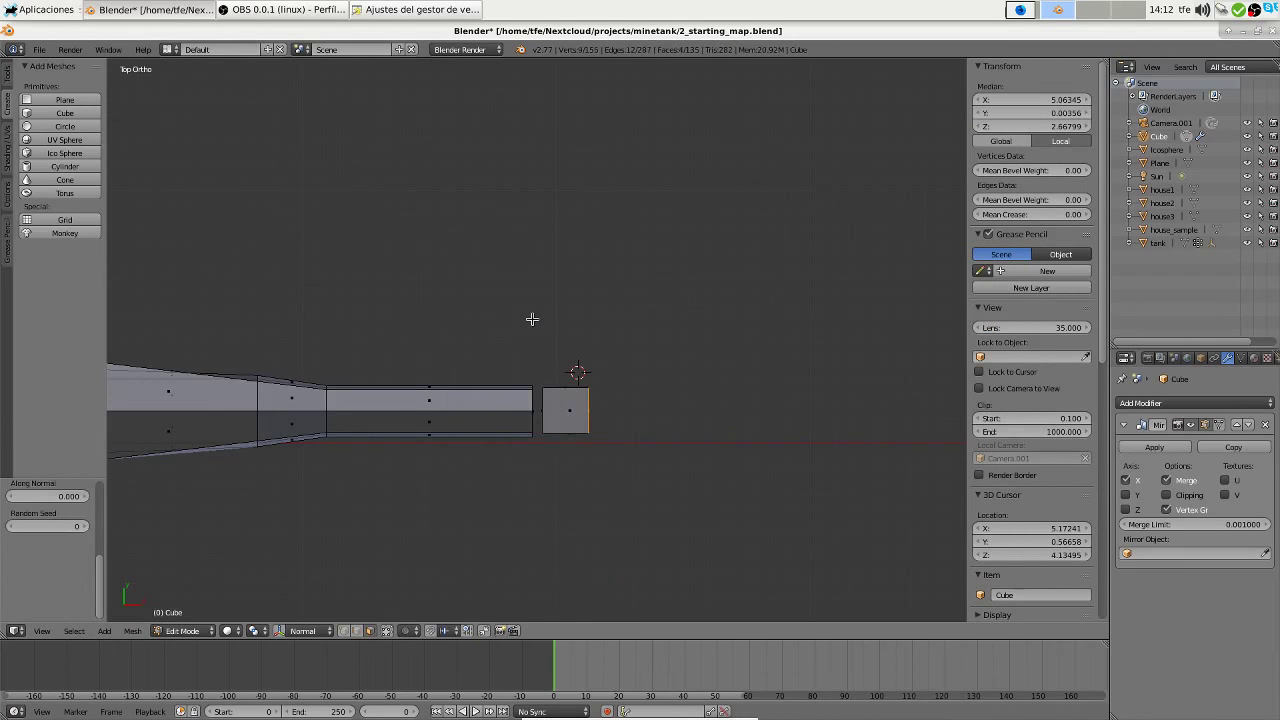
key("KP_Decimal")
Subdivide the hand block's end face into strips
key("w")
left_click(565, 376)
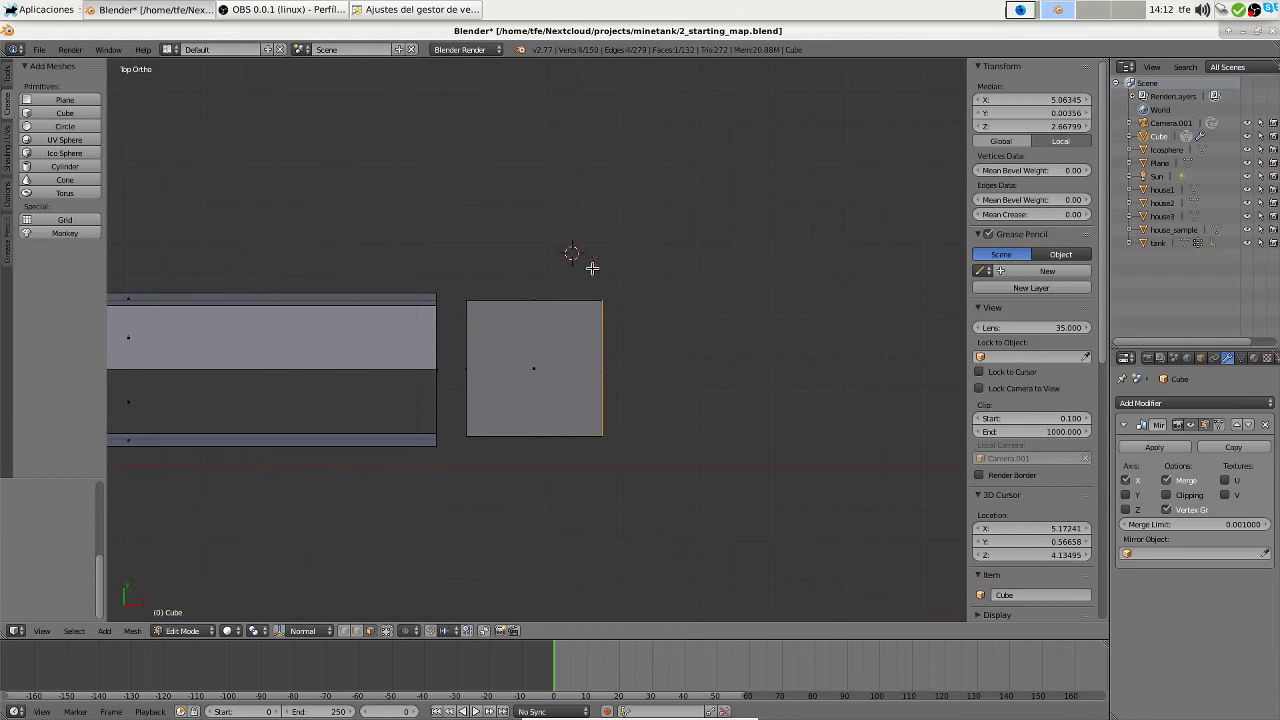
key("ctrl+z")
middle_click_drag(450, 330, 521, 349)
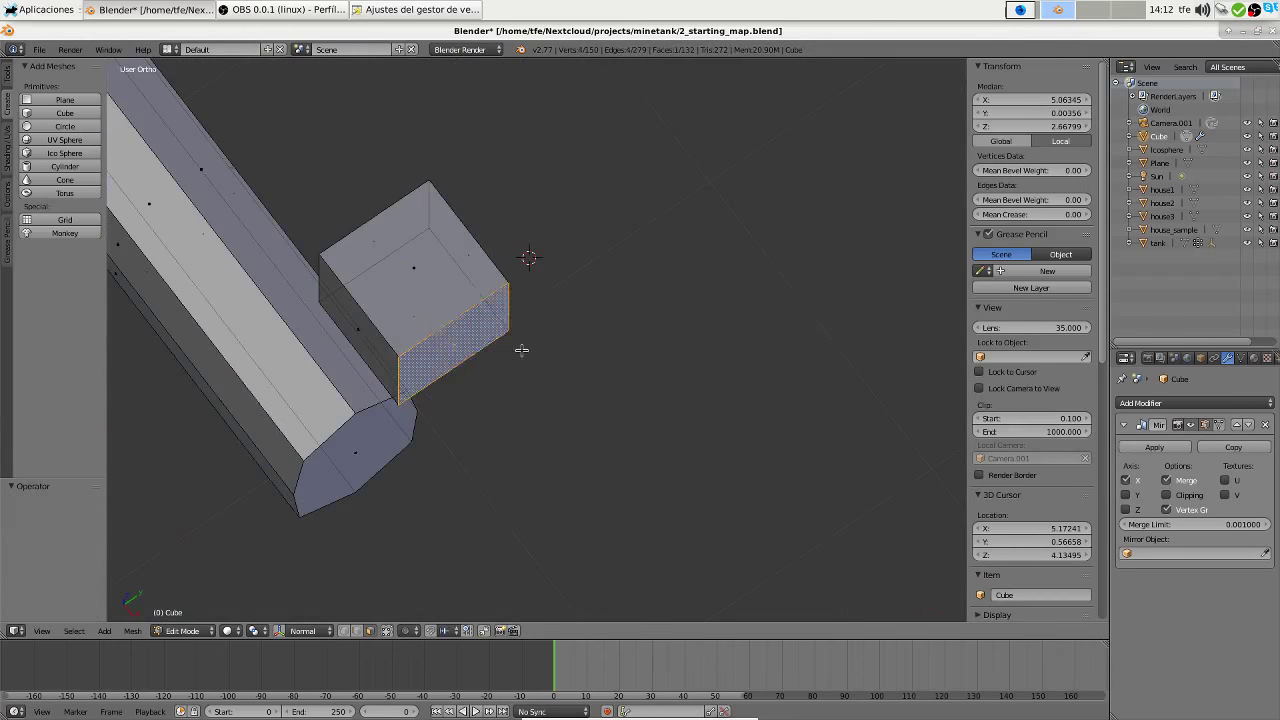
key("w")
left_click(232, 376)
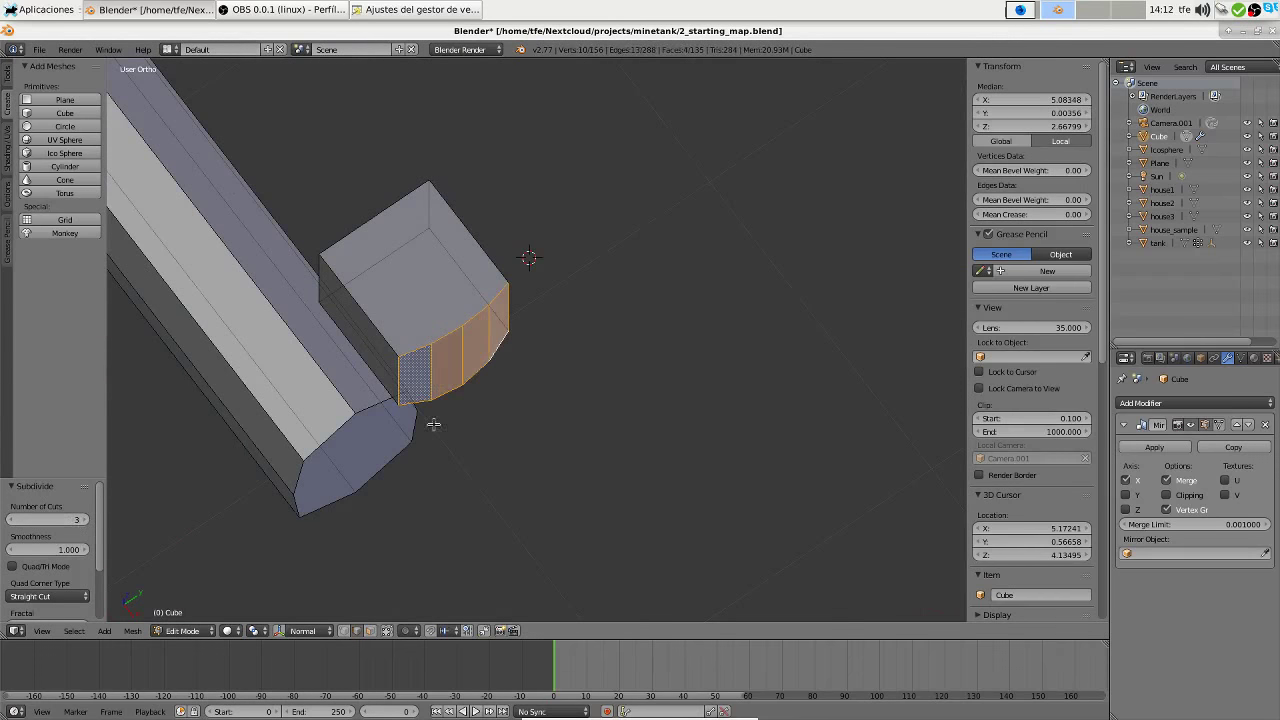
Switch to face selection and undo an unwanted extrusion
left_click(424, 368)
middle_click_drag(424, 370, 537, 406)
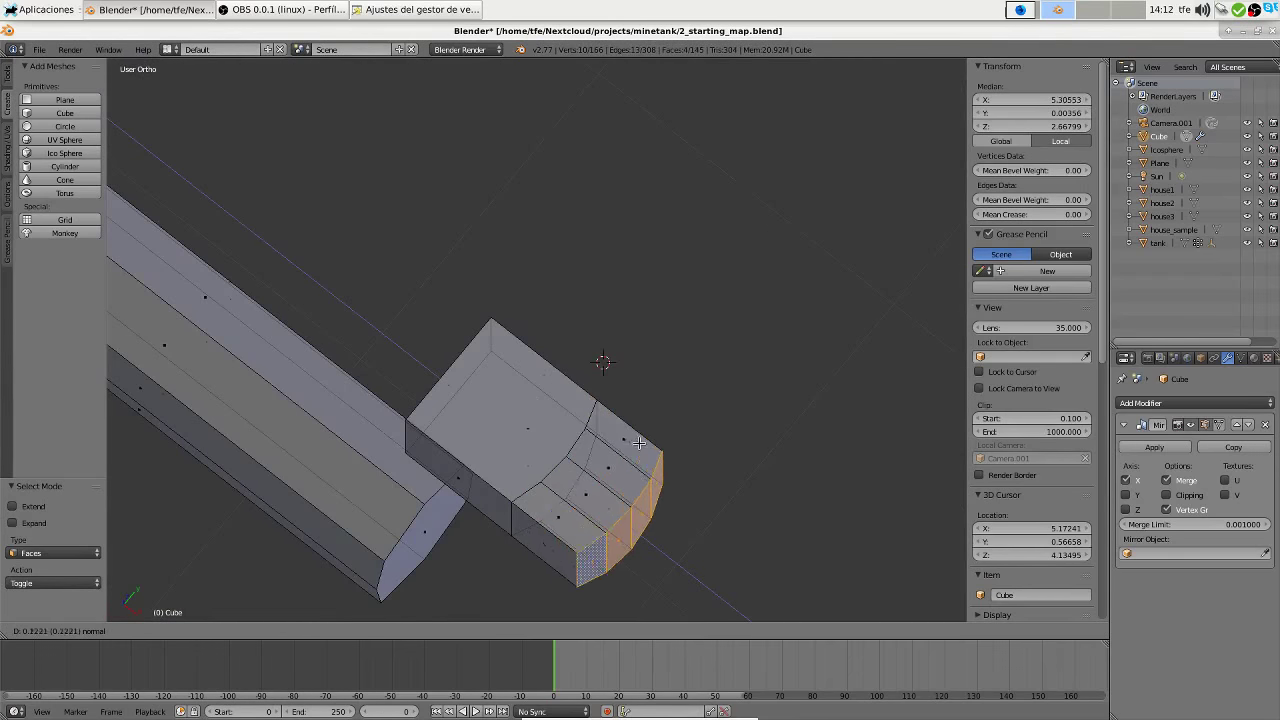
right_click(638, 442)
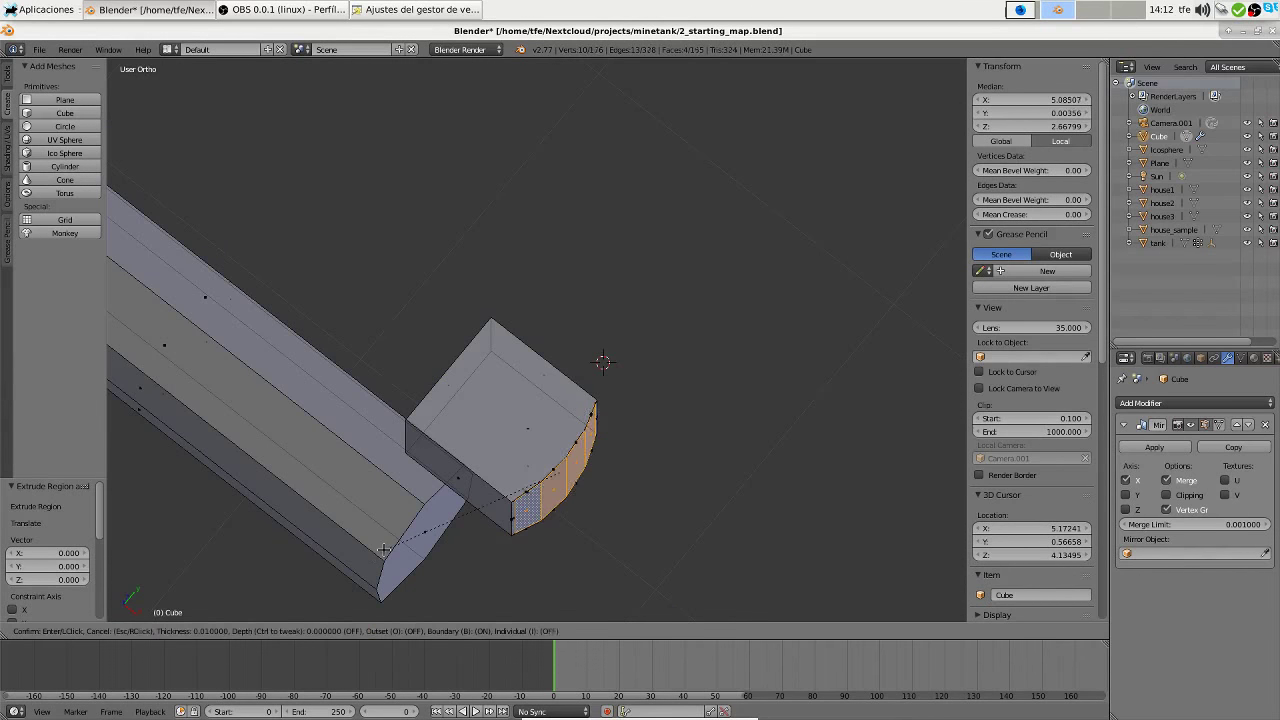
right_click(678, 507)
key("ctrl+z")
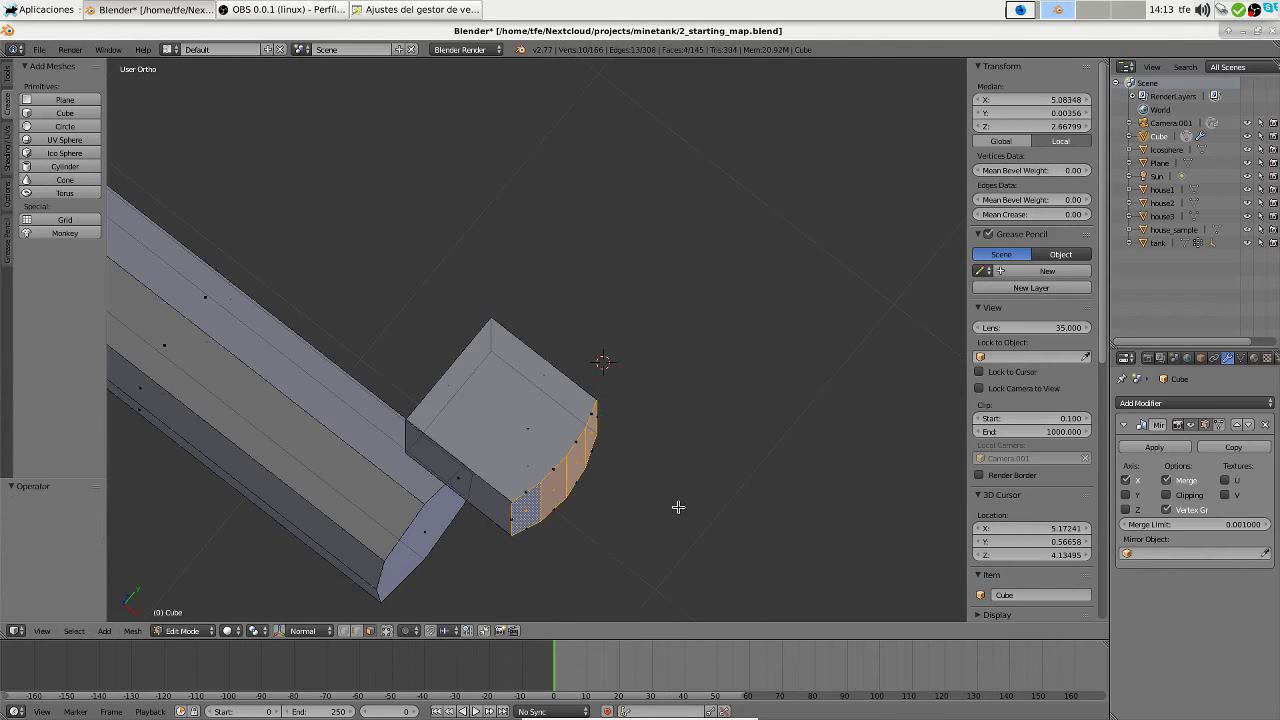
Subdivide the end faces into six strips and extrude them as finger stubs
key("w")
left_click(470, 398)
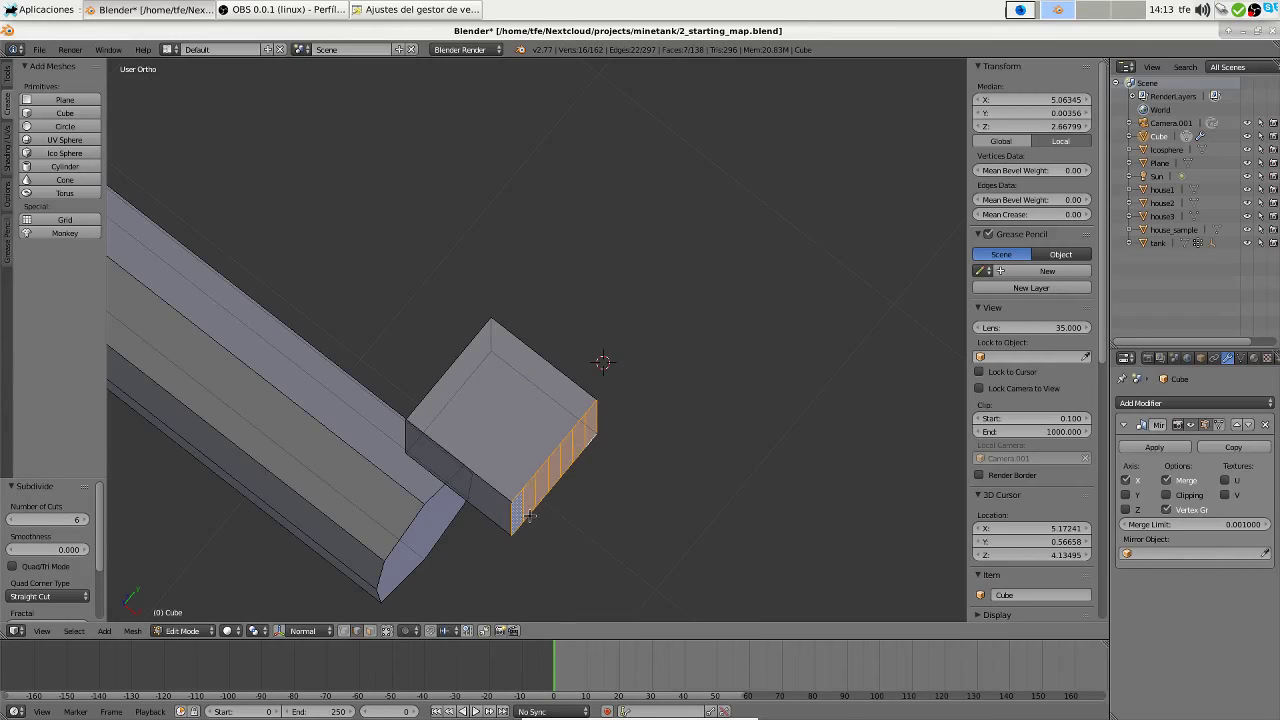
key("KP_1")
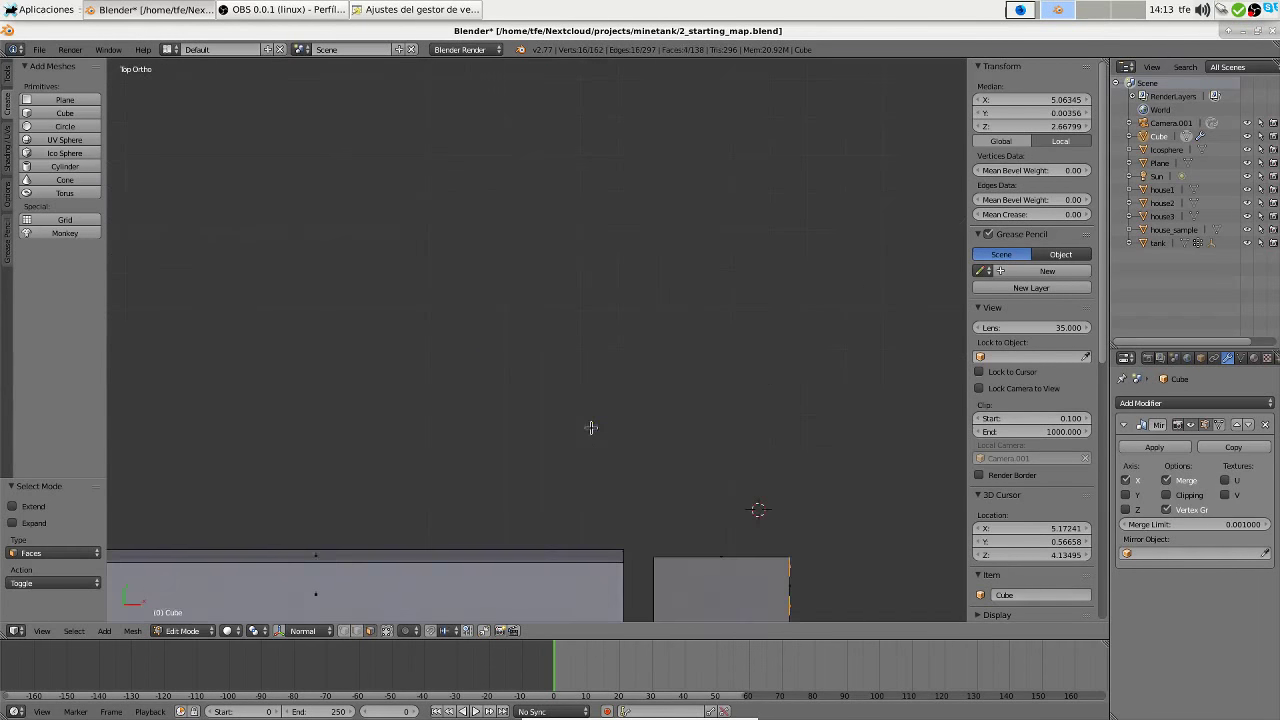
key("e")
left_click(757, 490)
middle_click_drag(757, 490, 520, 437)
scroll(542, 335, "down", 3)
Move the finger faces up along Z and scale the finger section vertically
key("KP_1")
key("g")
key("z")
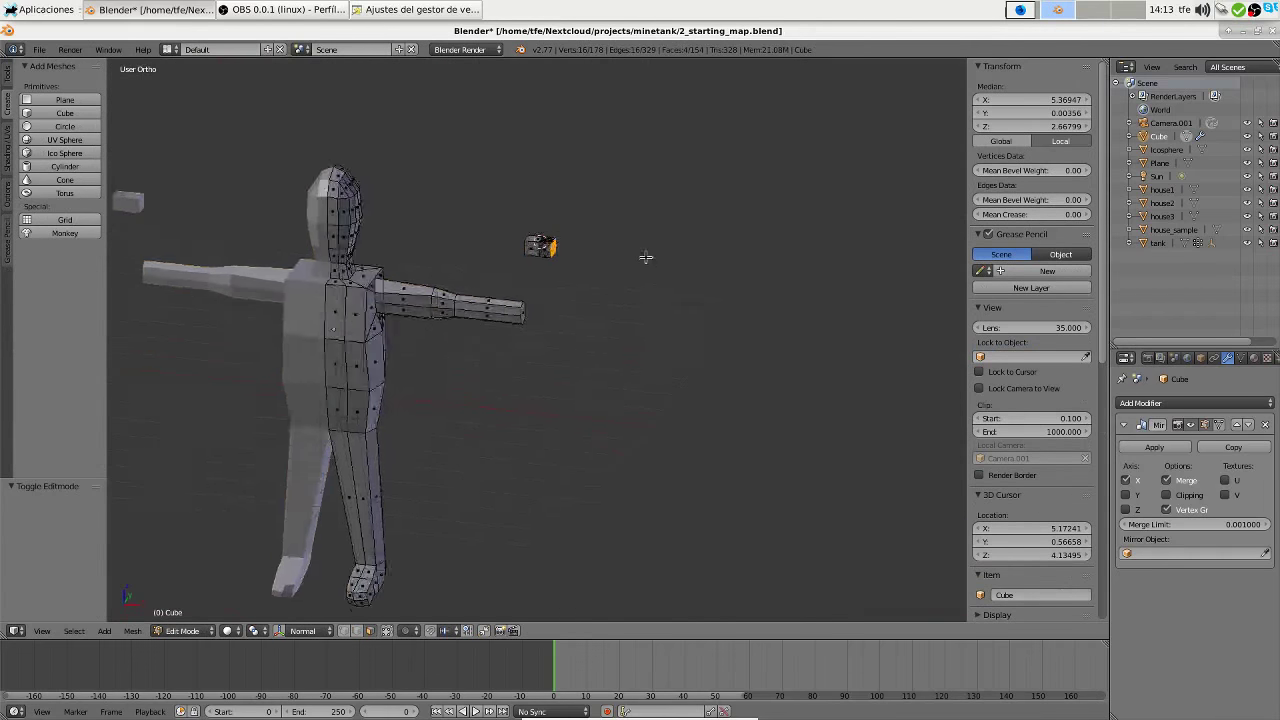
left_click(591, 263)
scroll(578, 320, "up", 4)
left_click(617, 293)
middle_click_drag(617, 293, 661, 262)
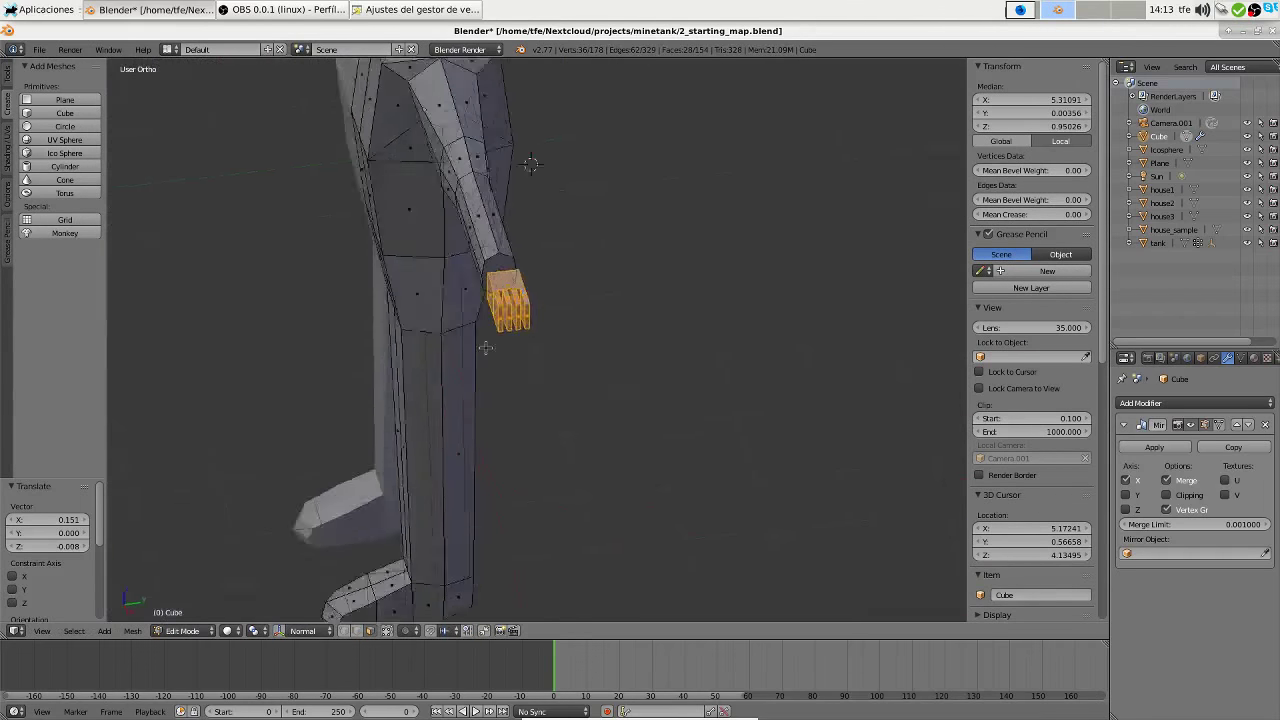
scroll(628, 284, "up", 5)
scroll(457, 443, "up", 3)
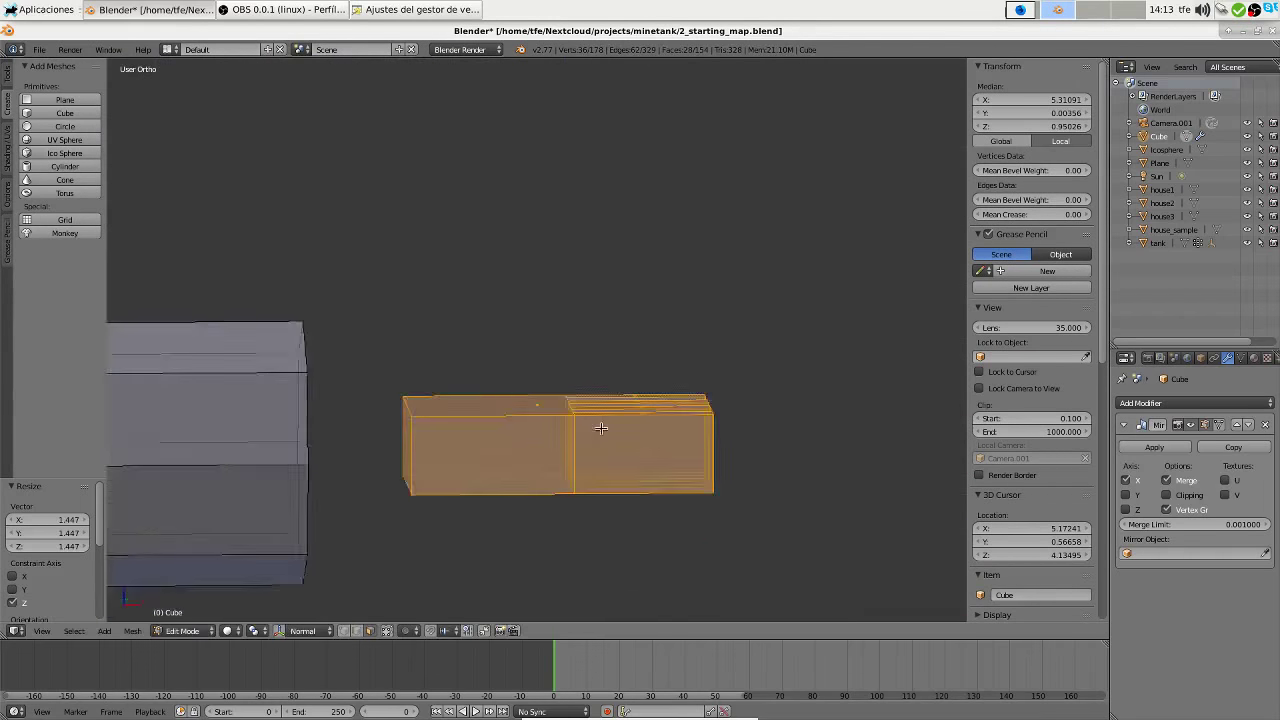
key("s")
key("z")
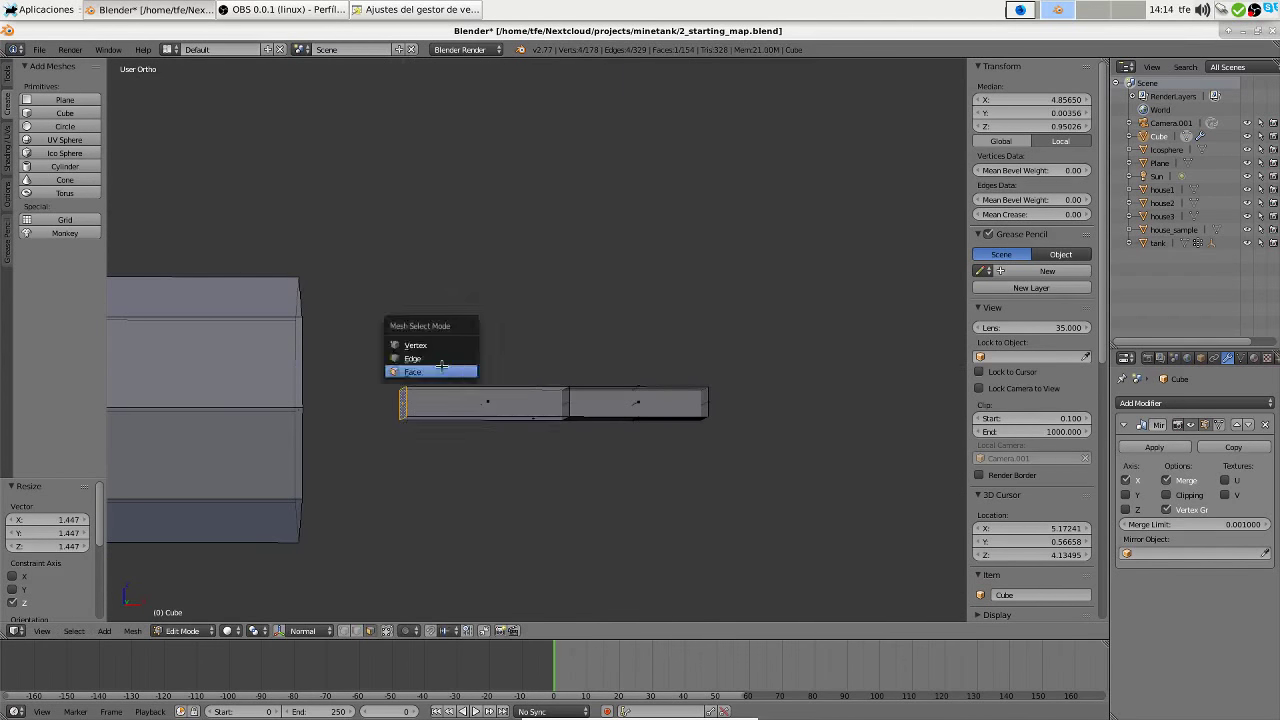
Subdivide the selected finger section
key("w")
left_click(455, 410)
middle_click_drag(455, 410, 591, 374)
key("w")
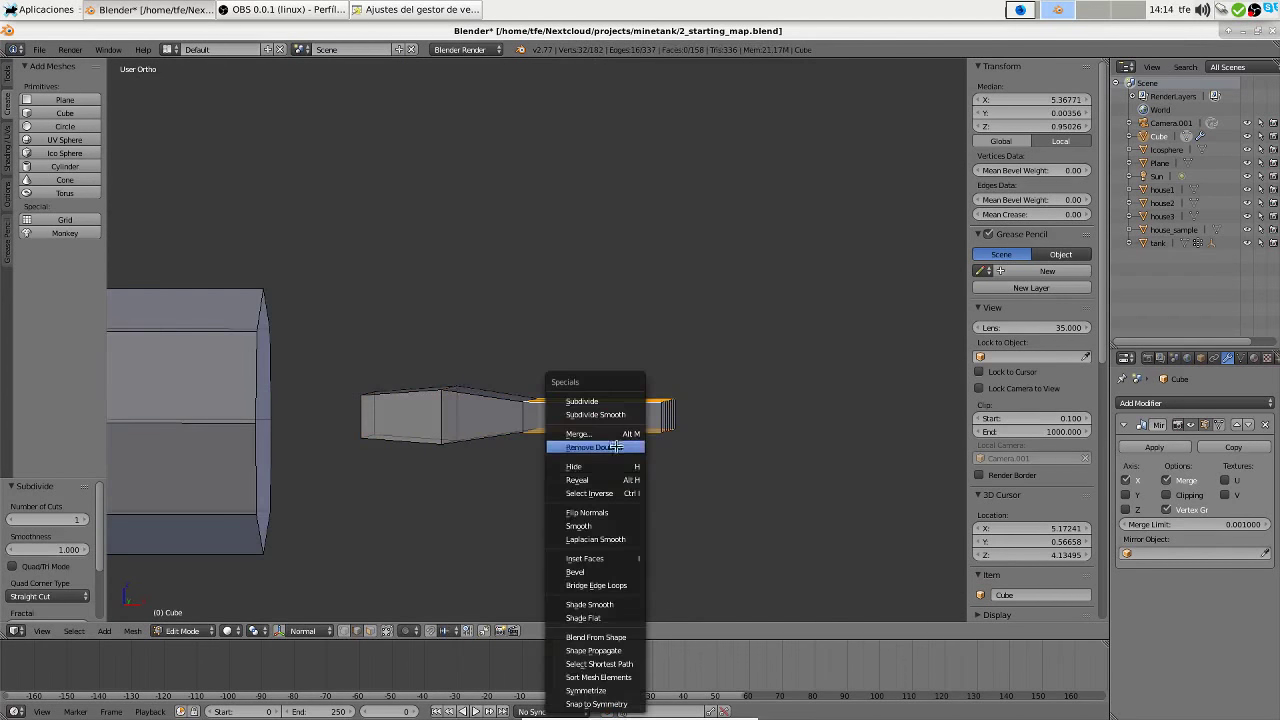
left_click(591, 418)
middle_click_drag(591, 418, 477, 280)
scroll(443, 397, "up", 4)
Scale the vertices between fingers along Y to pinch the gaps
left_click(468, 393)
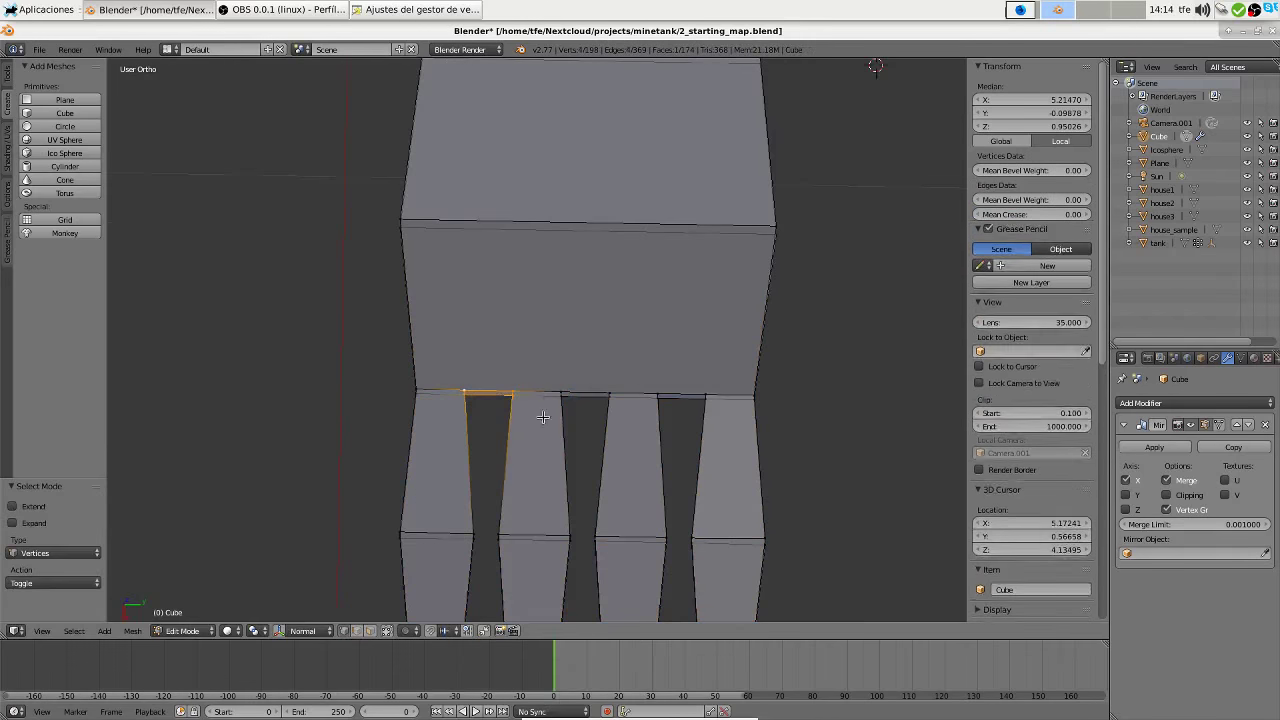
key("s")
key("y")
left_click(594, 400)
left_click(591, 398)
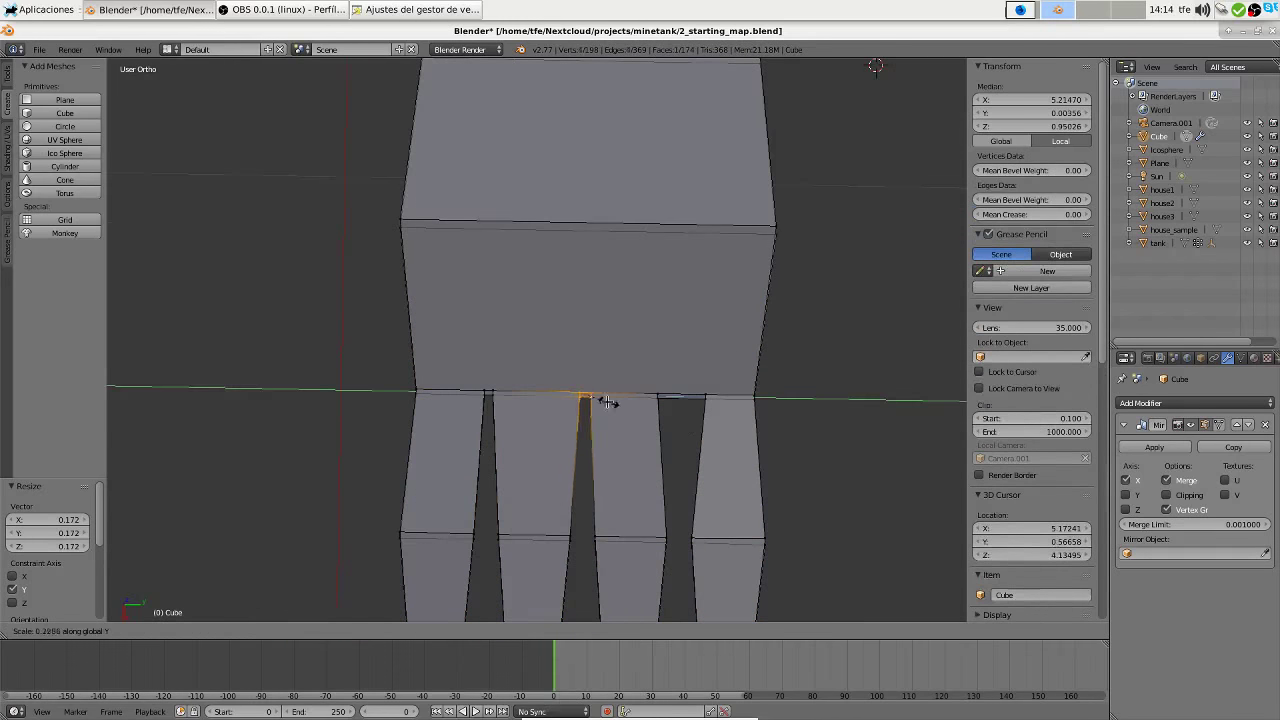
left_click(700, 397)
scroll(625, 430, "down", 4)
Select the face on the hand's side and scale it along Z to 0.602
key("ctrl+Tab")
mouse_move(625, 430)
middle_mouse_down()
mouse_move(470, 440)
mouse_move(519, 537)
middle_mouse_up()
left_click(470, 443)
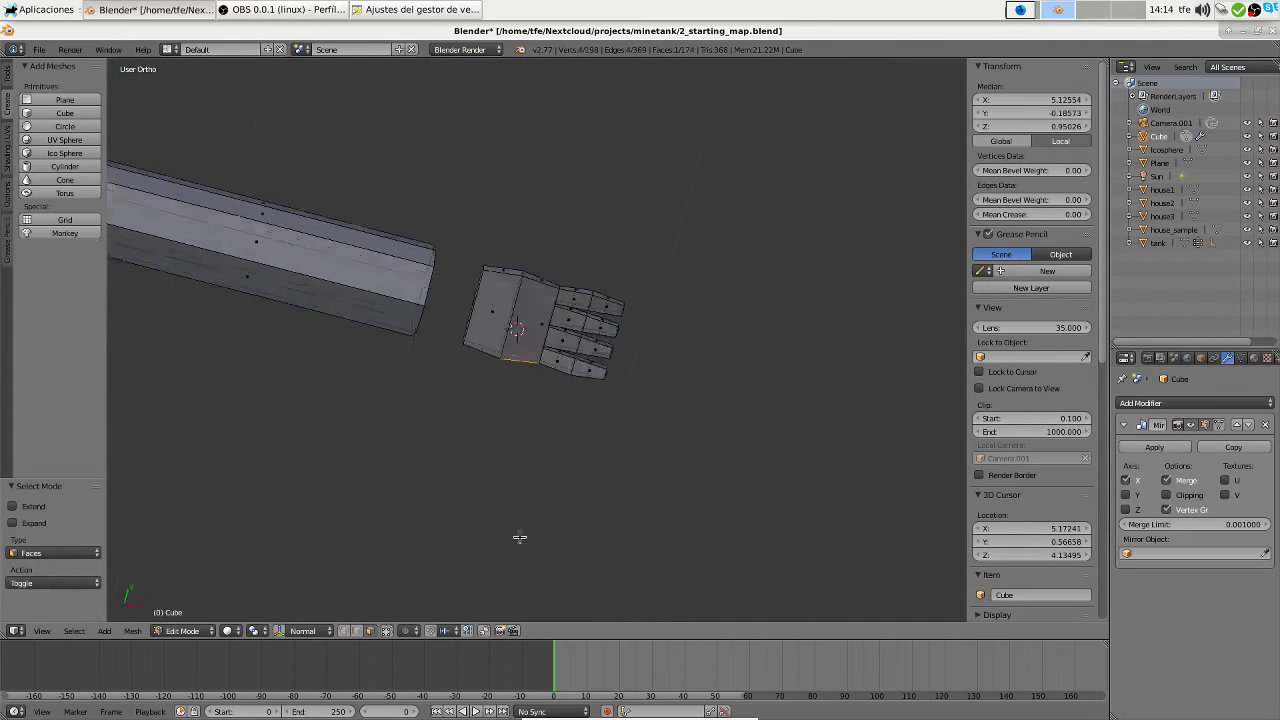
scroll(541, 438, "up", 3)
middle_click_drag(541, 438, 586, 423)
right_click_drag(586, 423, 509, 491)
mouse_move(509, 491)
middle_mouse_down()
mouse_move(683, 353)
mouse_move(600, 450)
middle_mouse_up()
right_click(600, 455)
key("s")
key("z")
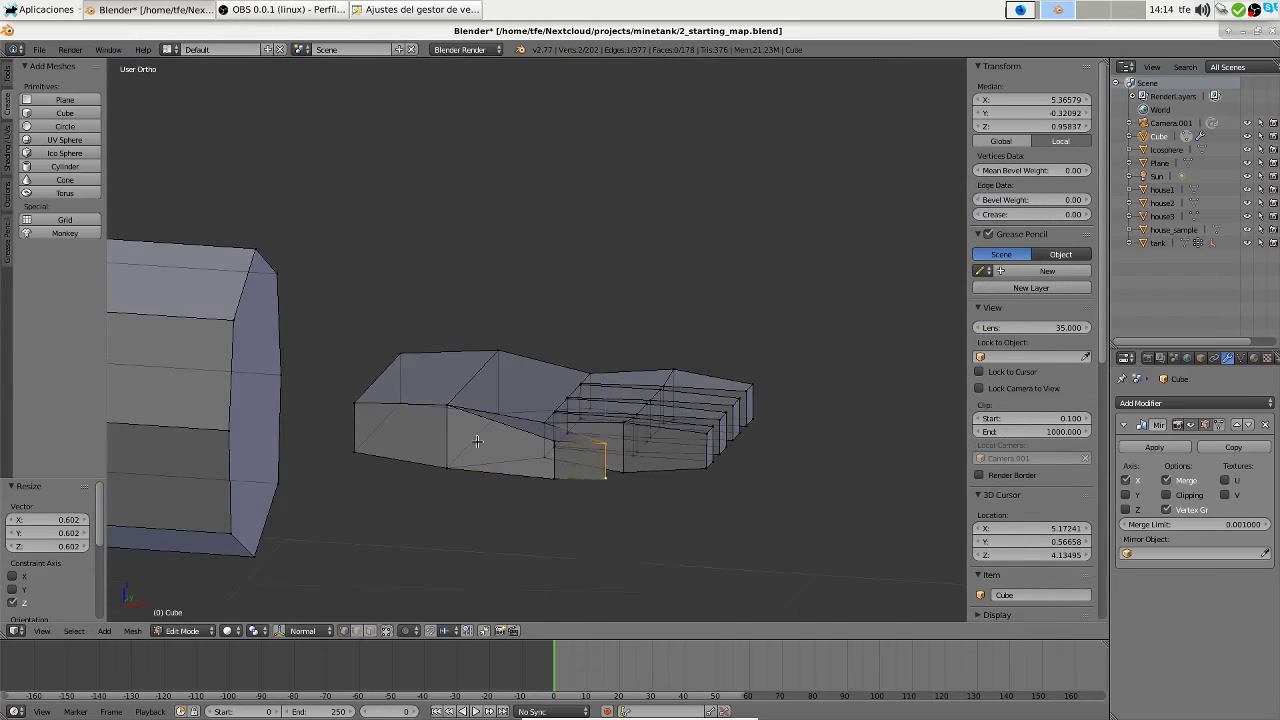
left_click(586, 445)
scroll(491, 397, "up", 3)
mouse_move(491, 397)
middle_mouse_down()
mouse_move(450, 435)
mouse_move(480, 420)
mouse_move(443, 420)
middle_mouse_up()
Subdivide the thumb face and connect two thumb vertices with a new edge using J
key("w")
left_click(490, 392)
key("ctrl+Tab")
key("g")
left_click(488, 413)
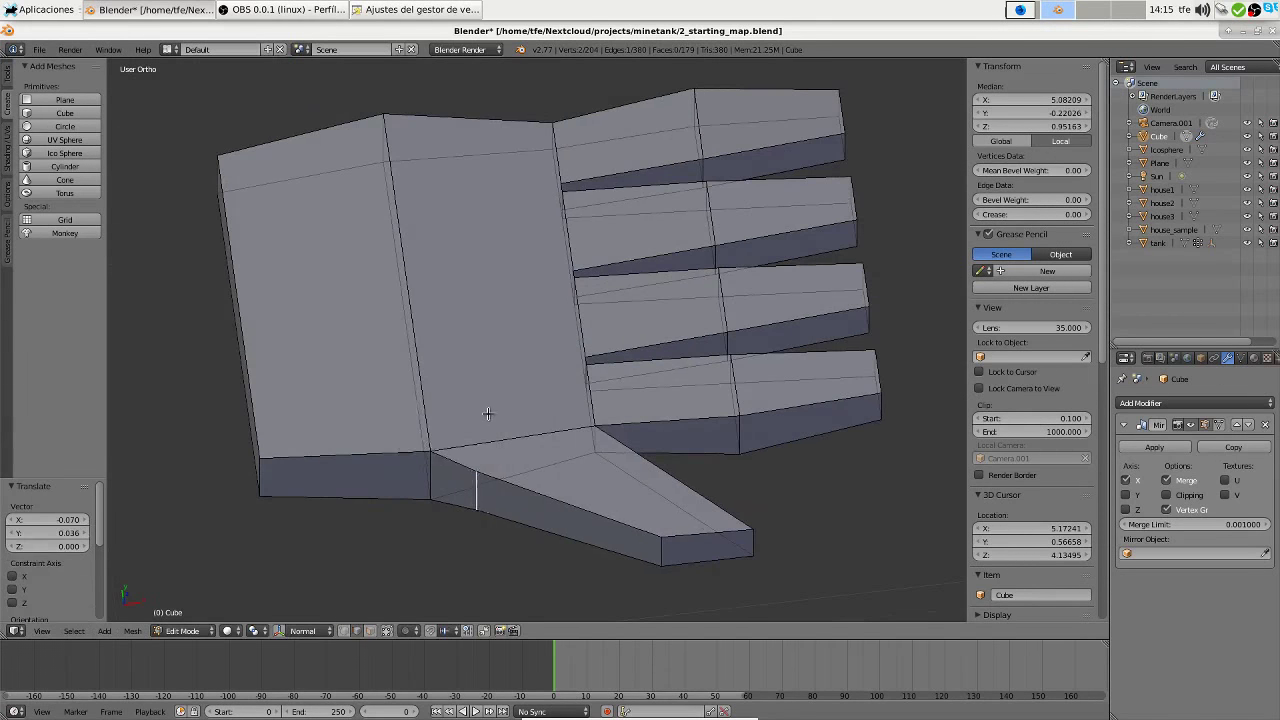
left_click(446, 420)
key("j")
key("KP_7")
key("g")
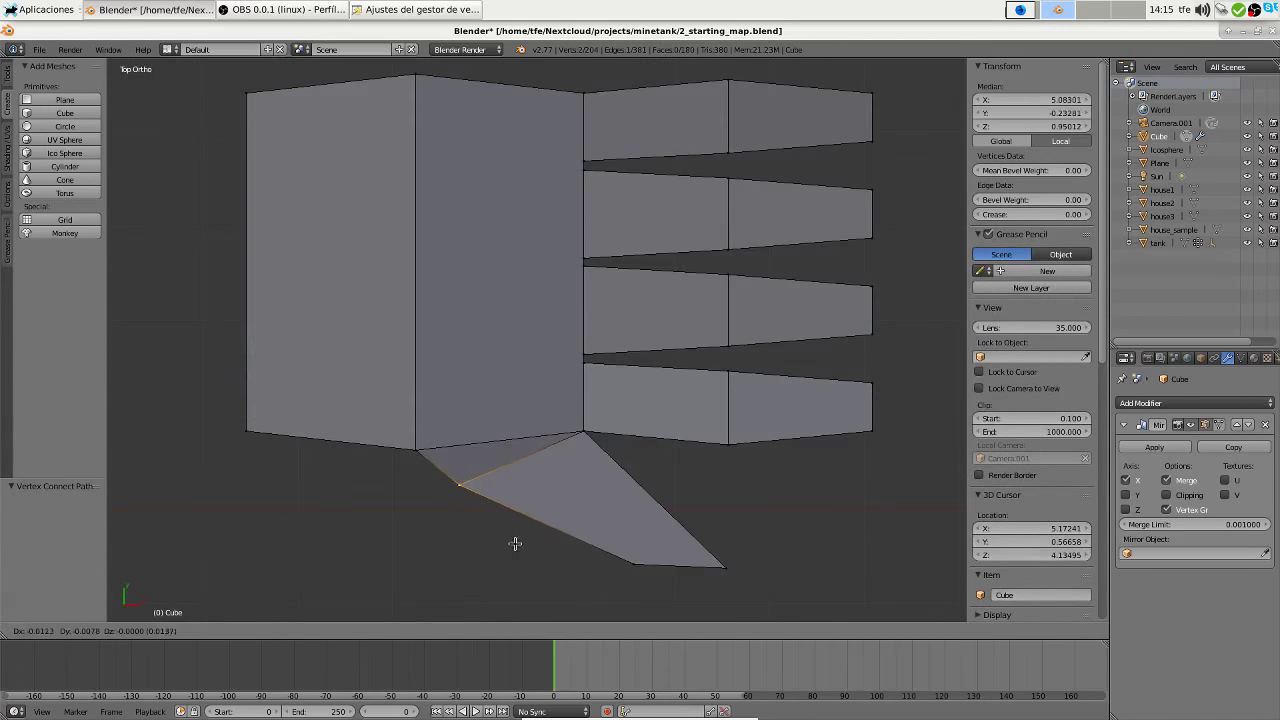
Move the thumb's outer vertices in Top Ortho view to start bending the thumb
key("w")
left_click(610, 470)
middle_click_drag(700, 471, 693, 541)
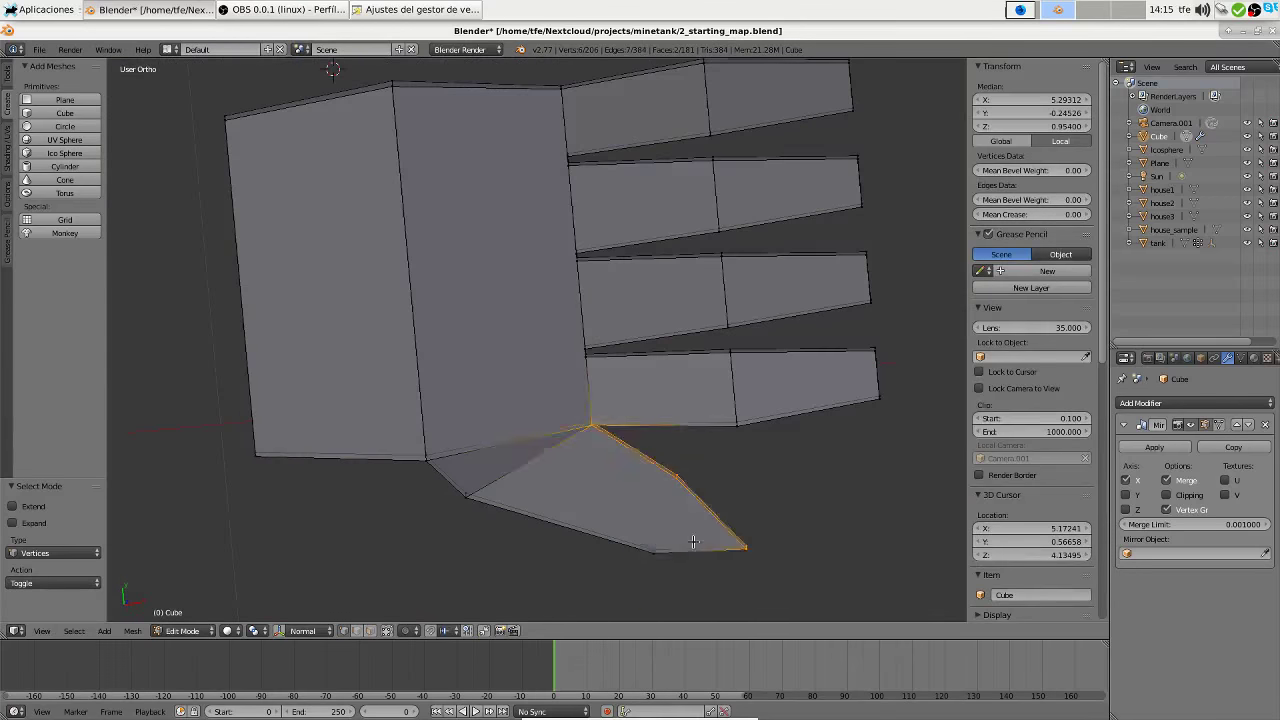
key("KP_7")
key("g")
left_click(634, 491)
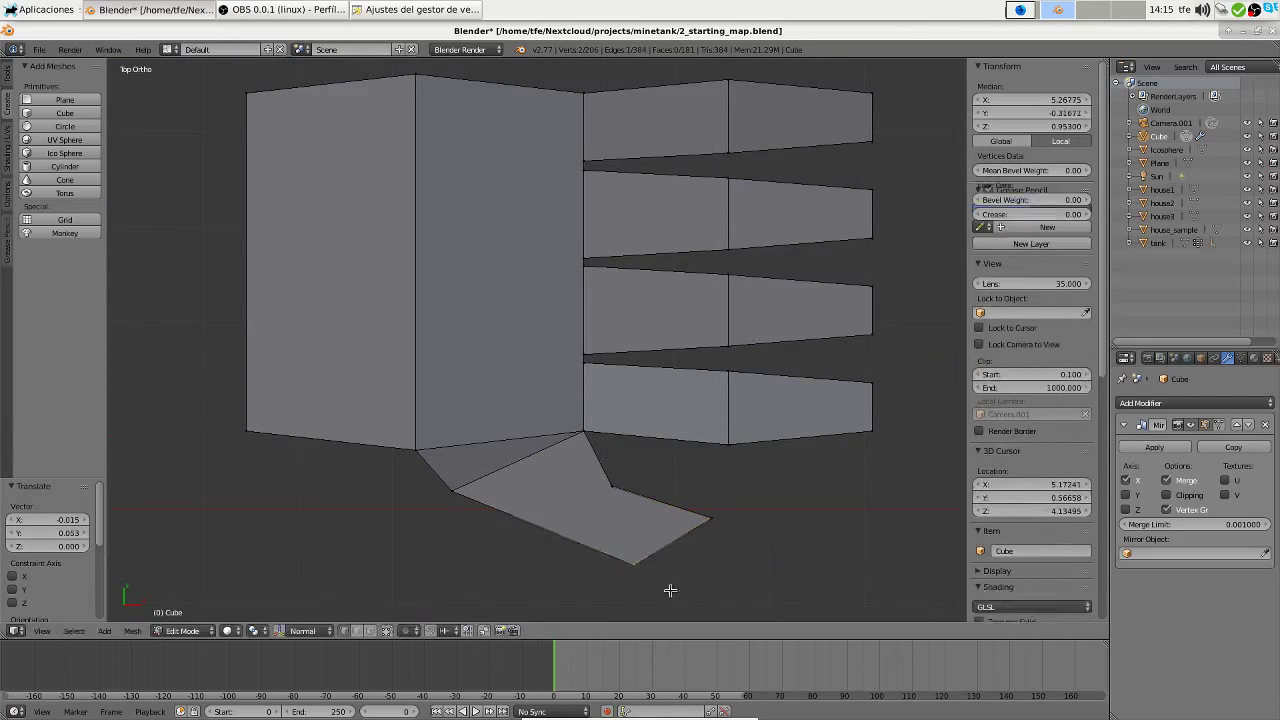
key("ctrl+Tab")
left_click(540, 520)
key("g")
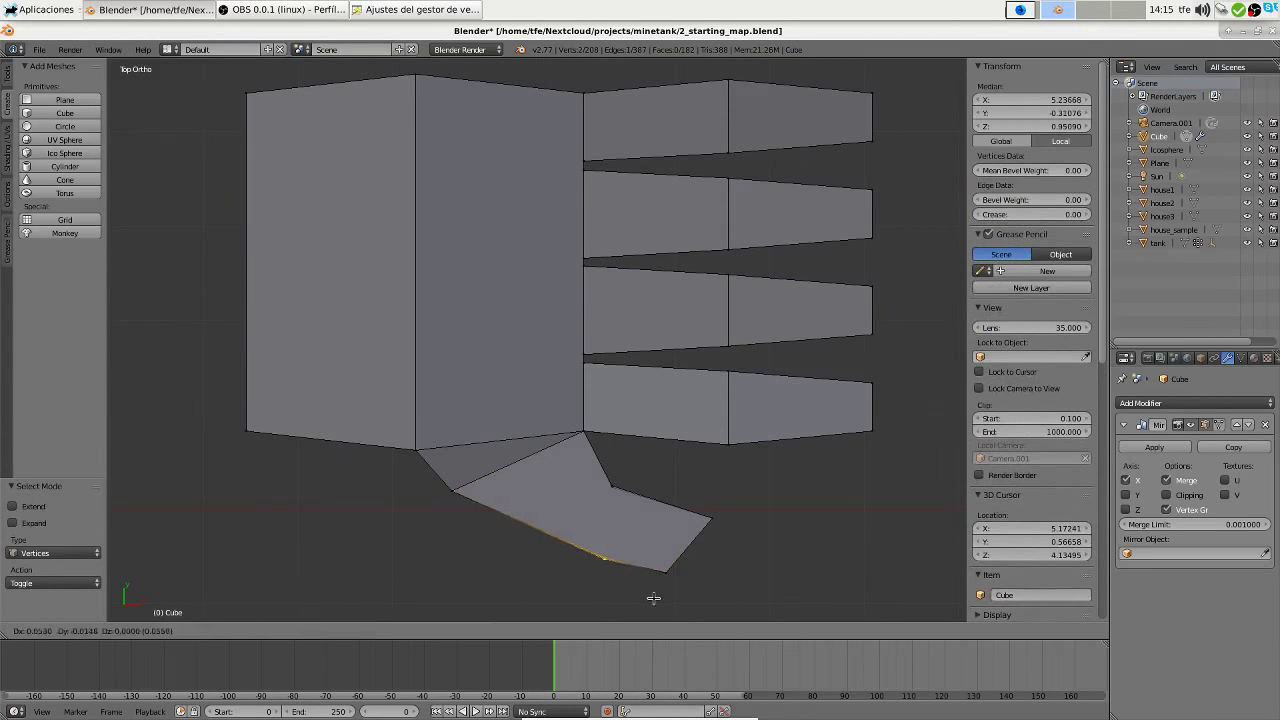
middle_click_drag(791, 556, 600, 500)
Subdivide the thumb's bottom edge and reposition the tip edge for the bend
key("ctrl+Tab")
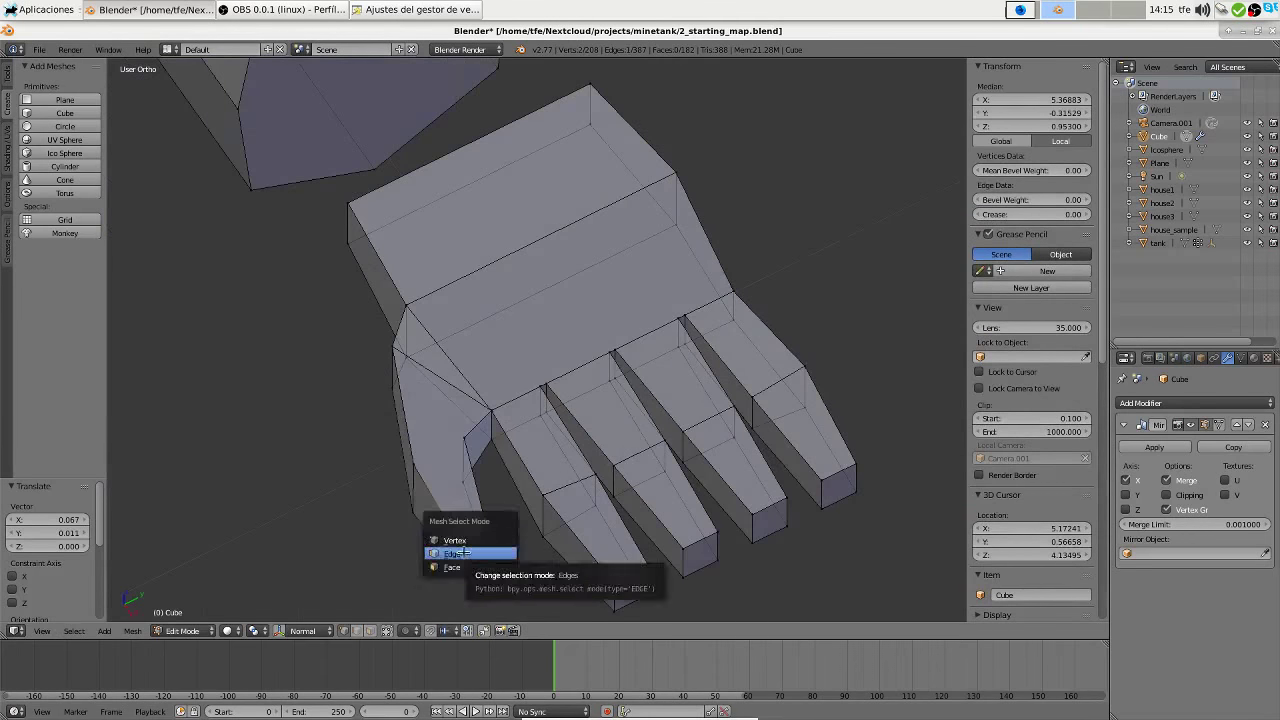
left_click(471, 549)
key("w")
left_click(457, 396)
key("KP_7")
scroll(709, 519, "up", 2)
left_click(614, 437)
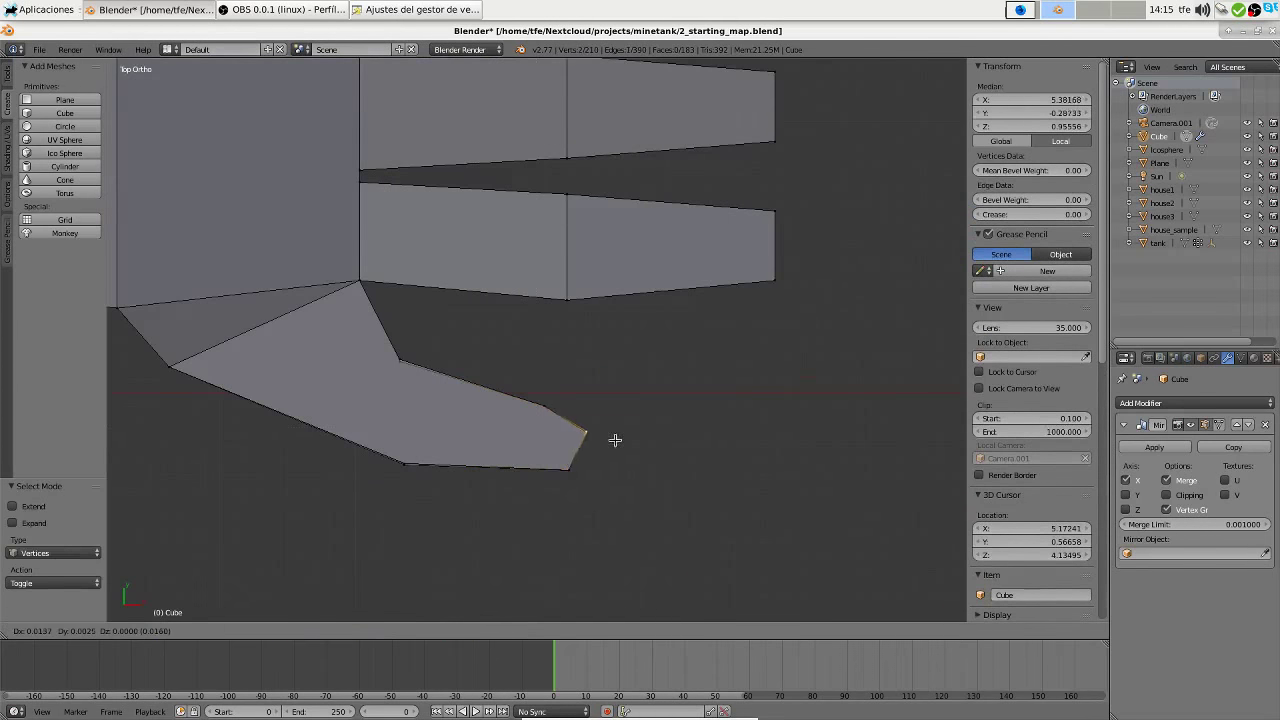
key("g")
left_click(580, 430)
mouse_move(520, 343)
middle_mouse_down()
mouse_move(563, 343)
mouse_move(586, 377)
middle_mouse_up()
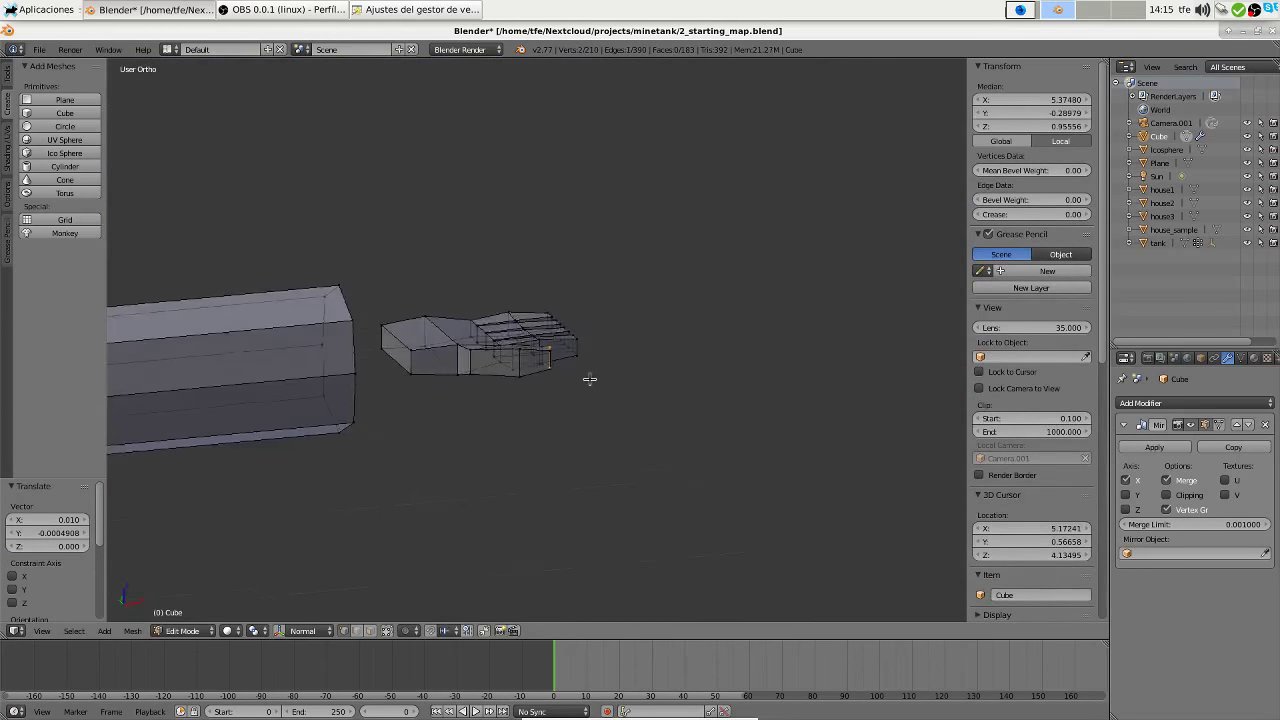
Scale the hand's wrist end vertically by 2.111 with S Z
right_click(410, 340)
key("s")
key("z")
left_click(483, 348)
middle_click_drag(483, 348, 359, 350)
Subdivide the wrist section of the hand
key("ctrl+Tab")
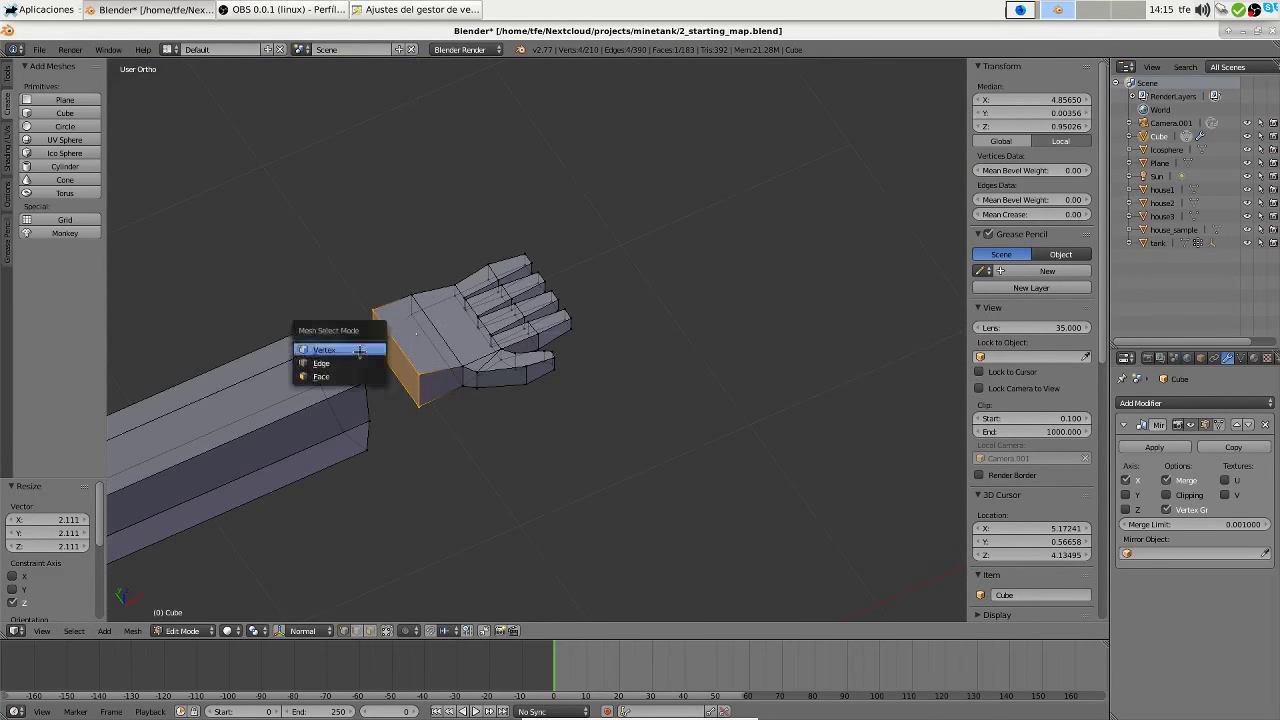
key("w")
left_click(470, 345)
middle_click_drag(470, 345, 480, 297)
scroll(480, 297, "up", 4)
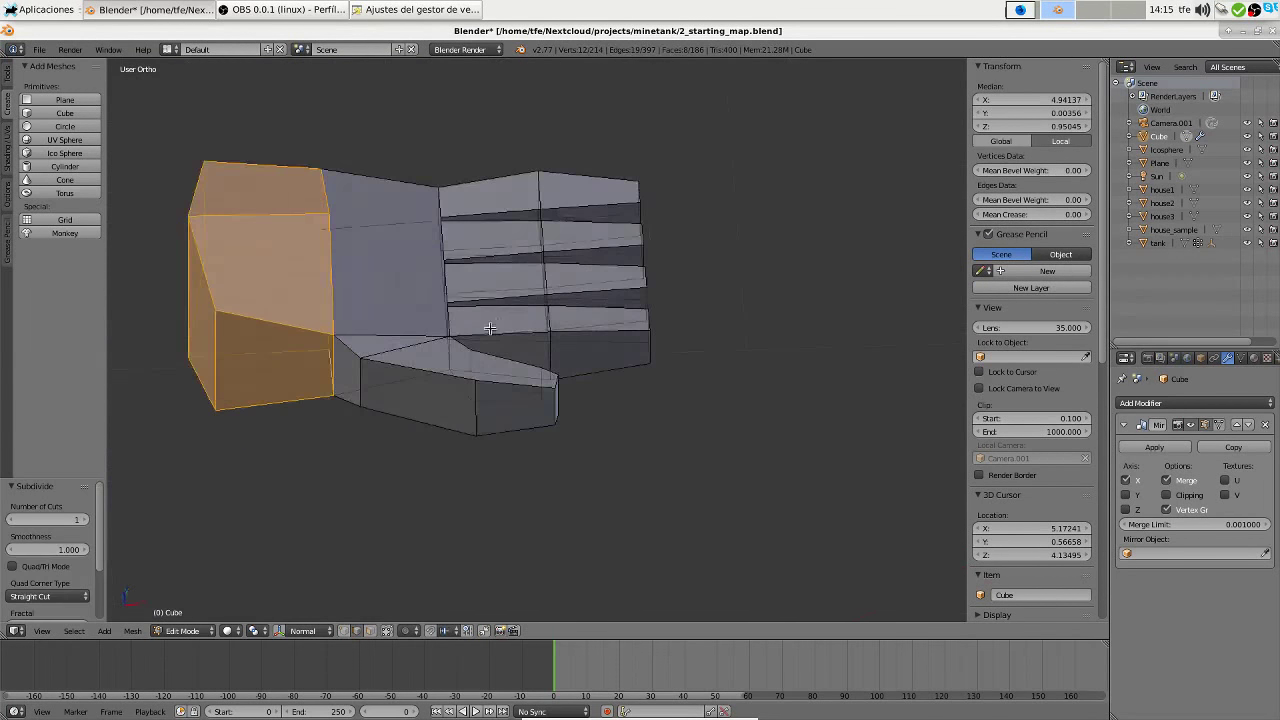
Join two pairs of palm vertices with new edges using J
key("ctrl+Tab")
middle_click_drag(540, 386, 445, 390)
right_click(445, 388)
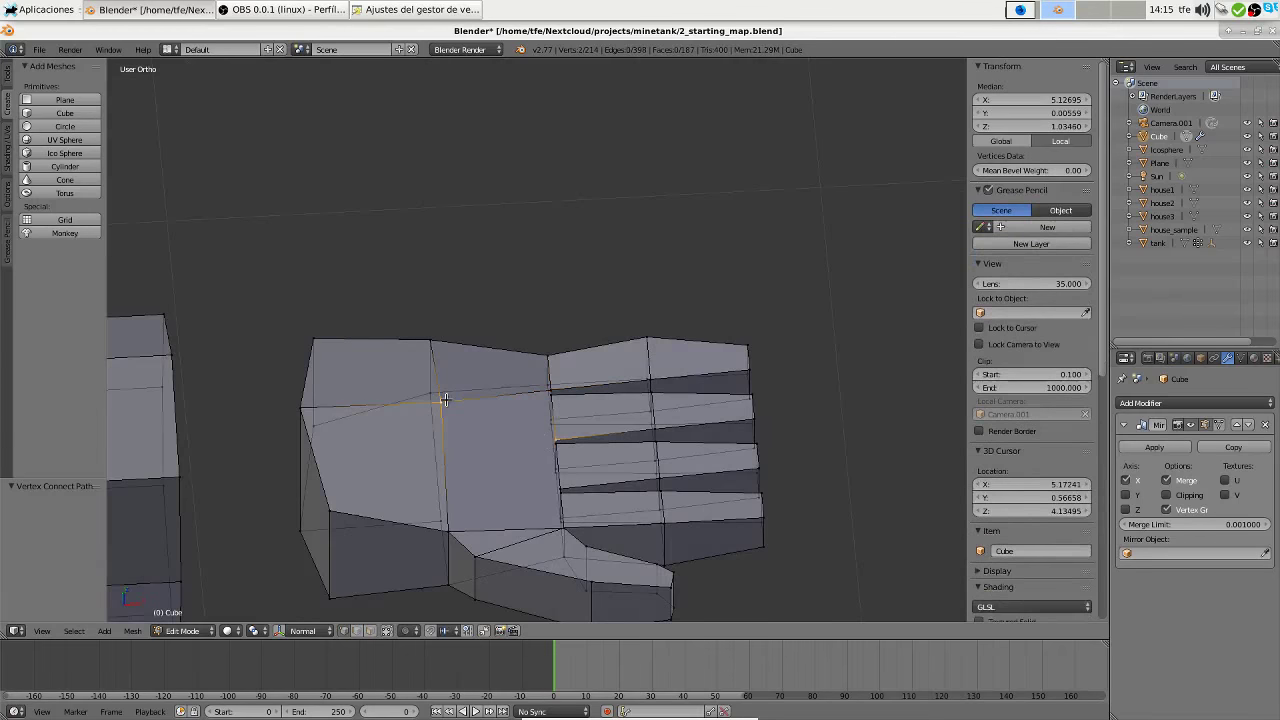
right_click(581, 486, "shift")
key("j")
scroll(581, 486, "up", 5)
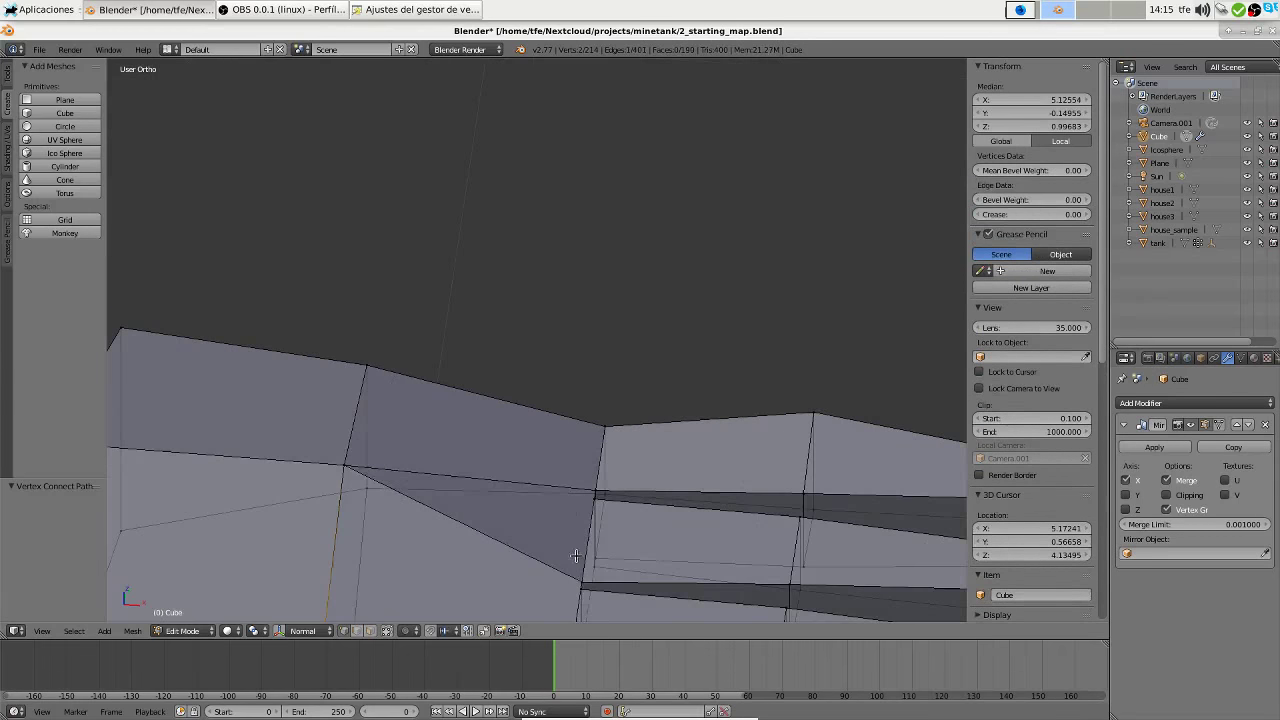
right_click(343, 466)
right_click(477, 496)
right_click(477, 496, "shift")
key("j")
scroll(477, 496, "down", 5)
Select an arm corner and two hand corner vertices and fill a face with F
middle_click_drag(443, 443, 413, 375)
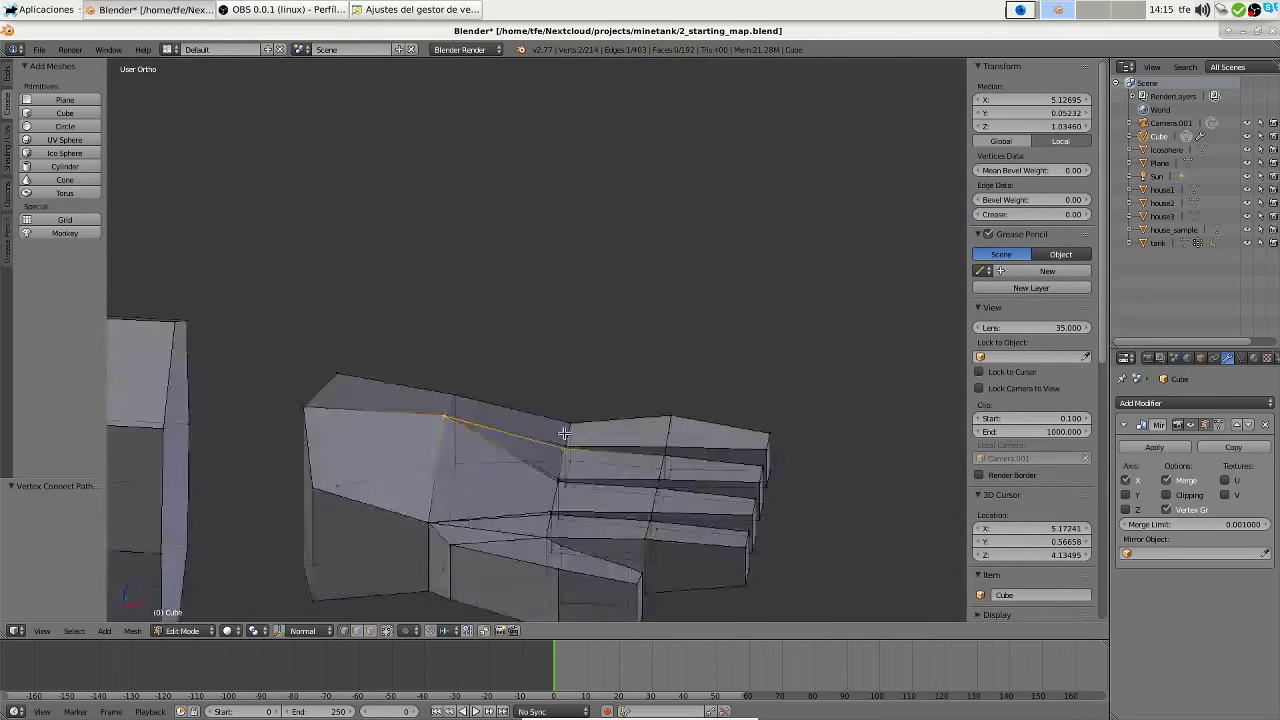
right_click(360, 356)
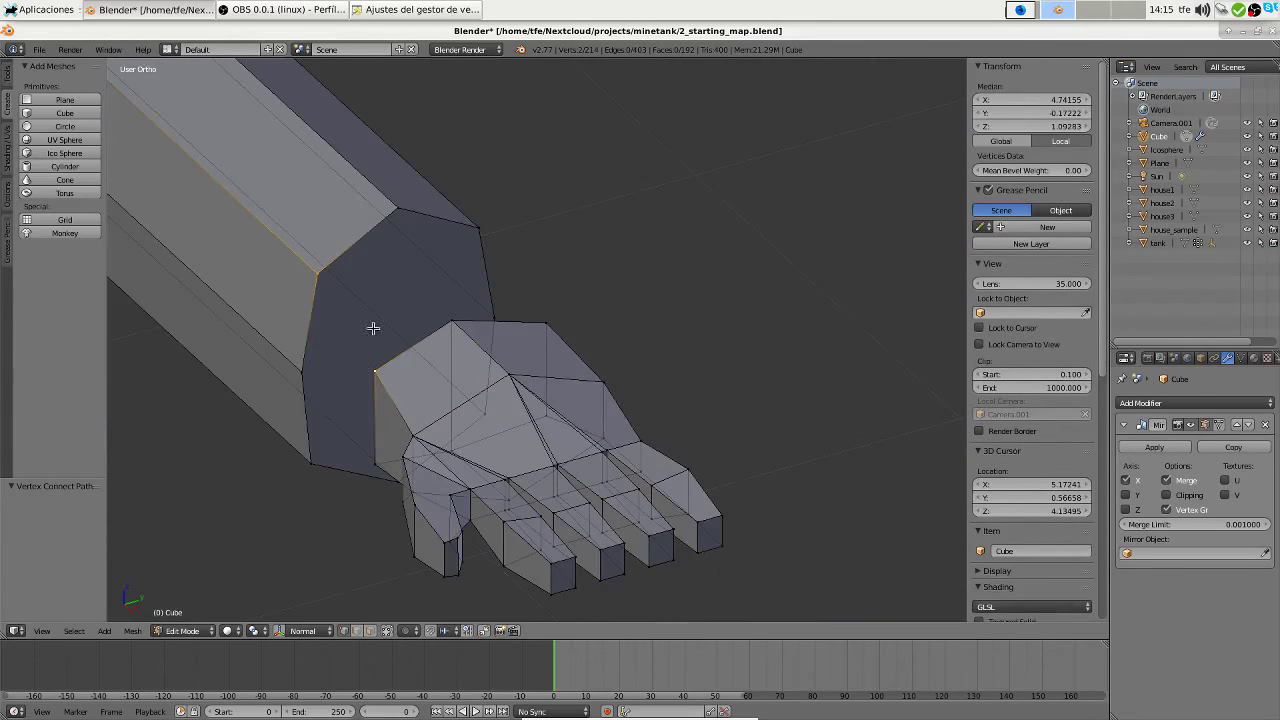
right_click(397, 210, "shift")
right_click(452, 322, "shift")
key("f")
mouse_move(373, 328)
middle_mouse_down()
mouse_move(600, 446)
mouse_move(480, 440)
mouse_move(723, 489)
mouse_move(565, 582)
mouse_move(695, 393)
middle_mouse_up()
right_click(565, 582)
Subdivide a ring of faces on the forearm near the wrist
middle_click_drag(670, 487, 540, 394)
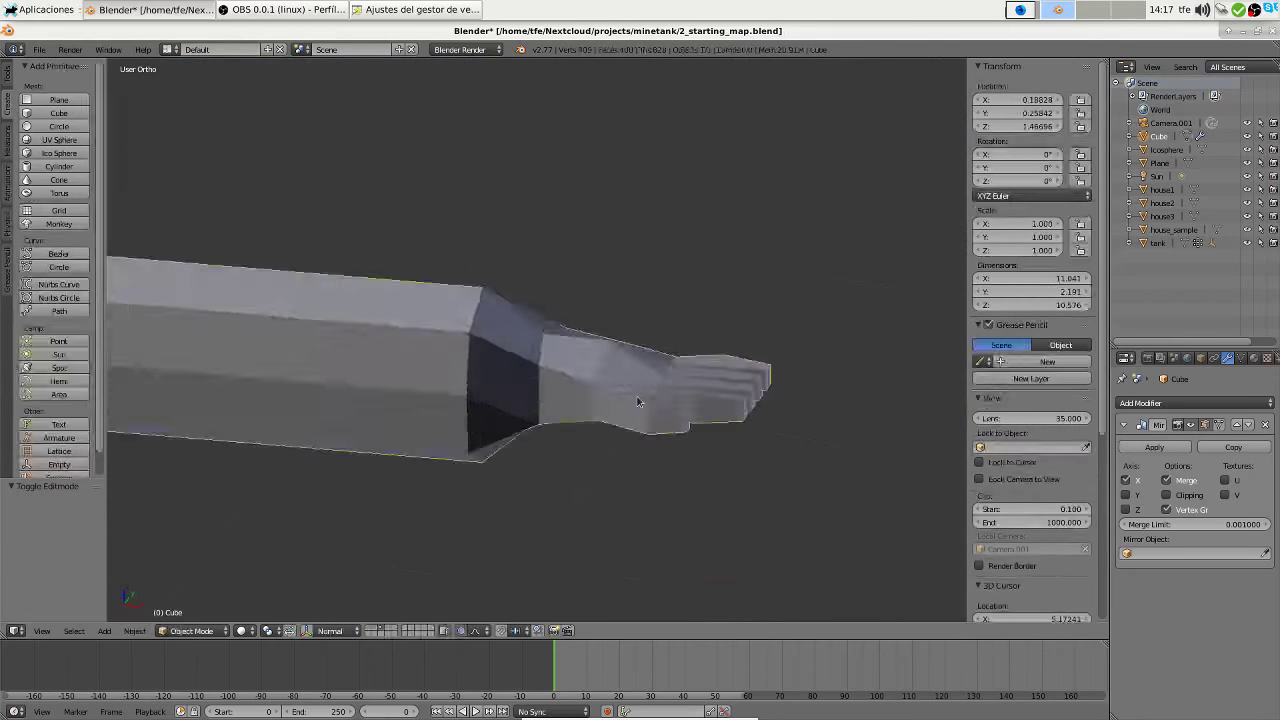
scroll(540, 394, "down", 3)
key("ctrl+Tab")
right_click(394, 380, "ctrl+alt")
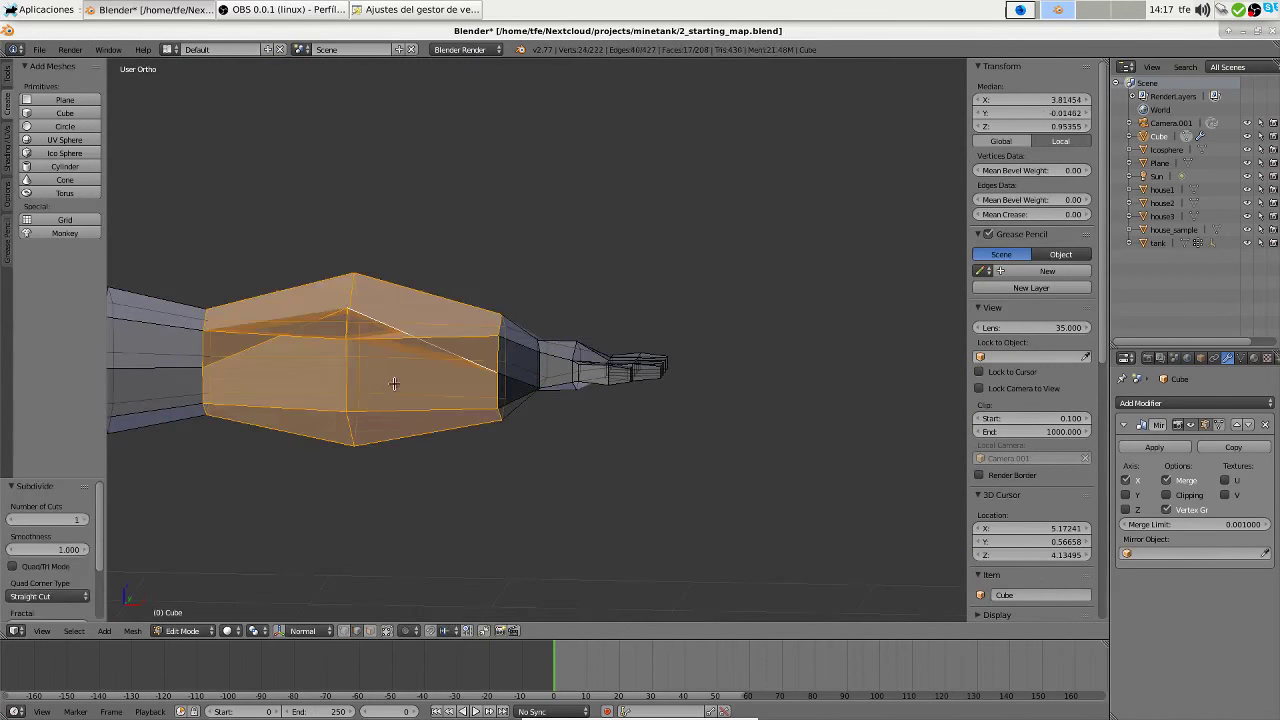
key("w")
left_click(320, 343)
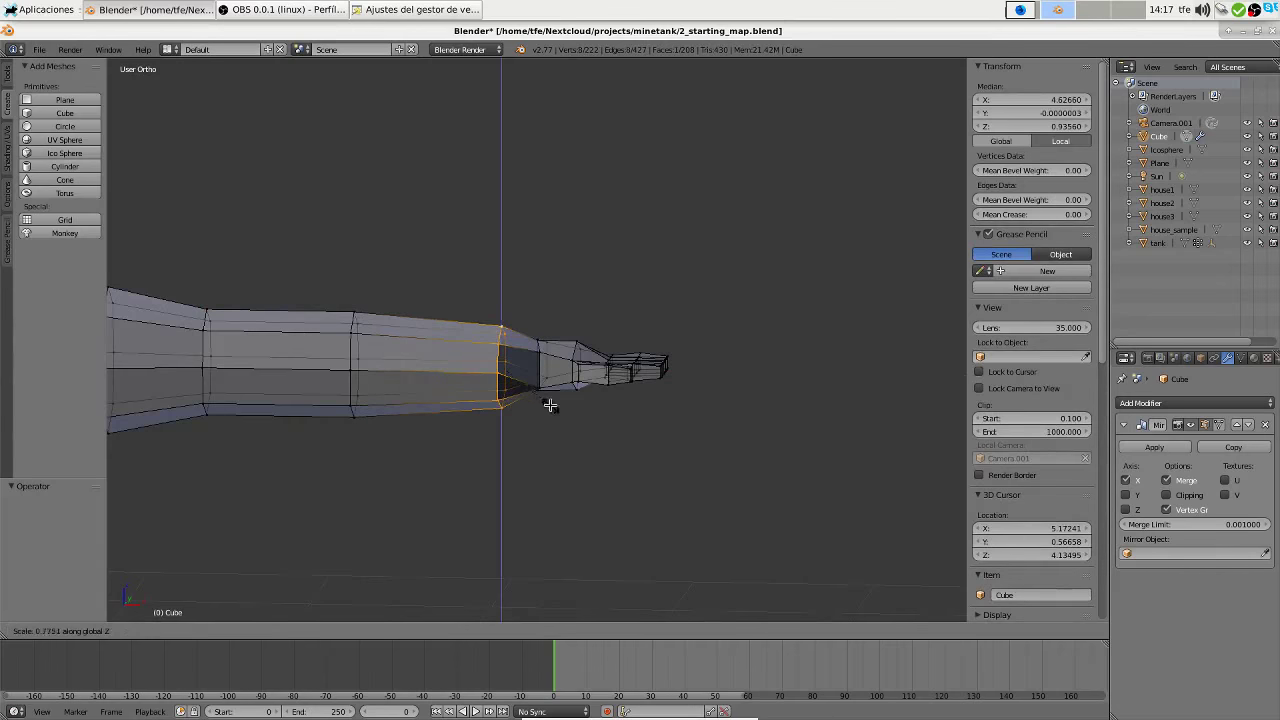
left_click(550, 405)
scroll(594, 359, "down", 5)
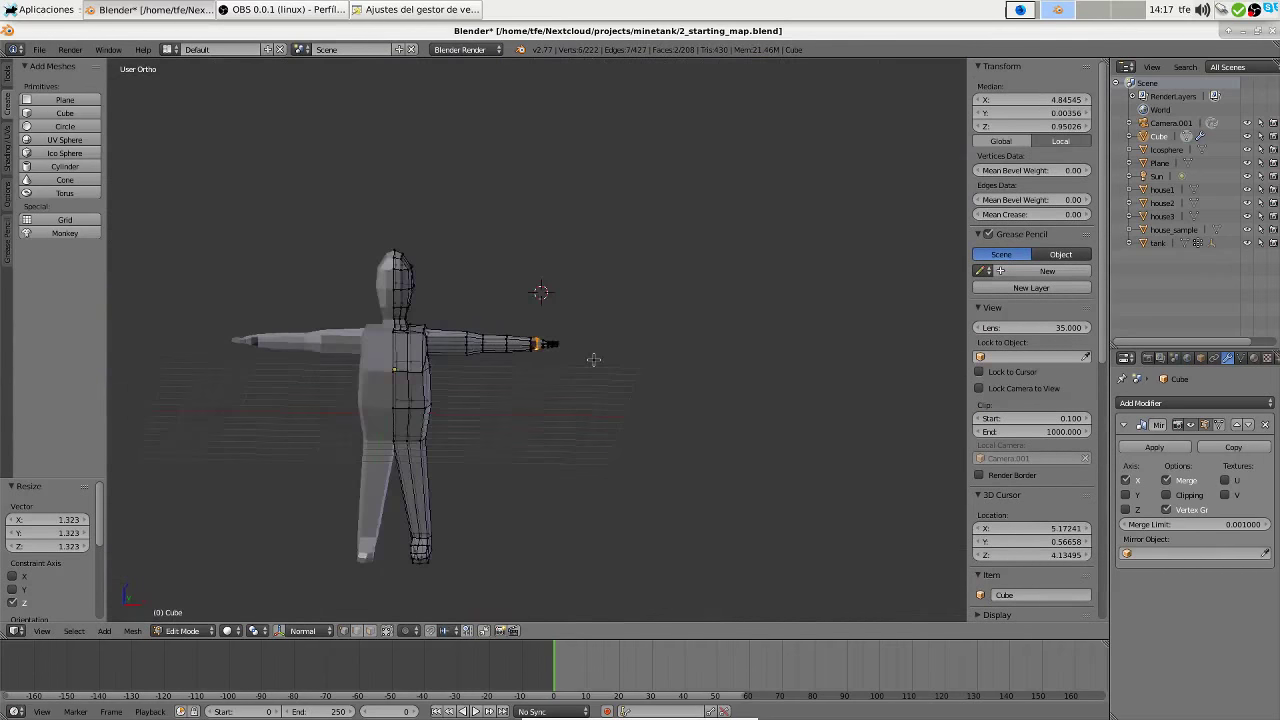
scroll(594, 359, "up", 5)
Scale the hand up and move it outward along the X axis
key("s")
left_click(851, 423)
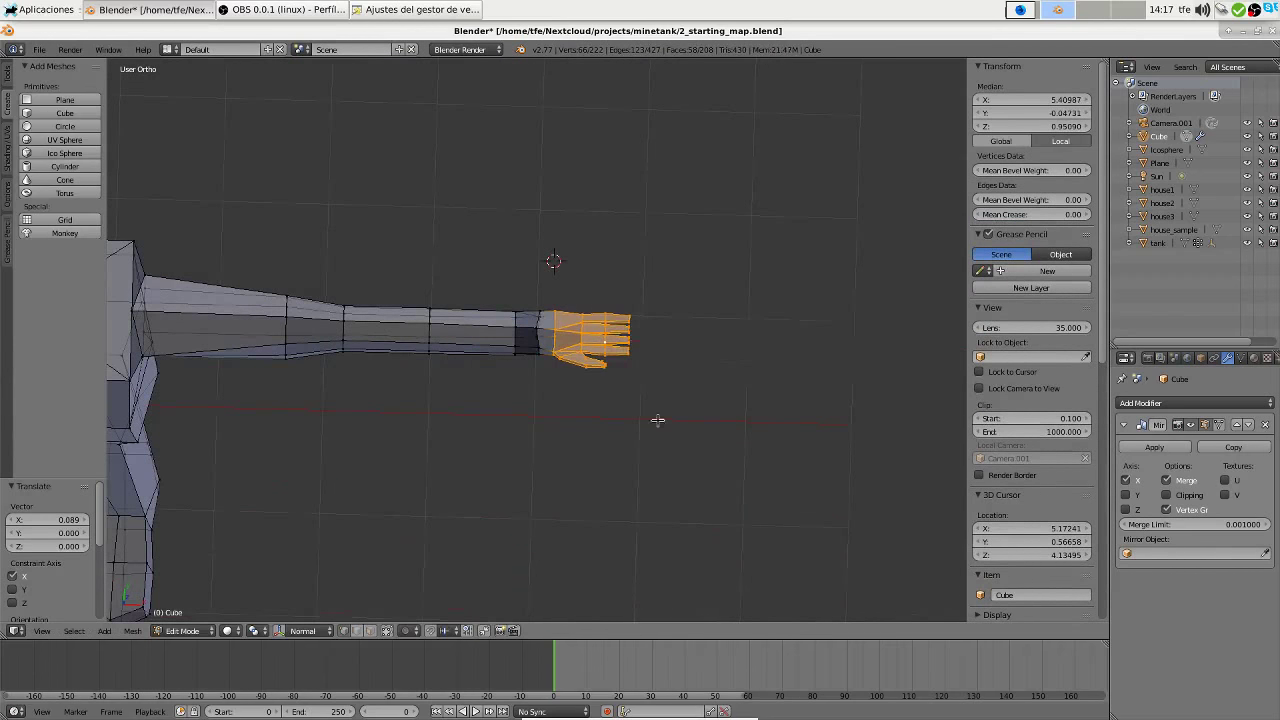
scroll(657, 420, "down", 5)
key("Tab")
key("Tab")
scroll(634, 403, "up", 5)
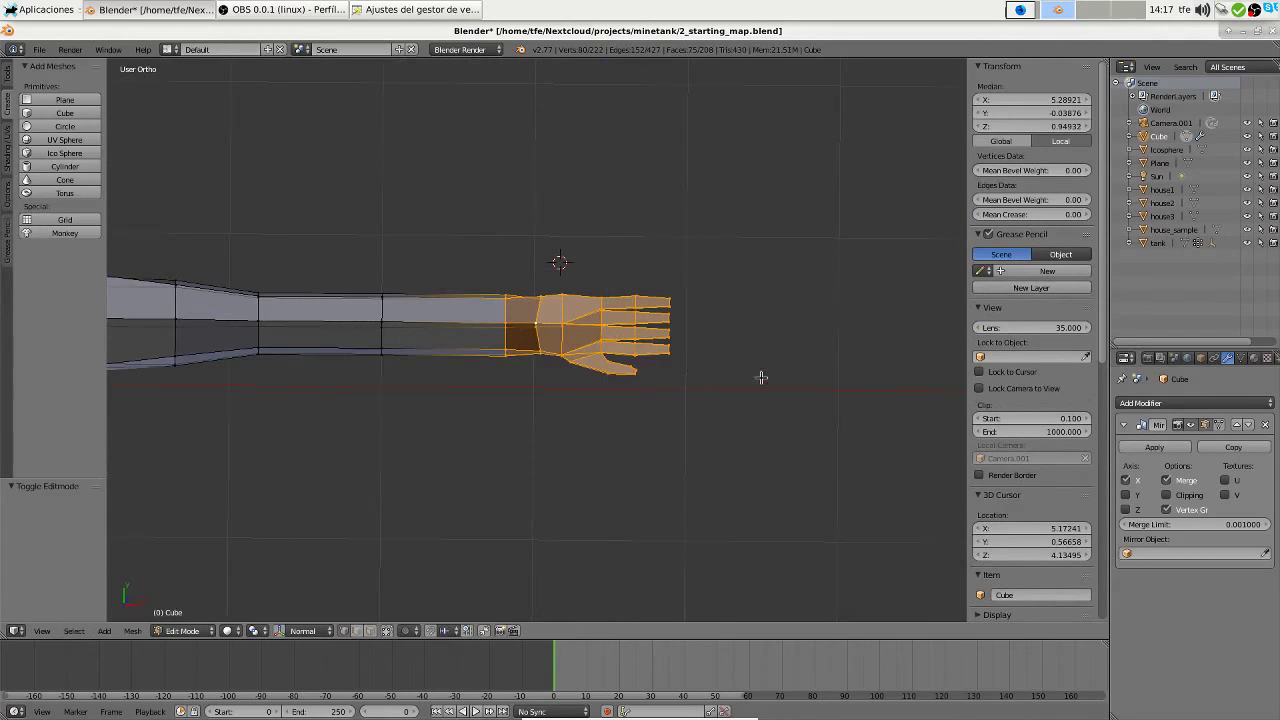
scroll(855, 351, "down", 5)
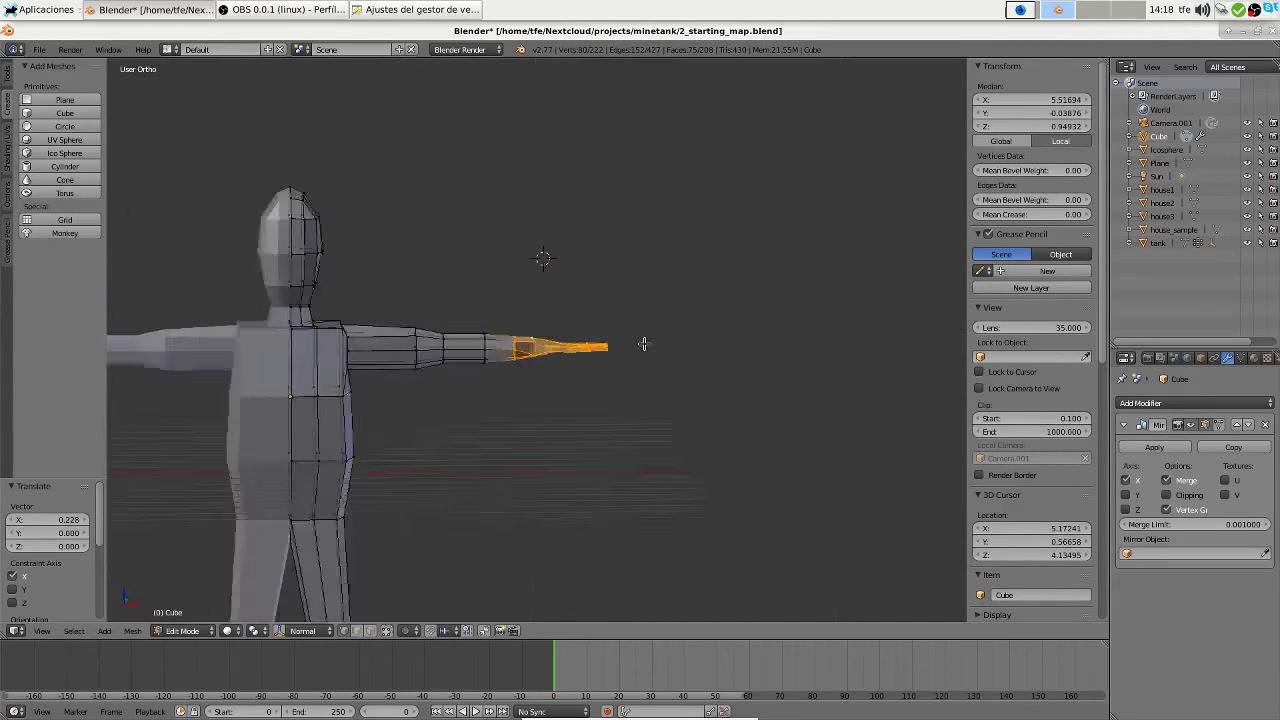
key("g")
key("x")
left_click(643, 343)
middle_click_drag(643, 343, 604, 412)
Scale the wrist and forearm edge loops along Y so the arm tapers
right_click(515, 289, "alt")
key("s")
key("y")
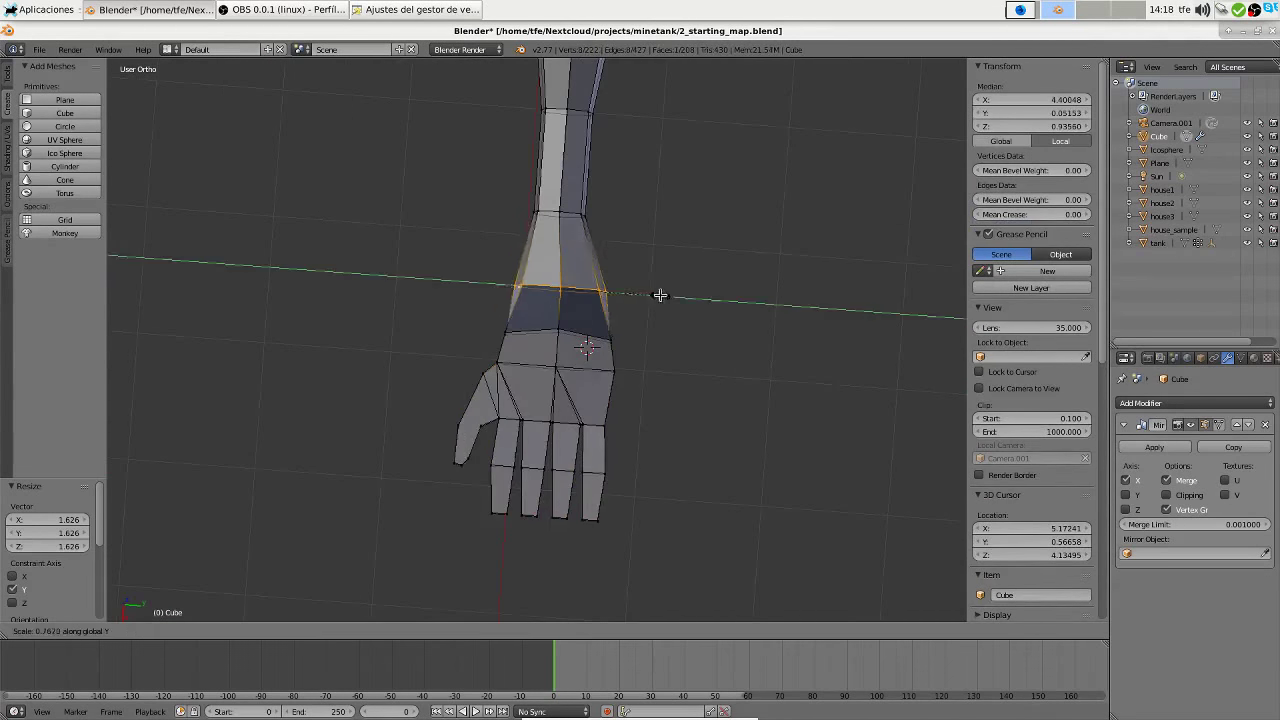
middle_click_drag(744, 599, 600, 400)
right_click(528, 357, "alt")
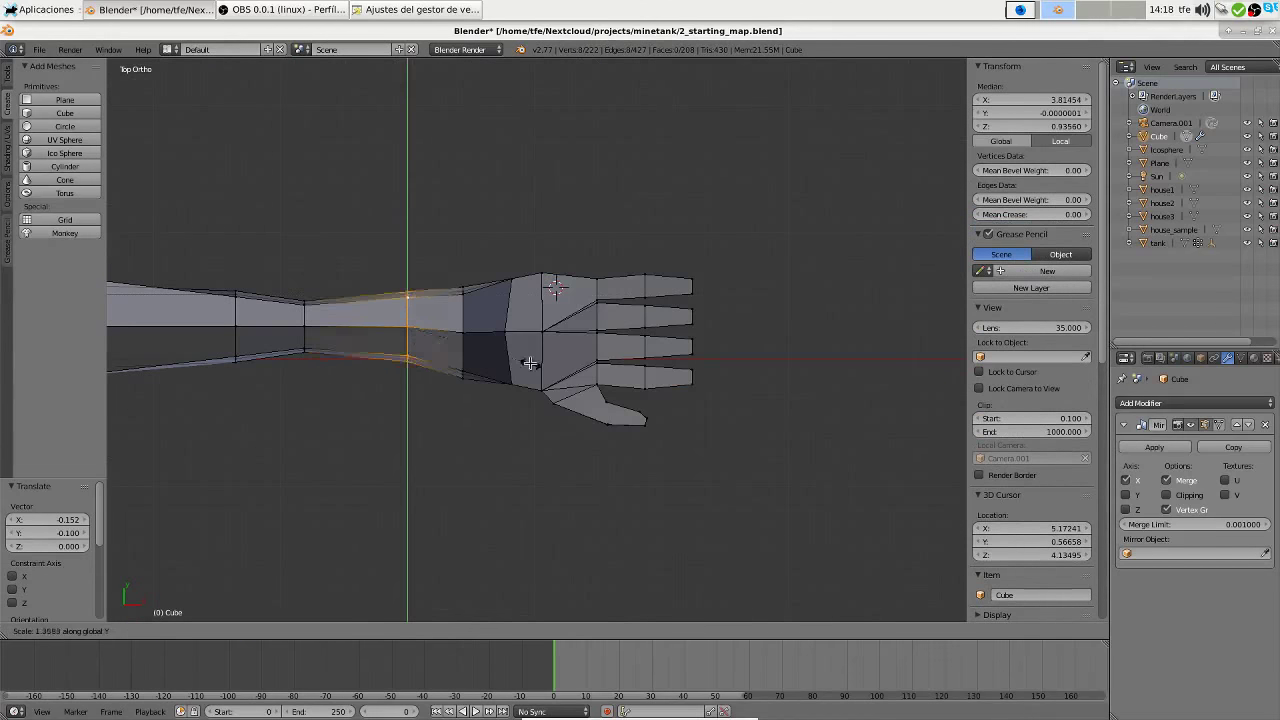
key("s")
key("y")
left_click(486, 243)
scroll(486, 243, "down", 3)
middle_click_drag(486, 243, 483, 449)
Box-select and adjust the wrist vertices in top view, then return to Object Mode
key("KP_7")
key("ctrl+z")
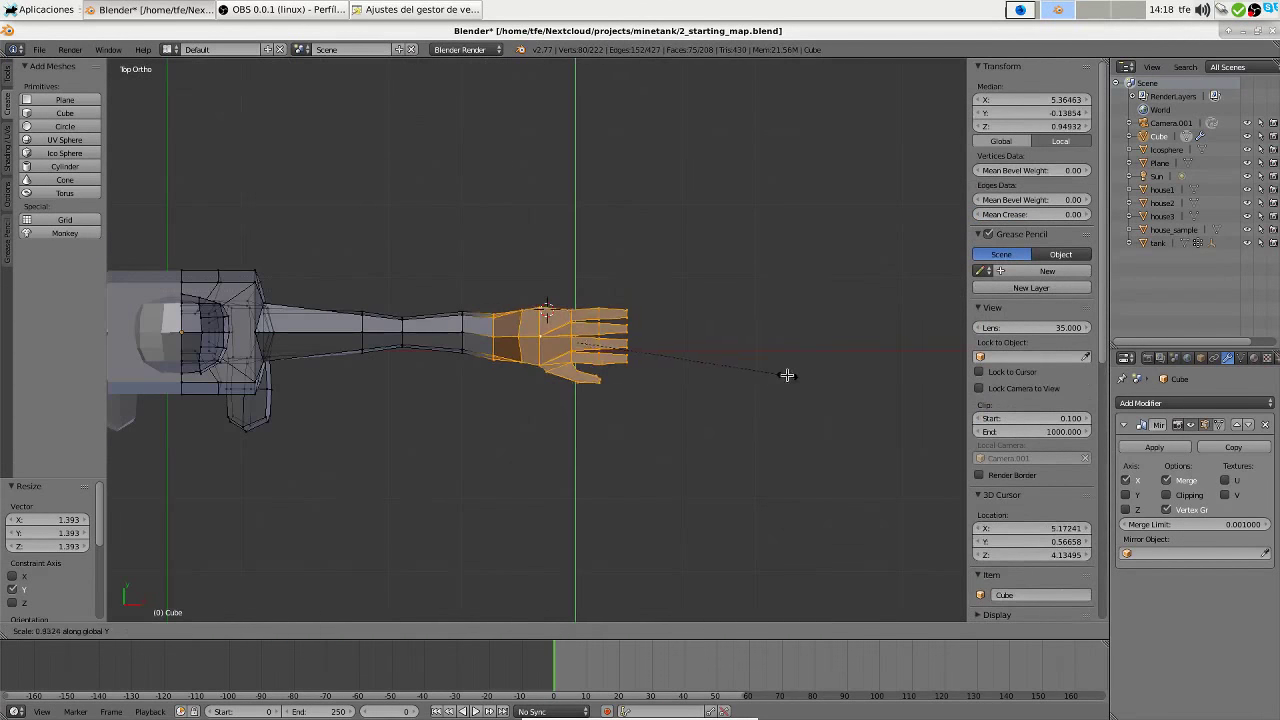
key("b")
left_click_drag(448, 297, 487, 388)
key("g")
left_click(428, 270)
key("b")
mouse_move(757, 467)
middle_mouse_down()
mouse_move(551, 237)
mouse_move(457, 429)
middle_mouse_up()
key("Tab")
scroll(475, 388, "up", 3)
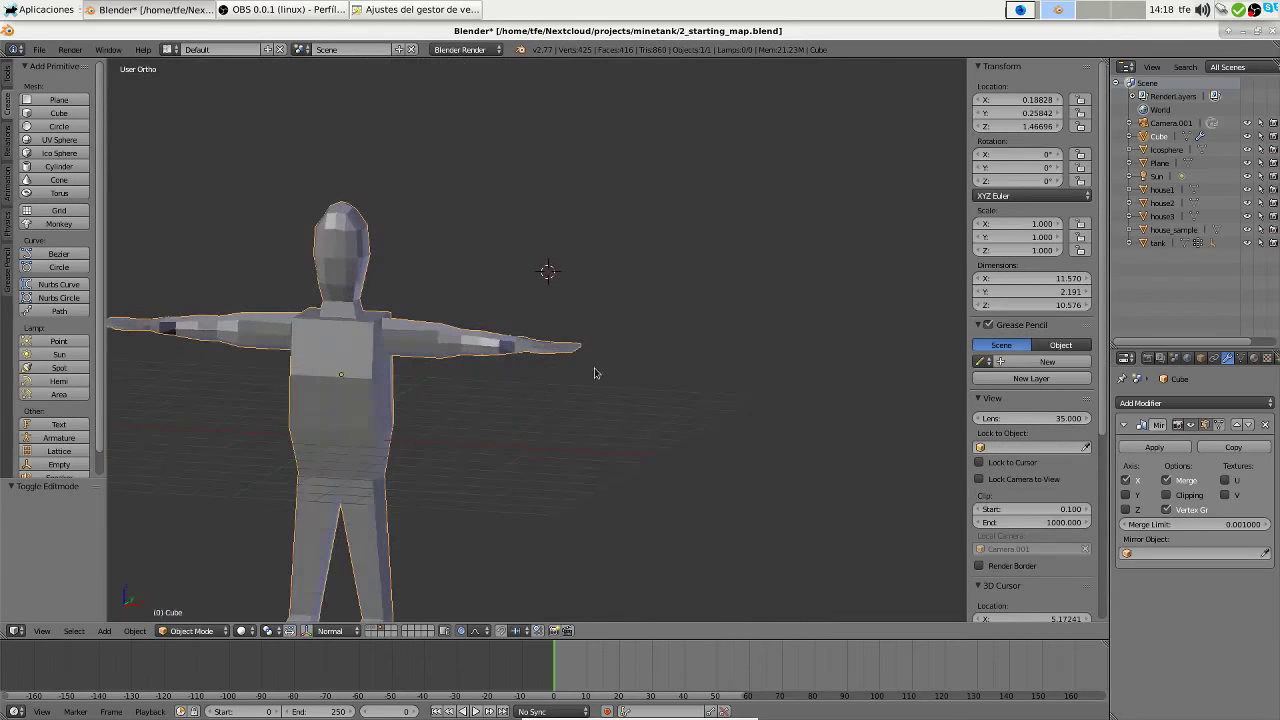
Add a Ctrl+R loop cut running along the fingers
key("Tab")
key("KP_Decimal")
middle_click_drag(560, 370, 433, 420)
key("2")
key("ctrl+r")
left_click(460, 415)
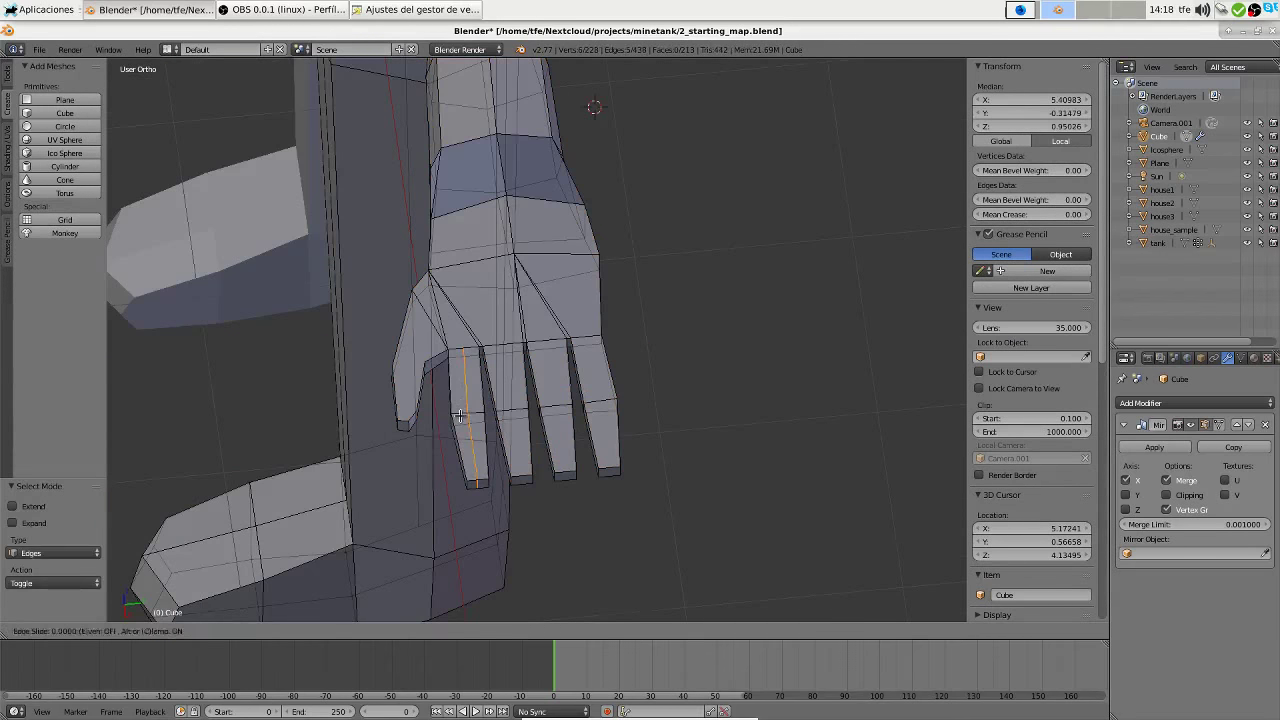
Scale the selected finger vertices along the Z axis
left_click(470, 360)
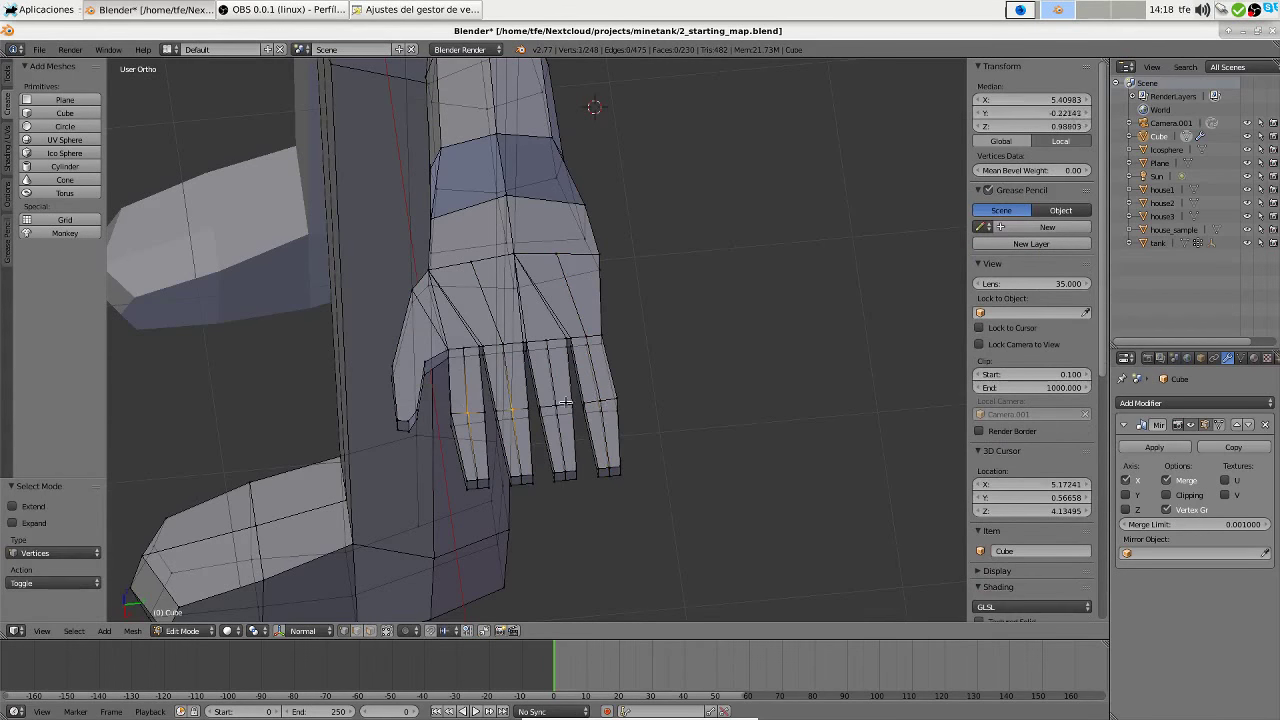
mouse_move(520, 410)
middle_mouse_down()
mouse_move(545, 290)
mouse_move(586, 380)
mouse_move(477, 267)
middle_mouse_up()
key("s")
key("z")
left_click(571, 362)
Raise a few knuckle and finger vertices slightly along Z
middle_click_drag(394, 271, 480, 370)
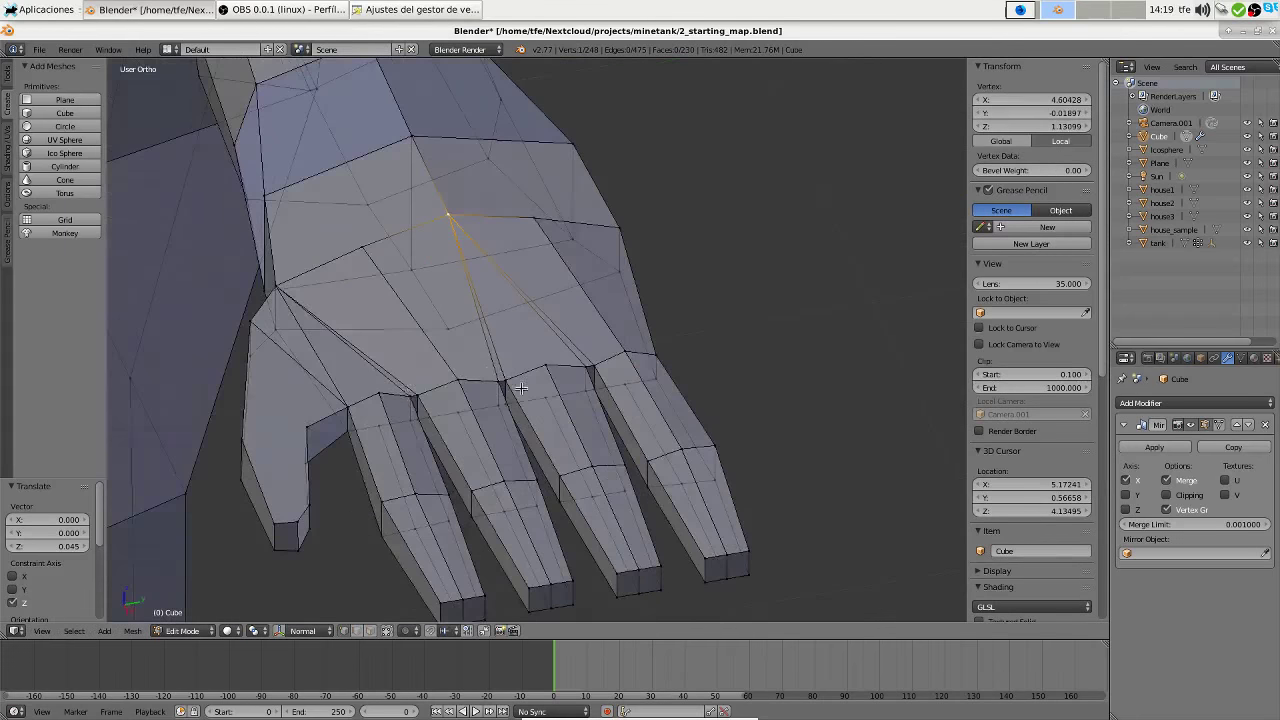
right_click(495, 382)
key("g")
key("z")
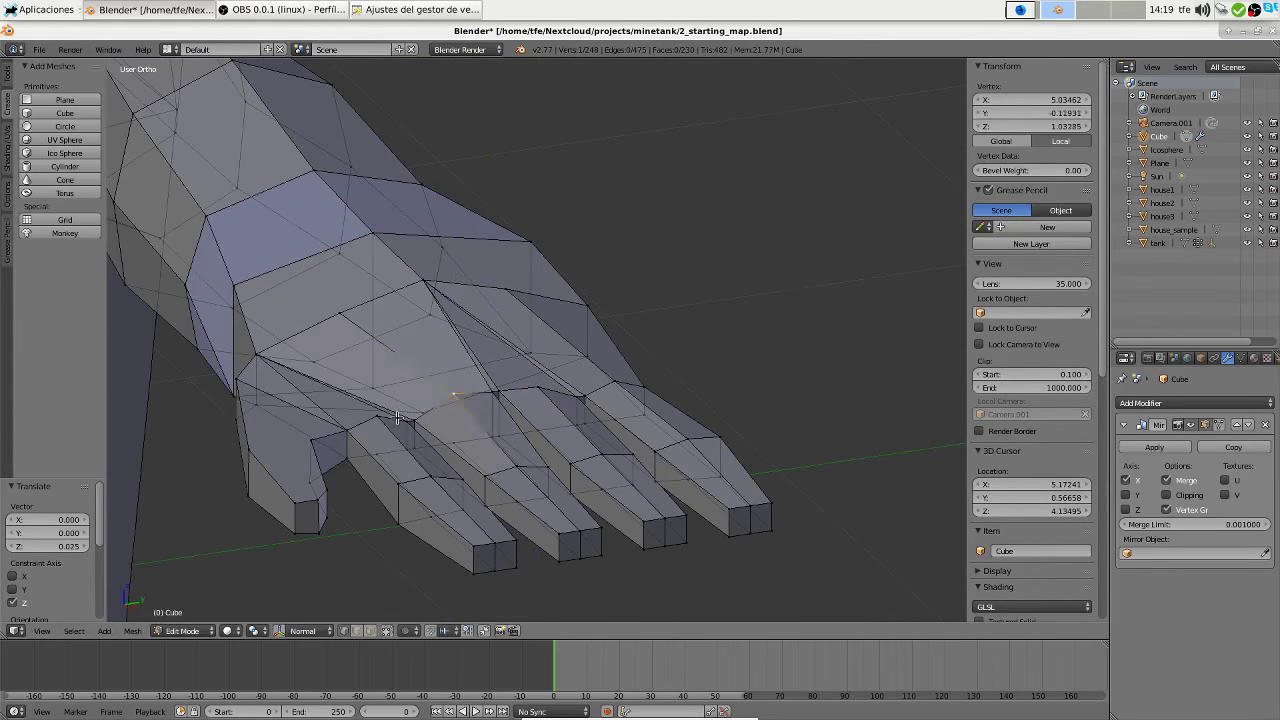
right_click(400, 415, "shift")
middle_click_drag(591, 394, 580, 520)
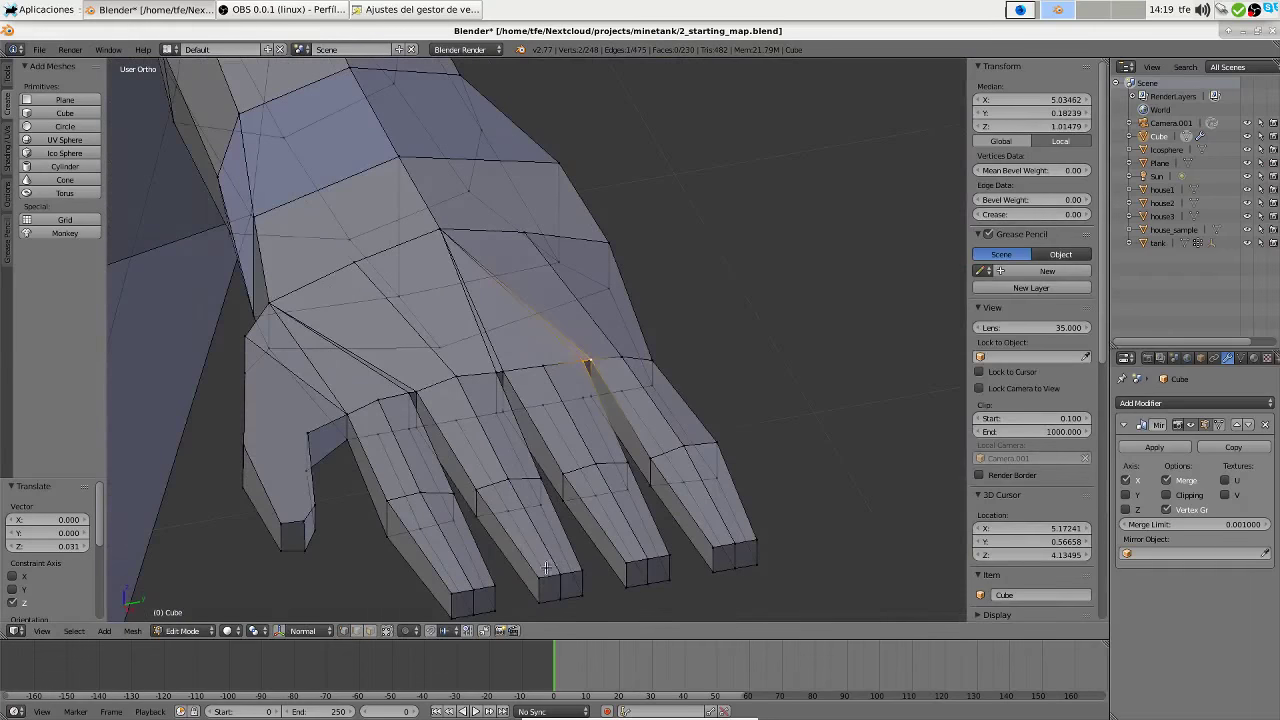
right_click(560, 577)
right_click(645, 550, "shift")
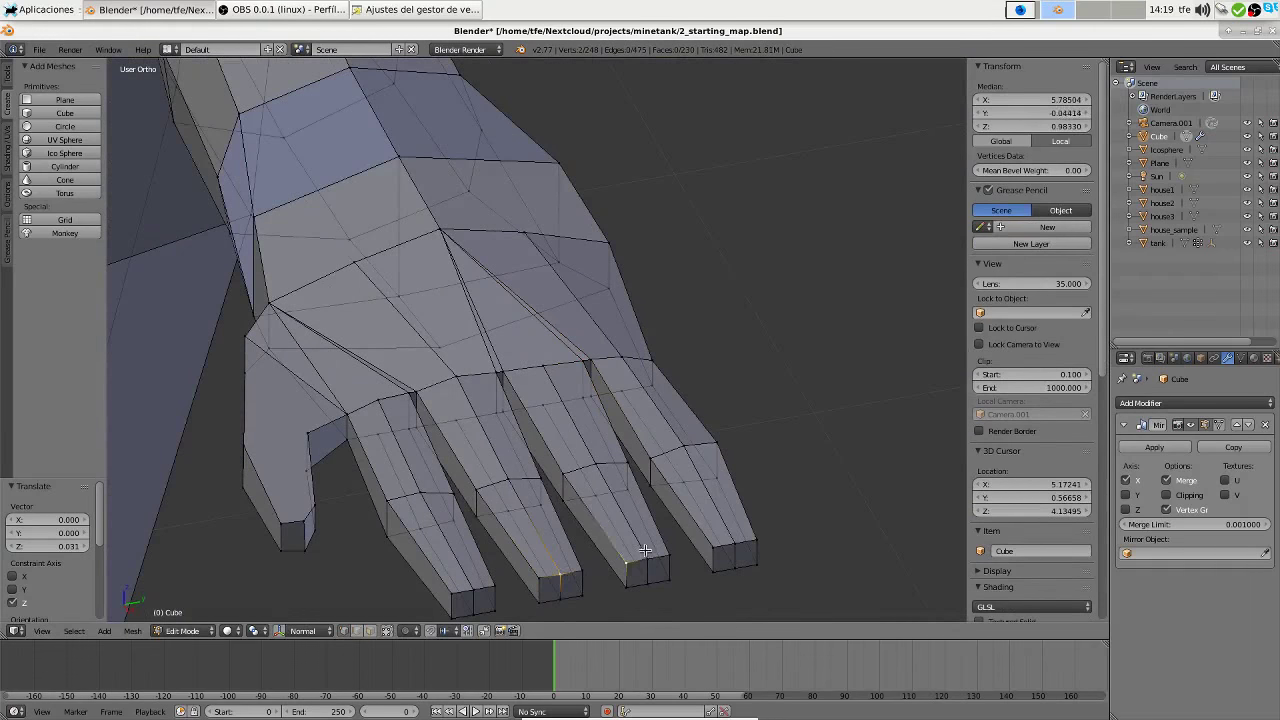
left_click(733, 580)
middle_click_drag(733, 580, 794, 423)
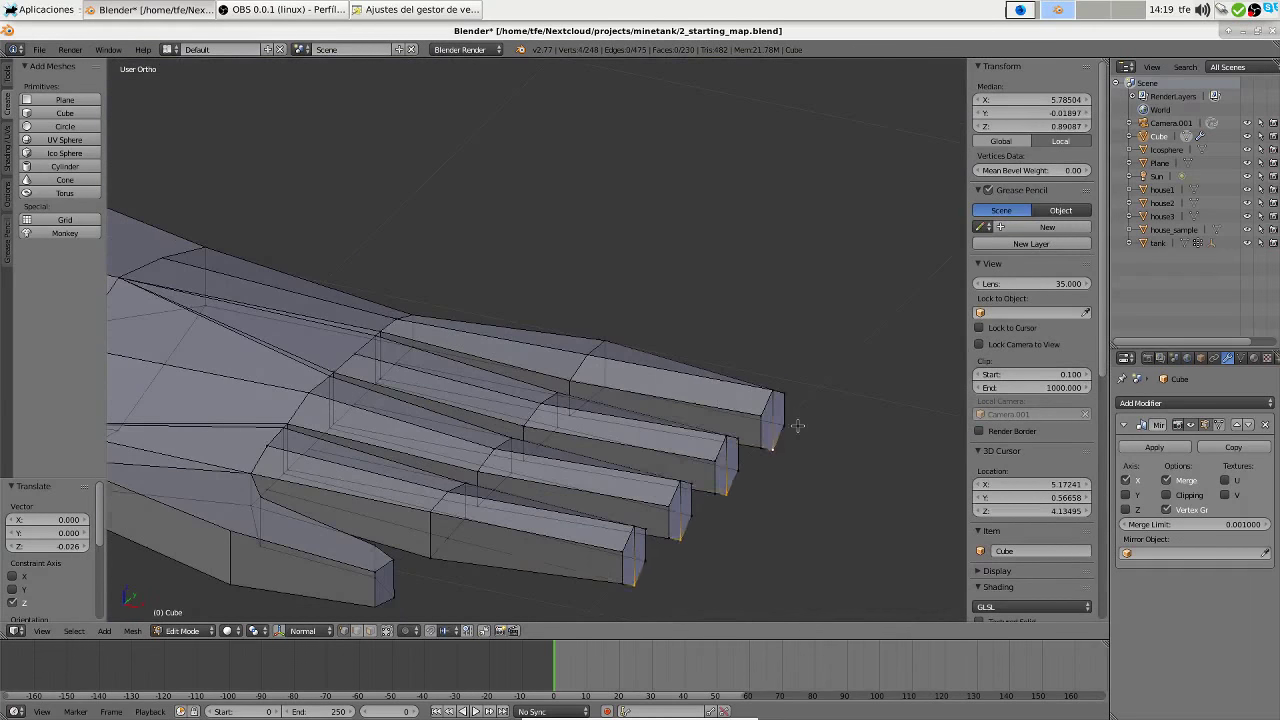
Subdivide the four fingertip edges with smoothness 1.000 to round the tips
key("ctrl+Tab")
right_click(776, 410)
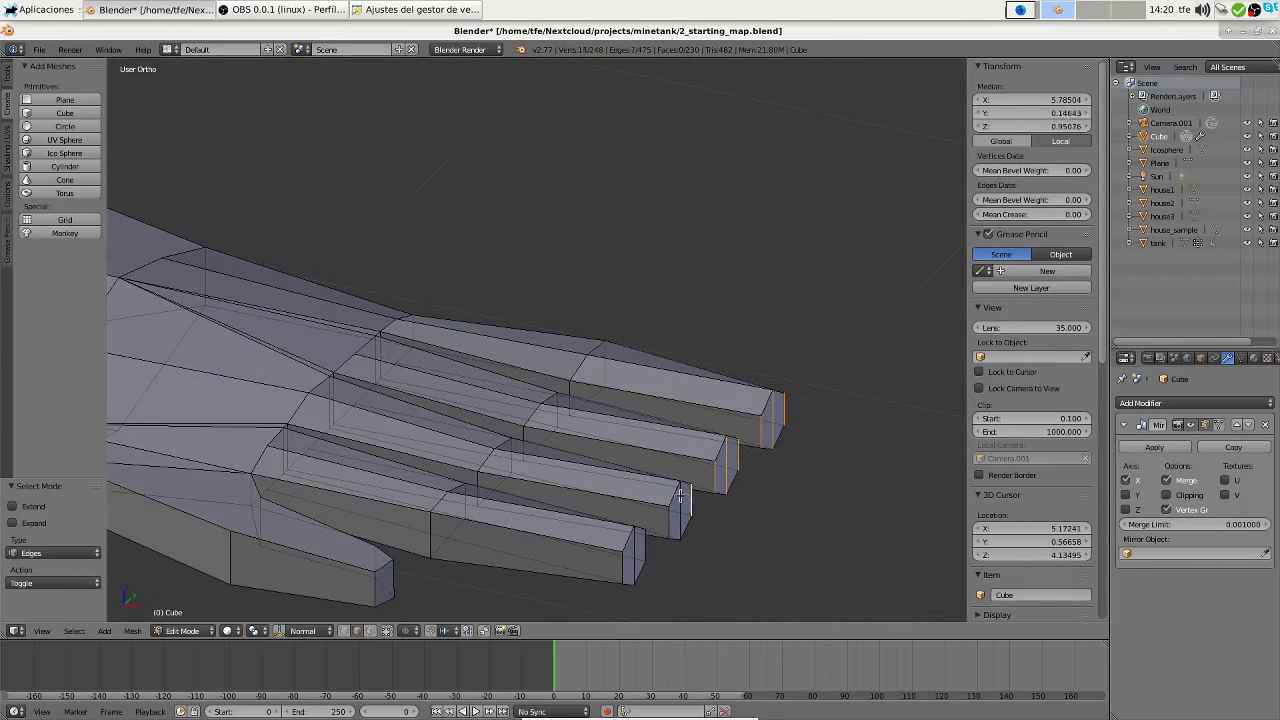
key("w")
left_click(600, 401)
In vertex mode, pull the fingertip vertices outward into points and scale them along X
middle_click_drag(600, 401, 743, 430)
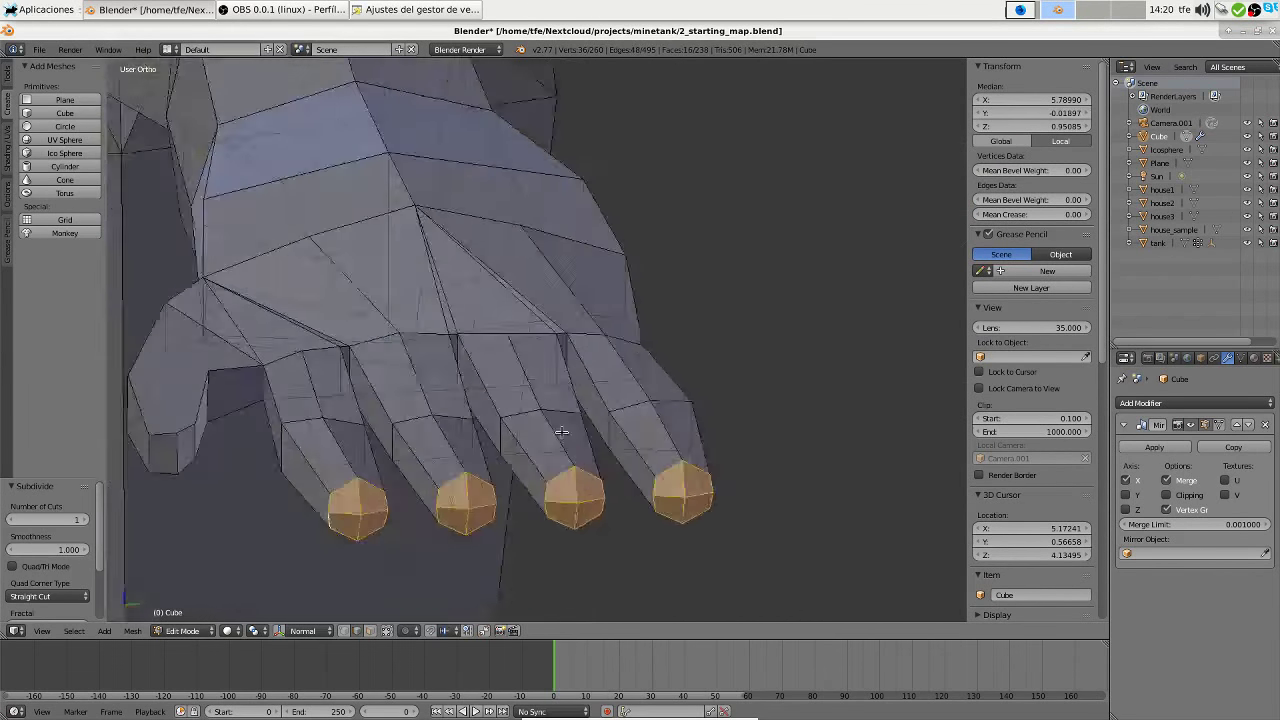
key("KP_1")
key("ctrl+Tab")
left_click(457, 371)
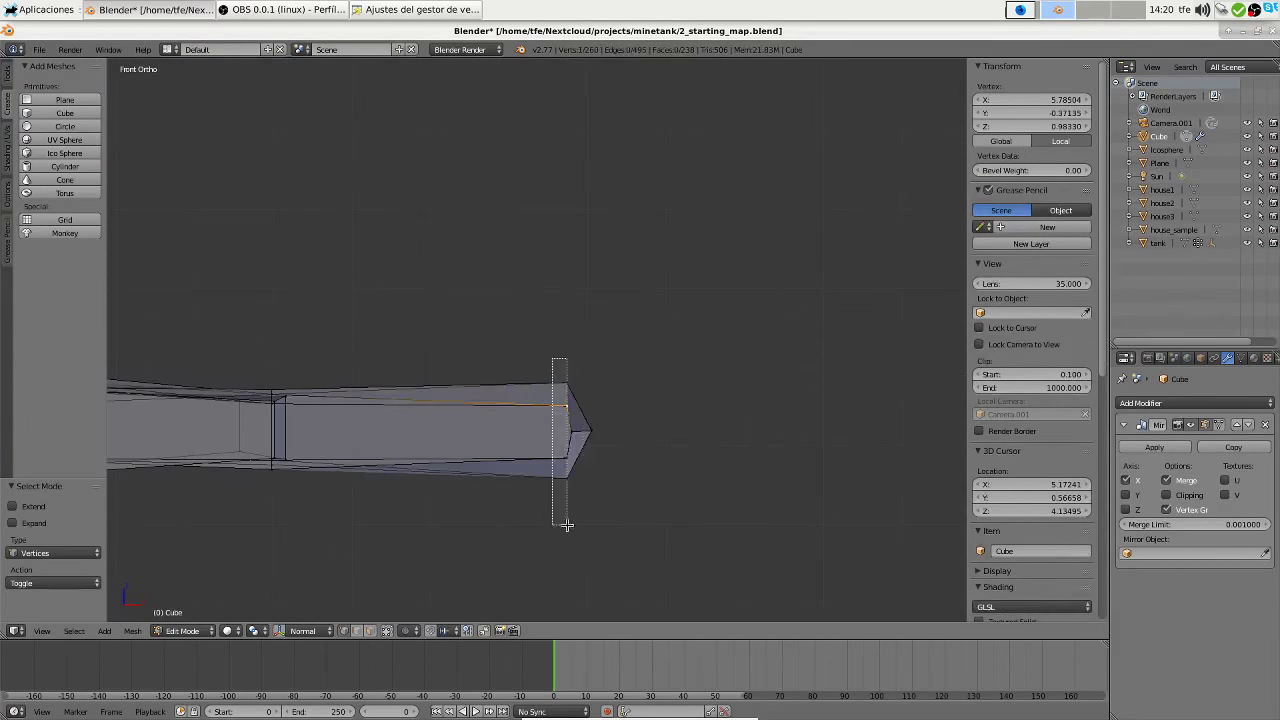
key("g")
left_click(541, 408)
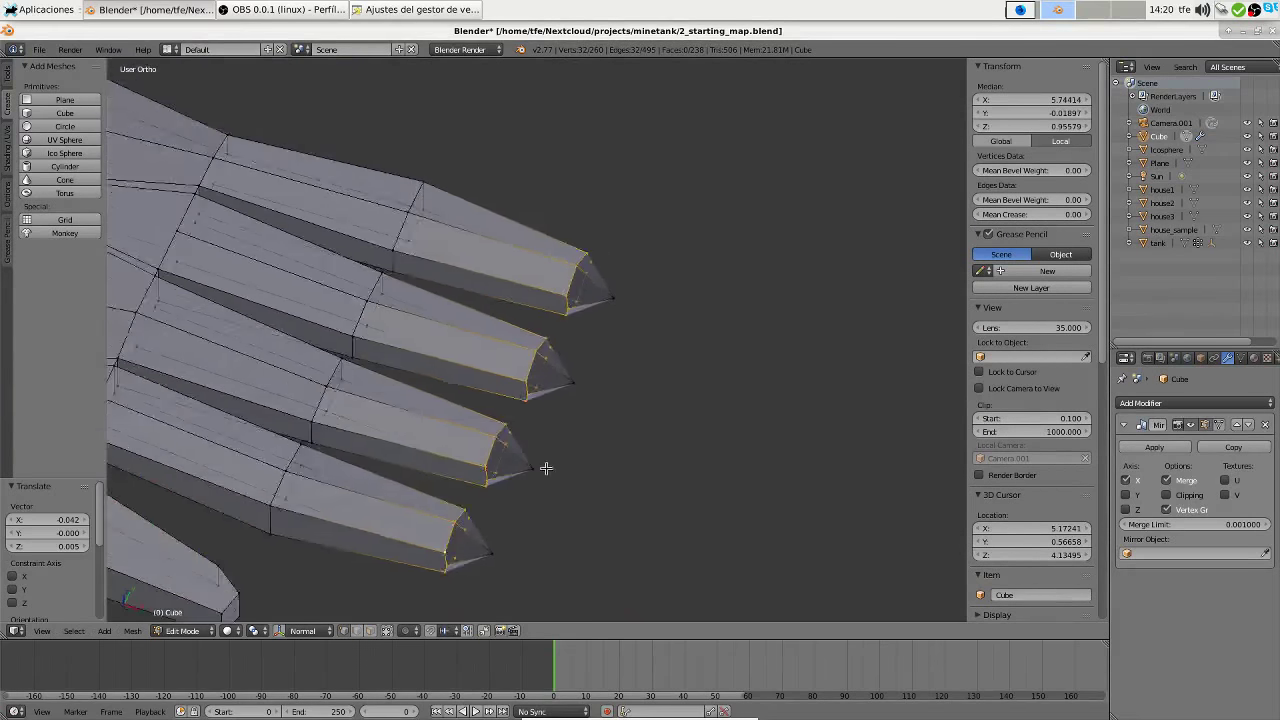
middle_click_drag(541, 408, 500, 357)
key("s")
key("x")
key("Escape")
Clear the selection and inspect the fingers before settling on a top-down view of the hand
key("a")
key("b")
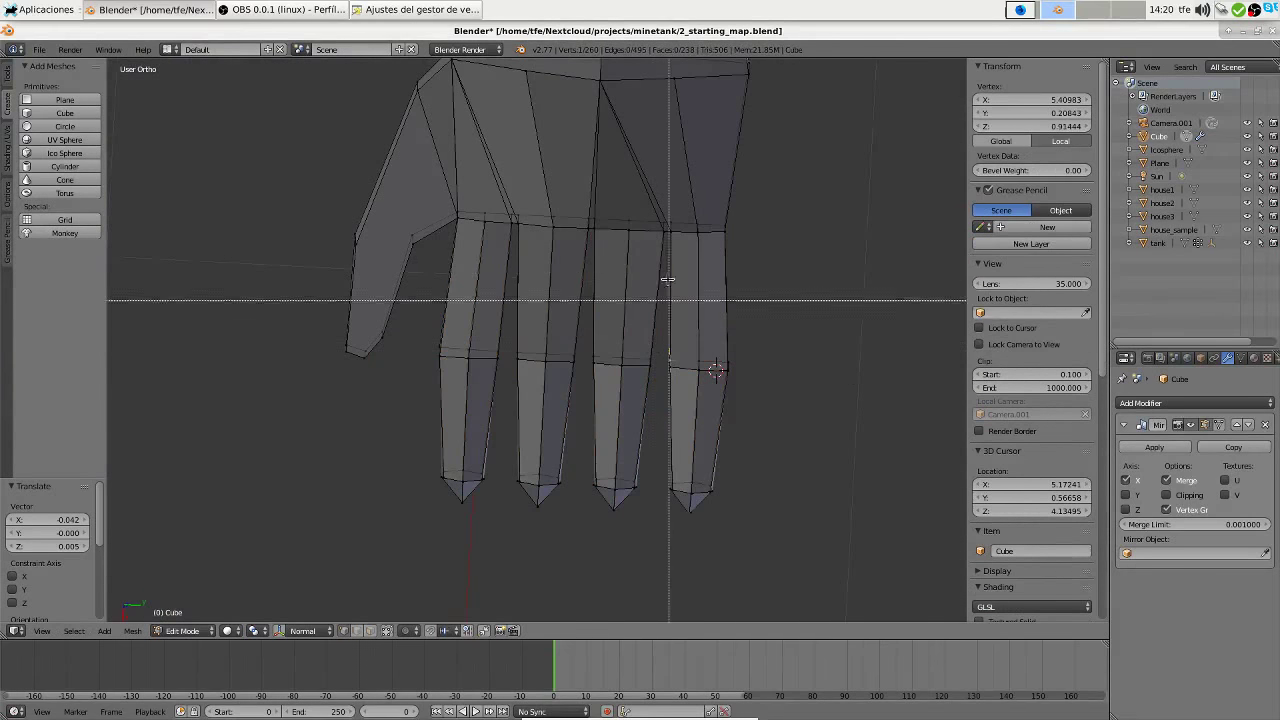
scroll(632, 327, "down", 3)
mouse_move(623, 151)
middle_mouse_down()
mouse_move(640, 320)
mouse_move(600, 380)
mouse_move(483, 419)
mouse_move(533, 299)
middle_mouse_up()
scroll(649, 334, "up", 2)
scroll(657, 335, "up", 2)
scroll(657, 335, "down", 2)
scroll(551, 419, "up", 3)
key("KP_7")
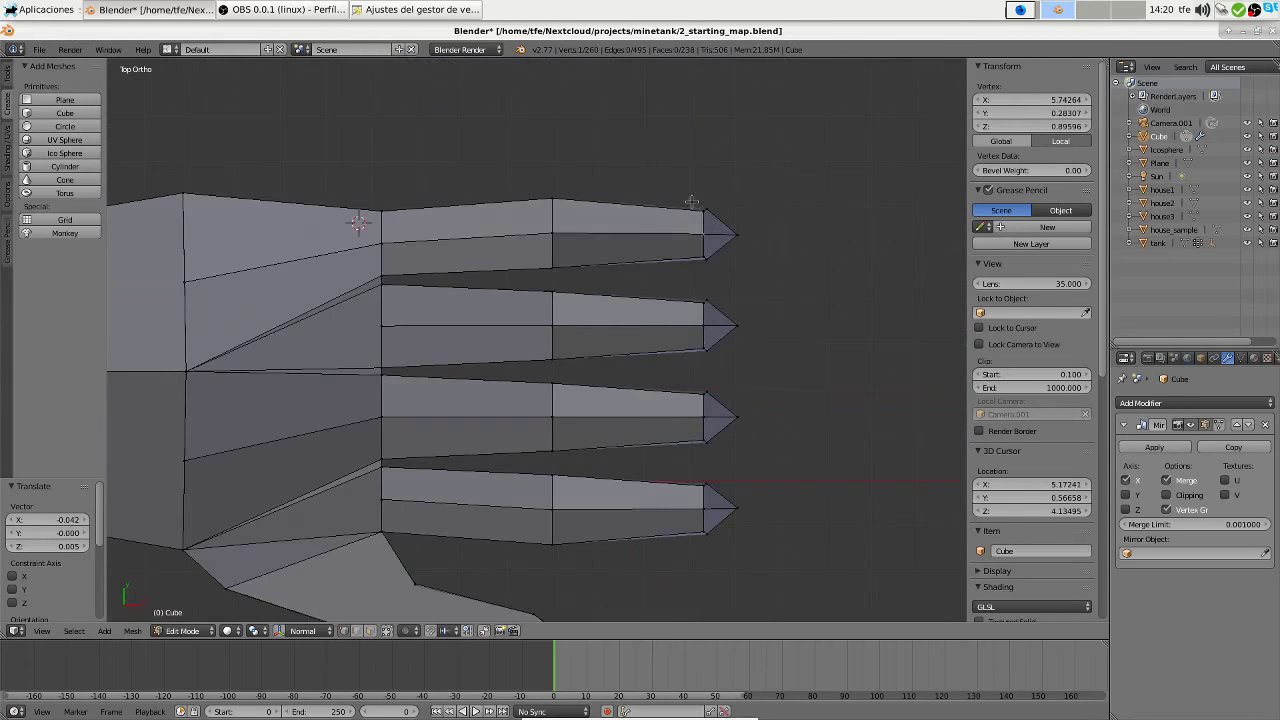
Box-select the third fingertip and extend the third finger farther out
right_click(729, 277)
right_click(771, 464)
key("ctrl+z")
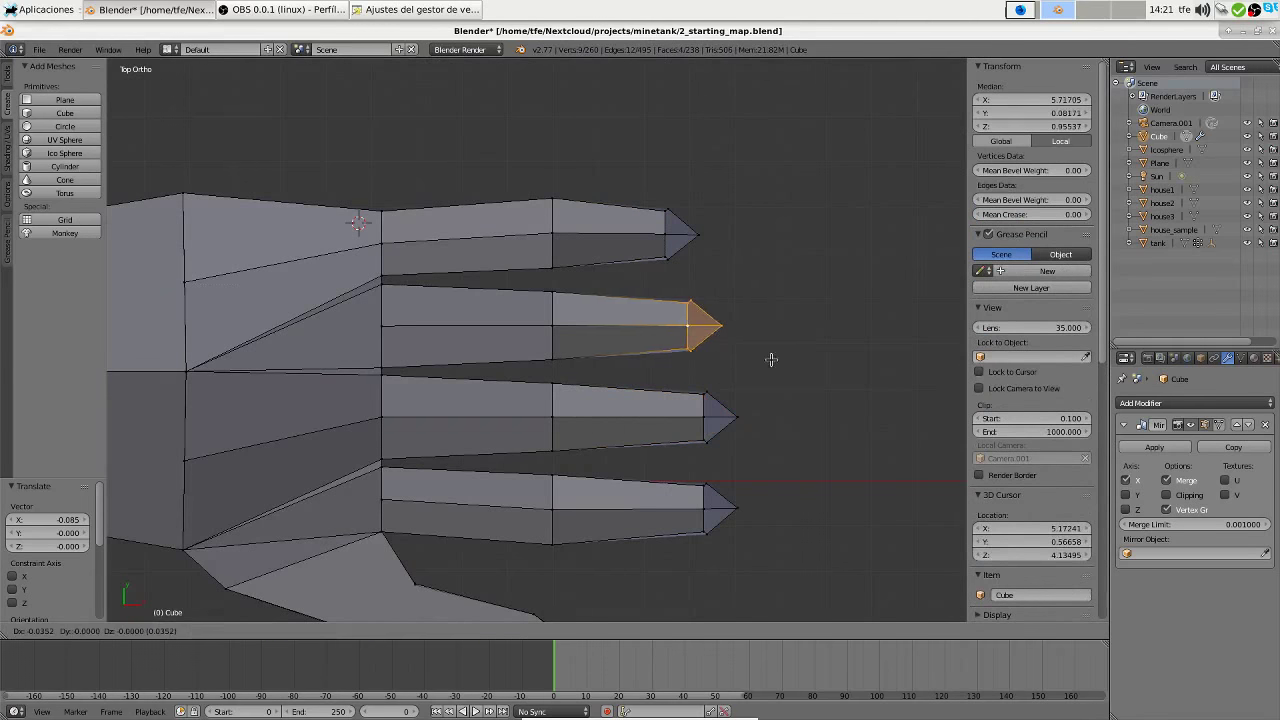
key("b")
left_click_drag(700, 391, 749, 443)
key("g")
Move the second fingertip and the top finger's vertex ring to adjust their lengths
right_click(752, 362)
key("g")
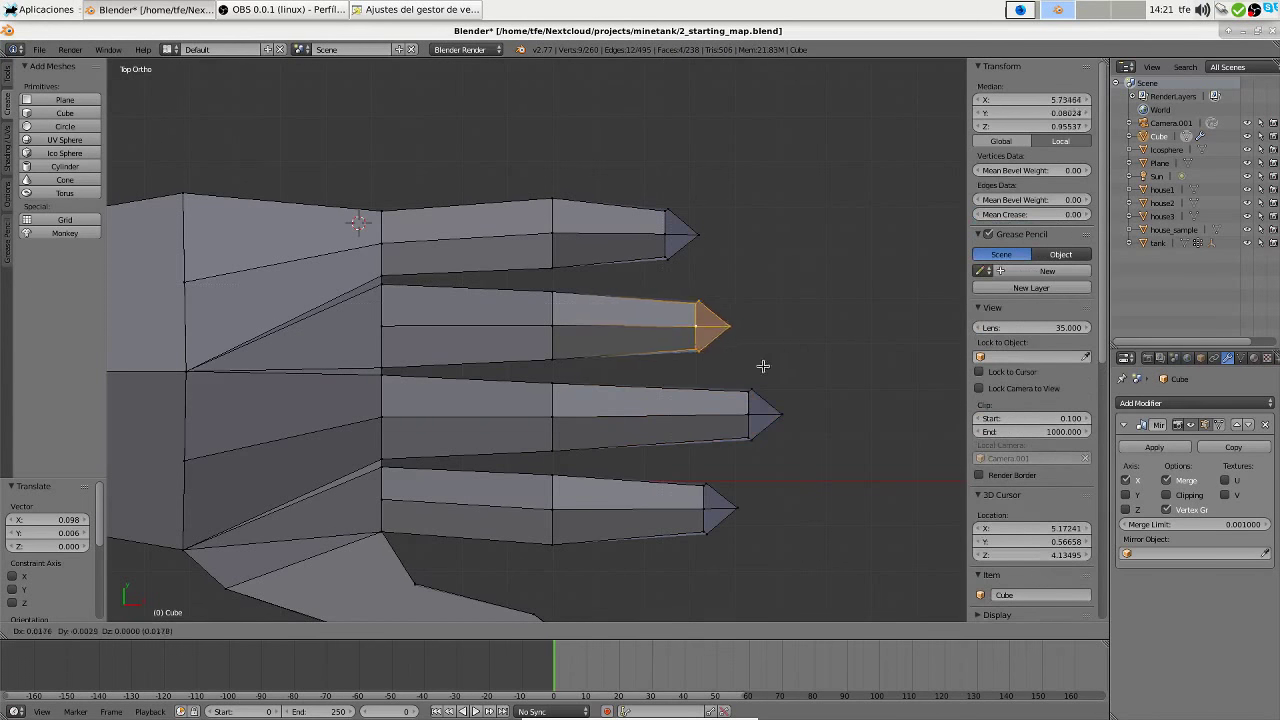
right_click(537, 201)
key("g")
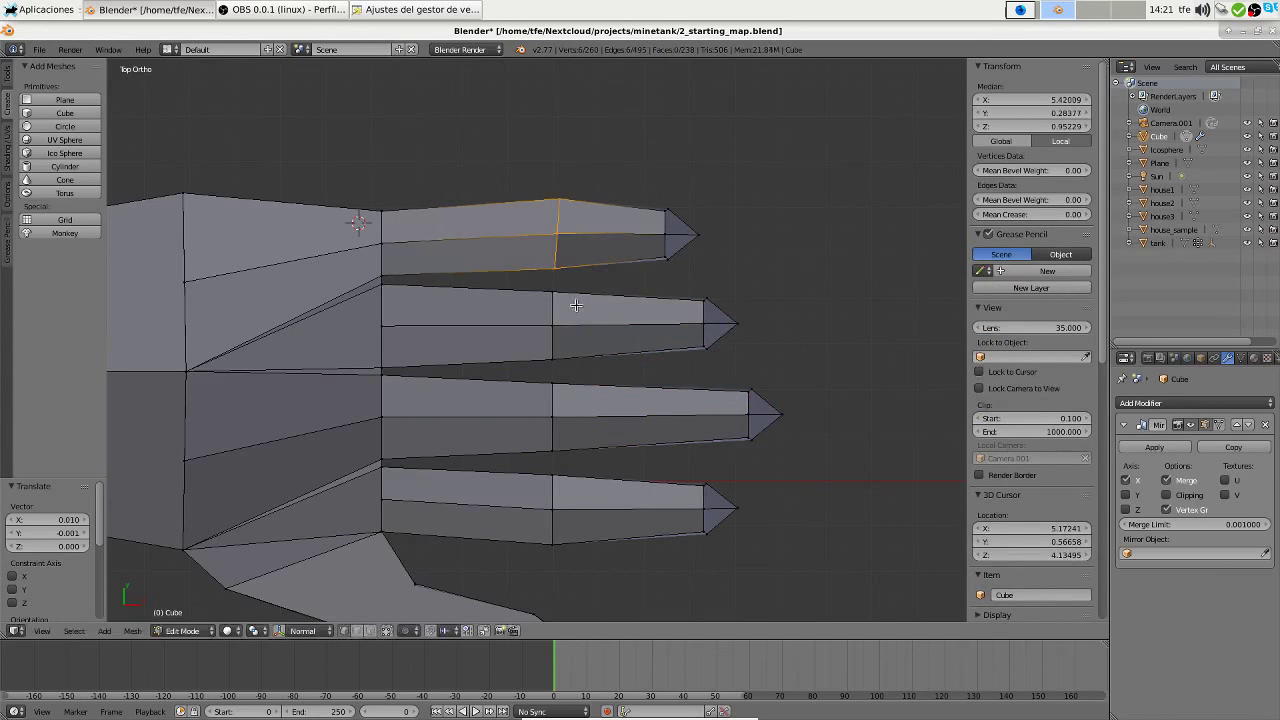
left_click(650, 570)
Lengthen the third finger's end section and rotate and nudge the fingertip
right_click(720, 508)
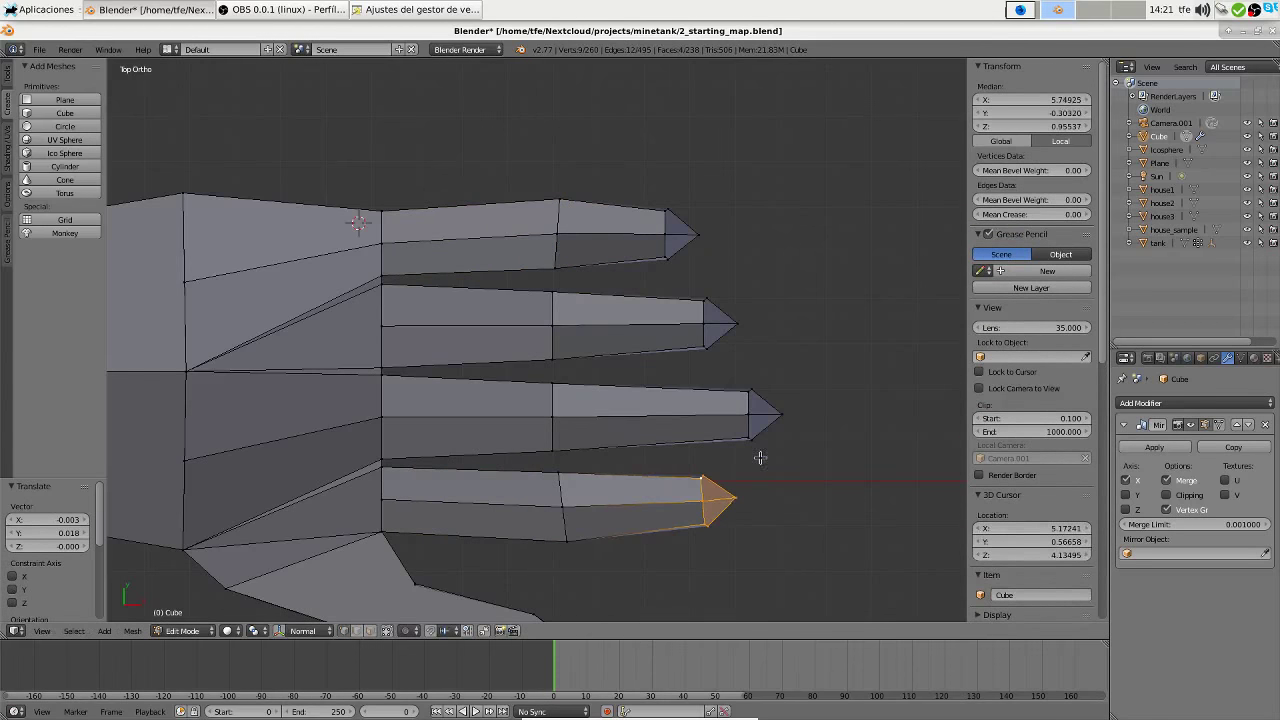
right_click(614, 466)
right_click_drag(594, 457, 586, 463, "shift")
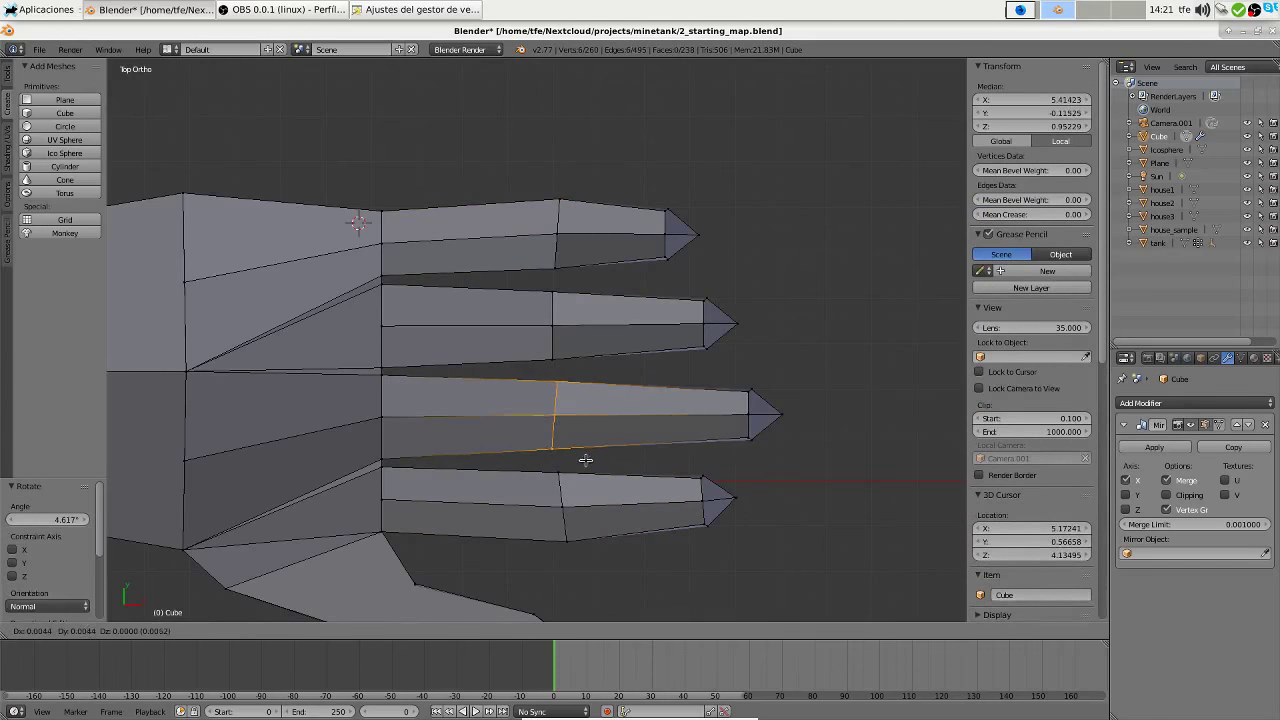
key("r")
left_click(790, 461)
key("g")
mouse_move(749, 361)
middle_mouse_down()
mouse_move(746, 294)
mouse_move(663, 322)
middle_mouse_up()
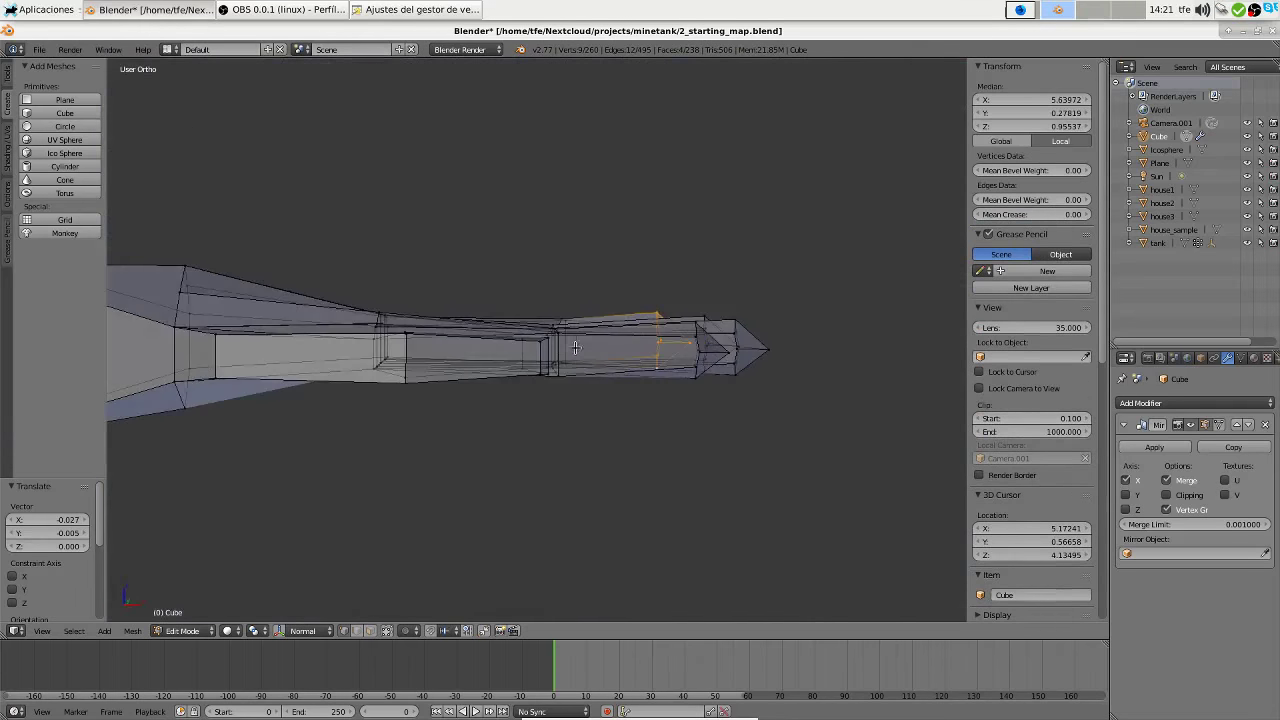
Box-select the edge loop across the fingers and move its vertices to bend the fingers
key("KP_3")
key("KP_1")
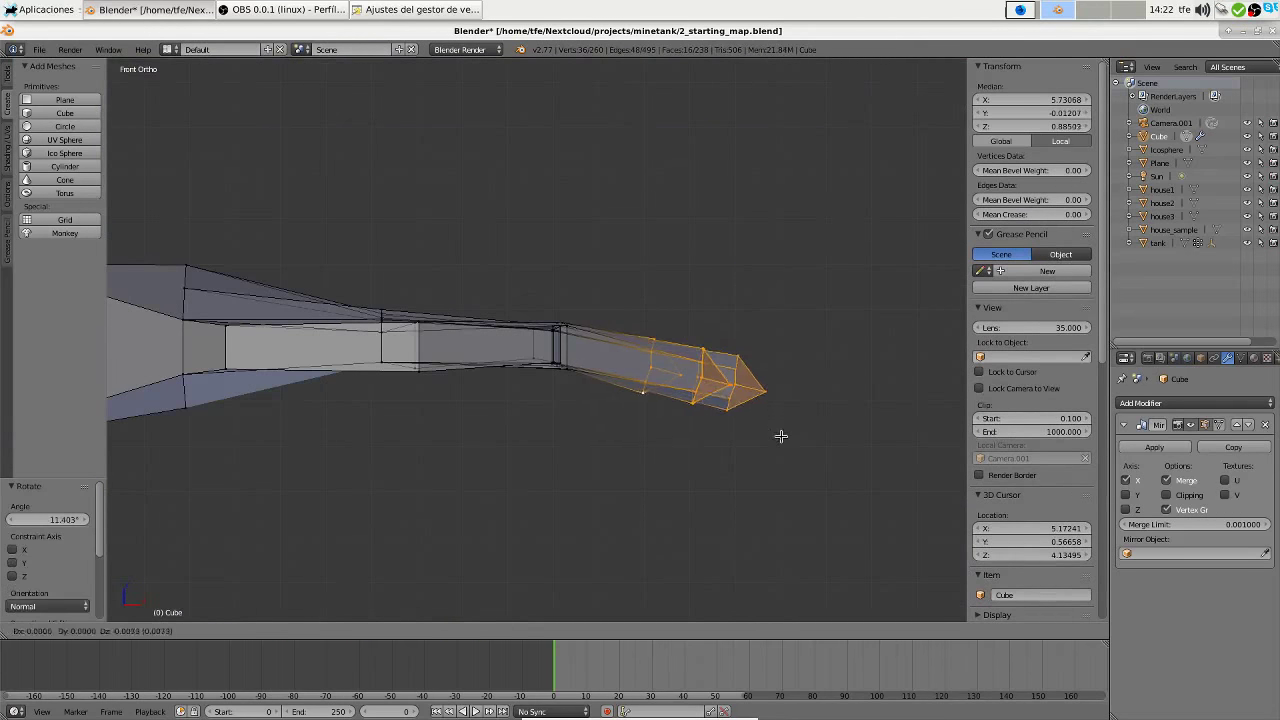
middle_click_drag(781, 436, 700, 380)
key("b")
left_click_drag(517, 266, 600, 505)
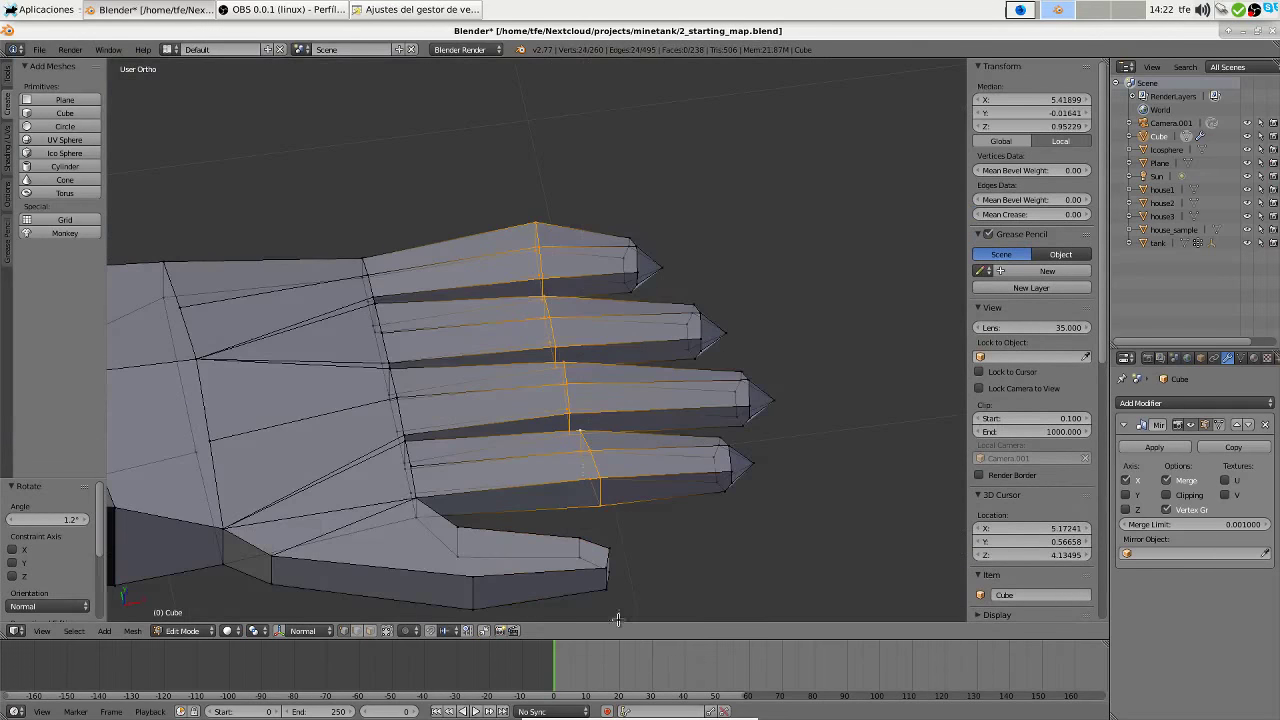
key("KP_3")
key("KP_1")
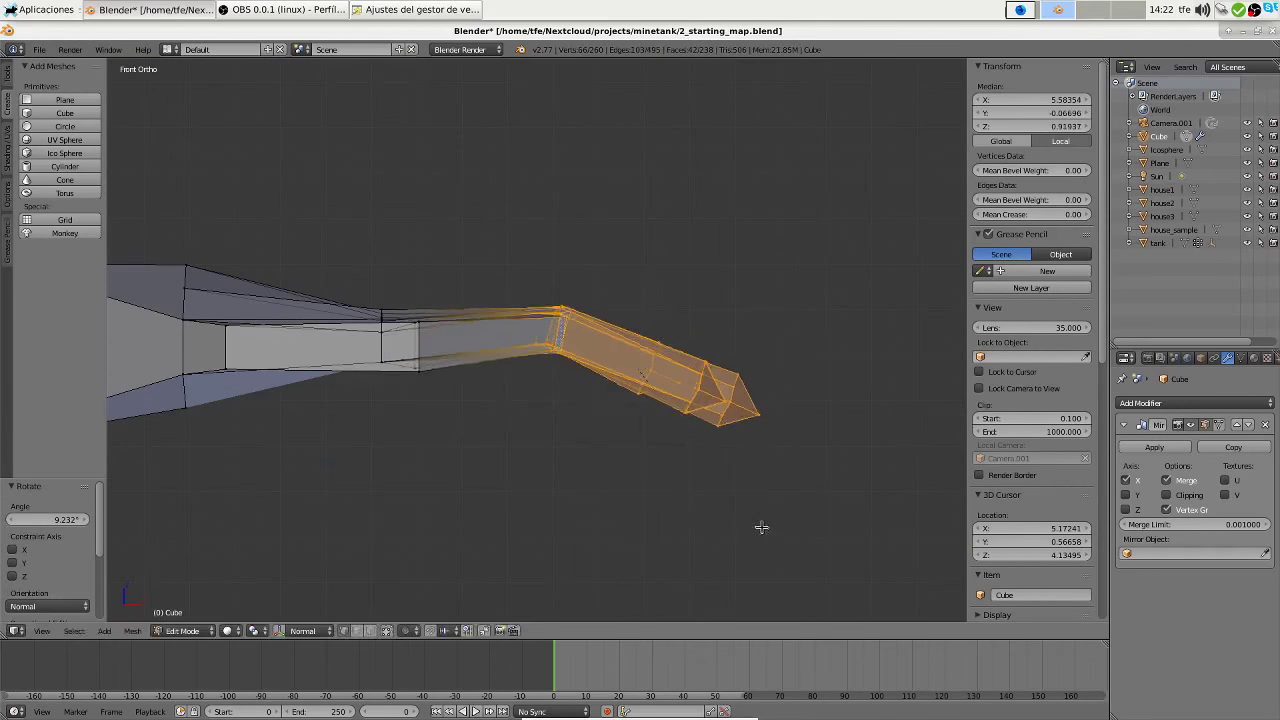
key("ctrl+z")
key("ctrl+z")
key("ctrl+shift+z")
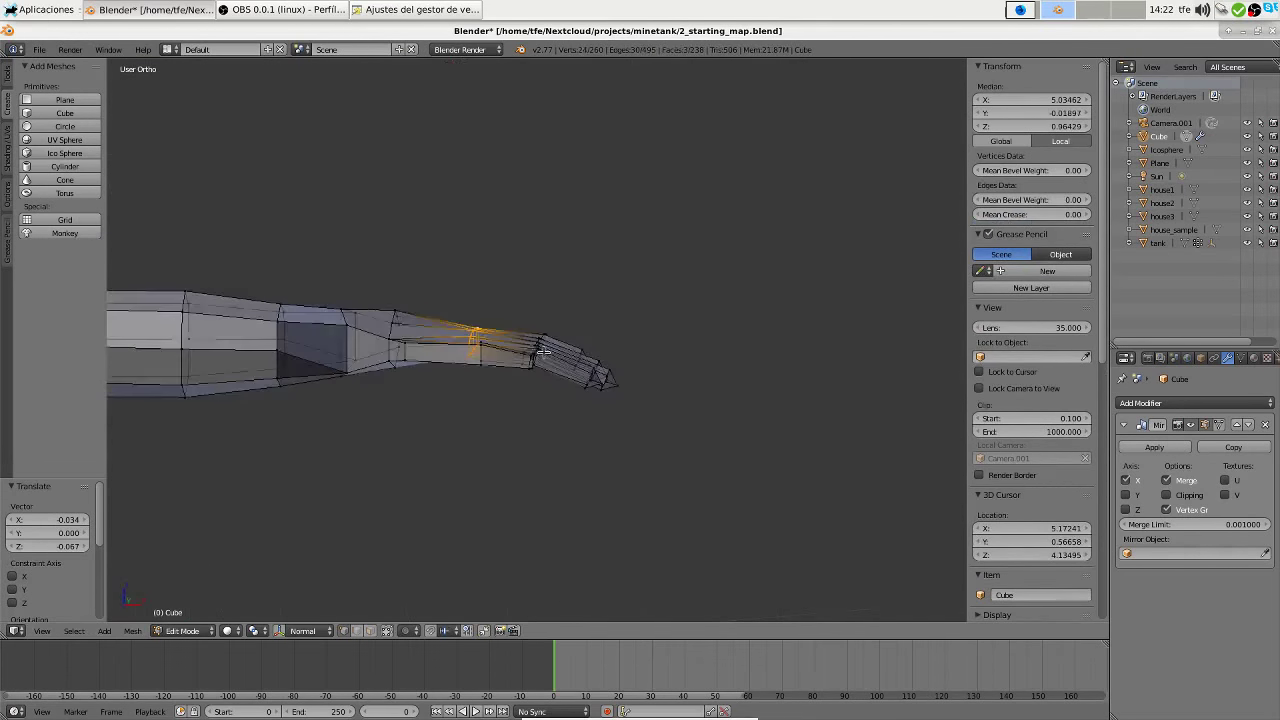
key("g")
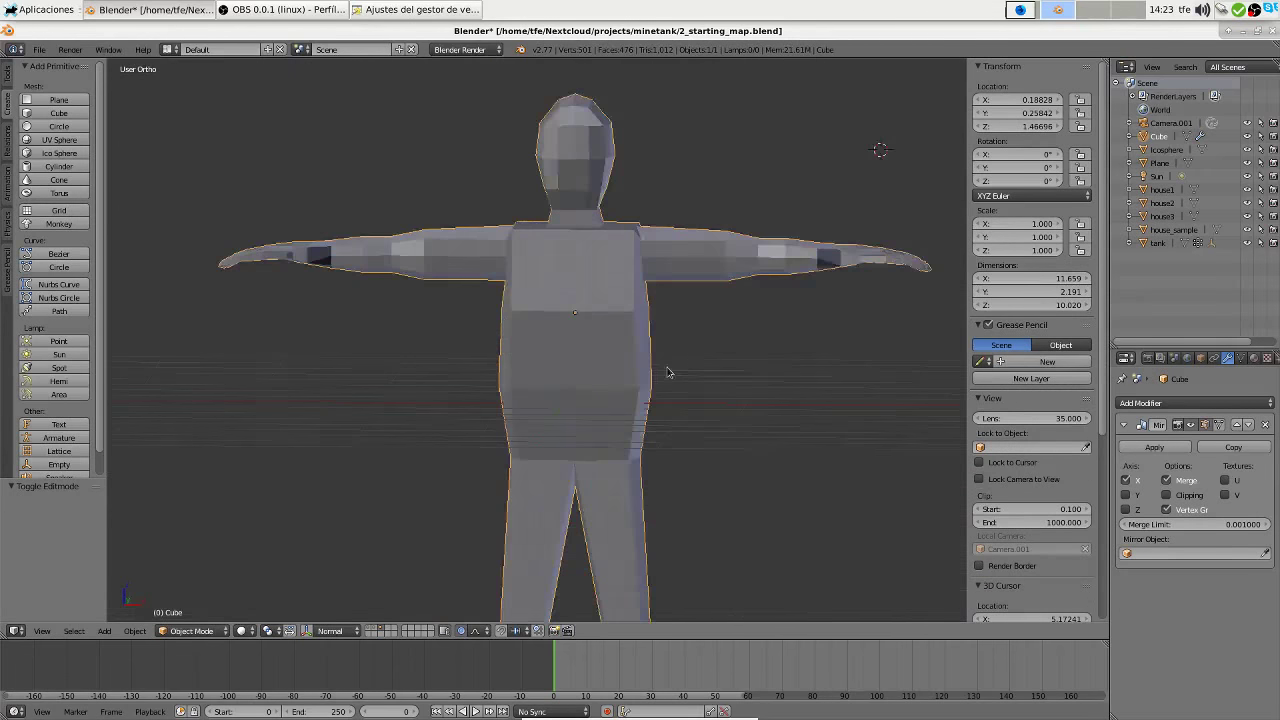
Subdivide the lower-leg faces and place the new edge loop on the leg
key("Tab")
key("a")
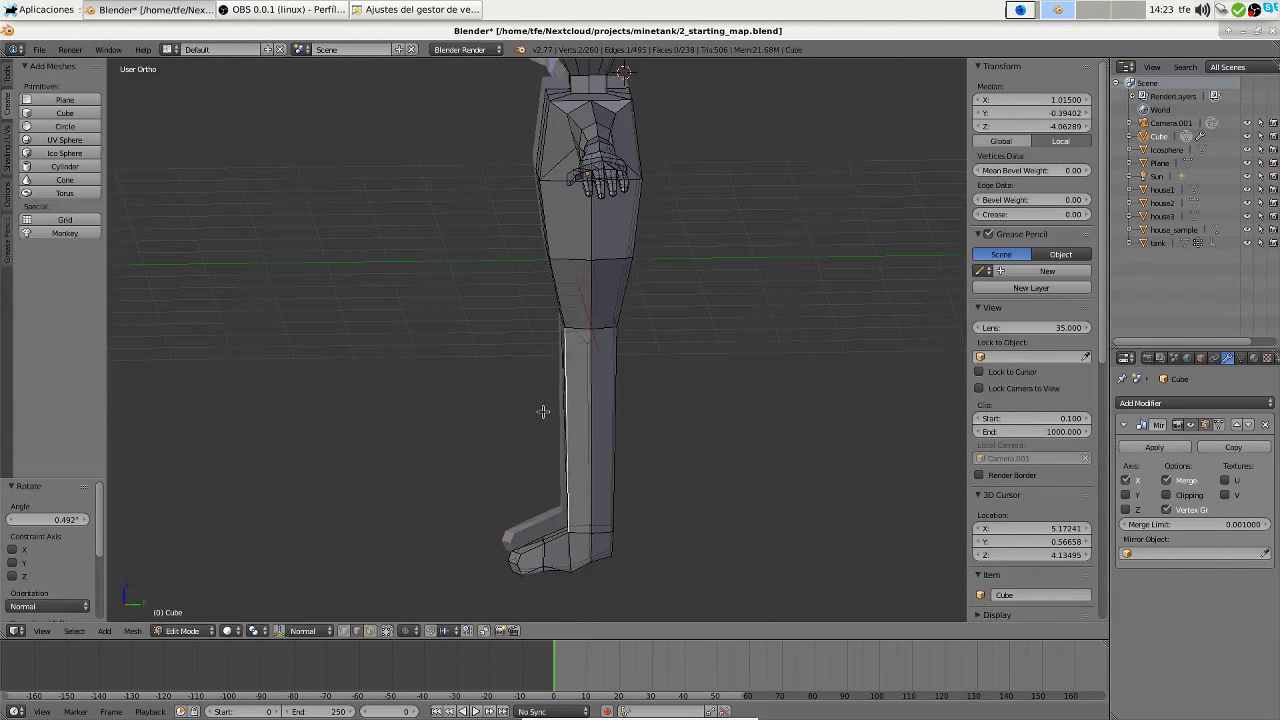
right_click(590, 410, "alt")
key("w")
left_click(628, 408)
key("KP_Decimal")
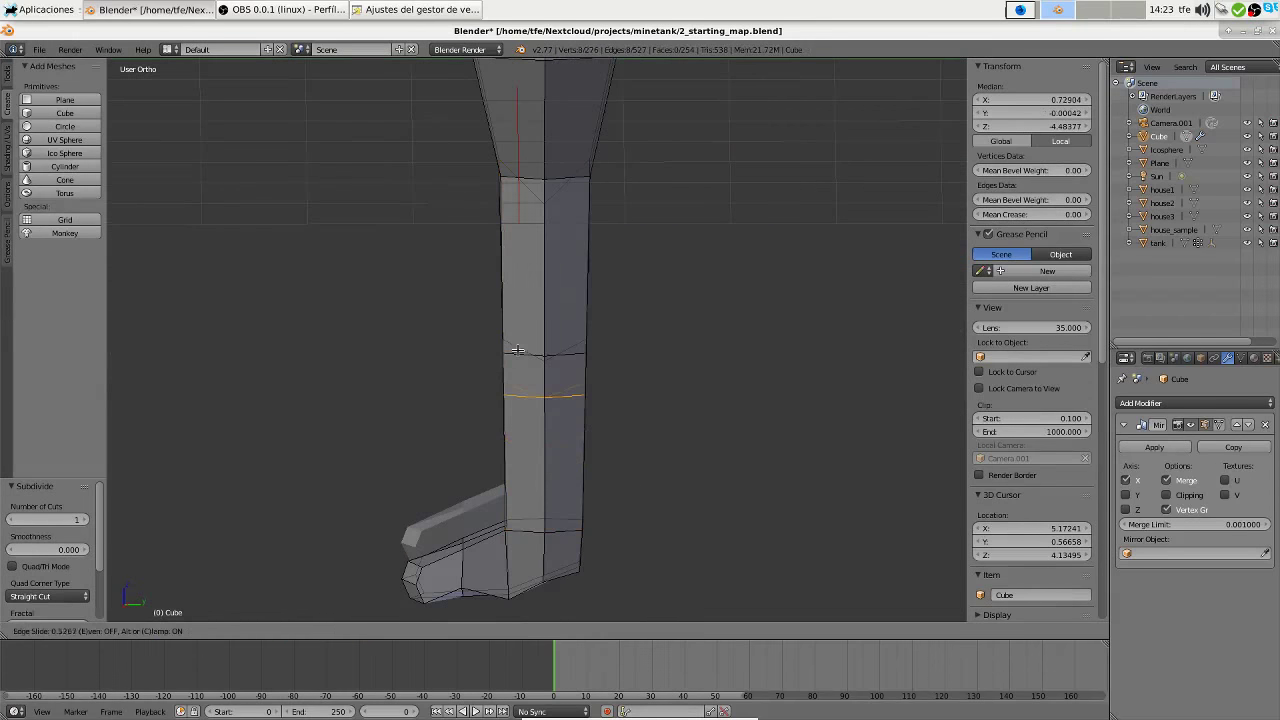
left_click(524, 357)
key("Tab")
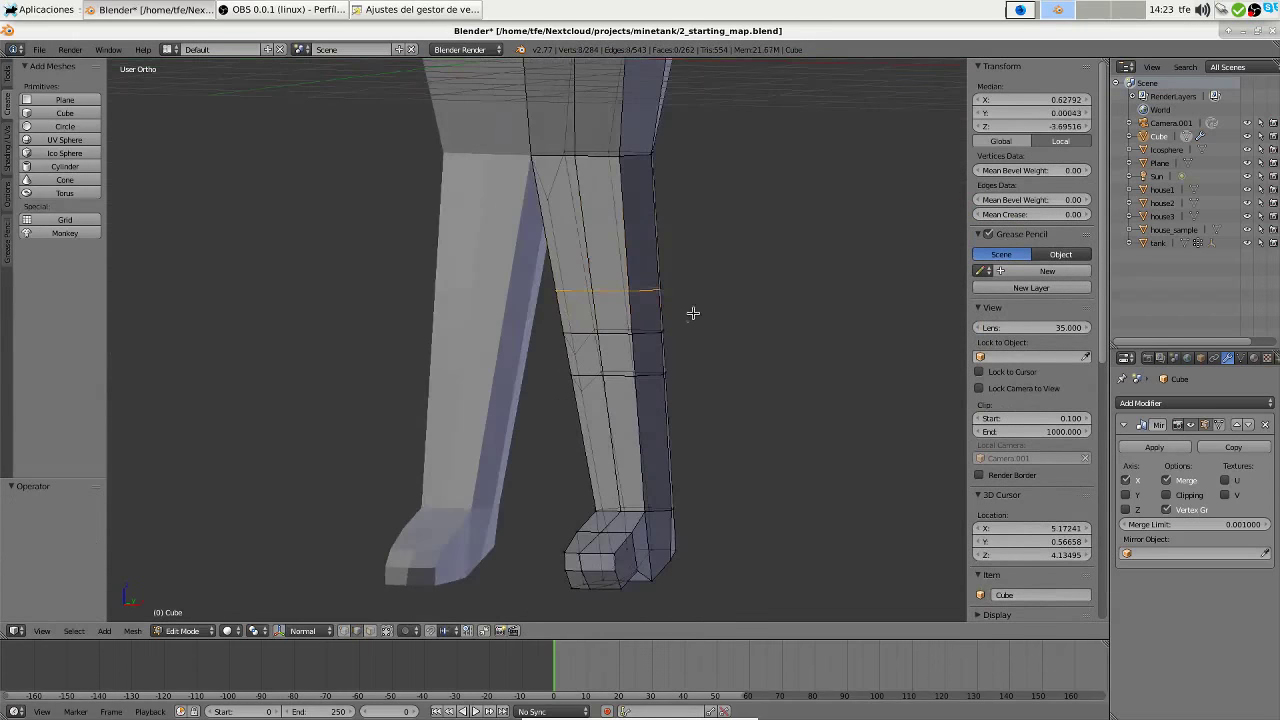
key("Tab")
In edge mode, select a leg loop and flatten it along Z
key("ctrl+Tab")
left_click(556, 304)
right_click(655, 294, "alt")
key("s")
key("z")
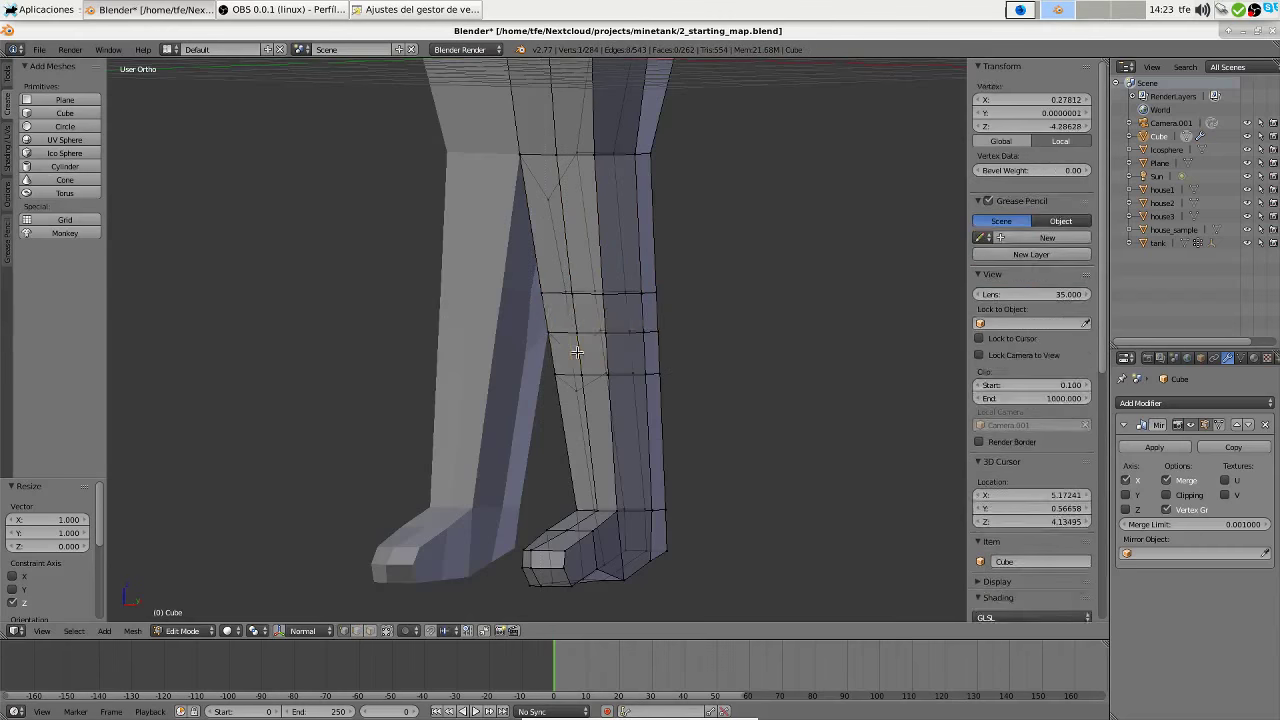
Select the loop one lower on the leg and tilt it from the front view
middle_click_drag(763, 423, 549, 374)
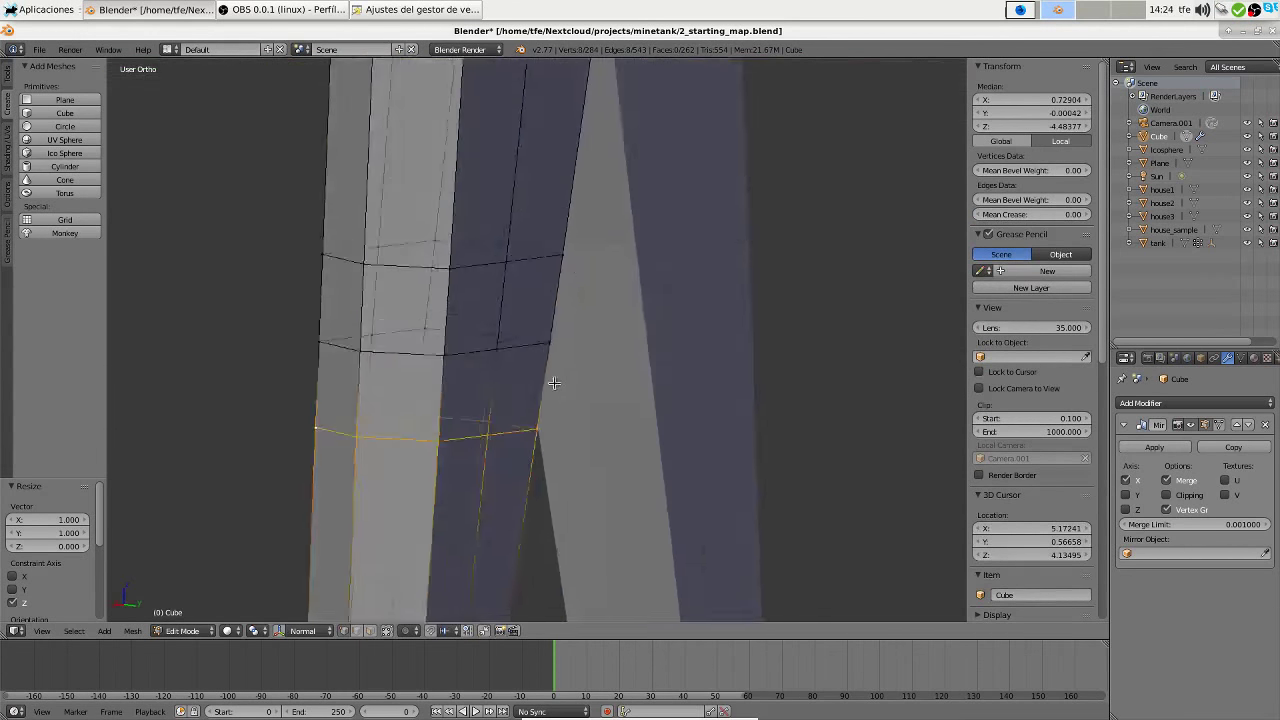
right_click(441, 366, "alt")
key("KP_1")
left_click(808, 321)
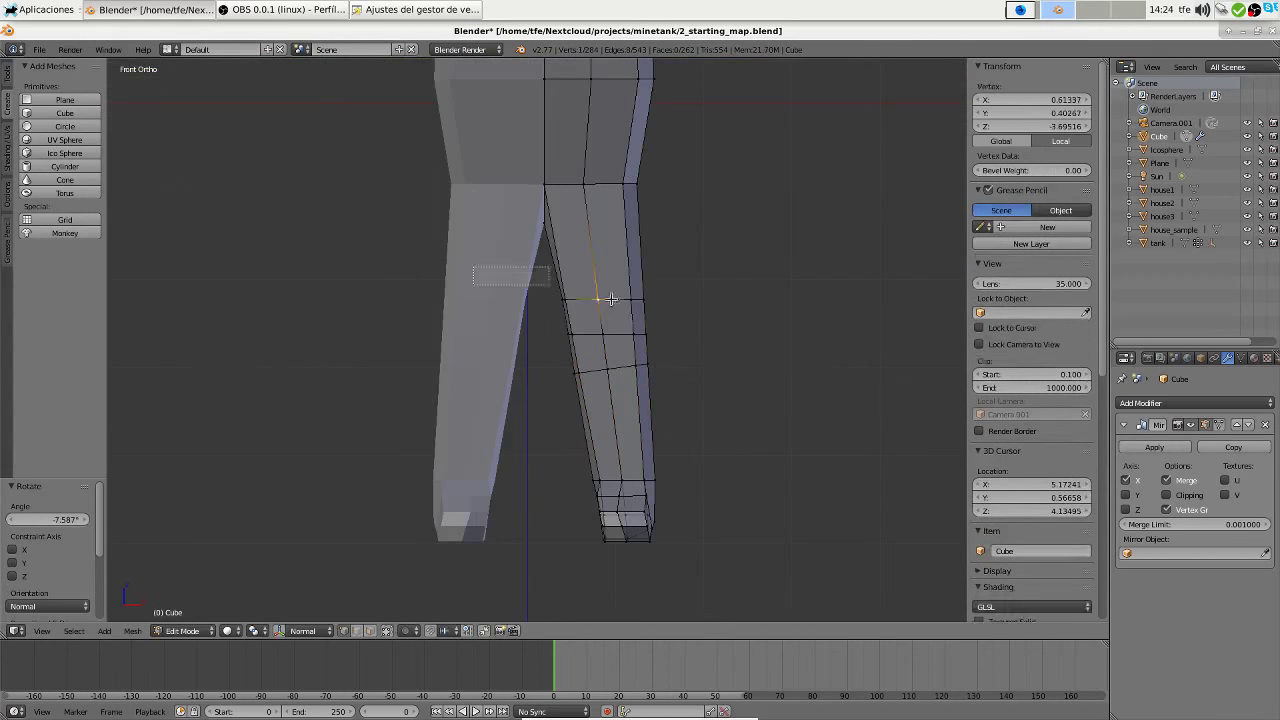
middle_click_drag(709, 323, 643, 354)
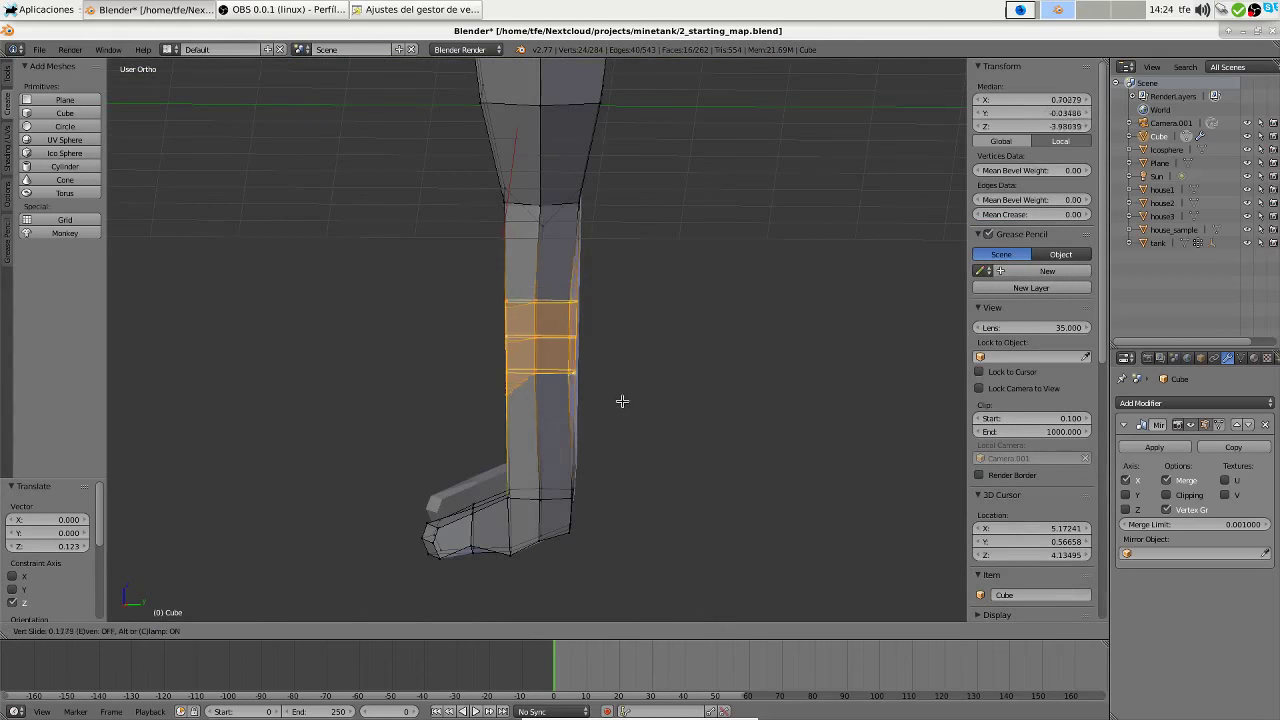
right_click(576, 399)
scroll(590, 385, "down", 5)
scroll(630, 355, "down", 4)
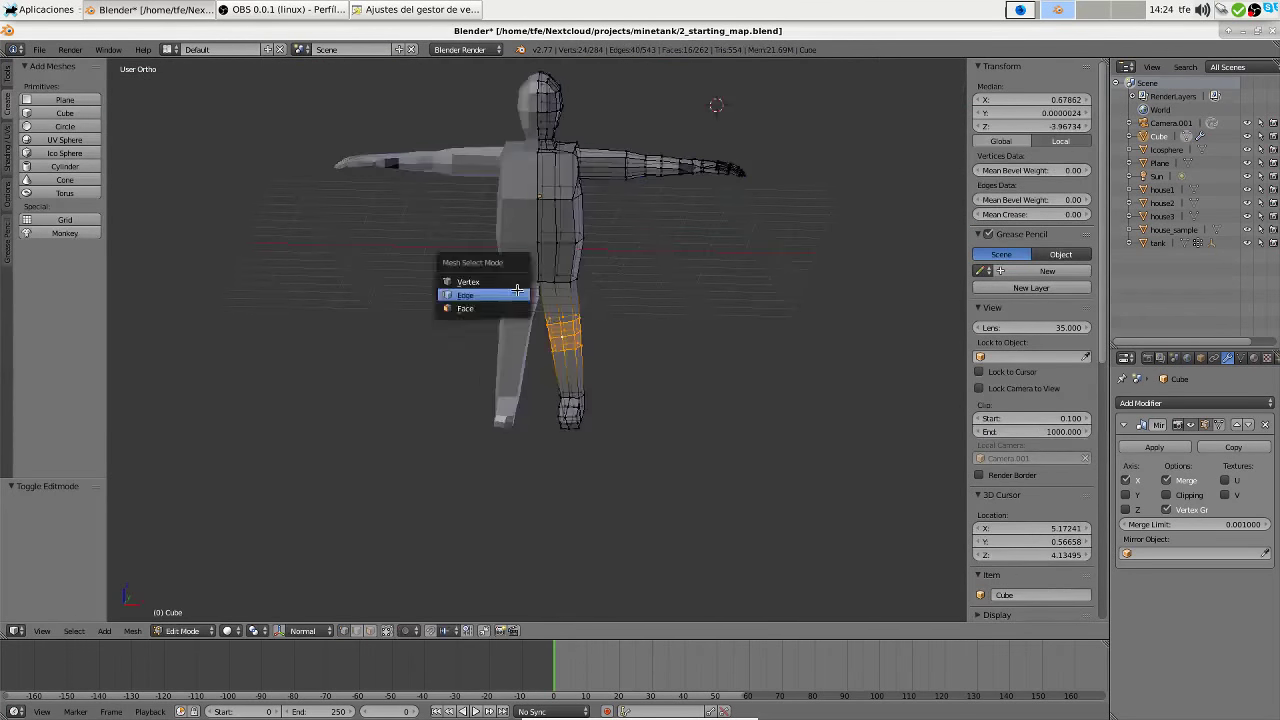
Select the head's linked mesh and pick the two face-select head faces for the eye socket
left_click(480, 308)
scroll(540, 320, "up", 5)
key("ctrl+Tab")
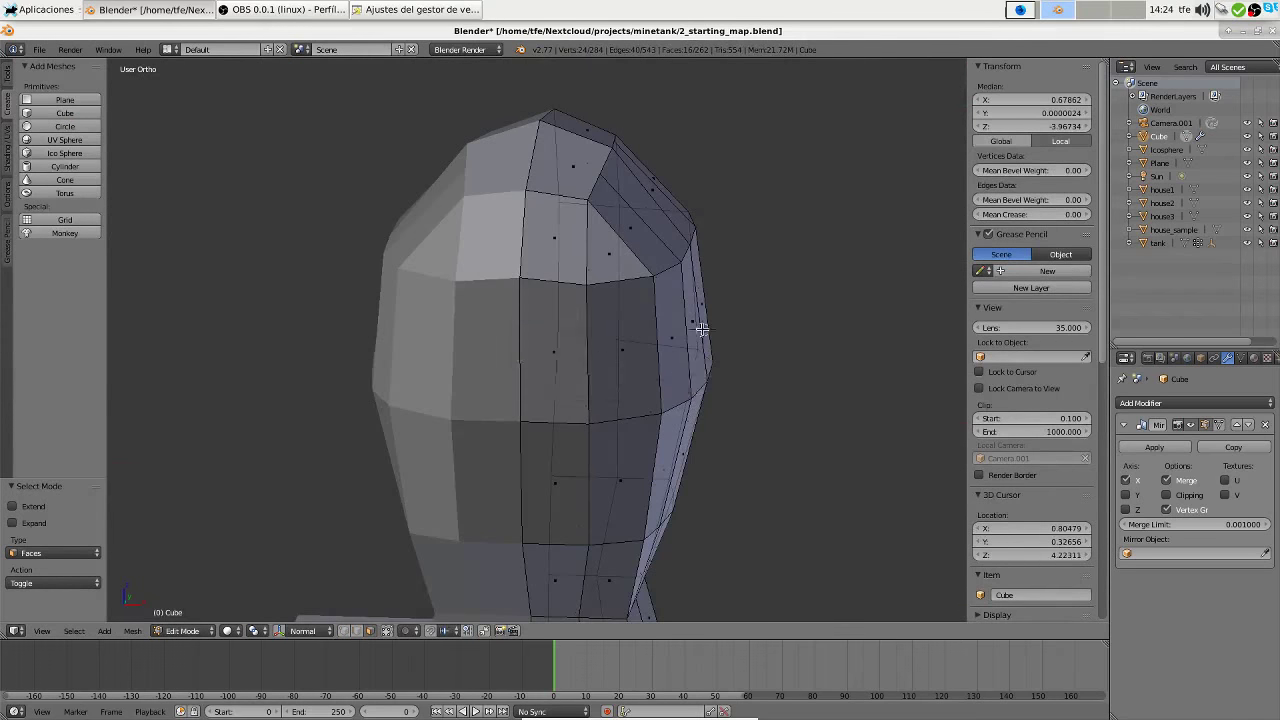
scroll(702, 328, "down", 4)
key("ctrl+Tab")
key("l")
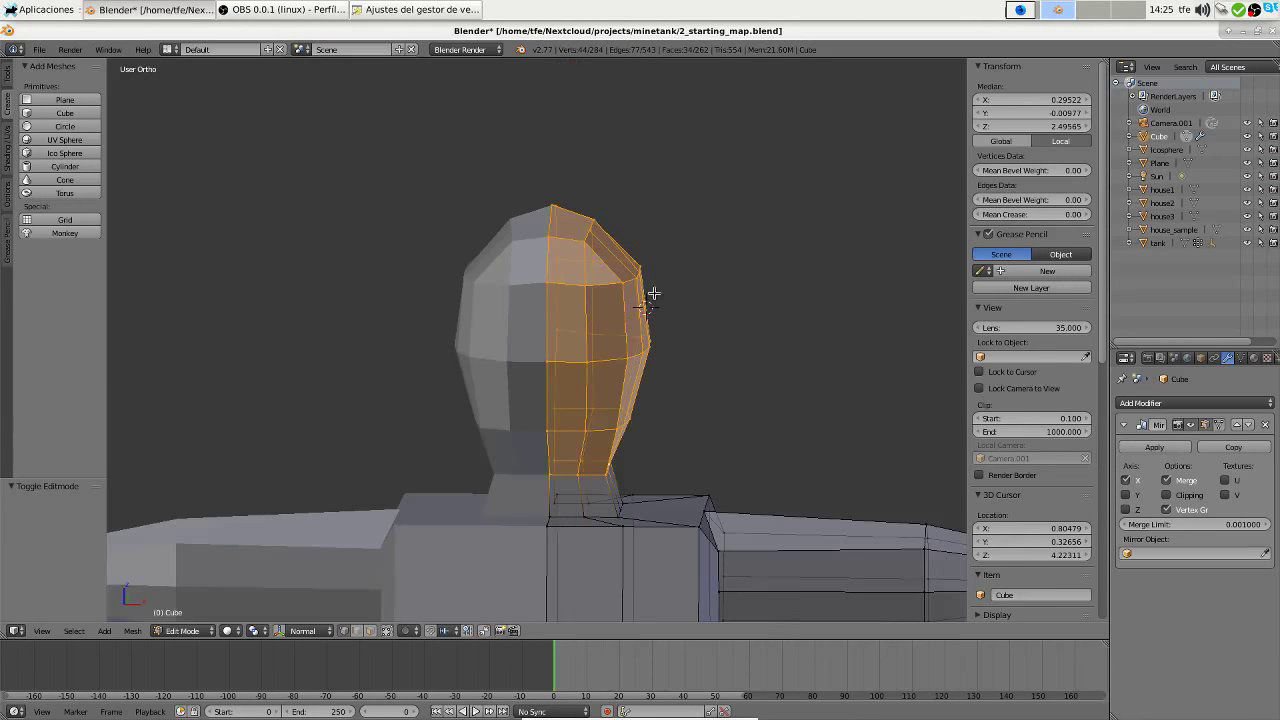
scroll(577, 329, "up", 2)
key("3")
scroll(600, 314, "up", 2)
key("ctrl+Tab")
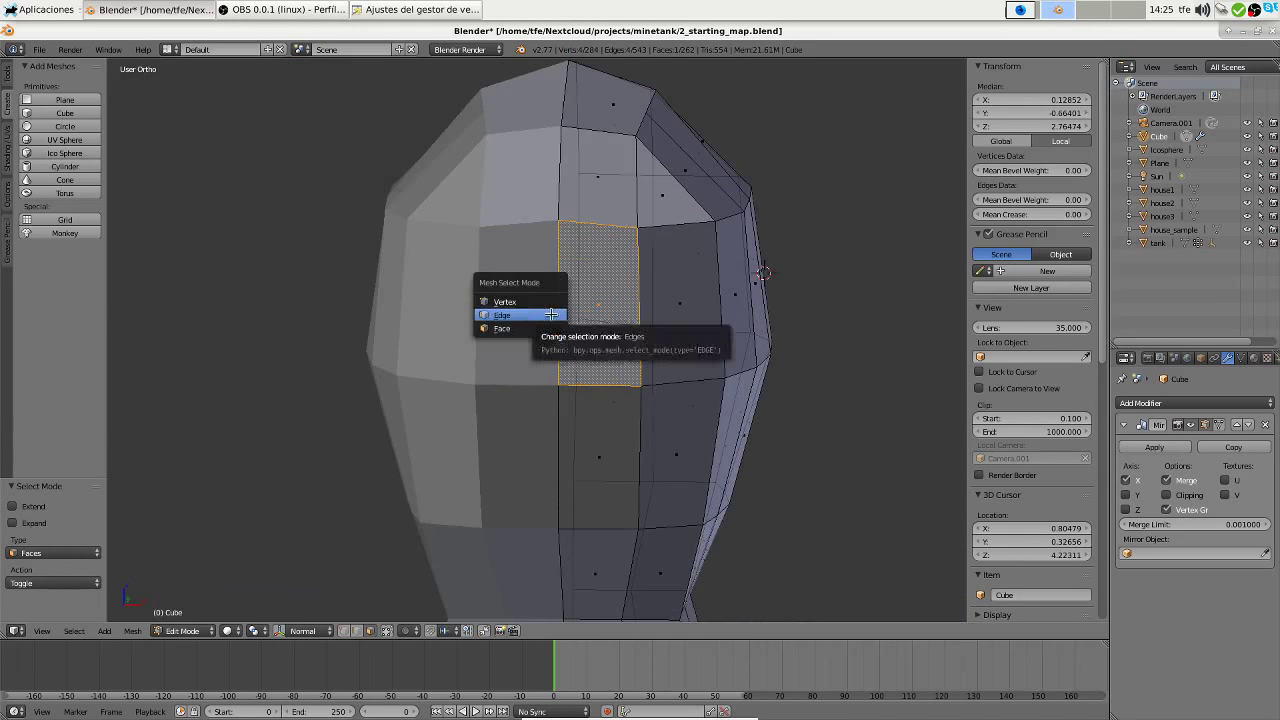
key("ctrl+Tab")
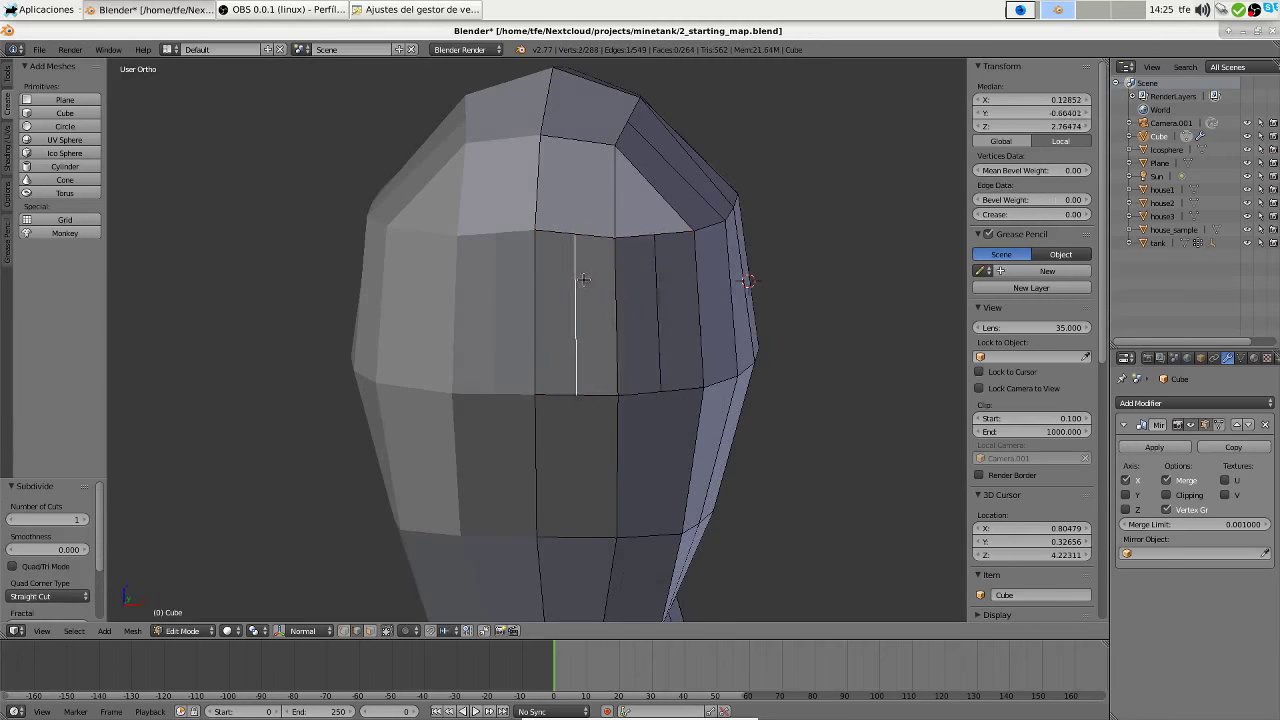
Delete the two head faces to open the hole and select the edge loop around it
key("x")
key("f")
key("ctrl+Tab")
right_click(642, 288, "alt")
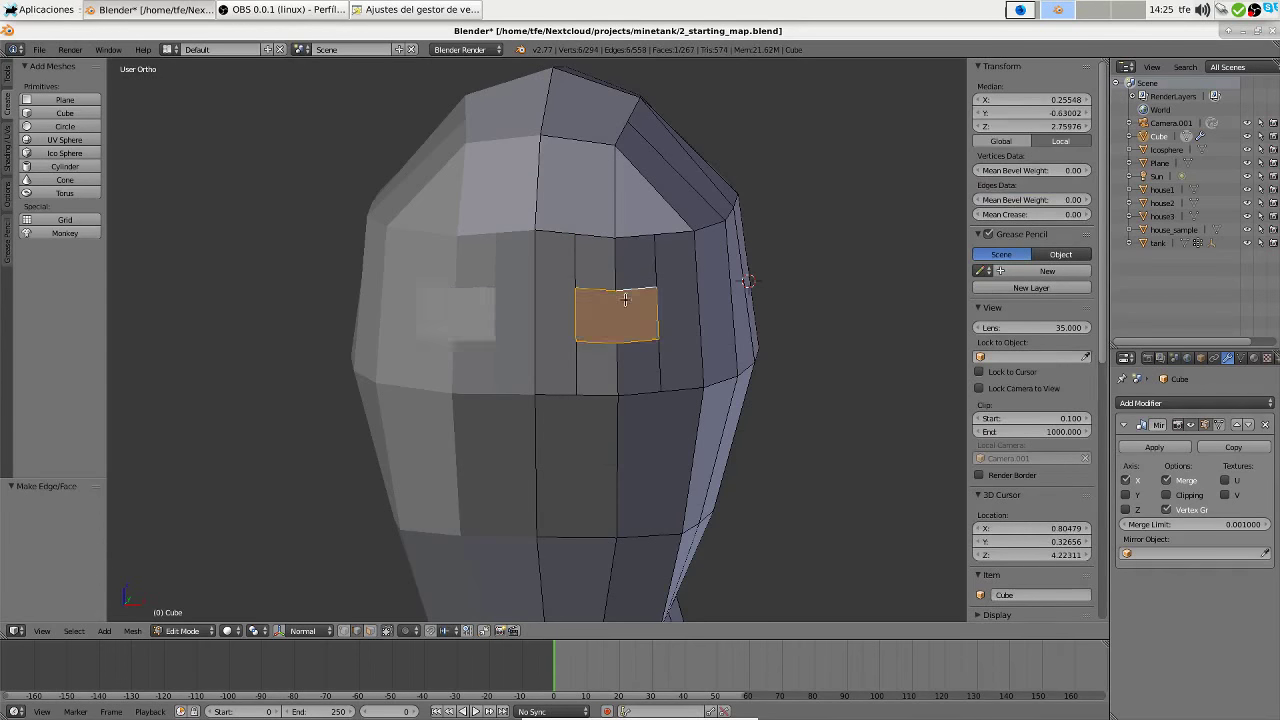
scroll(625, 298, "up", 4)
key("ctrl+Tab")
left_click(471, 323)
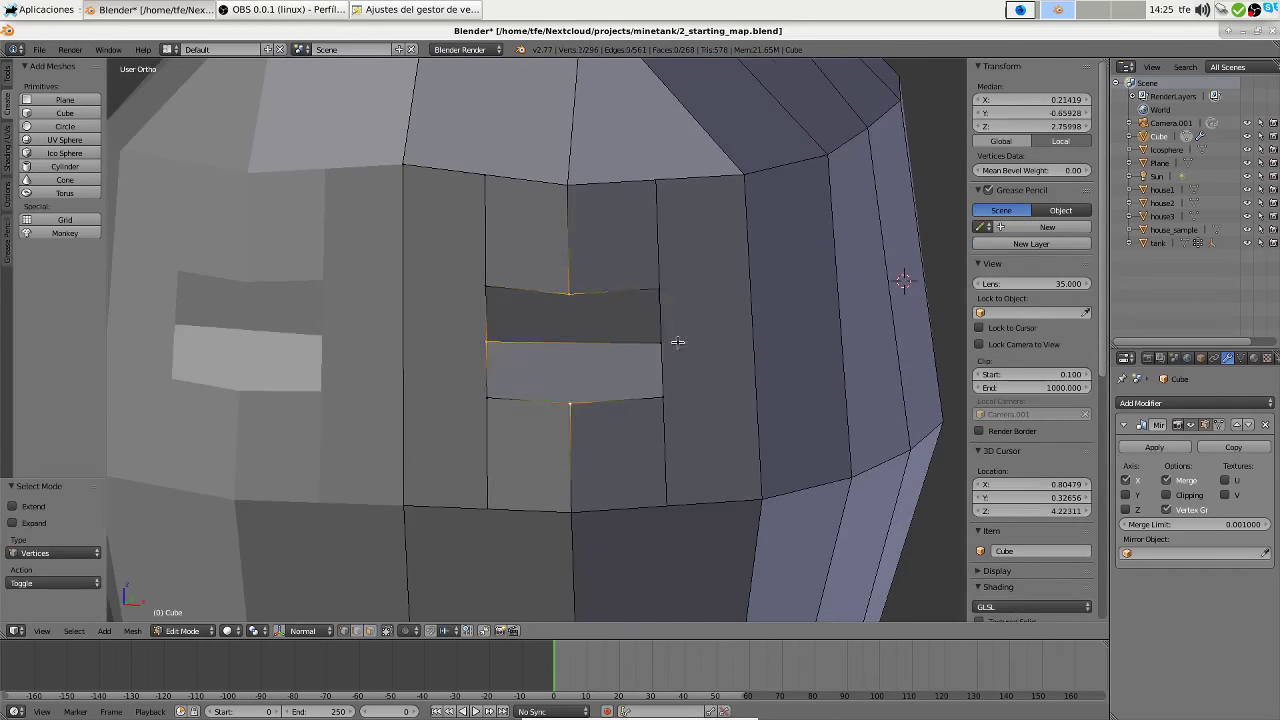
scroll(678, 342, "down", 5)
scroll(678, 342, "up", 5)
key("ctrl+Tab")
left_click(531, 417)
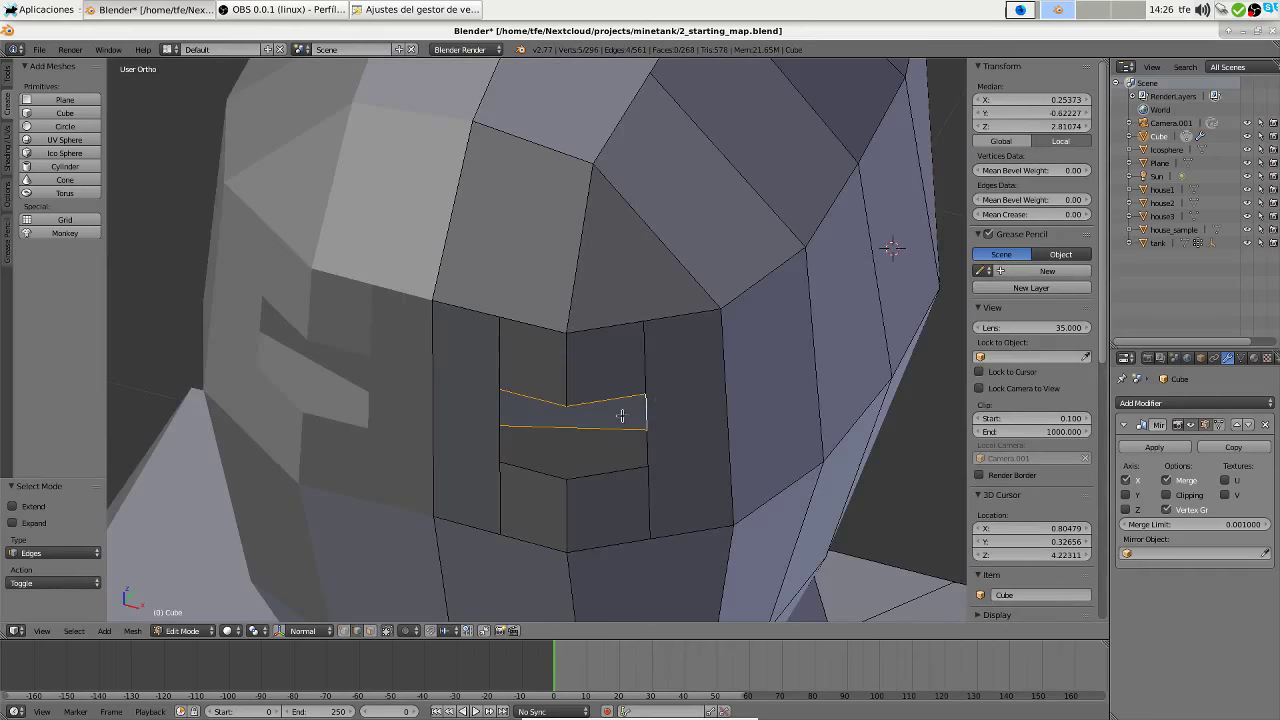
key("ctrl+Tab")
left_click(605, 401)
Select the face beside the eye hole and delete it to widen the opening
middle_click_drag(605, 401, 414, 398)
right_click(405, 395)
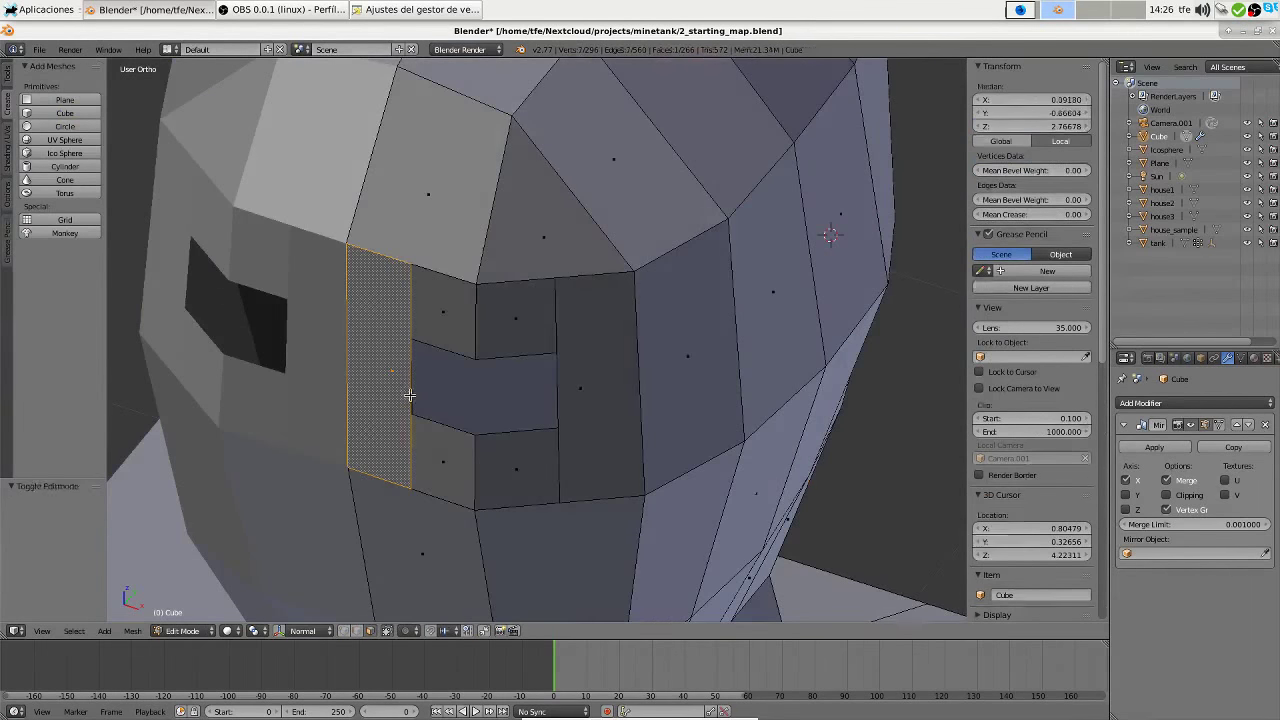
key("a")
key("a")
key("space")
type("do")
scroll(329, 437, "up", 3)
key("a")
Pull the vertex on the hole's left side outward to make a pointed outline
right_click(316, 432)
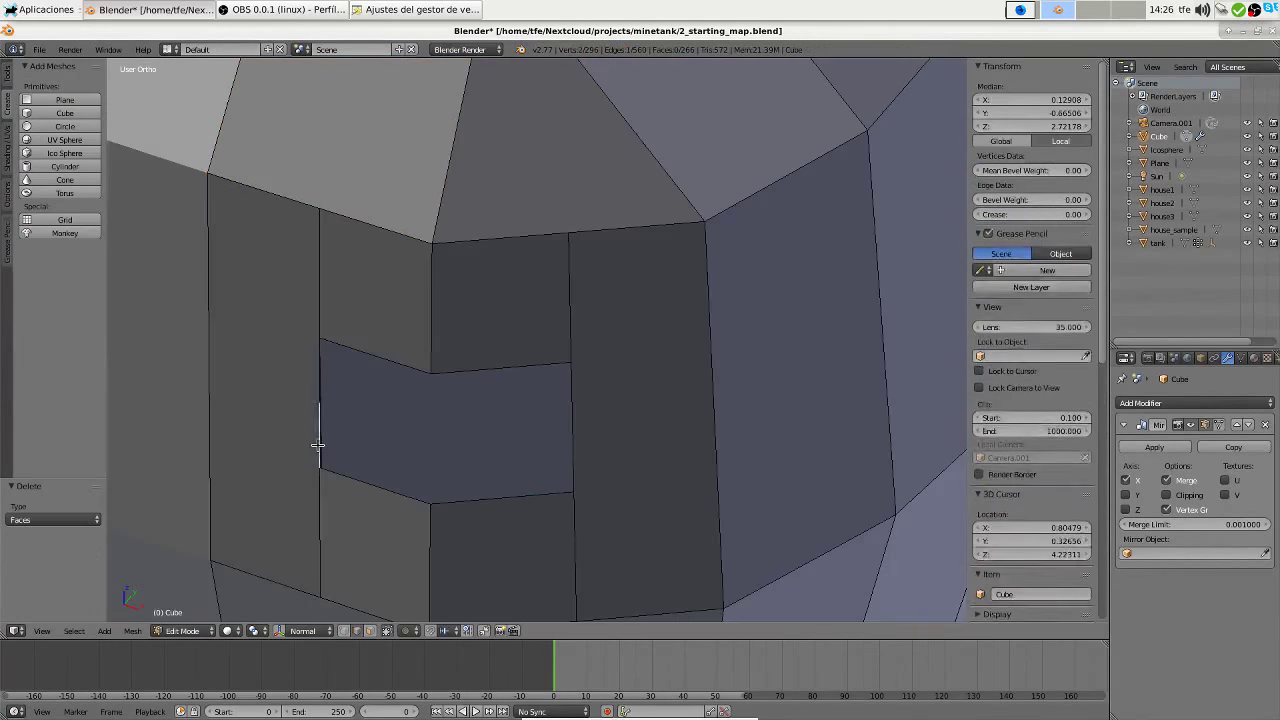
key("ctrl+e")
key("Escape")
right_click(318, 398)
key("x")
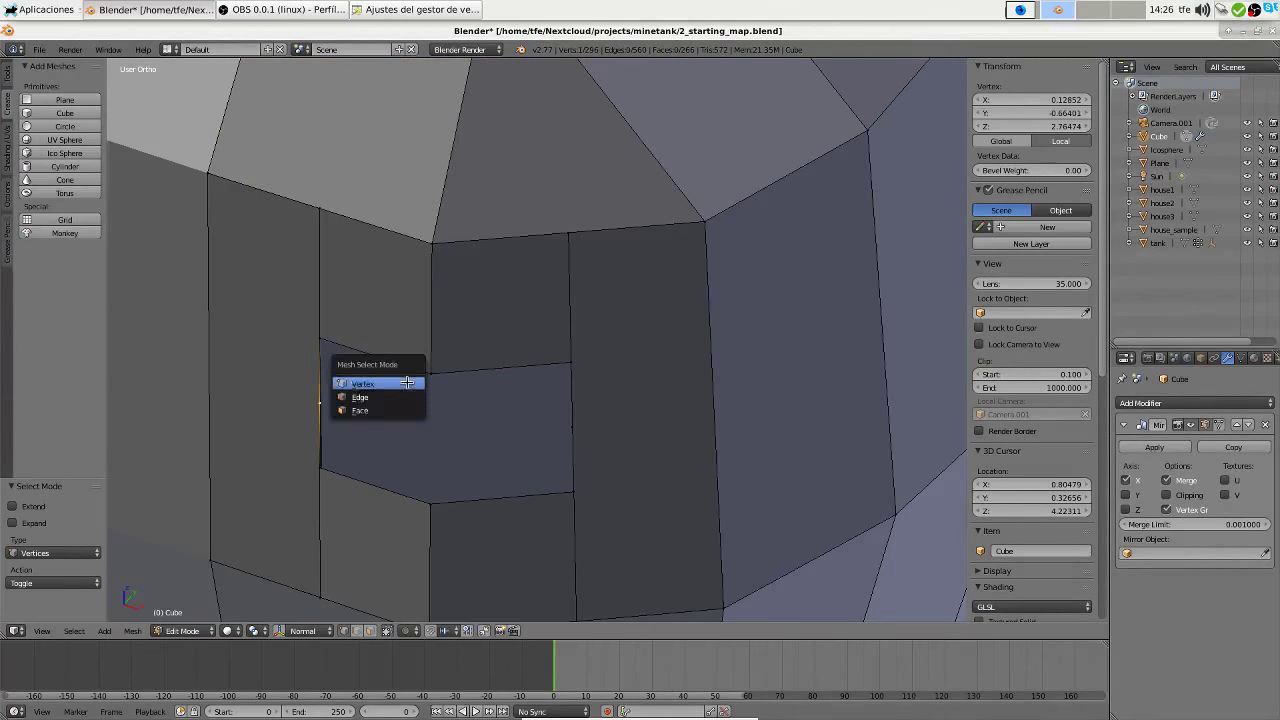
left_click(362, 397)
right_click(316, 415)
middle_click_drag(316, 415, 423, 420)
Check the head from the front and select a vertex on the centre line
right_click_drag(423, 420, 503, 391)
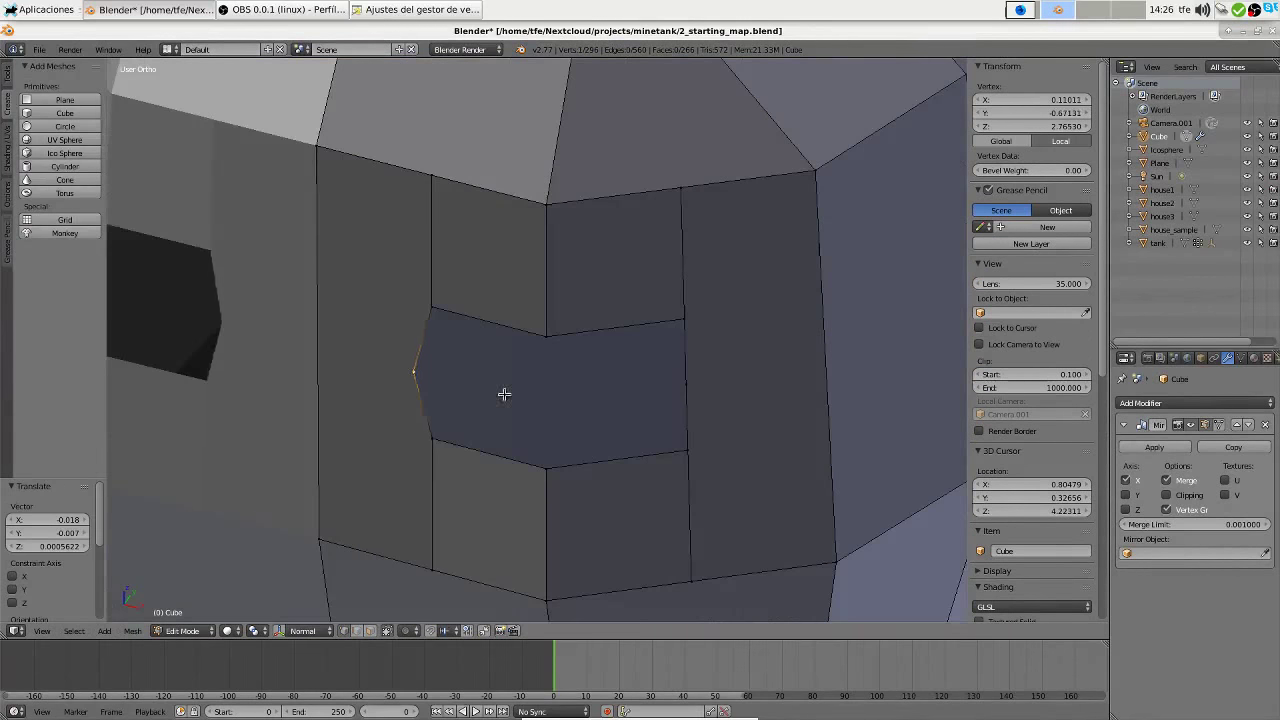
scroll(520, 400, "down", 3)
key("KP_1")
scroll(649, 380, "up", 5)
scroll(649, 380, "down", 3)
scroll(500, 280, "down", 3)
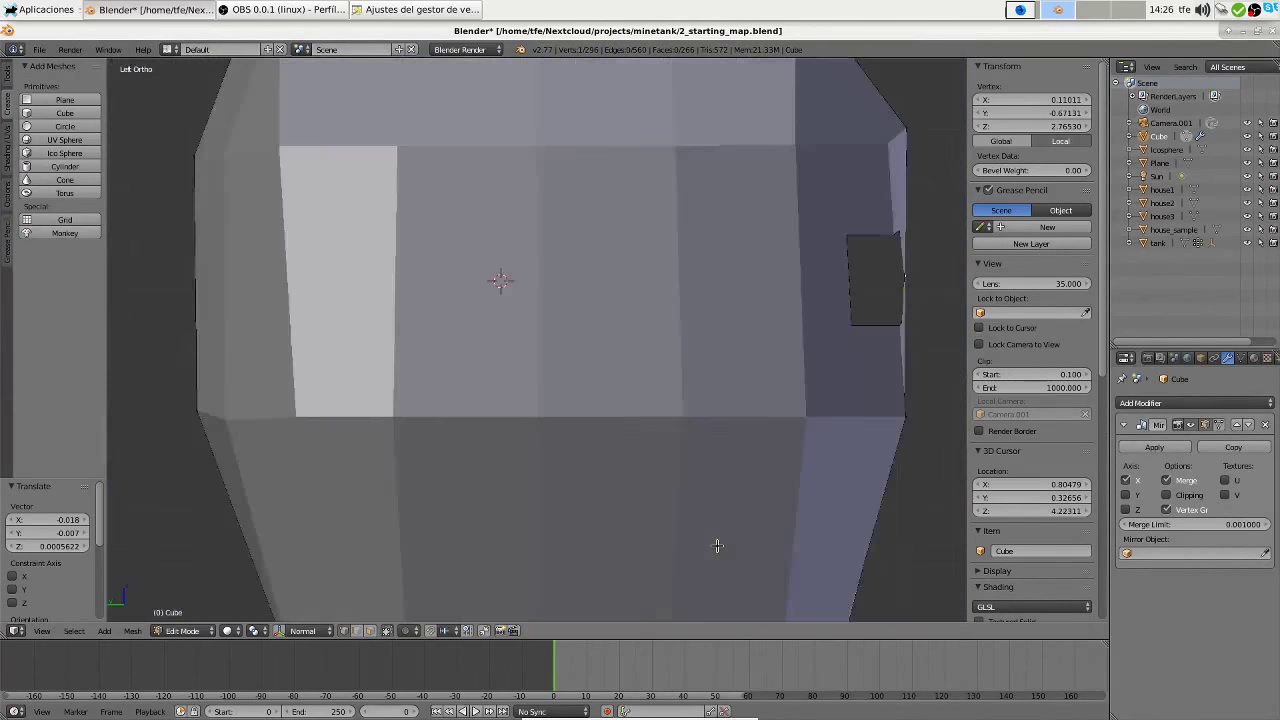
scroll(600, 280, "down", 5)
key("Tab")
key("Tab")
scroll(571, 271, "down", 5)
right_click(555, 382)
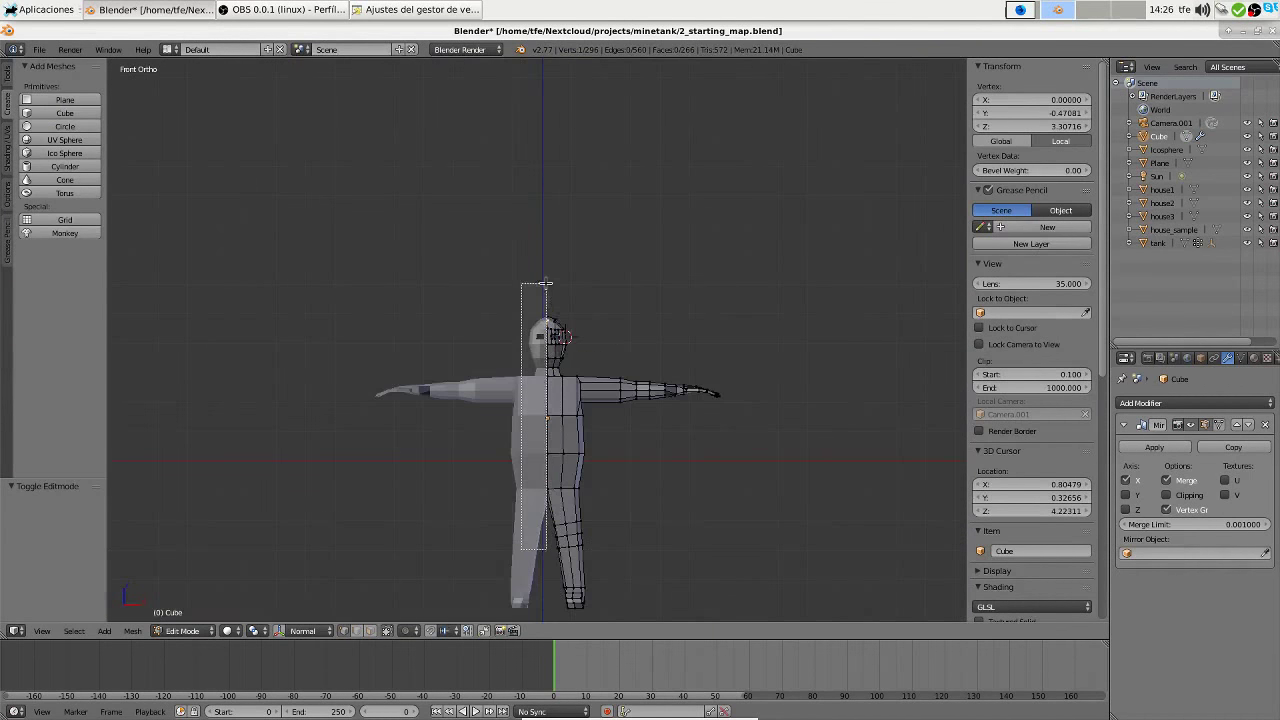
Flatten the centre column of vertices to zero X scale so the seam is straight
left_click_drag(545, 283, 545, 284)
key("s")
key("x")
key("0")
key("Return")
scroll(437, 351, "up", 5)
scroll(443, 457, "up", 3)
scroll(525, 523, "down", 2)
mouse_move(443, 457)
middle_mouse_down()
mouse_move(525, 523)
mouse_move(577, 257)
middle_mouse_up()
scroll(662, 245, "down", 2)
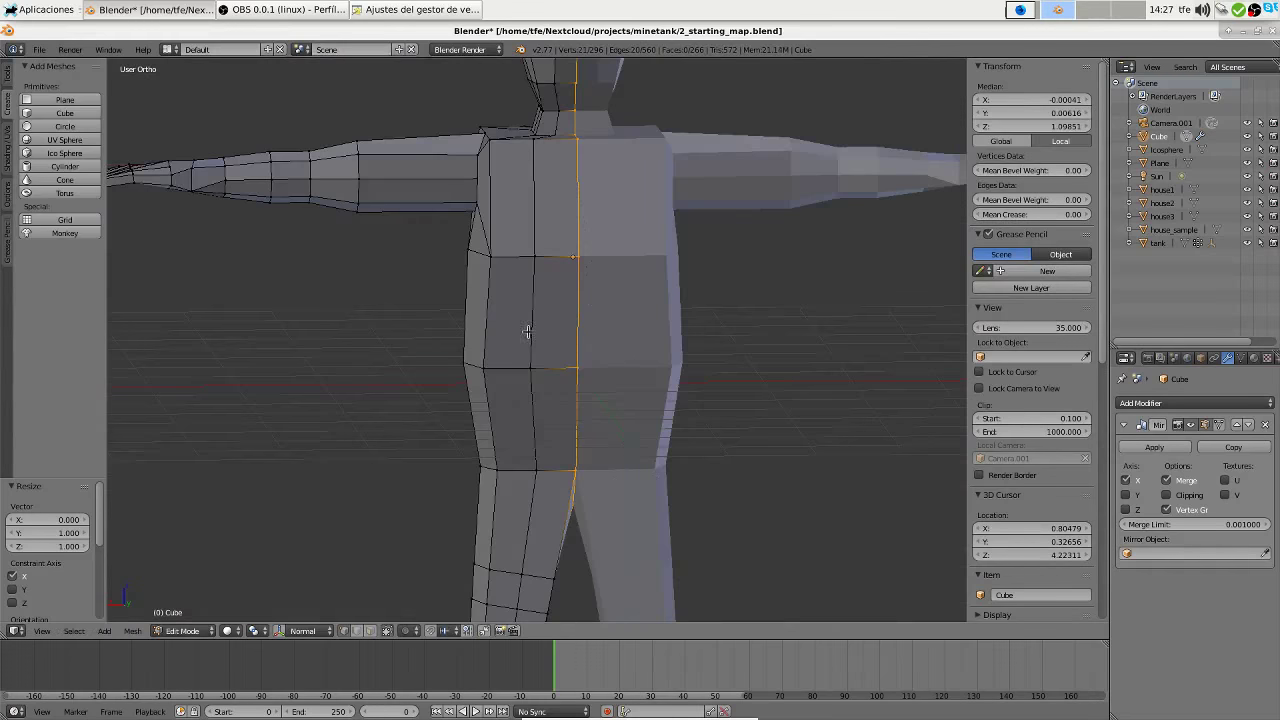
In front view, shrink the eye-hole vertices and move them to a new position
key("KP_1")
middle_click_drag(527, 332, 614, 300, "shift")
scroll(614, 300, "up", 4)
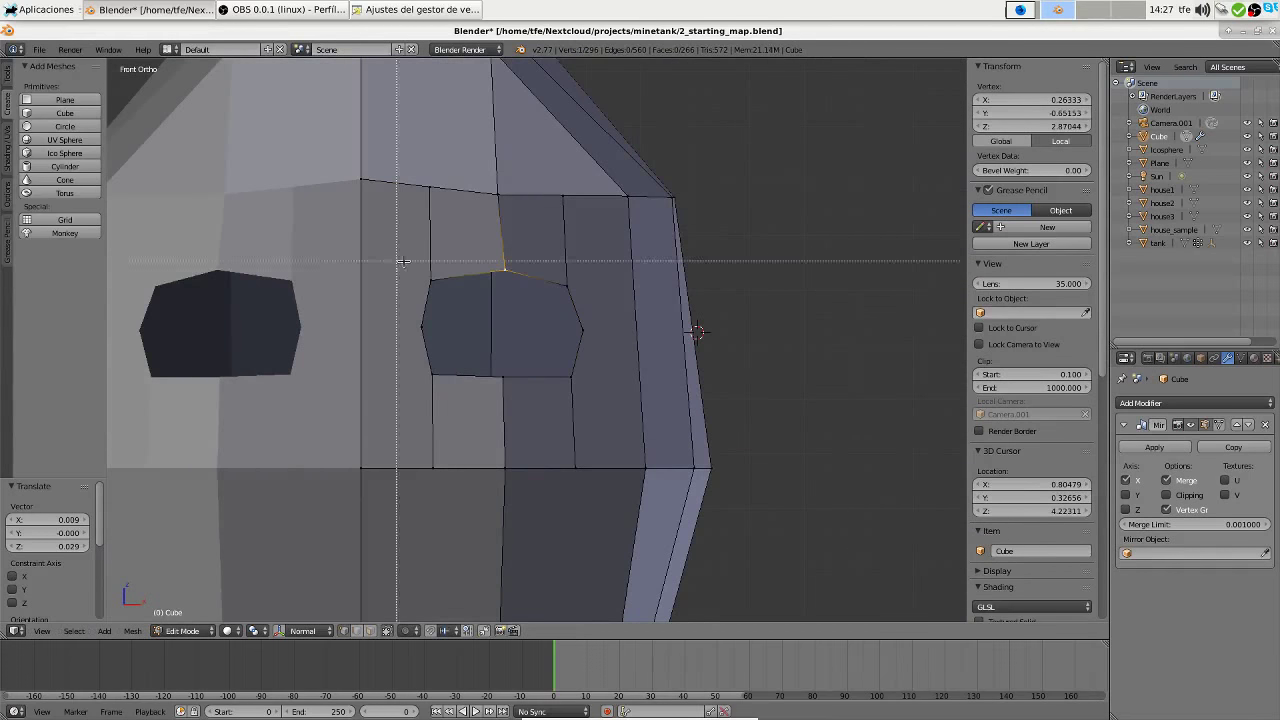
left_click_drag(402, 261, 640, 398)
key("s")
scroll(630, 350, "down", 8)
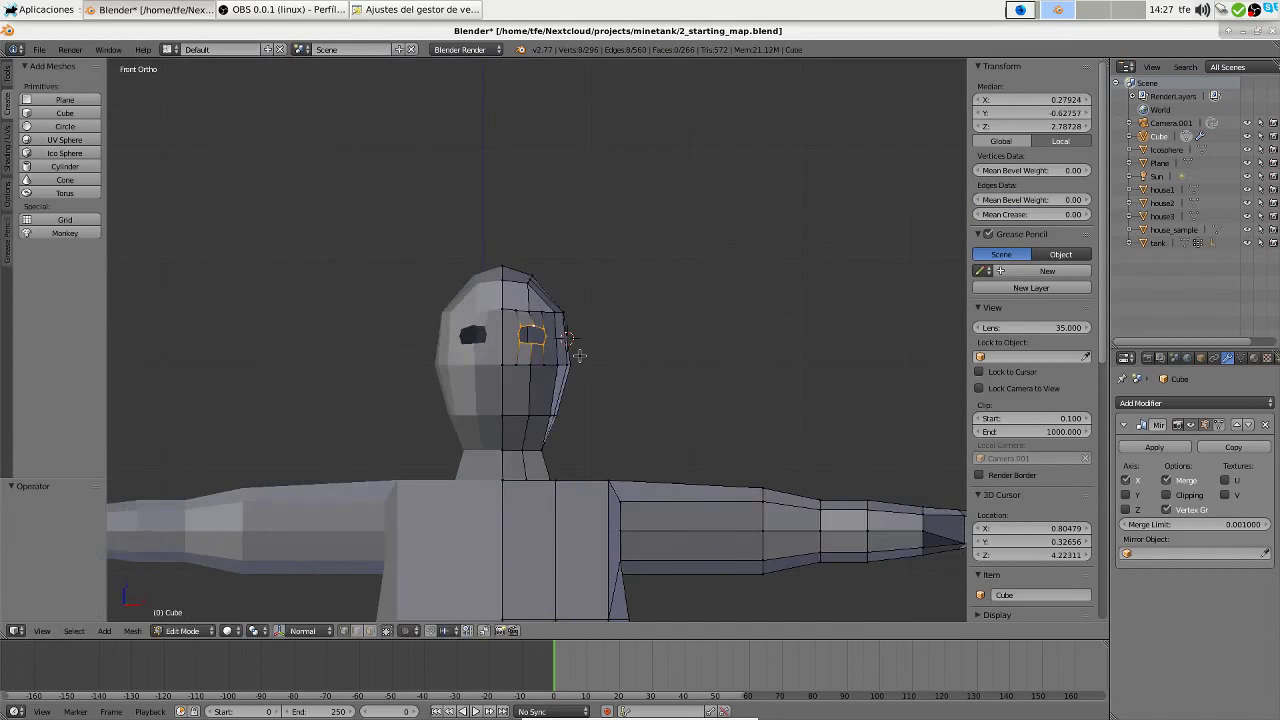
scroll(571, 349, "up", 4)
scroll(560, 355, "up", 2)
key("g")
left_click(547, 365)
Subdivide the face just below the eye socket
scroll(547, 365, "down", 2)
scroll(495, 334, "up", 3)
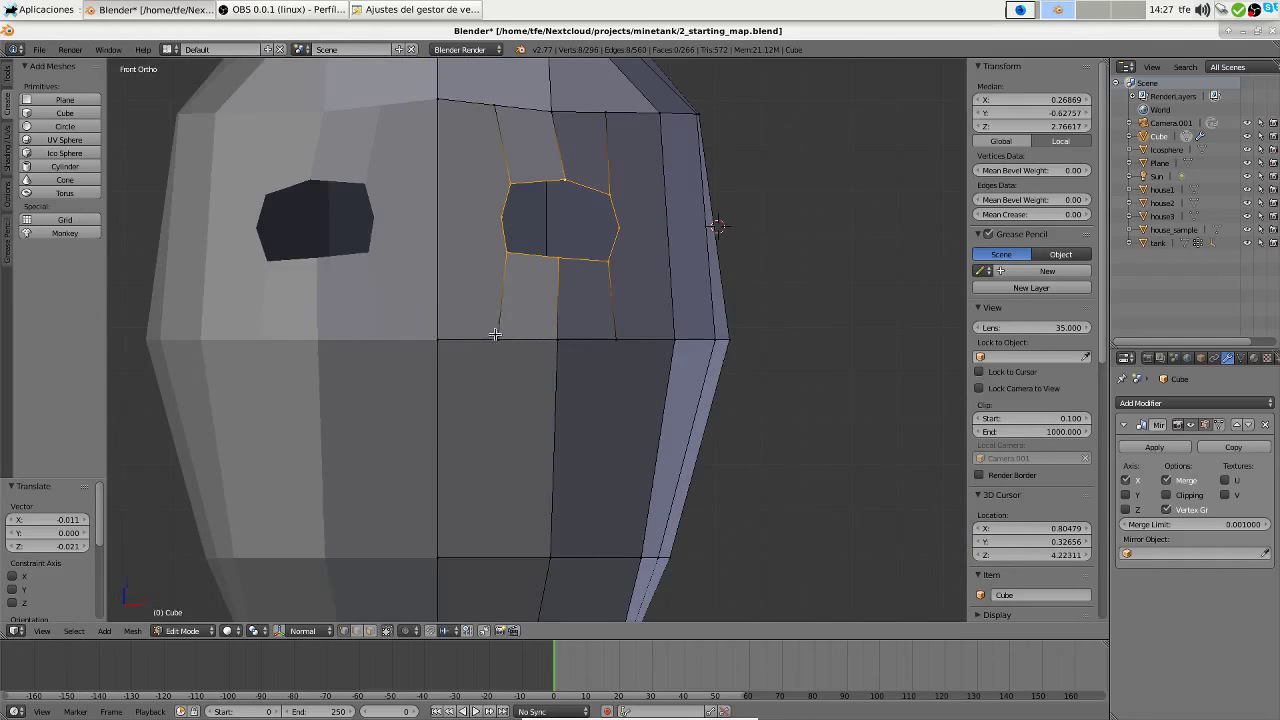
right_click(547, 439, "shift")
key("w")
left_click(458, 388)
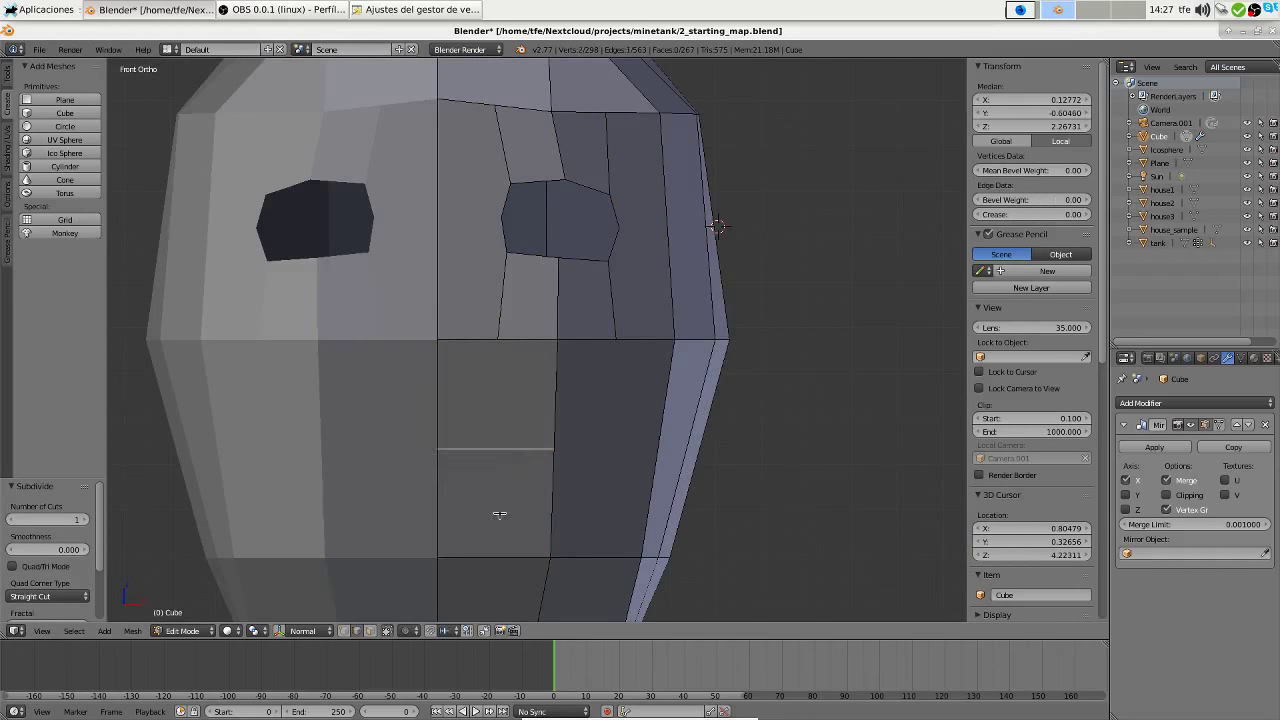
In vertex mode, join two vertices below the eye with a new edge
key("ctrl+Tab")
left_click(371, 366)
right_click(477, 414)
right_click(474, 443, "shift")
key("j")
From the top view, pull the selected vertex forward to form a pointed nose
key("KP_7")
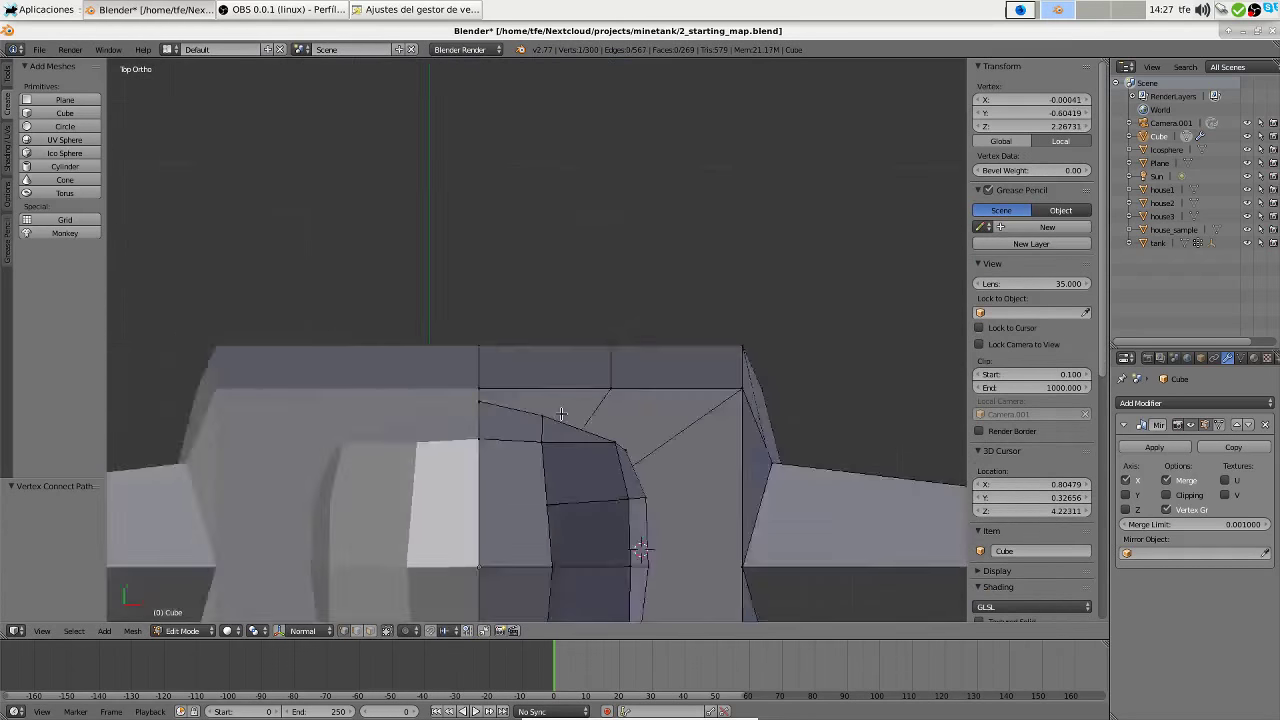
scroll(561, 413, "down", 3)
key("g")
left_click(553, 447)
middle_click_drag(553, 447, 530, 420)
Subdivide the edge between two selected vertices and join vertices beside the eye with new edges
scroll(530, 420, "up", 3)
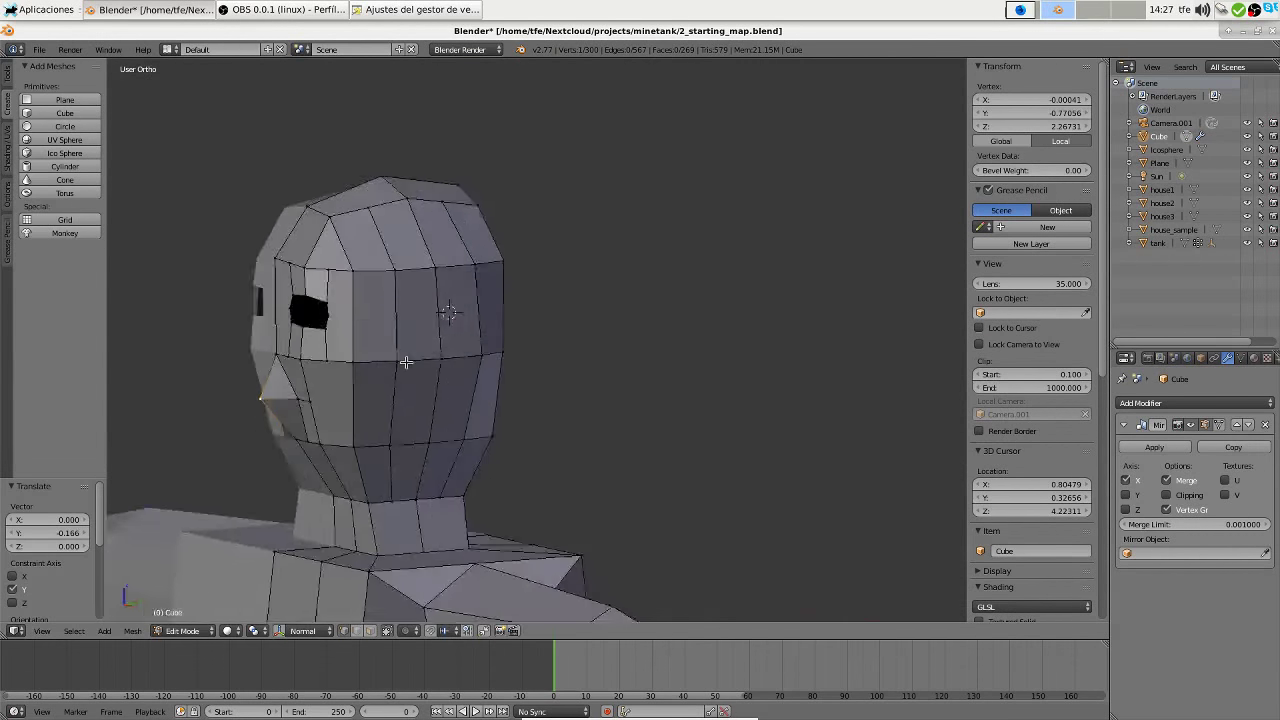
scroll(521, 408, "up", 2)
right_click(527, 245, "shift")
key("w")
left_click(510, 284)
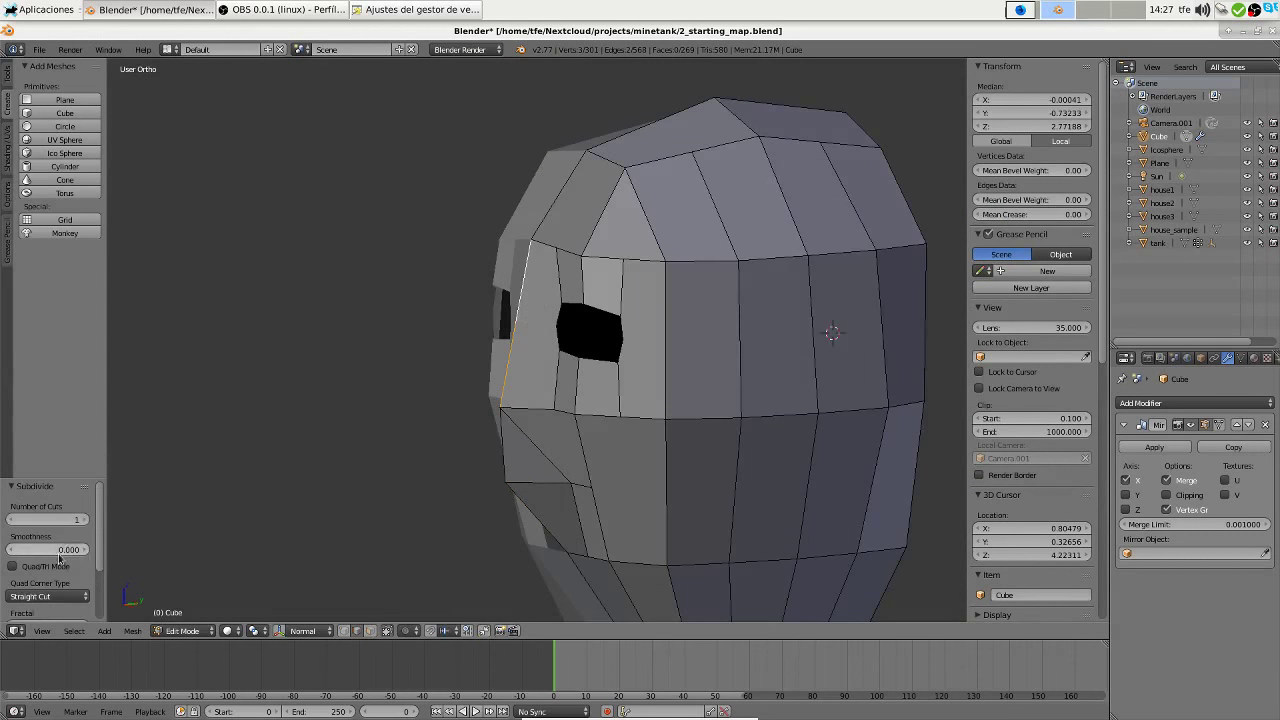
key("j")
middle_click_drag(560, 340, 600, 343)
right_click(559, 333)
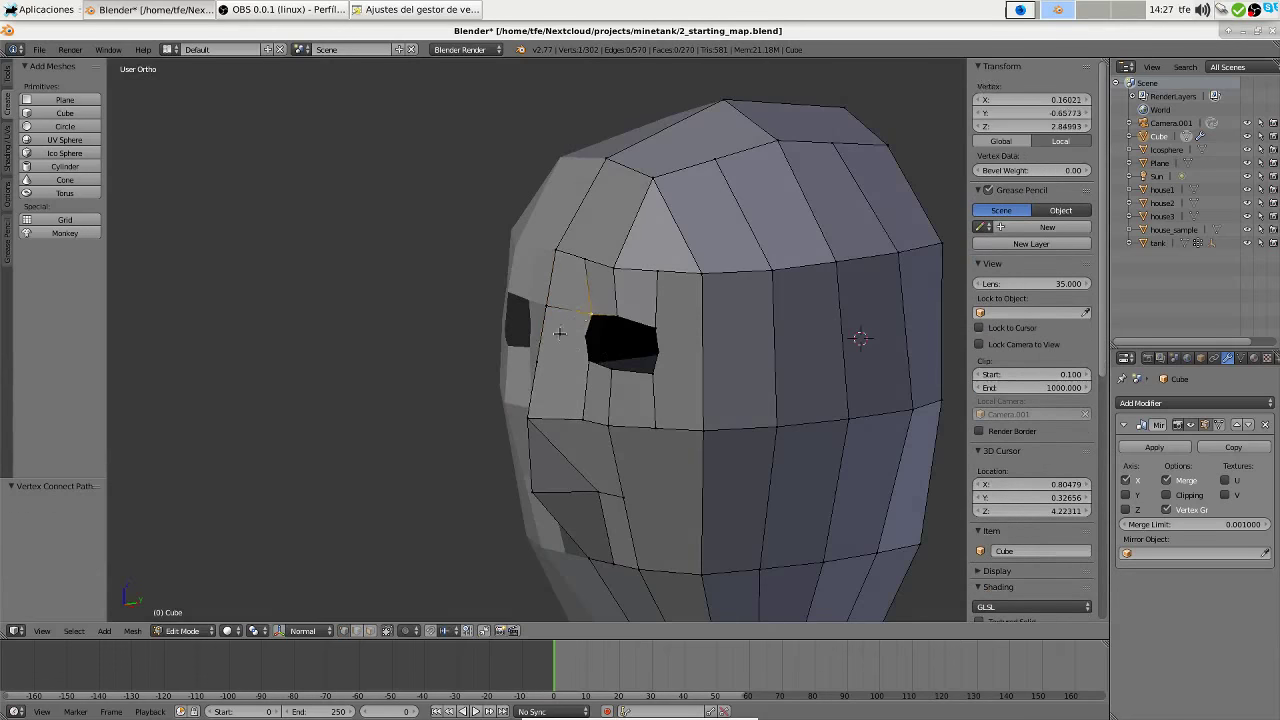
right_click(526, 420, "shift")
key("j")
Extend the selection near the nose and switch from edge back to vertex selection mode
mouse_move(526, 420)
middle_mouse_down()
mouse_move(622, 443)
mouse_move(500, 465)
middle_mouse_up()
scroll(510, 413, "up", 3)
right_click(510, 413, "shift")
key("ctrl+Tab")
scroll(510, 440, "down", 4)
key("ctrl+Tab")
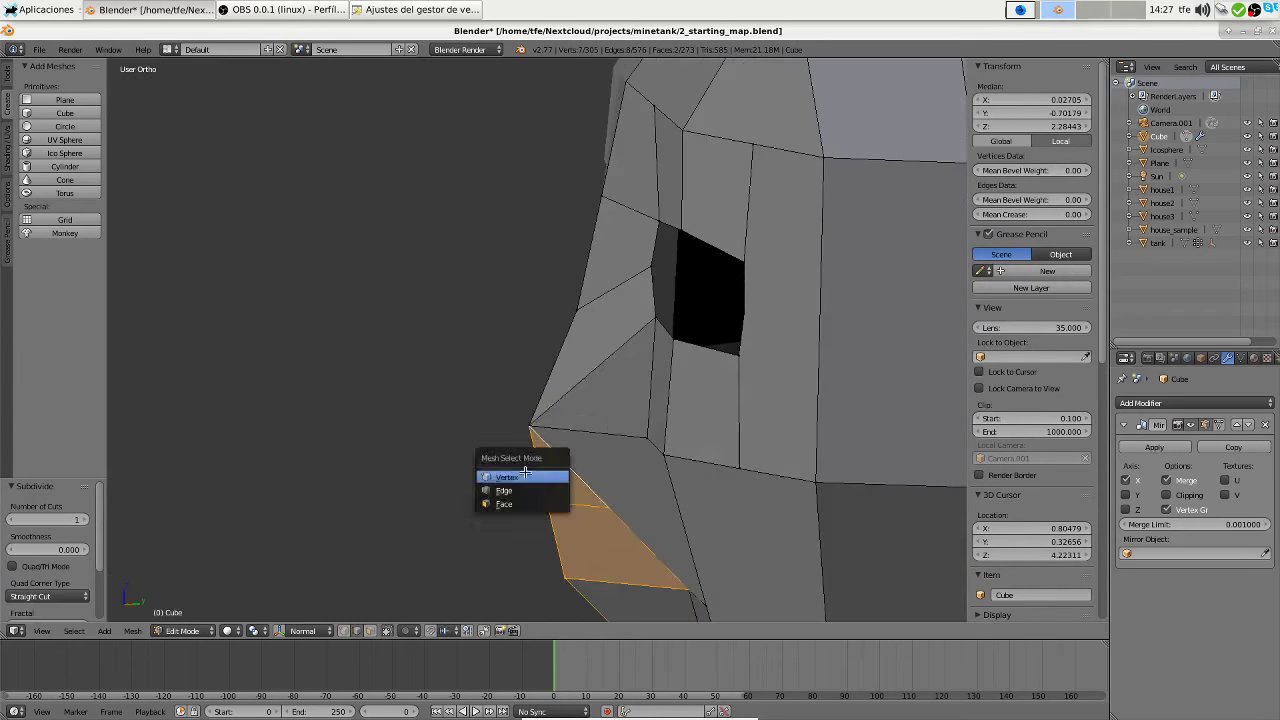
left_click(500, 463)
Move a nose vertex along the Y axis into its new position
right_click(571, 491)
key("g")
key("y")
key("Return")
mouse_move(571, 491)
middle_mouse_down()
mouse_move(687, 427)
mouse_move(527, 405)
mouse_move(556, 437)
mouse_move(694, 380)
middle_mouse_up()
scroll(527, 405, "down", 3)
left_click(515, 427)
left_click(575, 438)
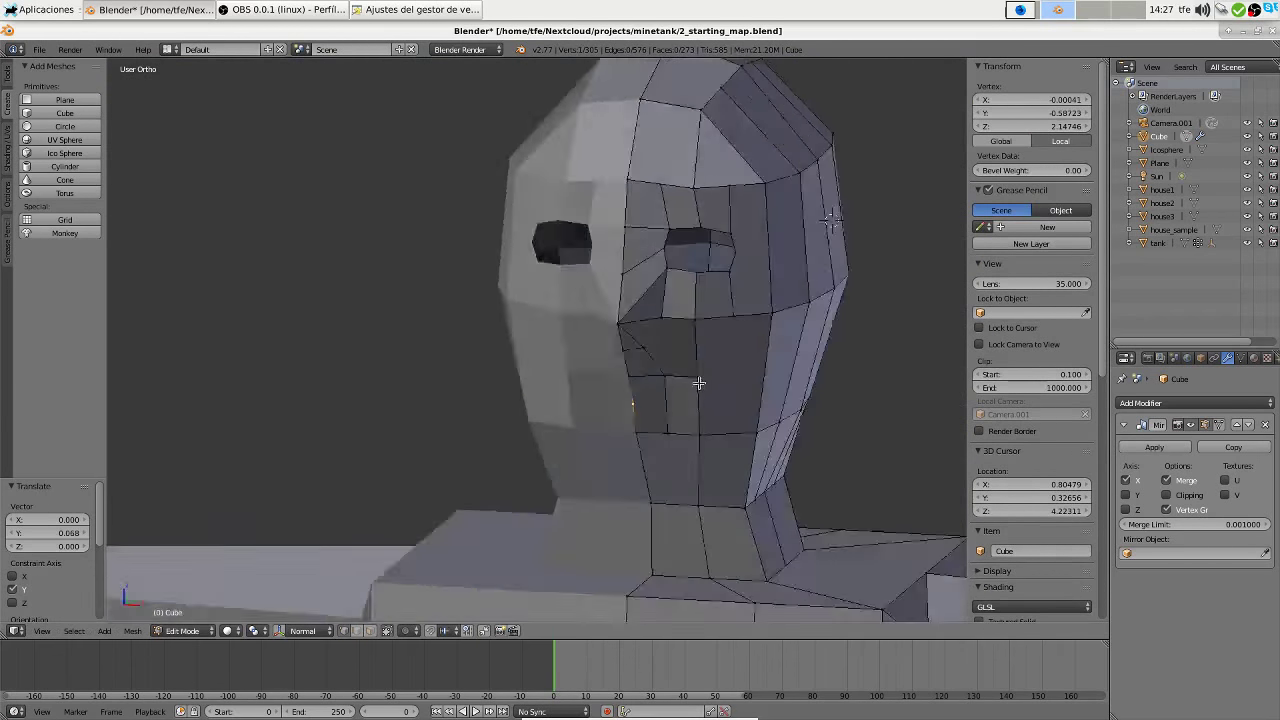
scroll(694, 380, "up", 3)
Orbit around the nose and switch to edge selection mode
middle_click_drag(862, 366, 557, 194)
key("ctrl+Tab")
left_click(611, 337)
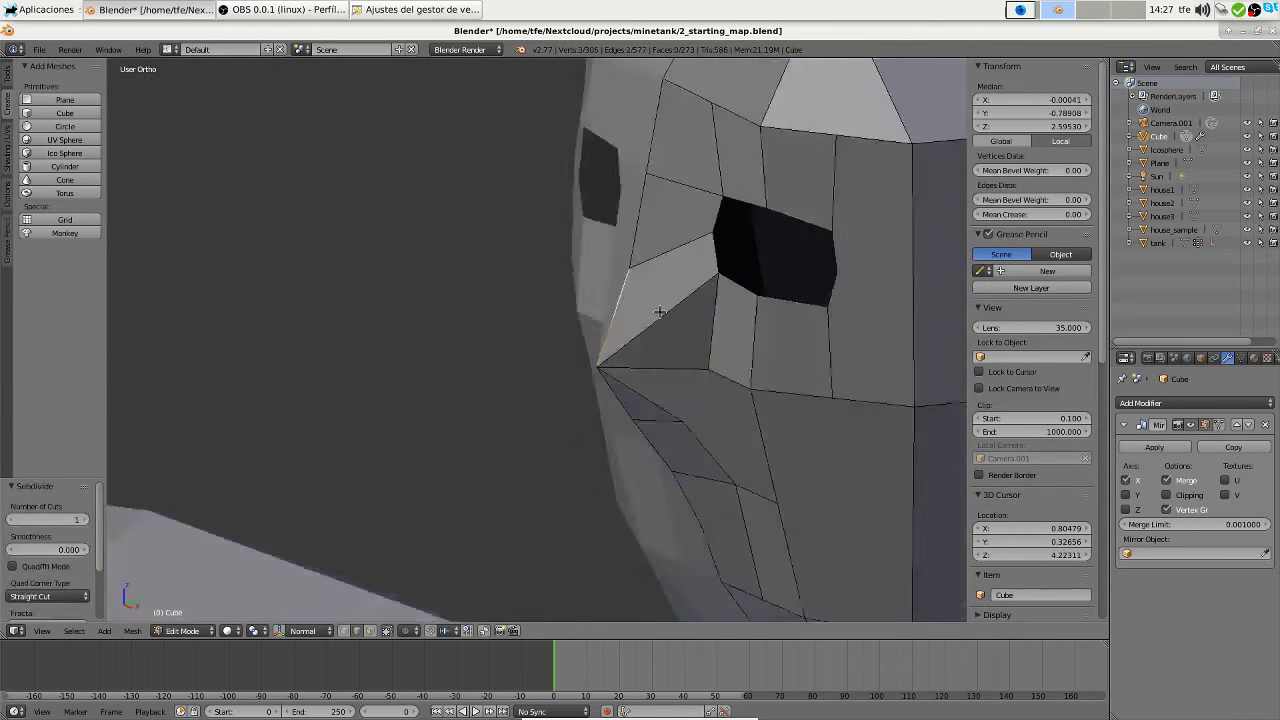
mouse_move(611, 337)
middle_mouse_down()
mouse_move(644, 285)
mouse_move(794, 271)
mouse_move(543, 271)
middle_mouse_up()
scroll(794, 271, "down", 3)
key("ctrl+Tab")
left_click(543, 271)
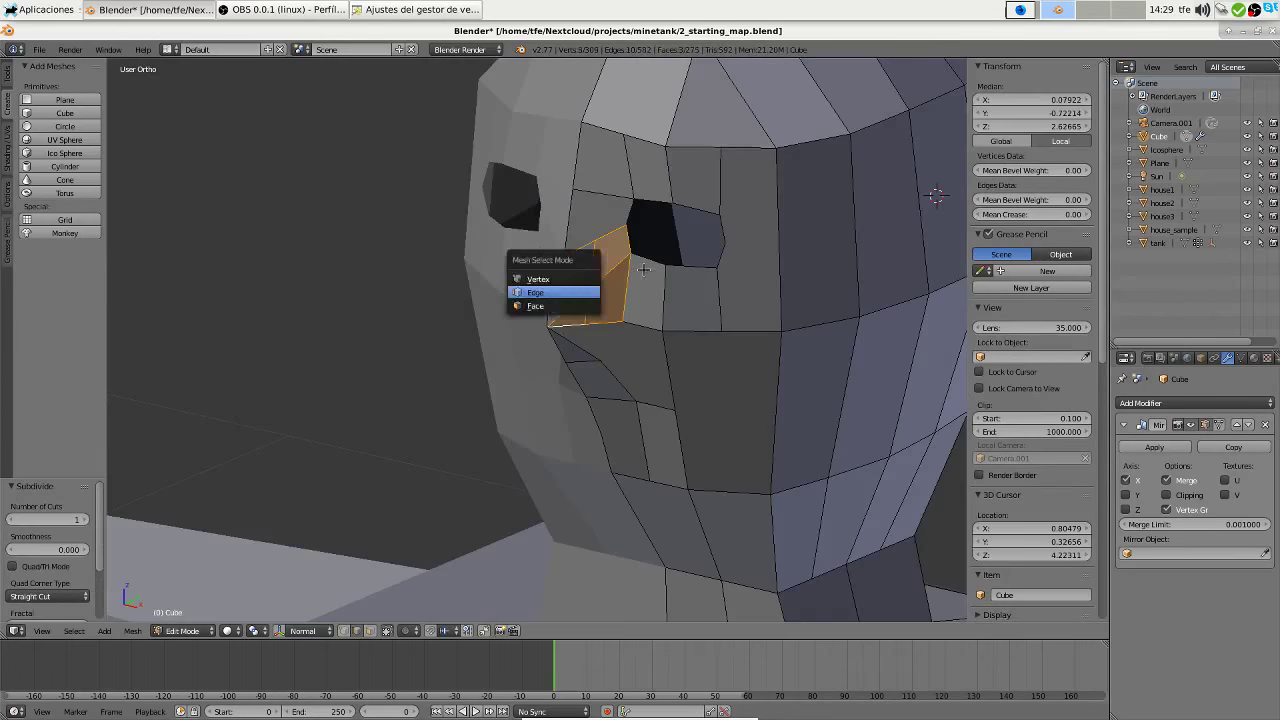
scroll(643, 268, "up", 5)
Select an edge beside the nose, join its vertices with J, and fill a face
right_click(634, 416)
mouse_move(654, 499)
middle_mouse_down()
mouse_move(600, 350)
mouse_move(560, 320)
mouse_move(551, 290)
mouse_move(470, 300)
middle_mouse_up()
scroll(600, 350, "down", 3)
scroll(600, 350, "up", 4)
key("ctrl+Tab")
left_click(457, 334)
key("j")
key("f")
Delete only the edges under the nose and fill the resulting hole with a new face
right_click(551, 290)
key("ctrl+Tab")
left_click(420, 254)
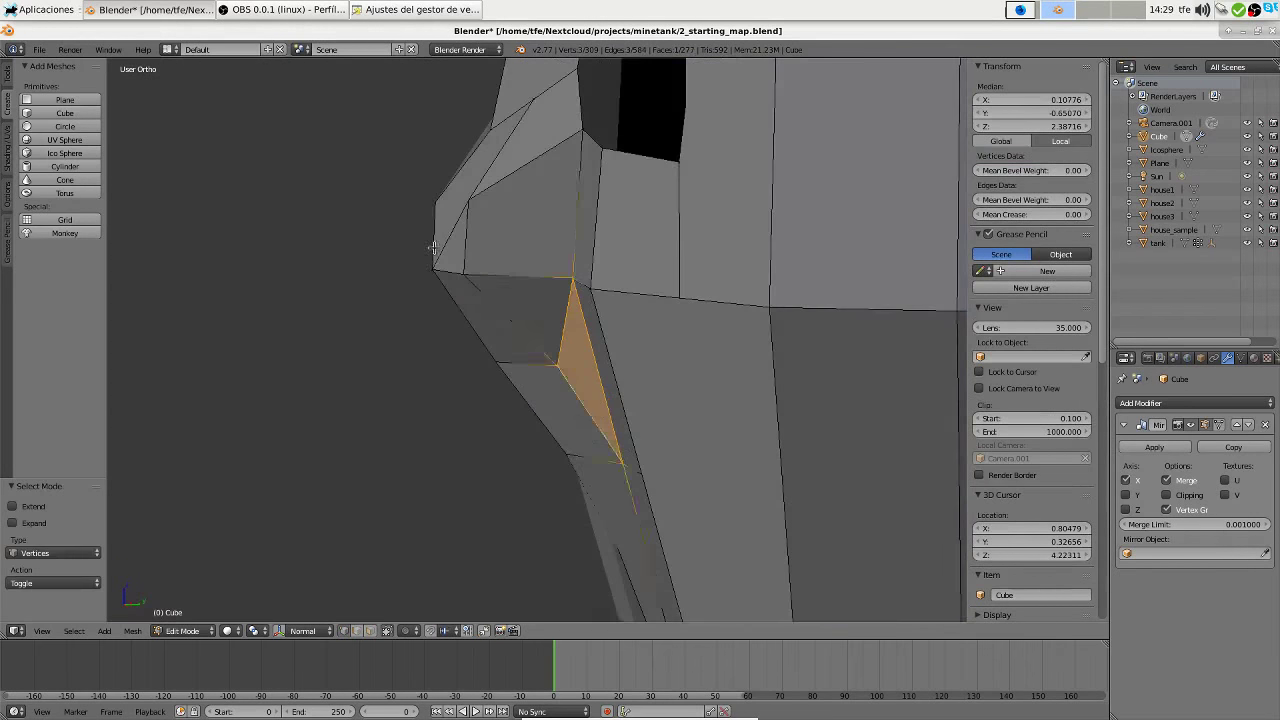
key("ctrl+Tab")
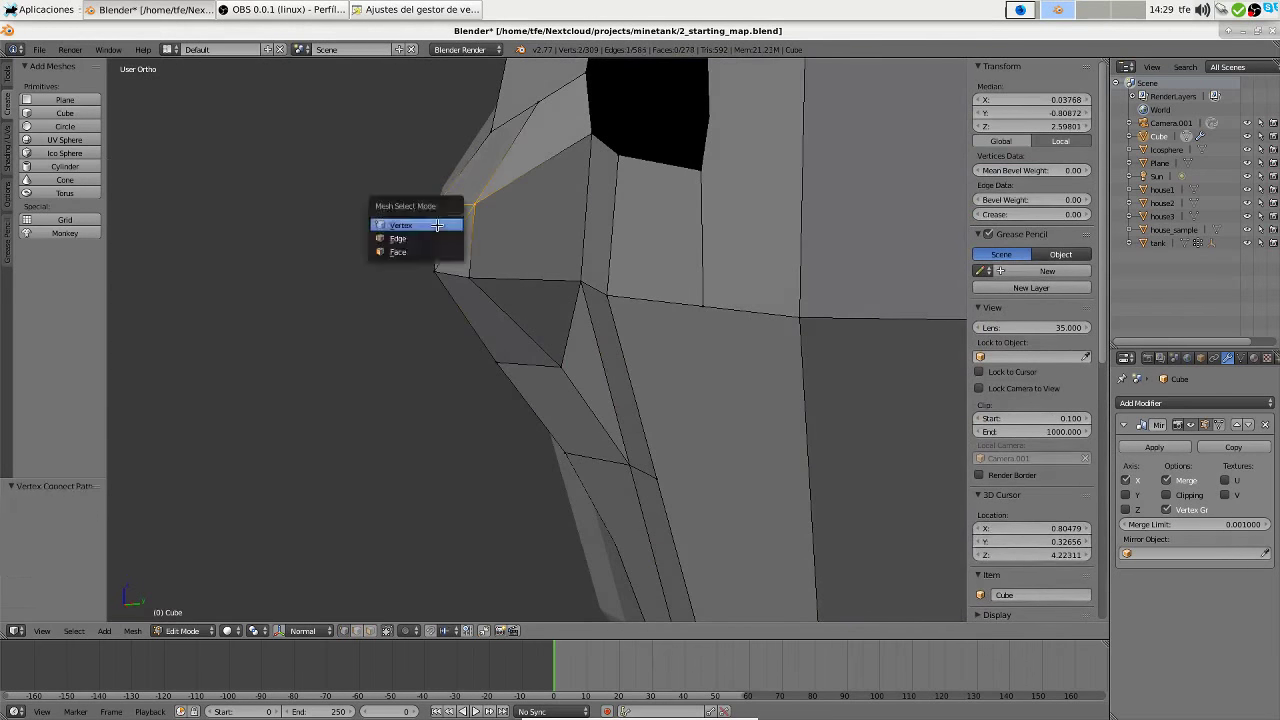
left_click(443, 221)
key("x")
left_click(474, 246)
key("f")
Switch to the side view of the head and place the 3D cursor near the nose
mouse_move(501, 260)
middle_mouse_down()
mouse_move(528, 293)
mouse_move(571, 421)
middle_mouse_up()
scroll(509, 257, "down", 3)
scroll(517, 300, "up", 3)
key("KP_3")
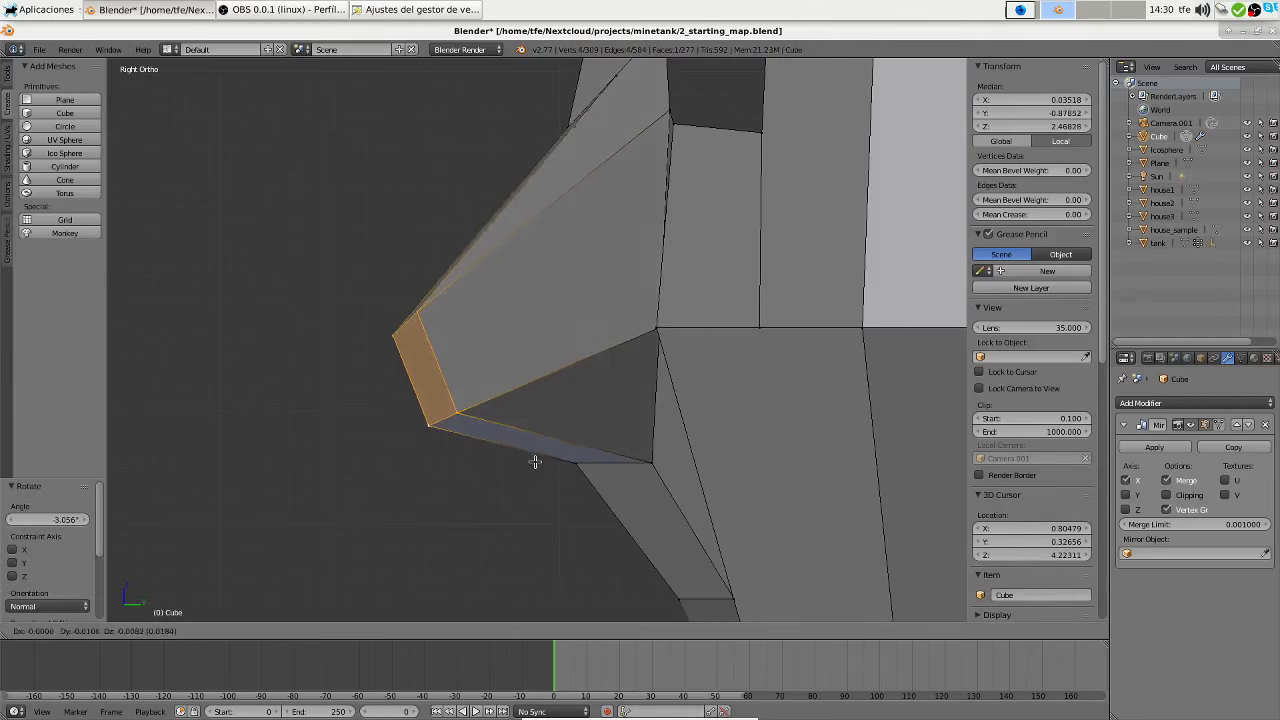
left_click(535, 461)
scroll(535, 461, "down", 2)
right_click_drag(527, 246, 532, 248)
left_click(525, 244)
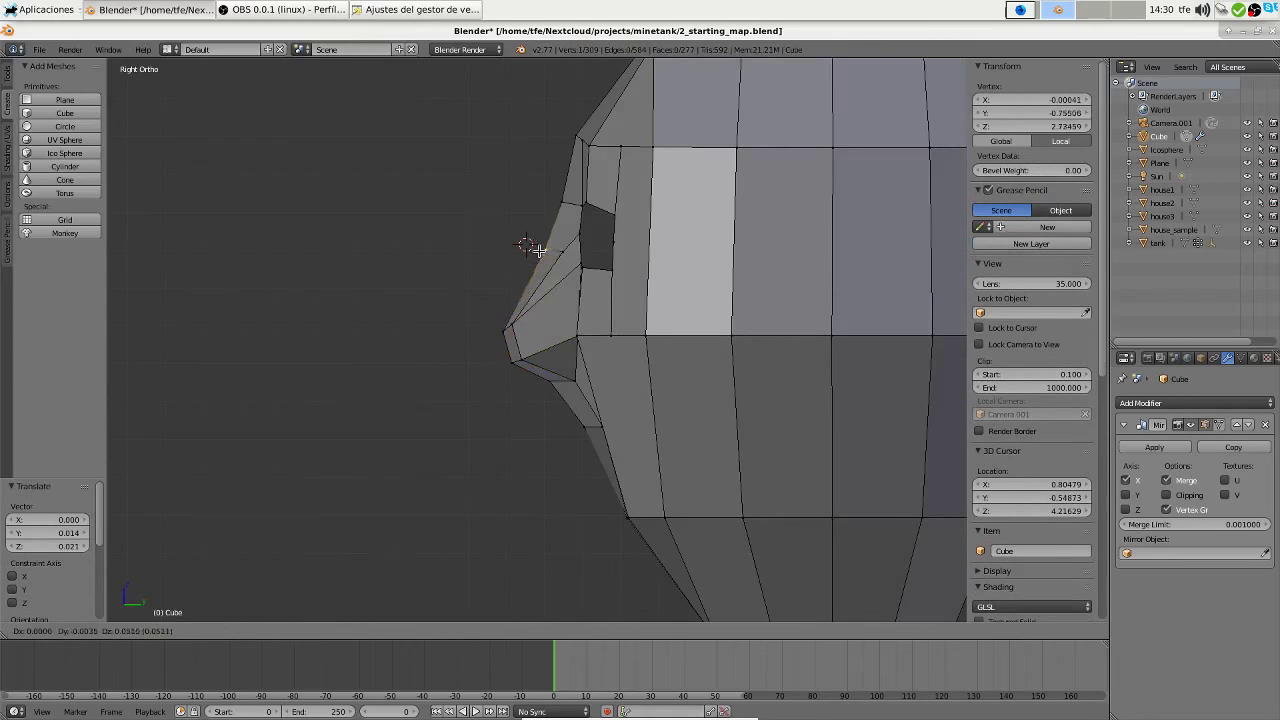
Start a loop cut across the head, cancel it, and return to vertex selection
key("2")
key("ctrl+r")
key("ctrl+Tab")
mouse_move(565, 289)
middle_mouse_down()
mouse_move(520, 320)
mouse_move(580, 283)
middle_mouse_up()
left_click(525, 309)
scroll(525, 309, "down", 3)
scroll(580, 283, "up", 4)
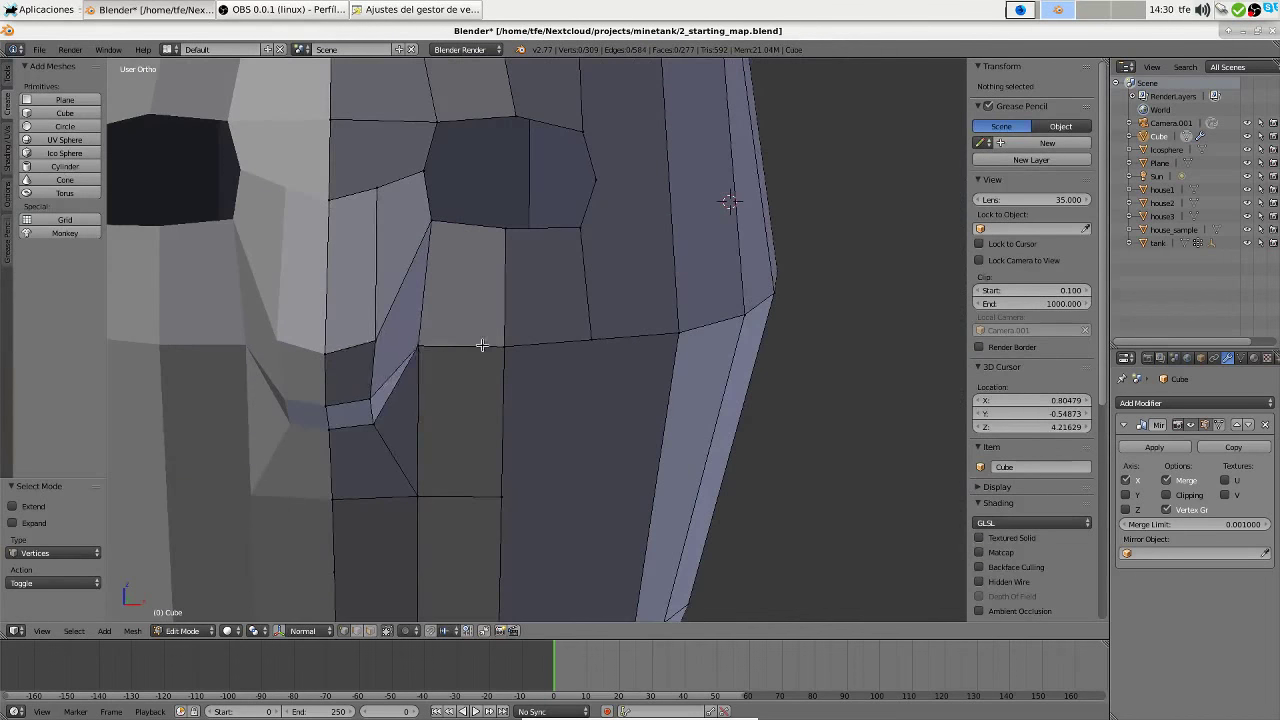
Join a vertex below the eye with one beside the nose and subdivide the selected edges
key("2")
right_click(422, 336)
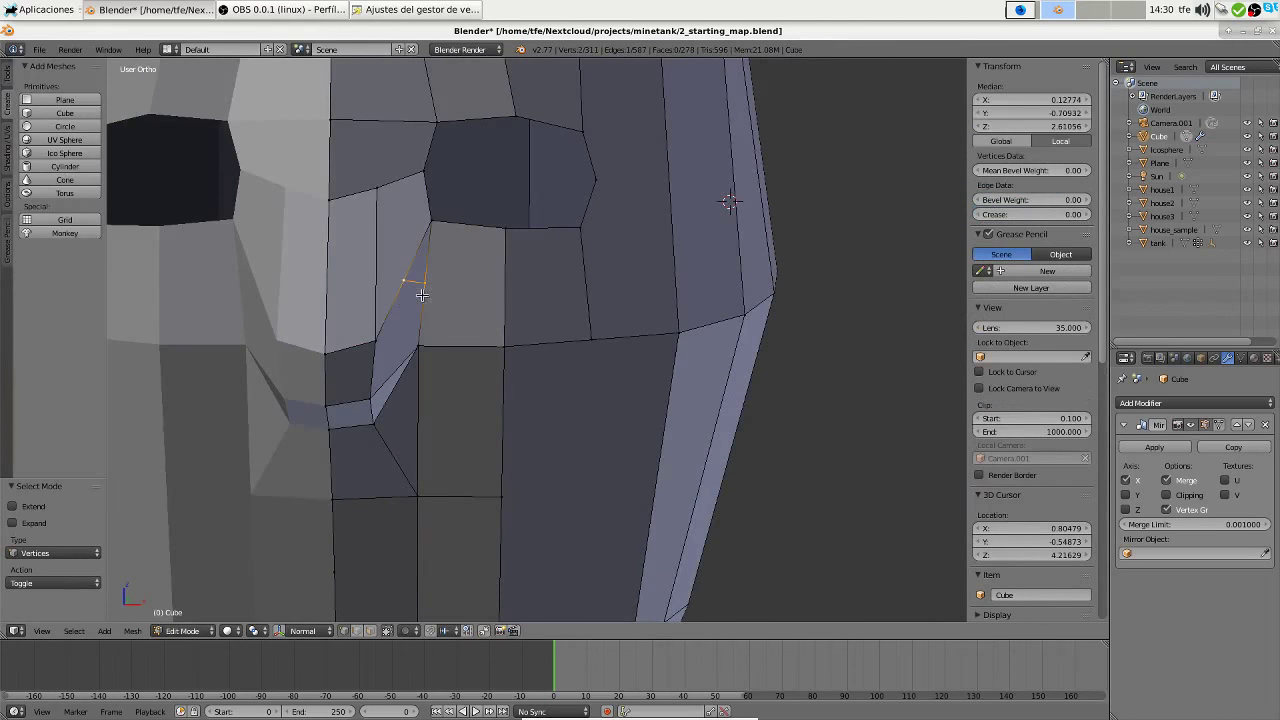
right_click(424, 284, "shift")
middle_click_drag(429, 277, 509, 265)
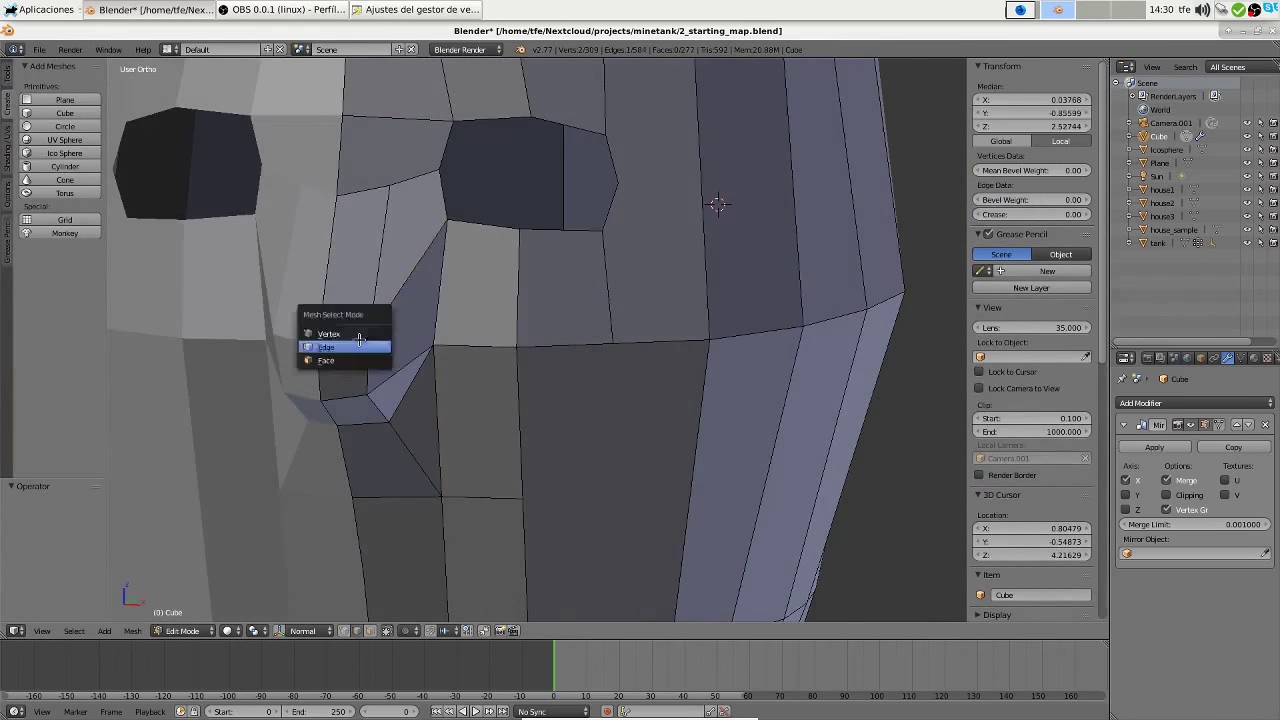
left_click(359, 338)
key("j")
middle_click_drag(440, 330, 499, 334)
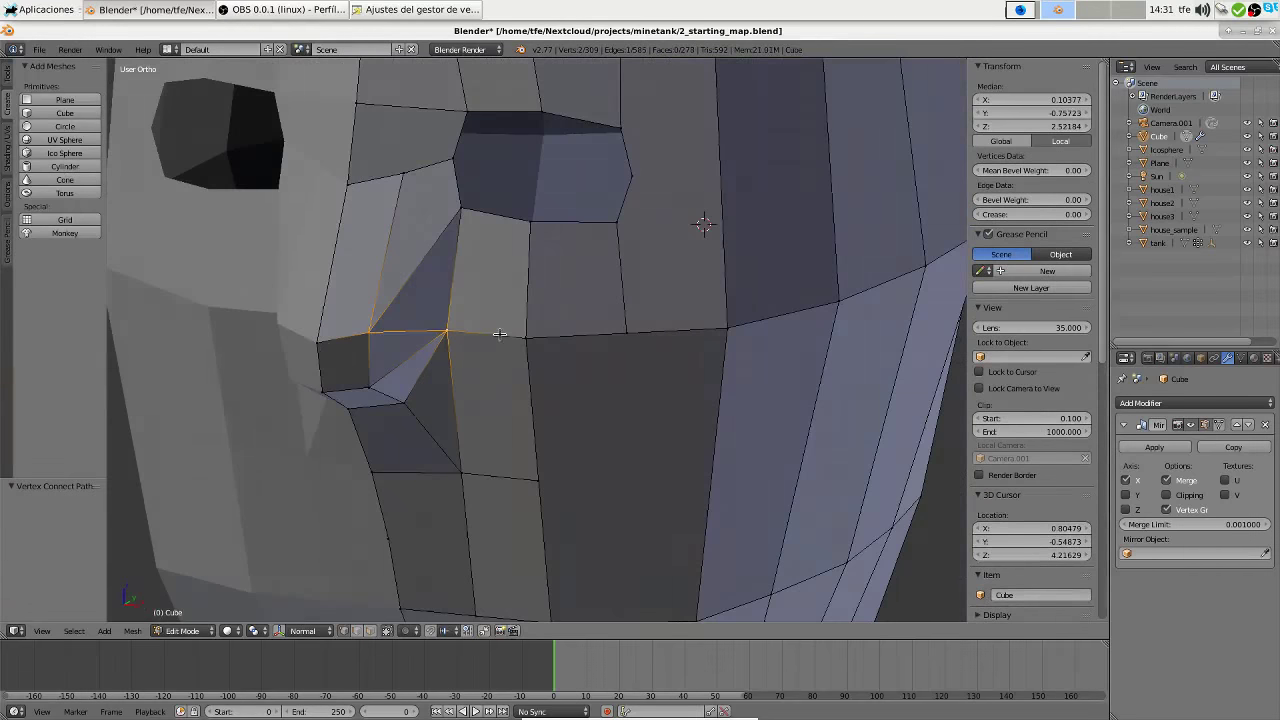
left_click(724, 251)
Select two vertices under the nose and move them vertically along Z
middle_click_drag(480, 280, 431, 277)
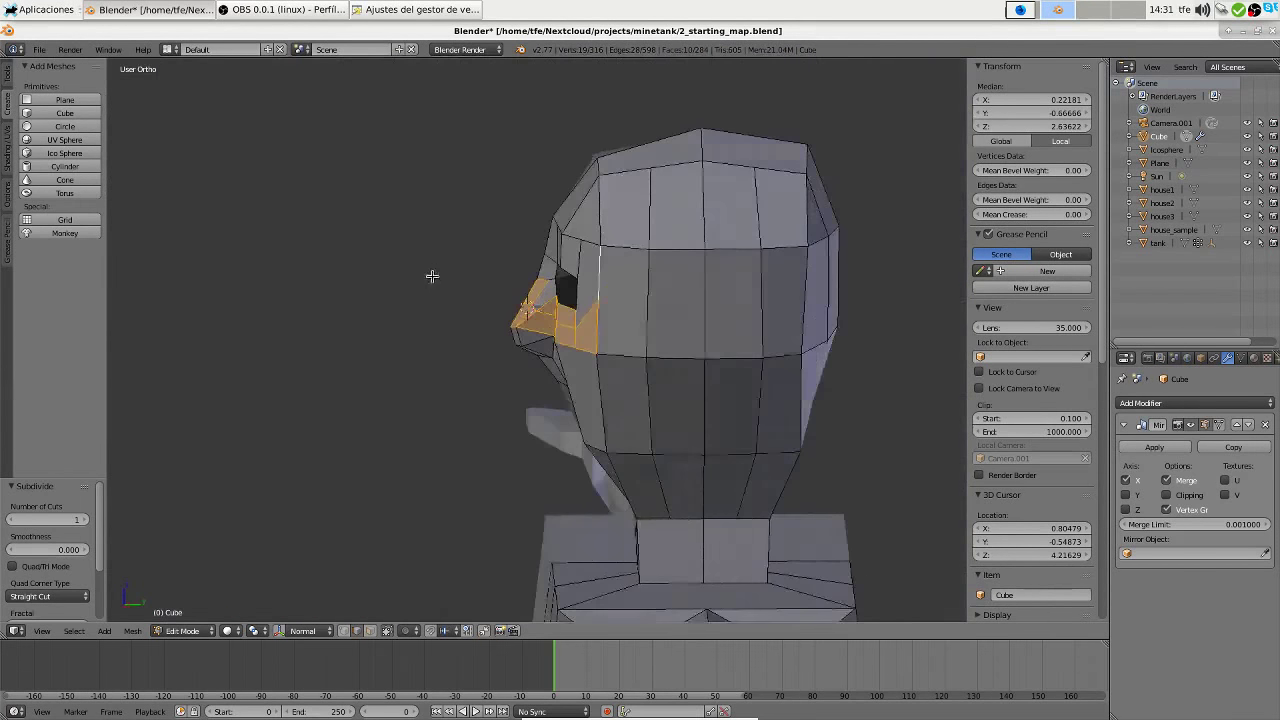
scroll(487, 347, "up", 3)
right_click_drag(487, 347, 492, 352)
mouse_move(554, 414)
middle_mouse_down()
mouse_move(403, 380)
mouse_move(711, 363)
mouse_move(487, 455)
mouse_move(280, 571)
middle_mouse_up()
right_click(499, 208, "shift")
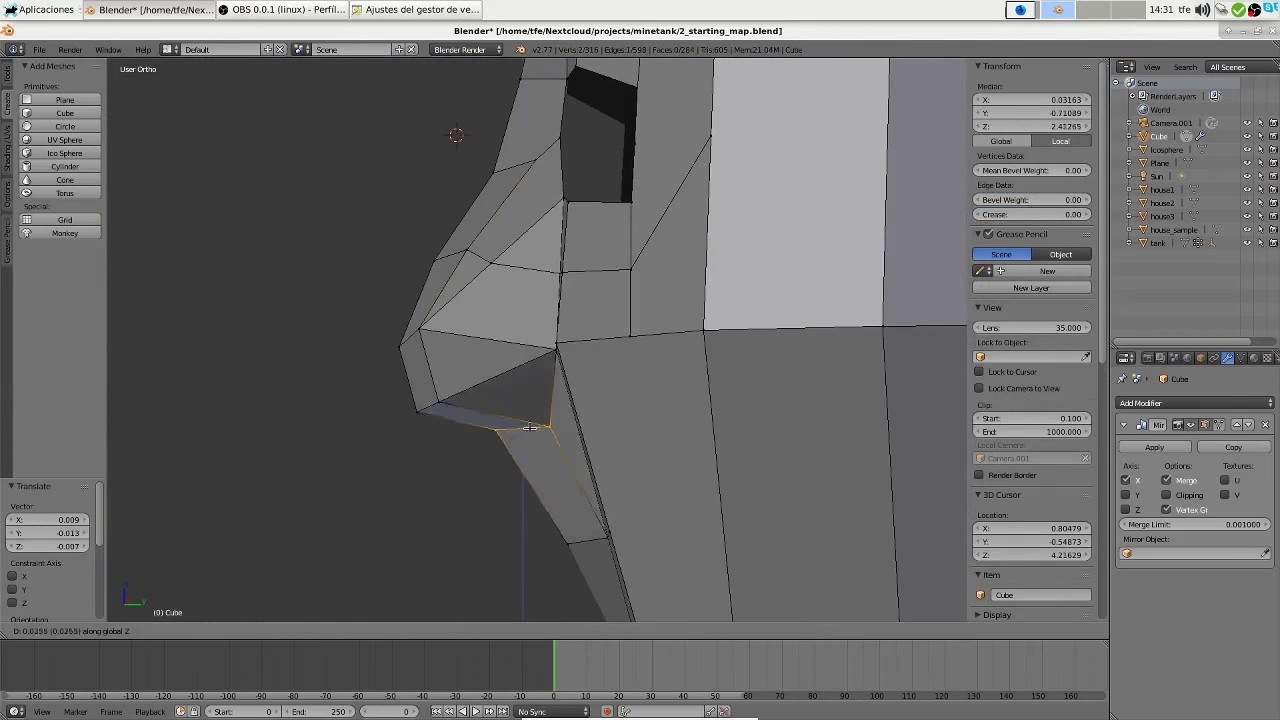
key("g")
key("z")
left_click(499, 215)
Move the vertex near the nostril along the Y axis
mouse_move(499, 215)
middle_mouse_down()
mouse_move(515, 405)
mouse_move(780, 120)
middle_mouse_up()
scroll(780, 120, "up", 3)
right_click(437, 437)
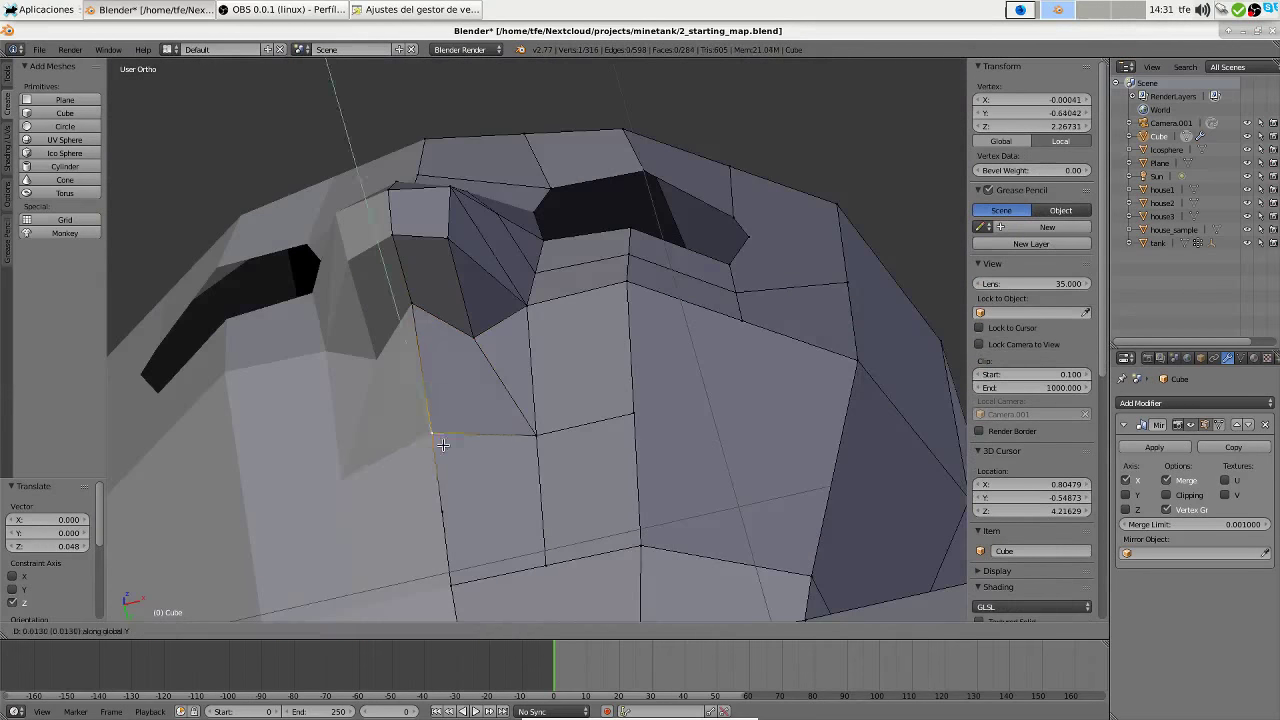
key("g")
key("y")
left_click(479, 413)
Subdivide the edges and push the new edge below the nose inward along Y
key("ctrl+Tab")
mouse_move(479, 413)
middle_mouse_down()
mouse_move(528, 382)
mouse_move(560, 420)
middle_mouse_up()
left_click(573, 359)
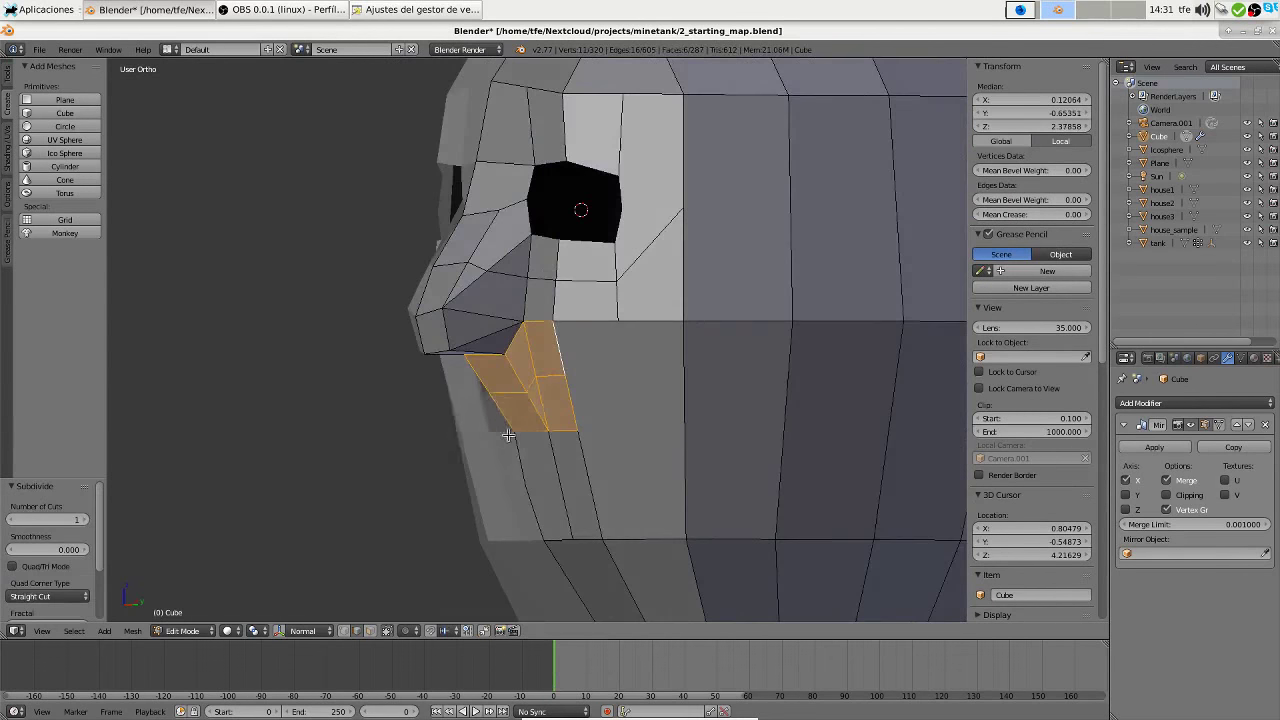
right_click(540, 430)
key("g")
key("y")
left_click(567, 497)
Move a vertex below the nose along Y and delete the extra vertex
mouse_move(567, 497)
middle_mouse_down()
mouse_move(486, 343)
mouse_move(430, 330)
middle_mouse_up()
right_click(457, 380)
key("g")
key("y")
left_click(450, 385)
scroll(559, 351, "up", 2)
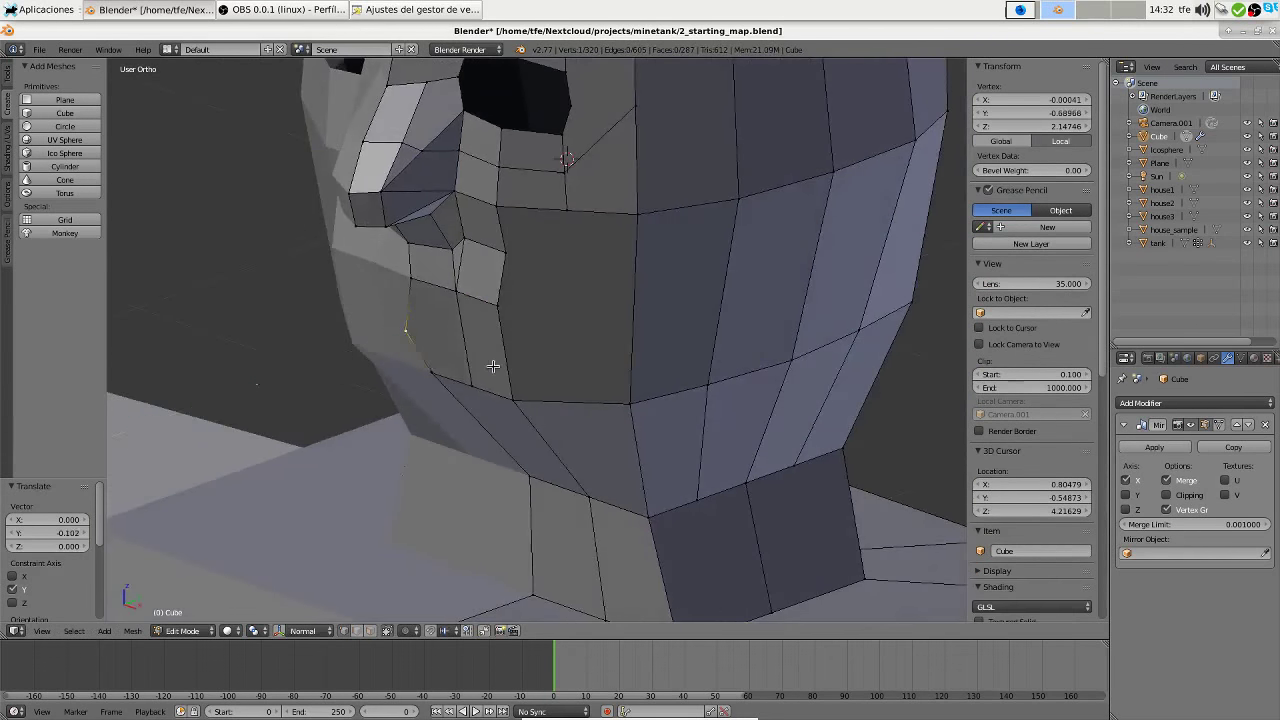
key("x")
left_click(460, 343)
Fill the gap with a face between two edges, then view the whole character
scroll(430, 330, "up", 3)
key("ctrl+Tab")
right_click(304, 452)
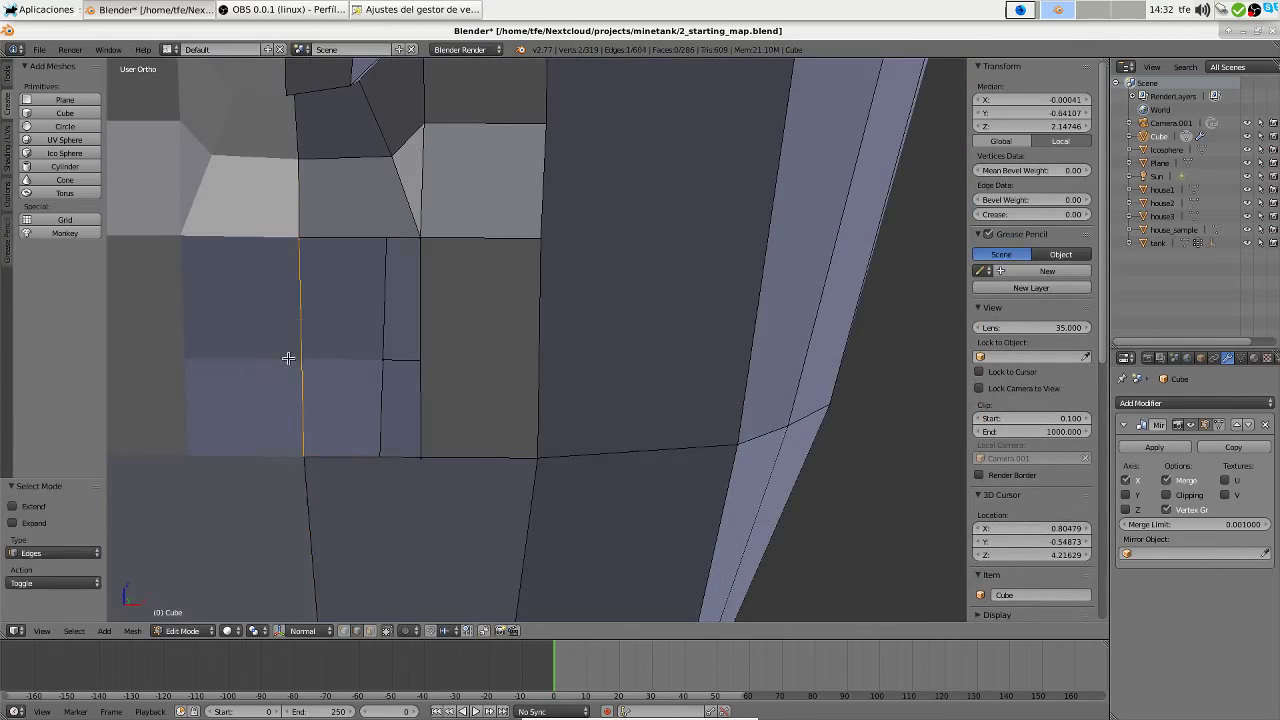
right_click(420, 350, "shift")
key("f")
scroll(466, 294, "down", 6)
mouse_move(466, 294)
middle_mouse_down()
mouse_move(593, 322)
mouse_move(517, 293)
middle_mouse_up()
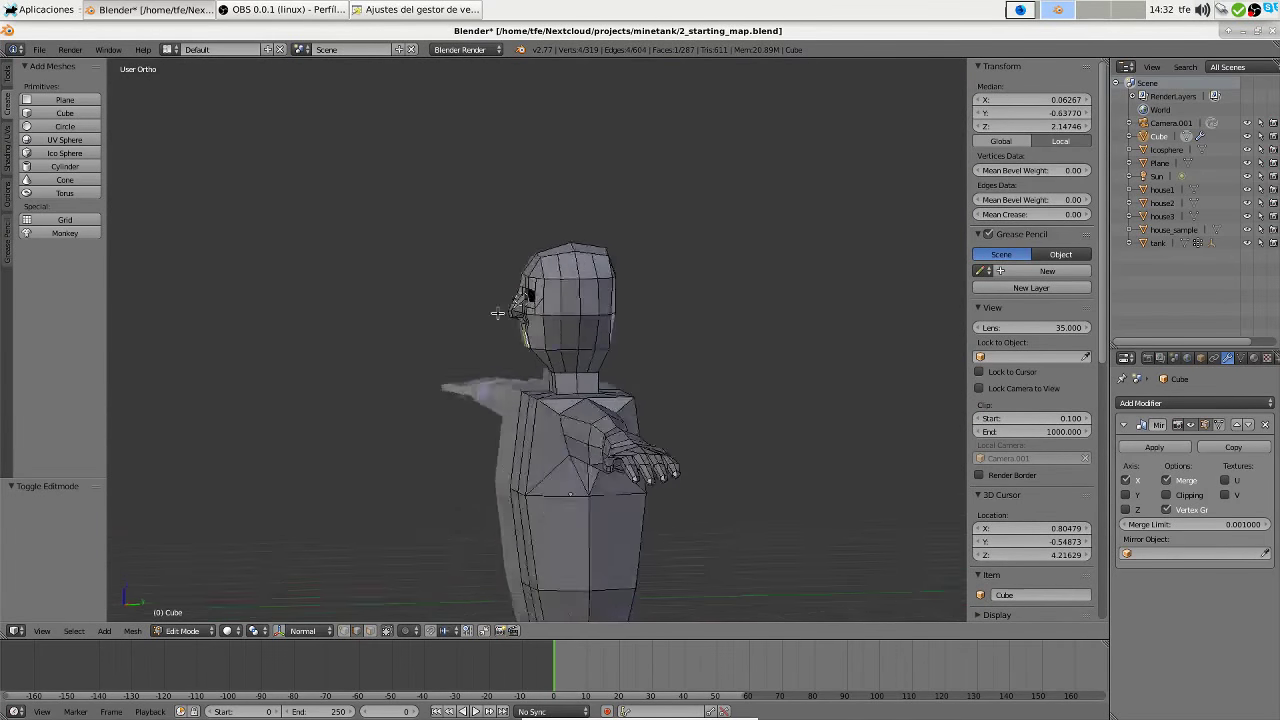
scroll(517, 293, "up", 5)
key("KP_4")
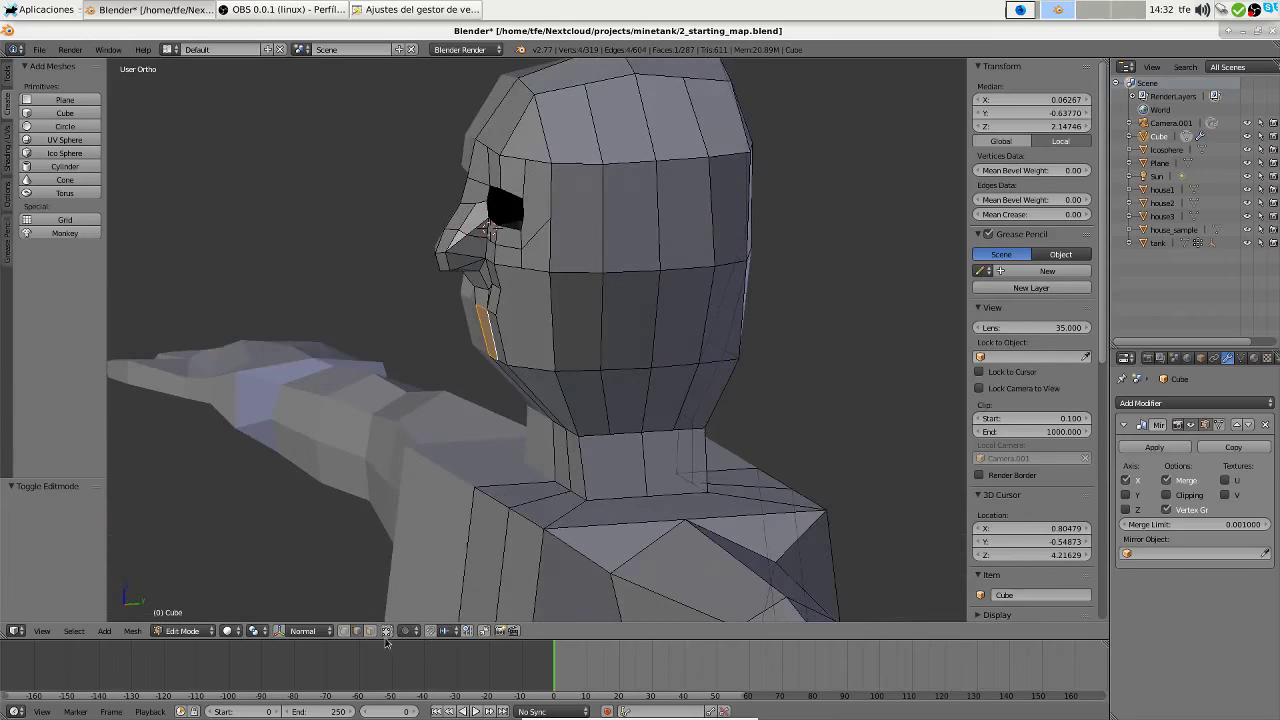
In side view, box-select the upper head vertices and lower them along Z
left_click(395, 543)
key("KP_3")
scroll(528, 316, "down", 3)
right_click(528, 316)
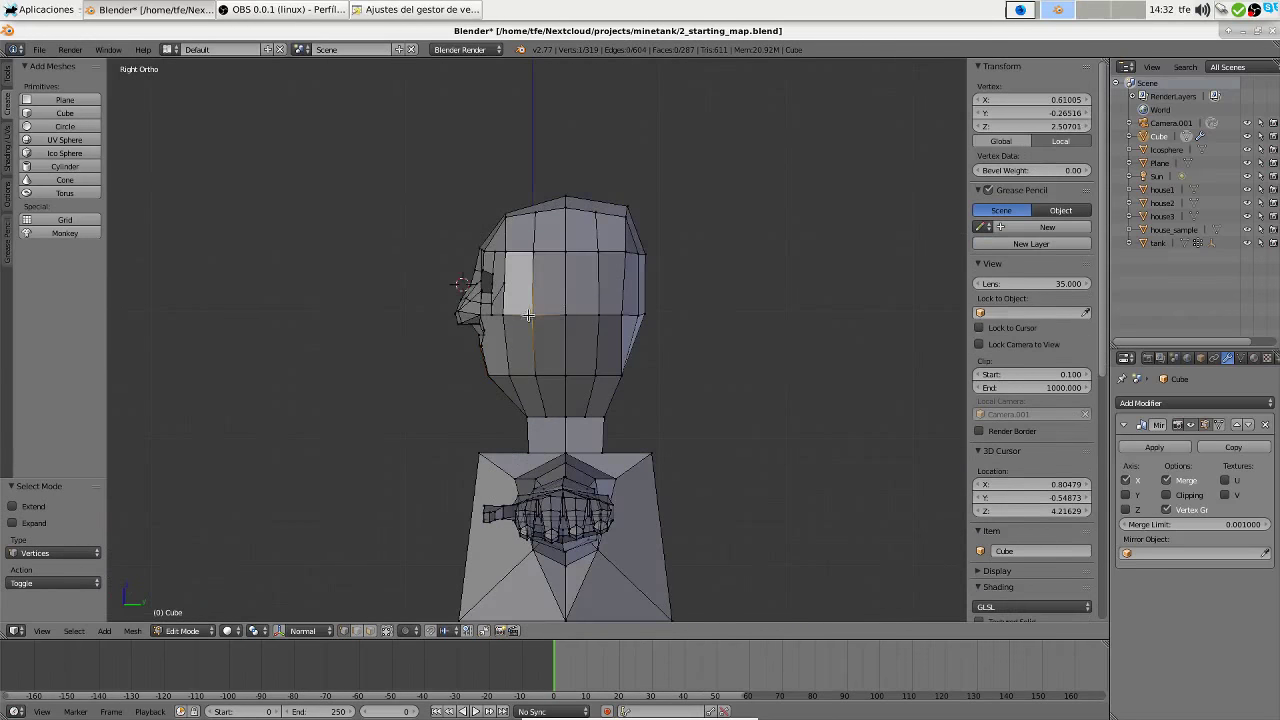
left_click_drag(695, 366, 679, 346)
right_click(497, 309)
key("g")
key("z")
left_click(693, 352)
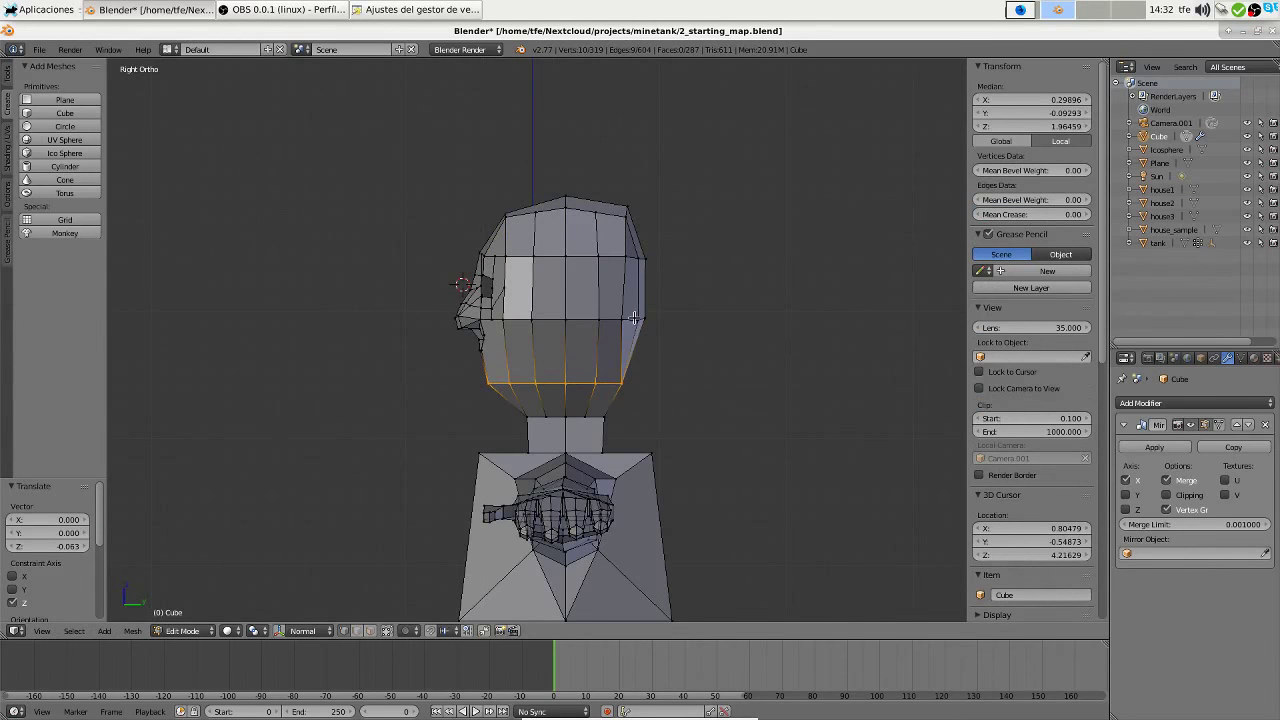
Box-select the top ring of the head and start a Z move, then cancel it
key("b")
left_click_drag(457, 166, 655, 250)
key("g")
key("z")
right_click(668, 257)
scroll(635, 259, "down", 2)
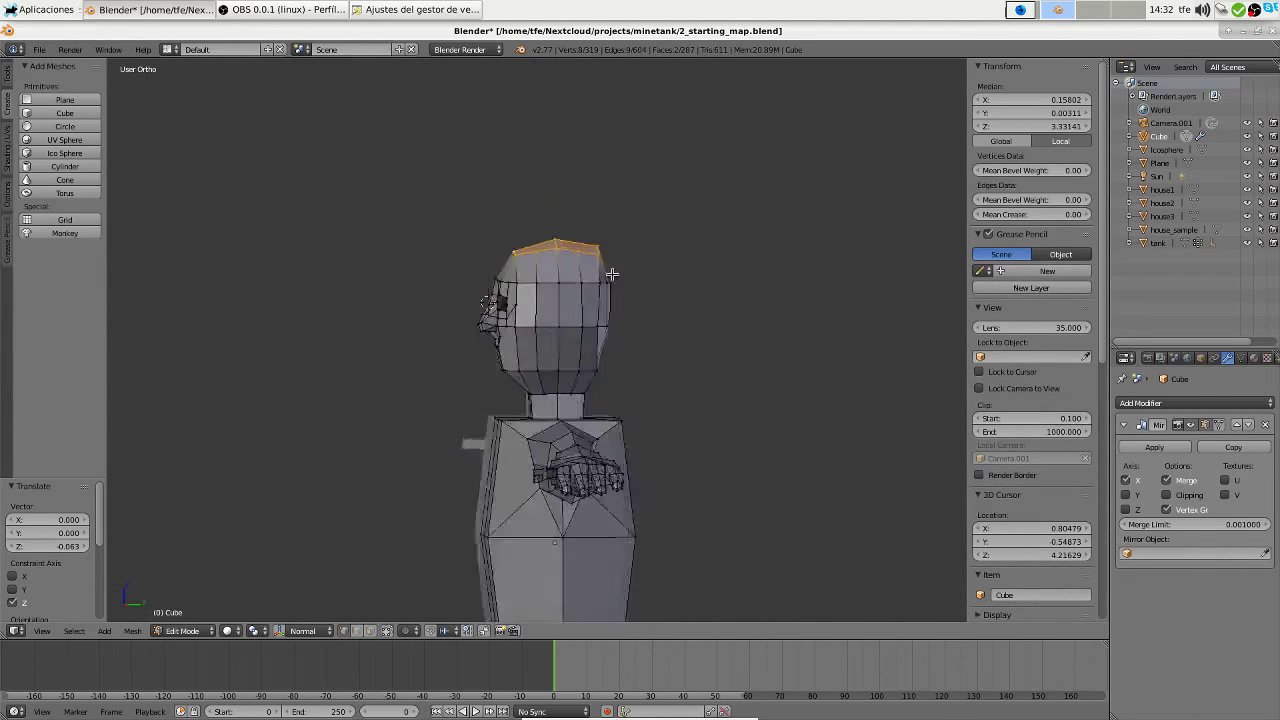
scroll(611, 273, "up", 3)
Box-select the front of the face, scale it inward along X, and leave Edit Mode
key("b")
left_click_drag(430, 175, 530, 425)
key("s")
key("x")
left_click(624, 396)
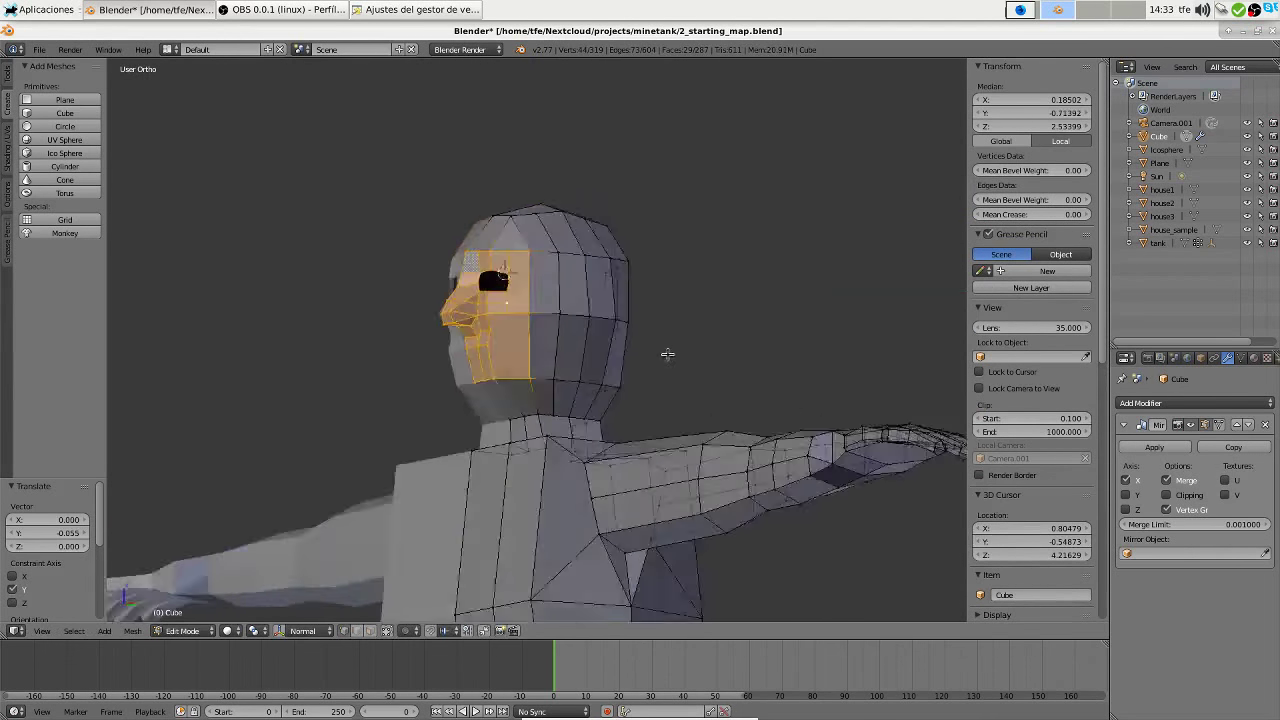
scroll(666, 354, "down", 4)
key("Tab")
key("Tab")
middle_click_drag(640, 340, 585, 323)
Return to Object Mode, frame the figure in camera view, and set Material Mode to GLSL
key("ctrl+Tab")
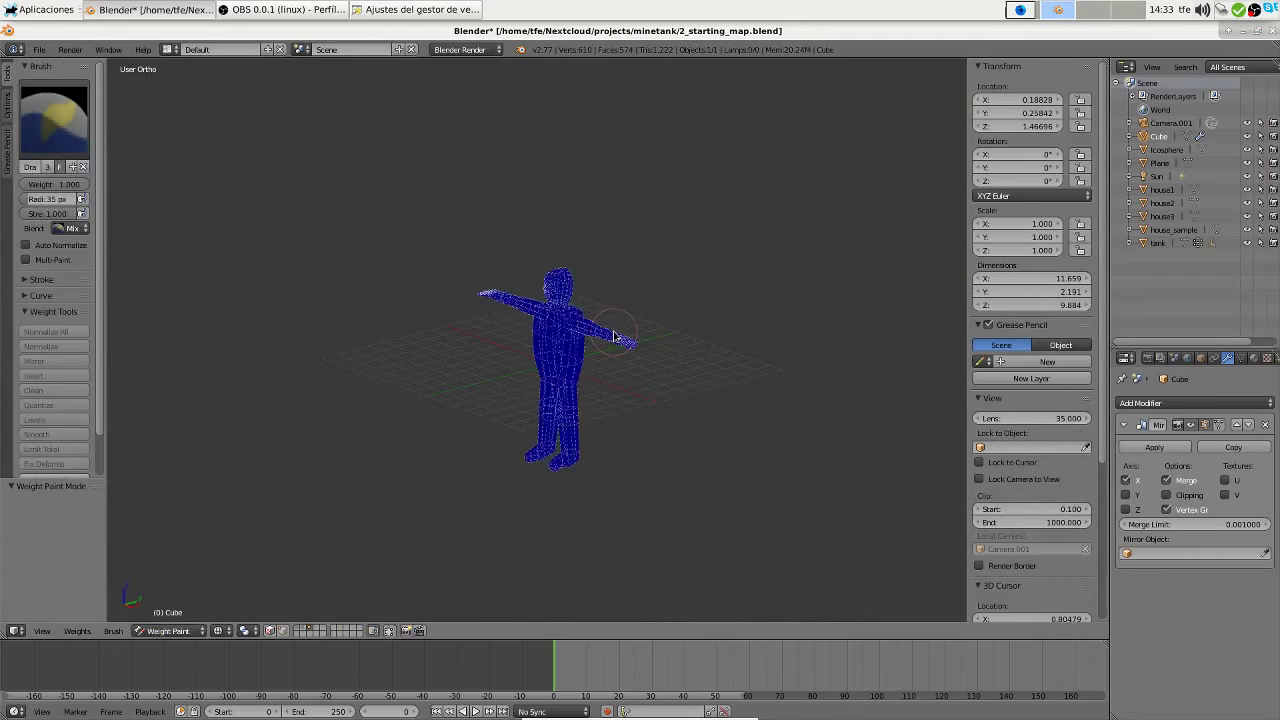
key("ctrl+Tab")
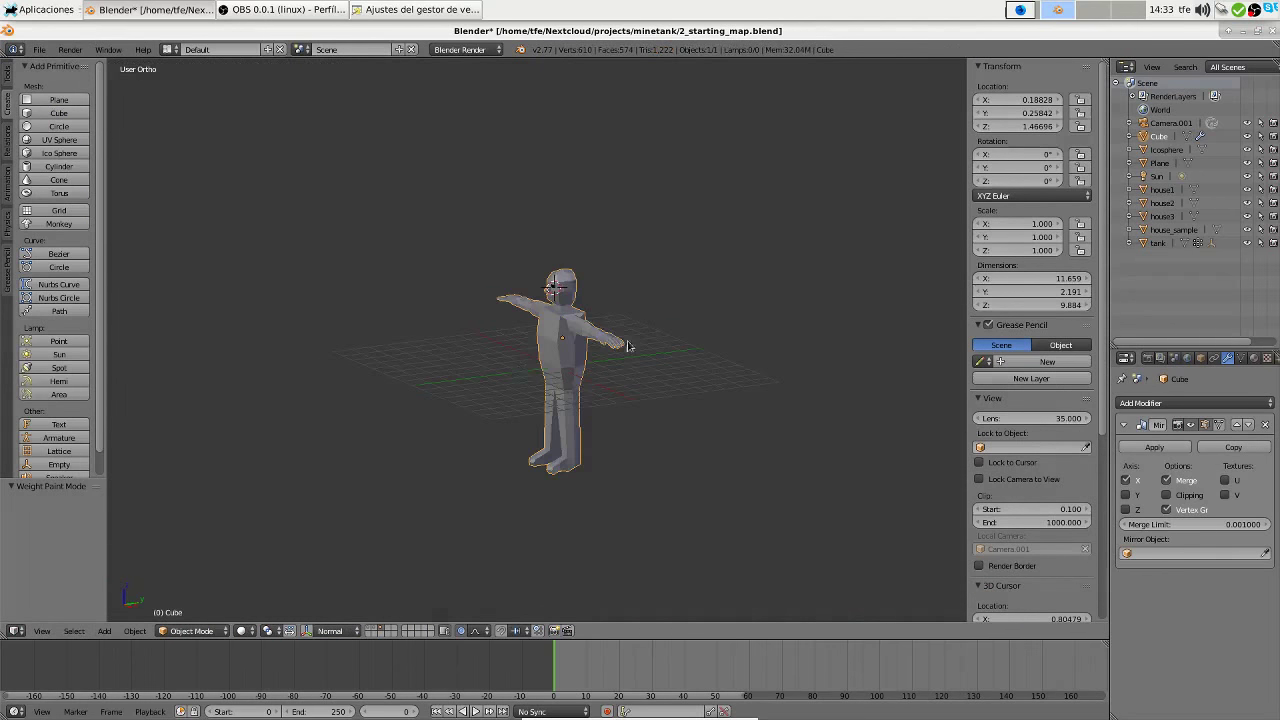
key("KP_0")
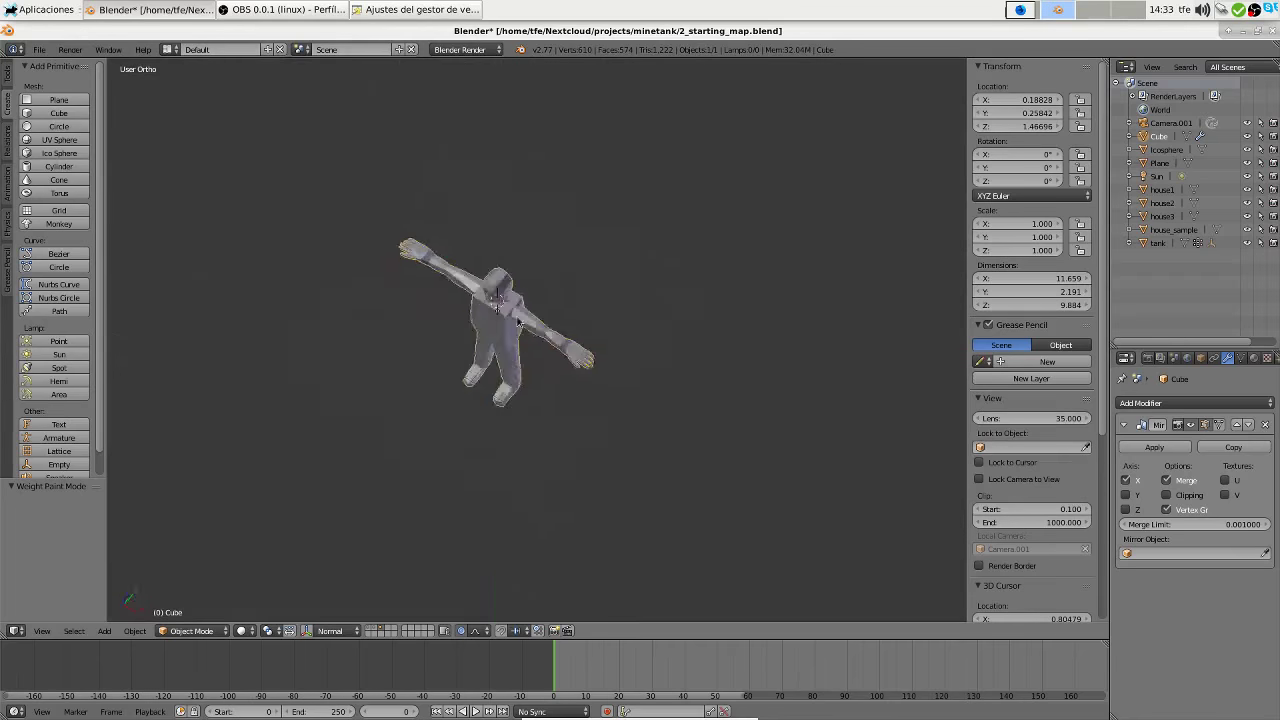
key("KP_Decimal")
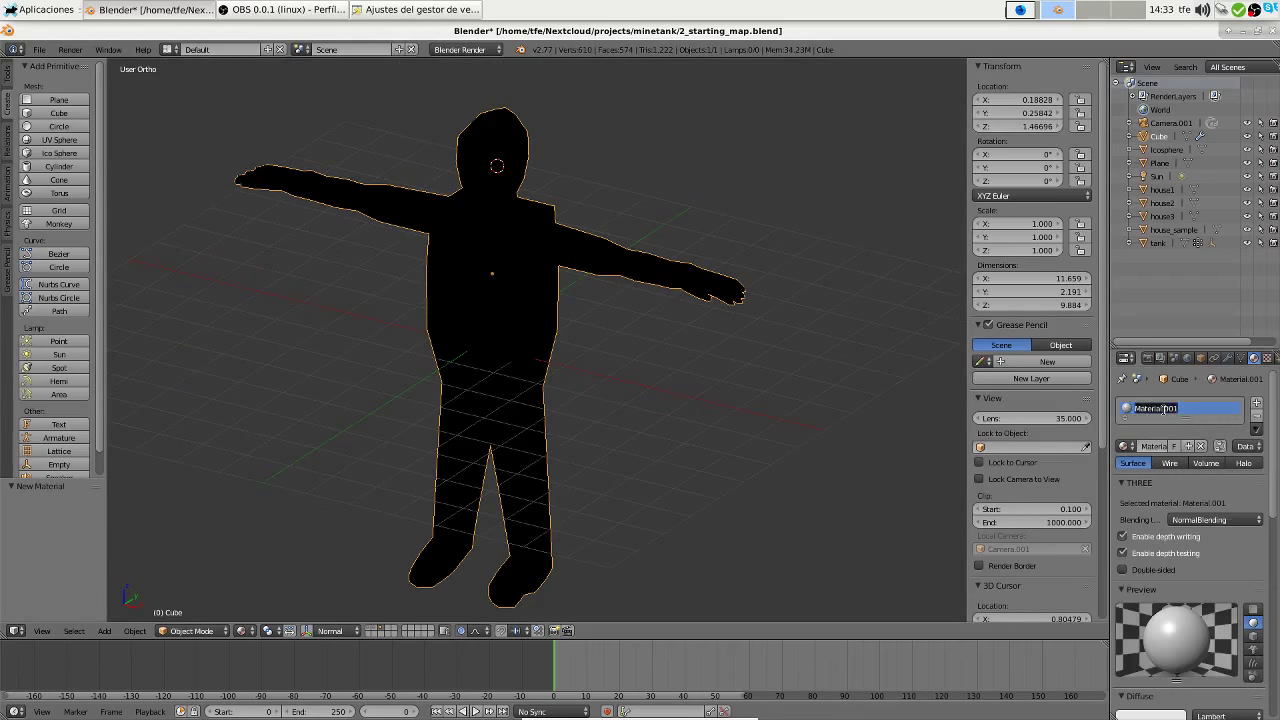
scroll(1030, 480, "down", 5)
left_click(985, 490)
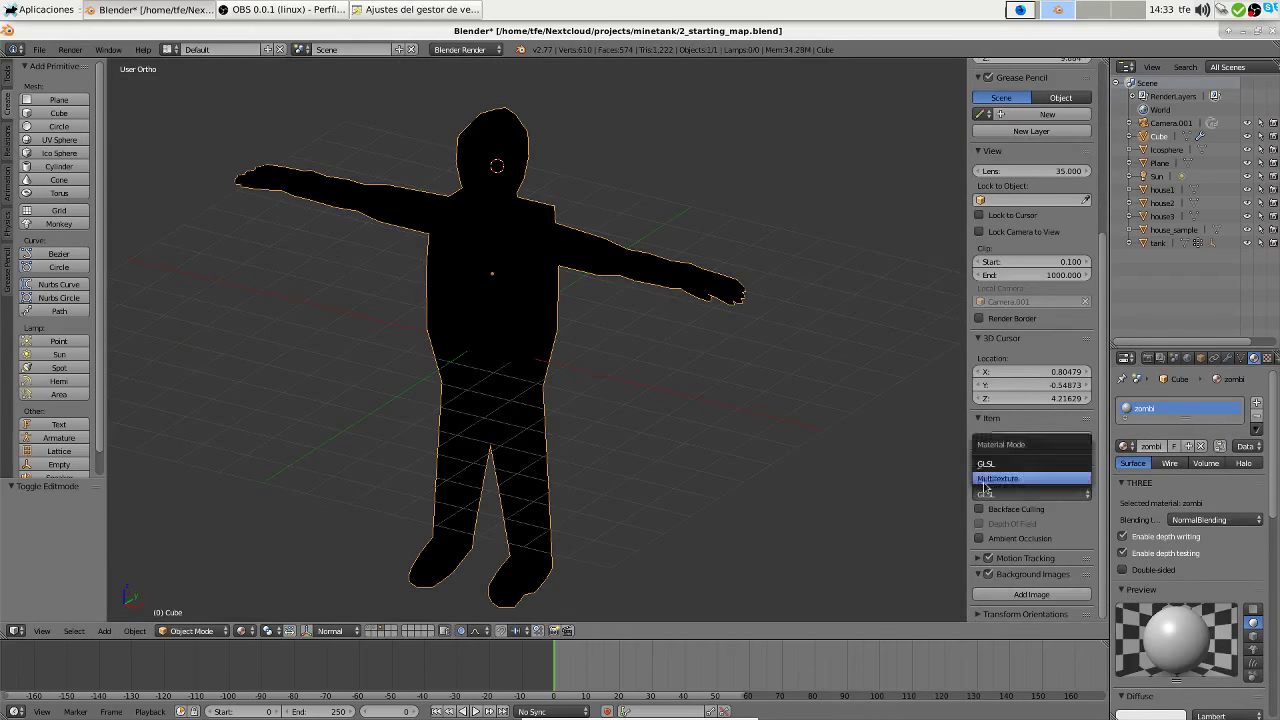
left_click(985, 463)
left_click(614, 357)
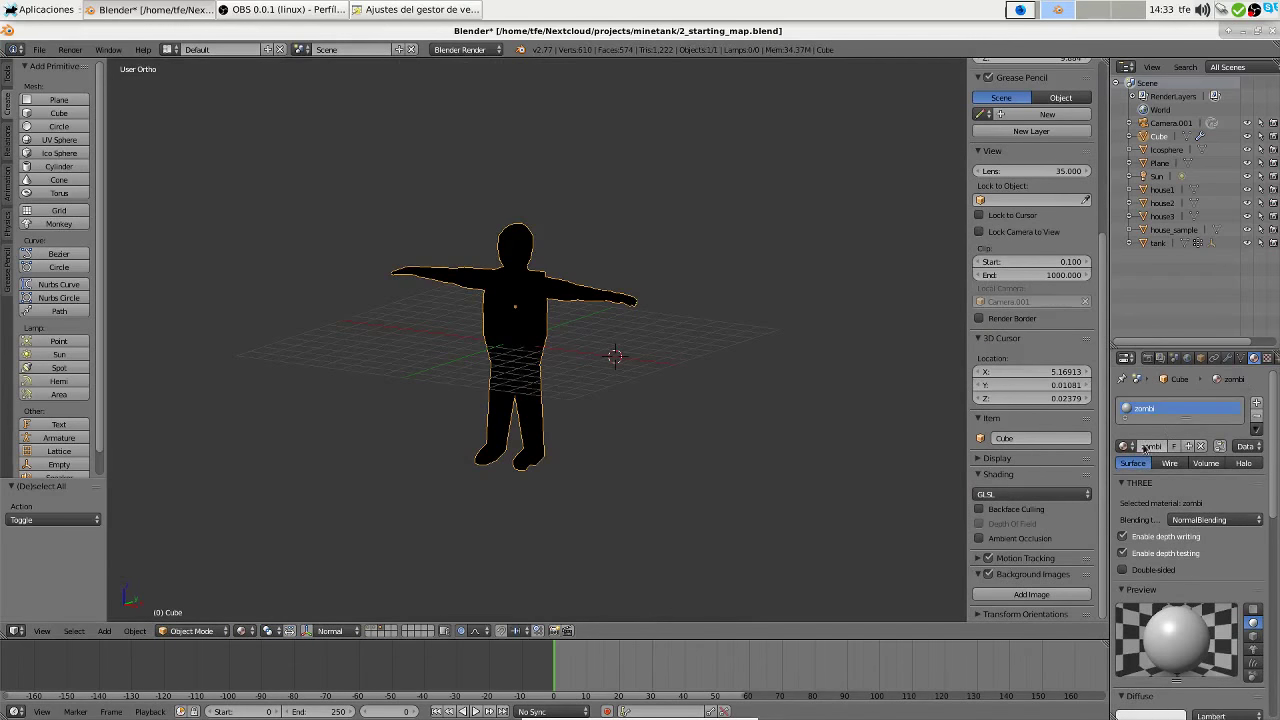
Show the zombi material's settings and switch the viewport to Solid shading
scroll(1194, 556, "down", 5)
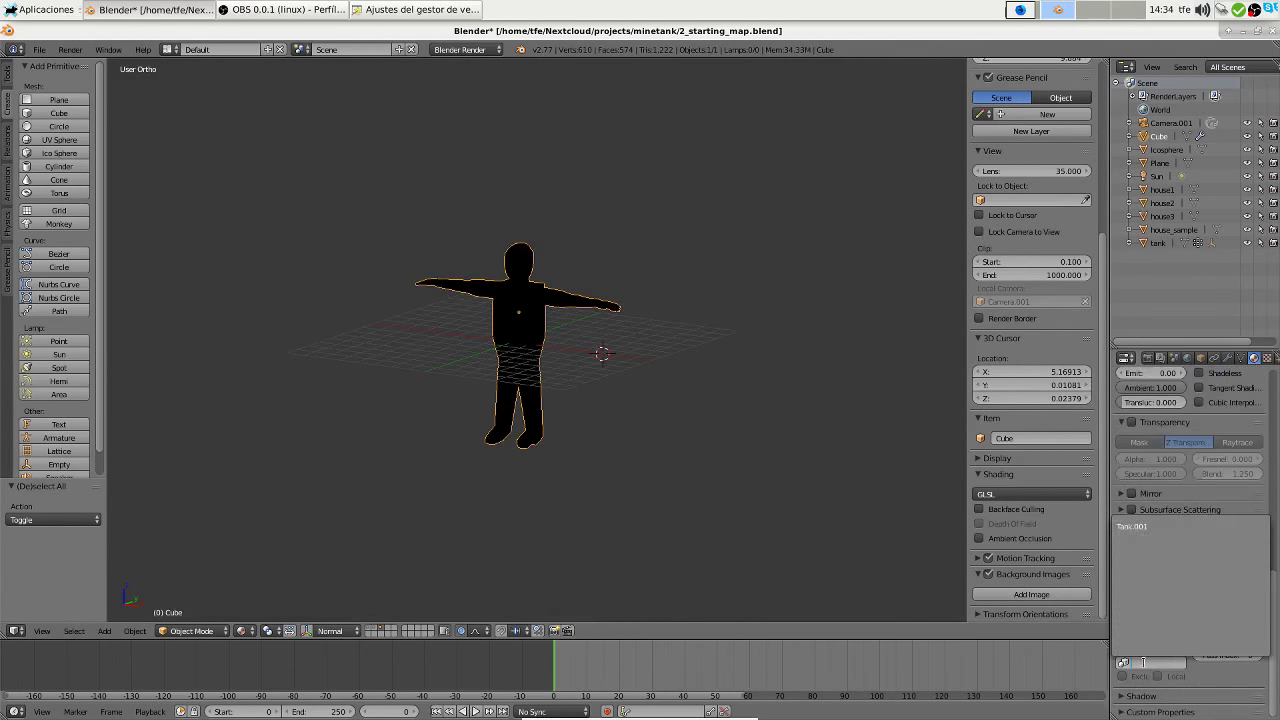
left_click(1254, 357)
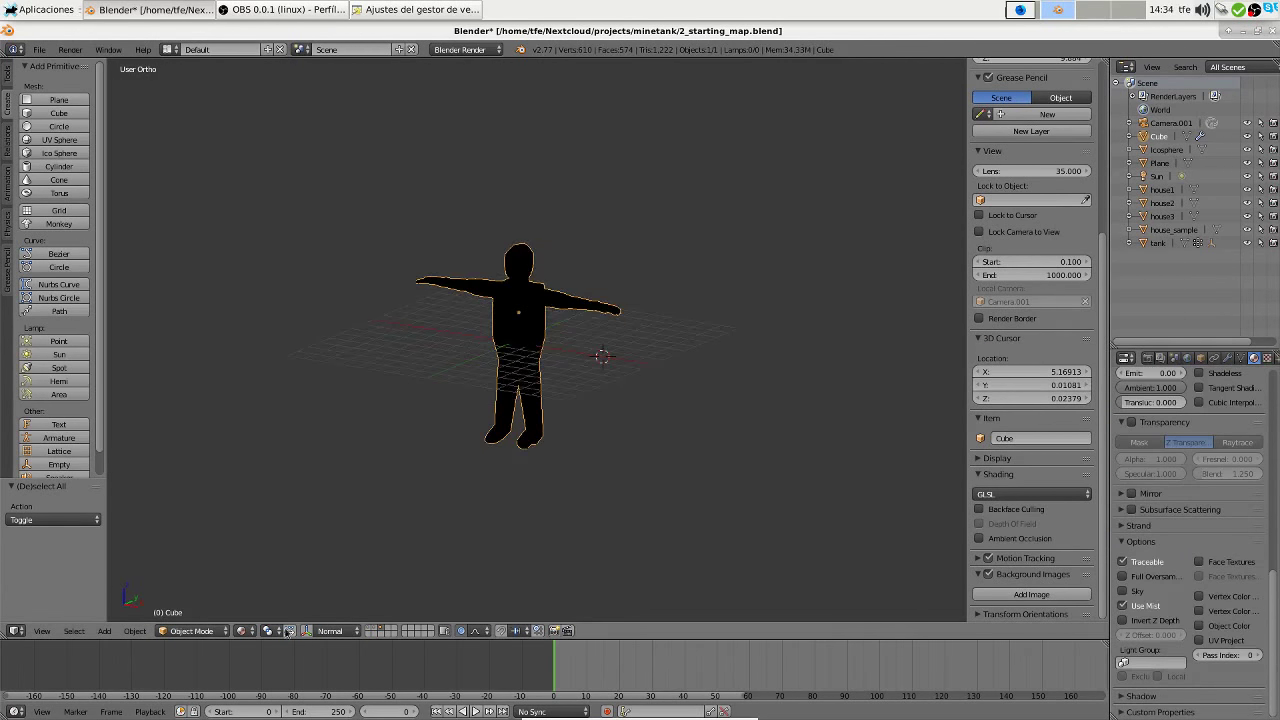
left_click(262, 585)
scroll(200, 400, "up", 6)
Apply Smooth shading to the humanoid mesh
left_click(36, 258)
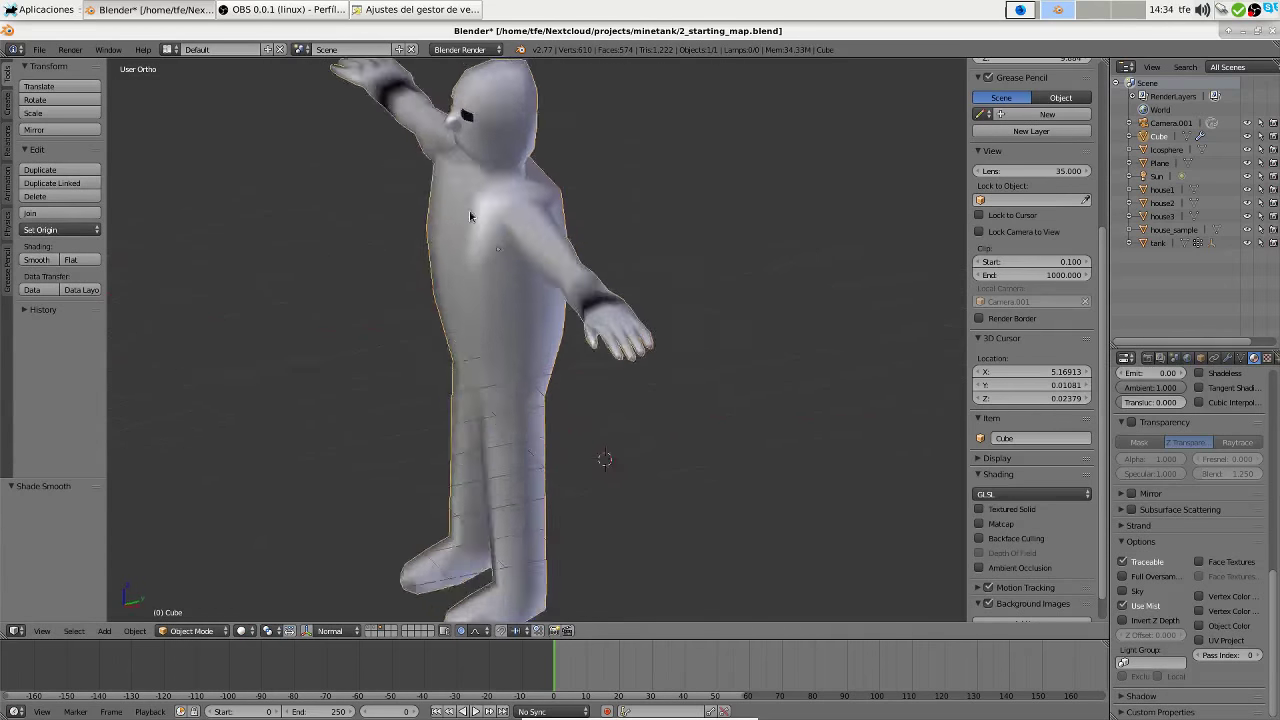
middle_click_drag(571, 300, 571, 205)
scroll(566, 449, "up", 5)
In Edit Mode, move the vertex under the shoulder and turn on Limit Selection to Visible
key("Tab")
scroll(580, 334, "down", 3)
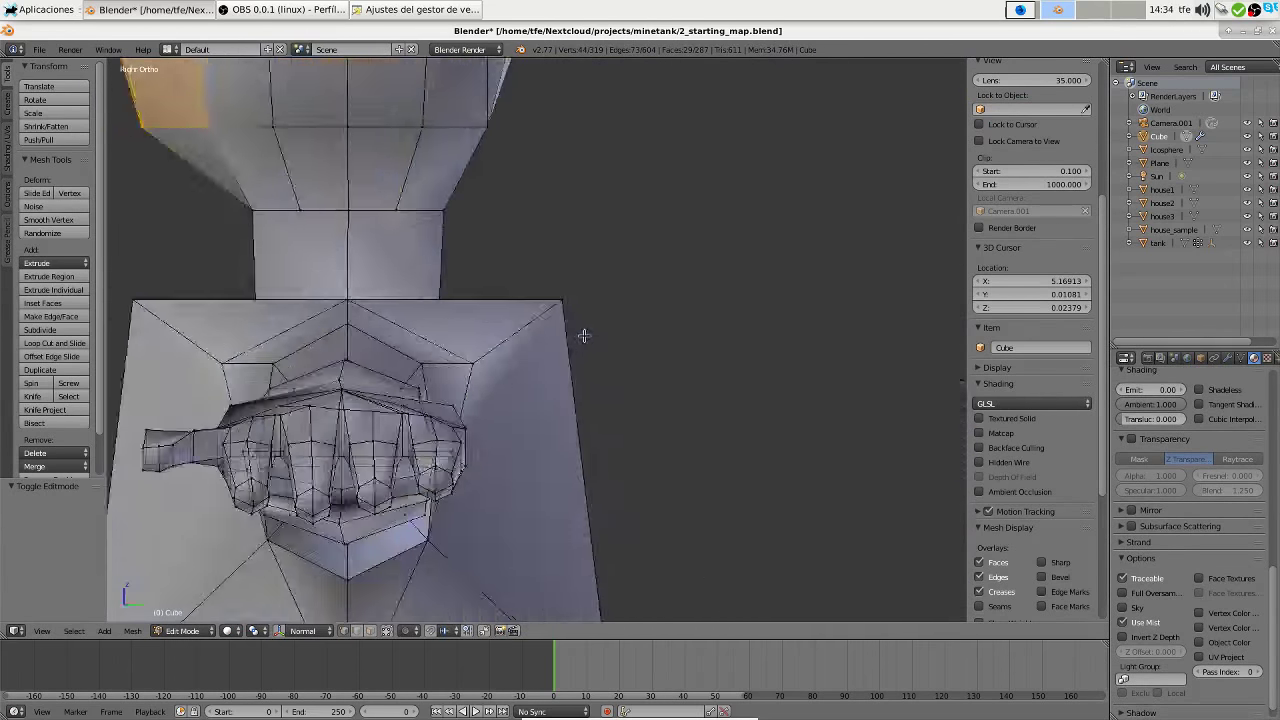
scroll(580, 337, "up", 3)
mouse_move(580, 337)
middle_mouse_down()
mouse_move(560, 400)
mouse_move(541, 381)
middle_mouse_up()
right_click(580, 250)
key("g")
left_click(541, 439)
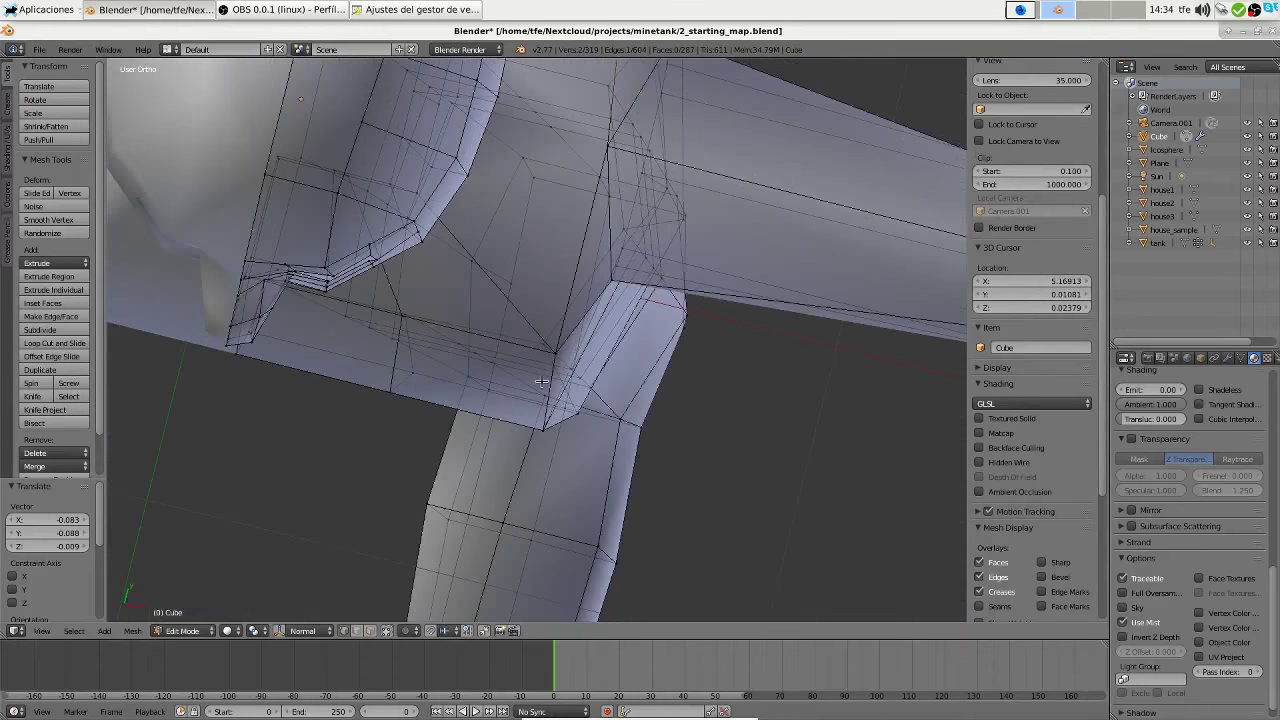
left_click(386, 630)
middle_click_drag(560, 480, 580, 441)
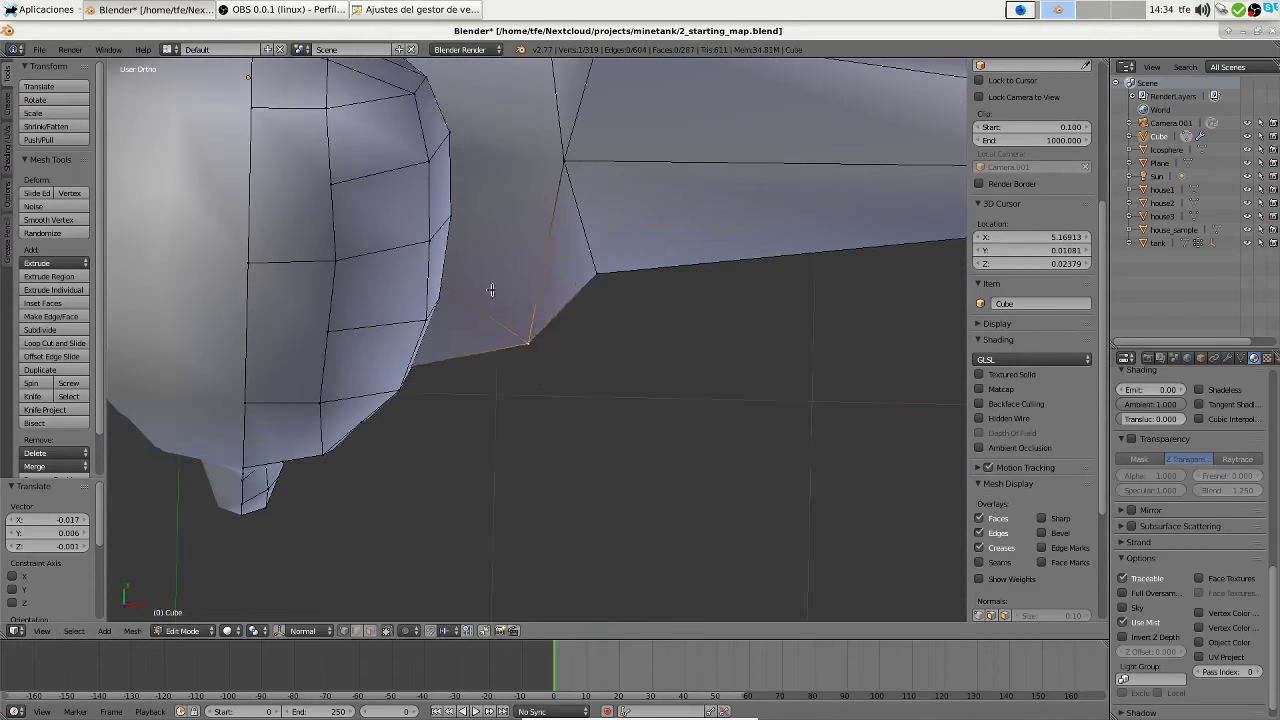
mouse_move(491, 290)
middle_mouse_down()
mouse_move(423, 369)
mouse_move(743, 300)
mouse_move(394, 457)
mouse_move(598, 373)
mouse_move(523, 423)
mouse_move(514, 371)
mouse_move(429, 400)
mouse_move(561, 472)
mouse_move(666, 334)
mouse_move(574, 294)
mouse_move(503, 357)
mouse_move(489, 265)
middle_mouse_up()
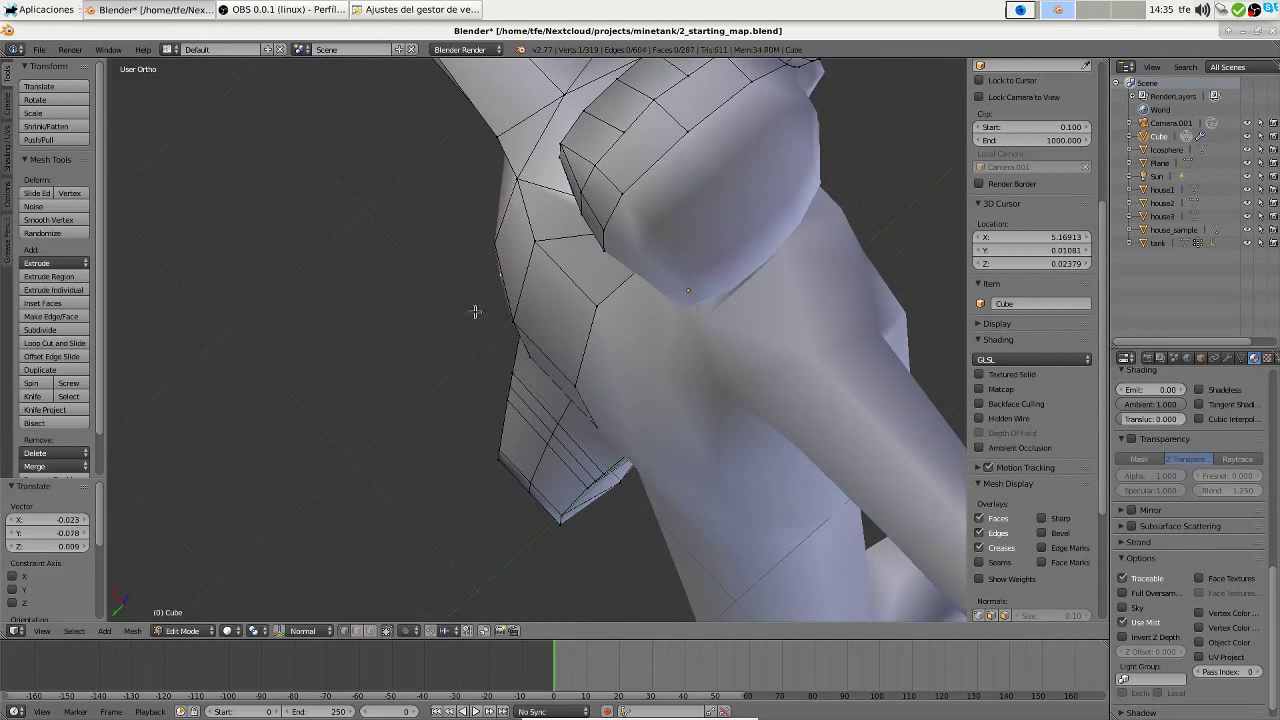
scroll(476, 311, "down", 5)
Go back into Edit Mode on the head with edge selection active
scroll(520, 330, "down", 2)
scroll(560, 345, "down", 2)
key("Tab")
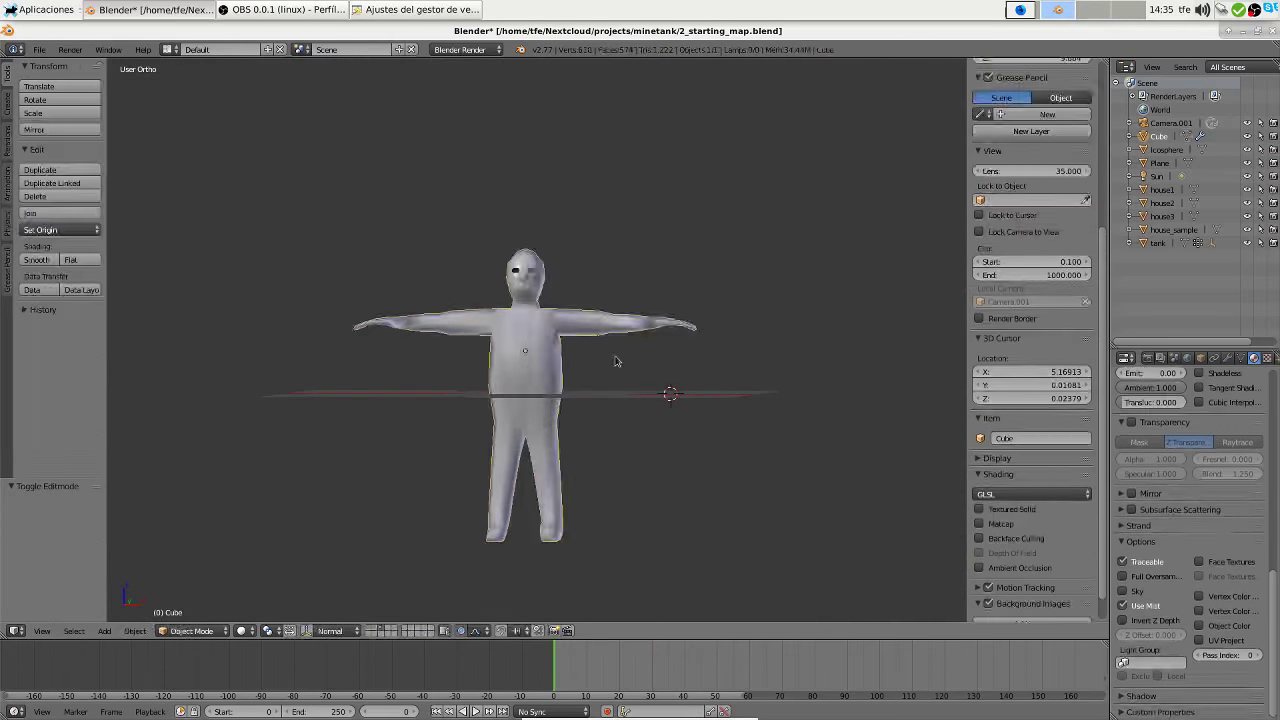
key("Tab")
scroll(651, 472, "down", 1)
key("Tab")
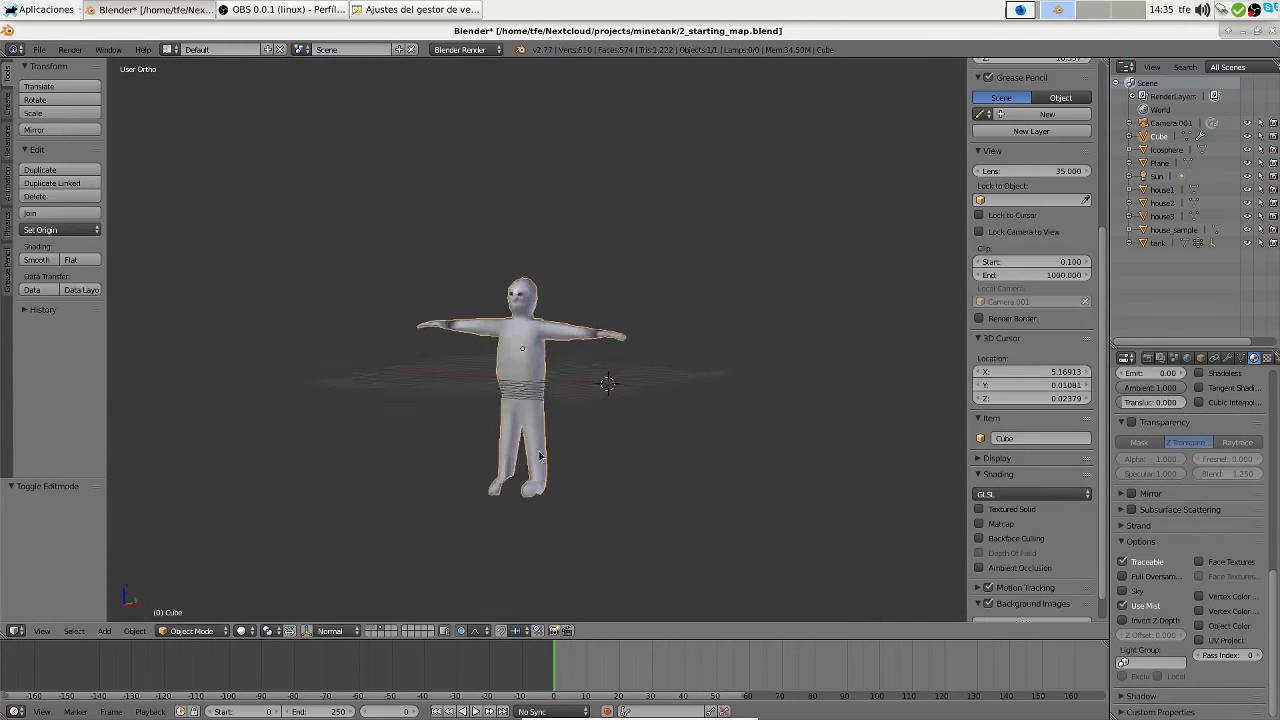
key("Tab")
key("Tab")
scroll(534, 317, "up", 5)
key("Tab")
key("Tab")
scroll(591, 376, "down", 1)
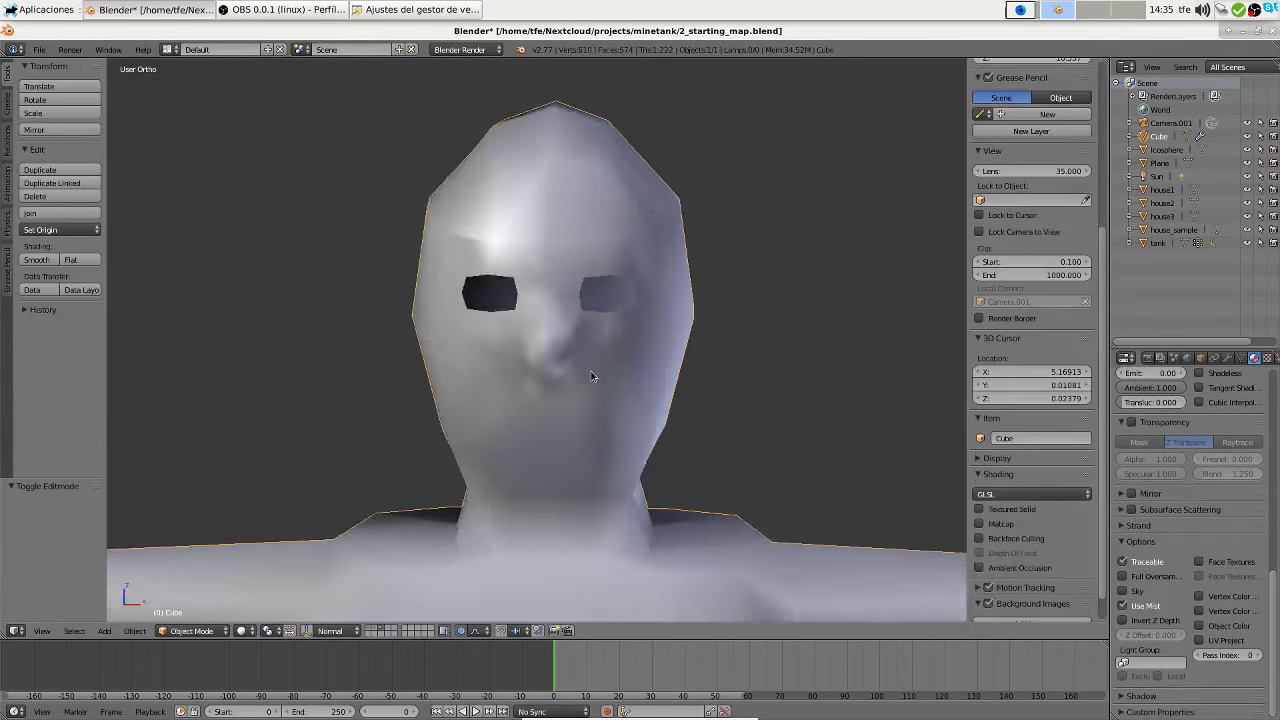
key("Tab")
scroll(591, 376, "up", 3)
key("2")
scroll(582, 470, "up", 1)
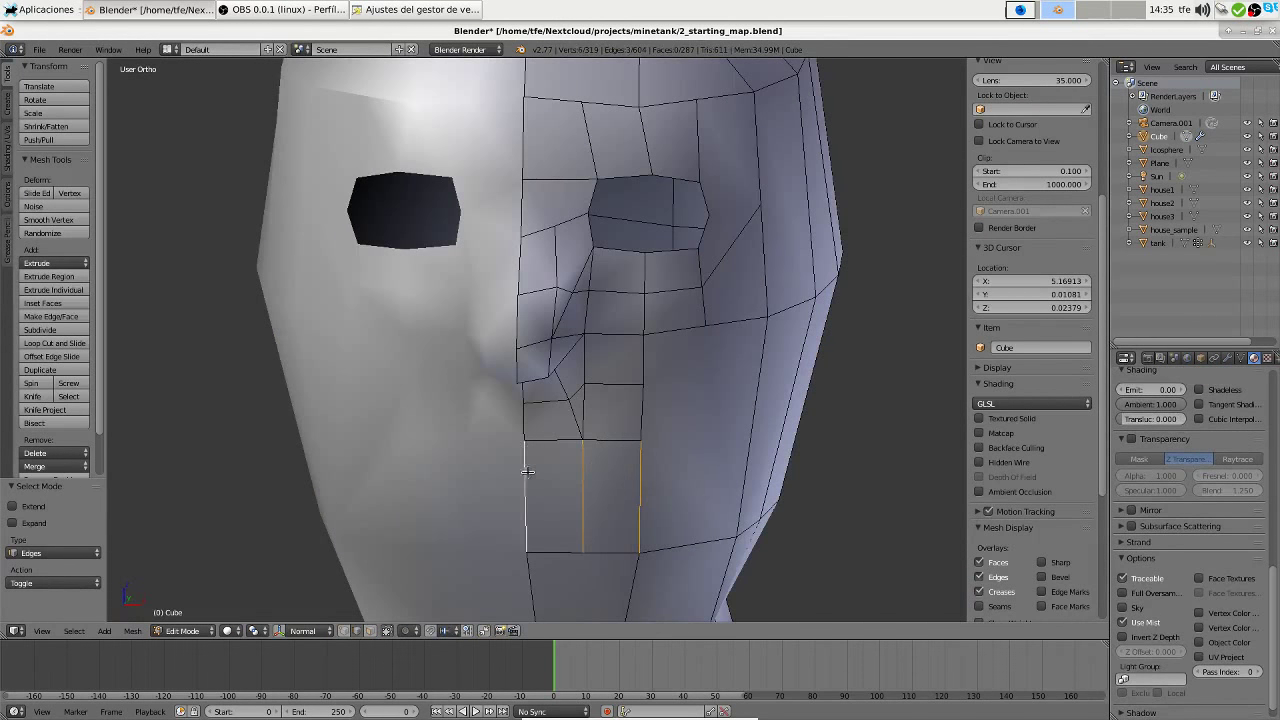
Subdivide the edges below the nose, connect the new vertices with J, and delete the selected edges
key("w")
left_click(527, 471)
right_click(576, 466)
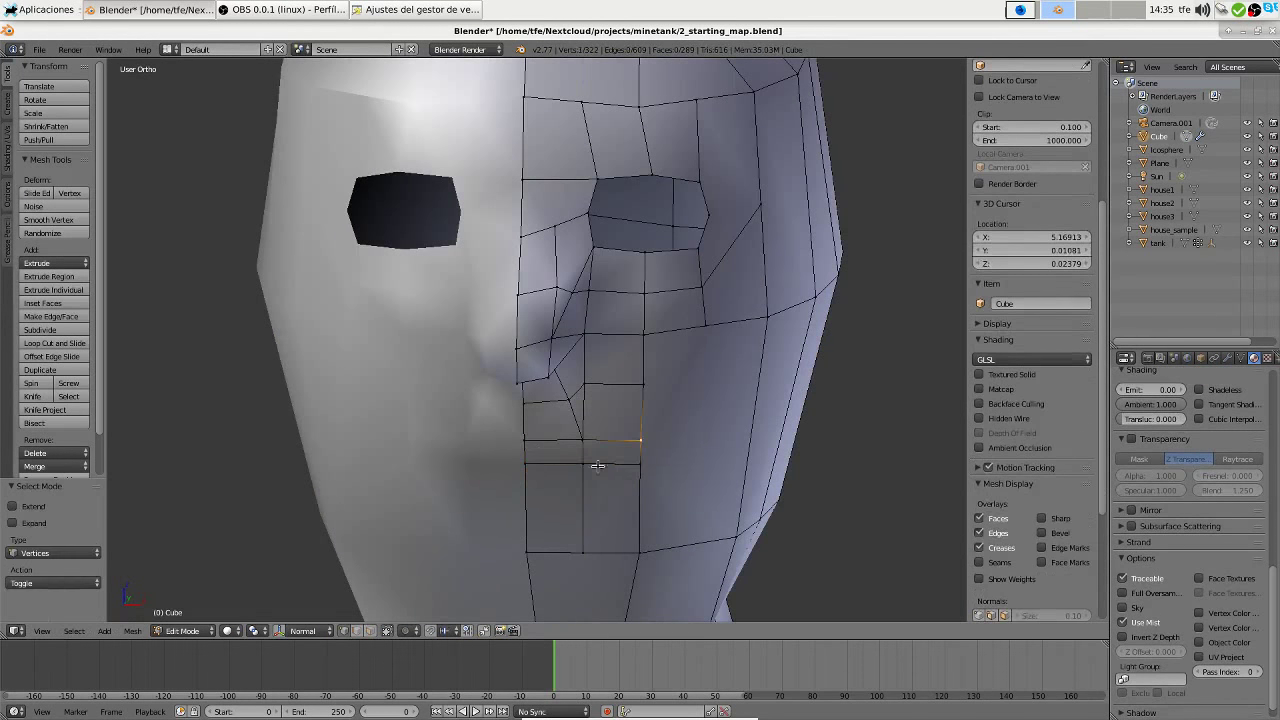
key("j")
key("x")
left_click(560, 424)
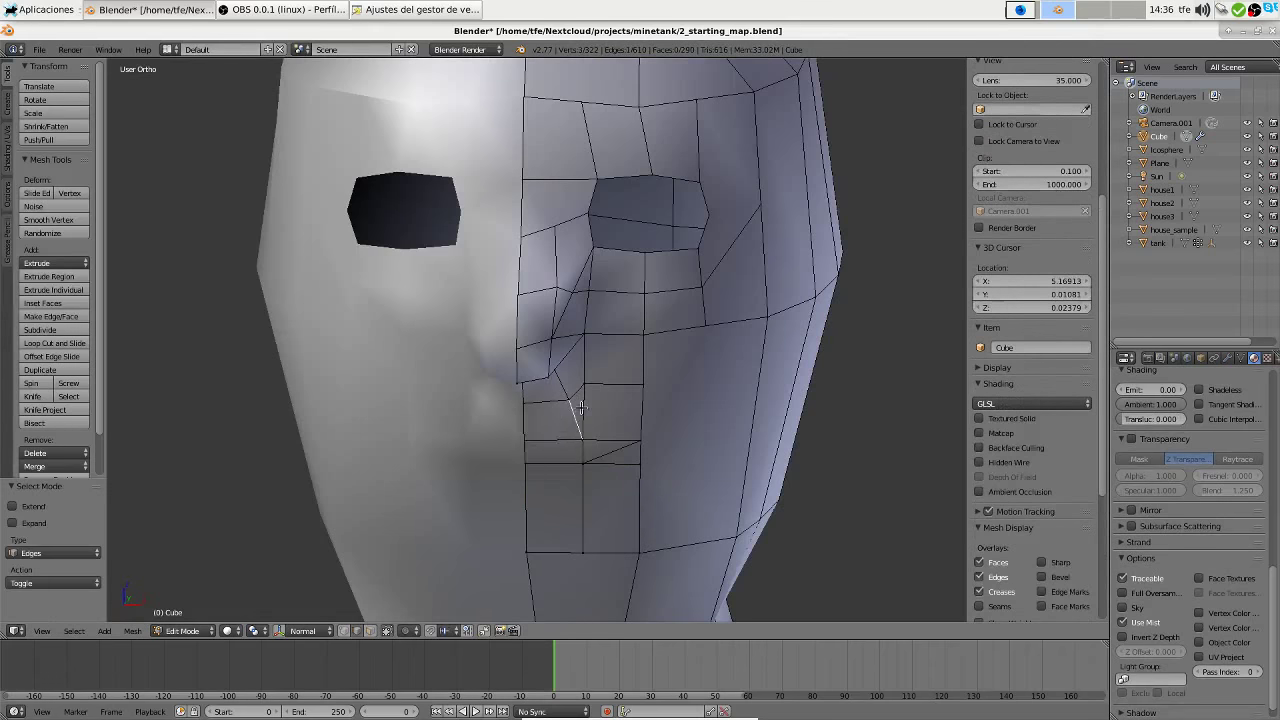
Switch to vertex selection and fill a new face using the mouth's lower-corner vertex
key("ctrl+Tab")
scroll(588, 425, "up", 2)
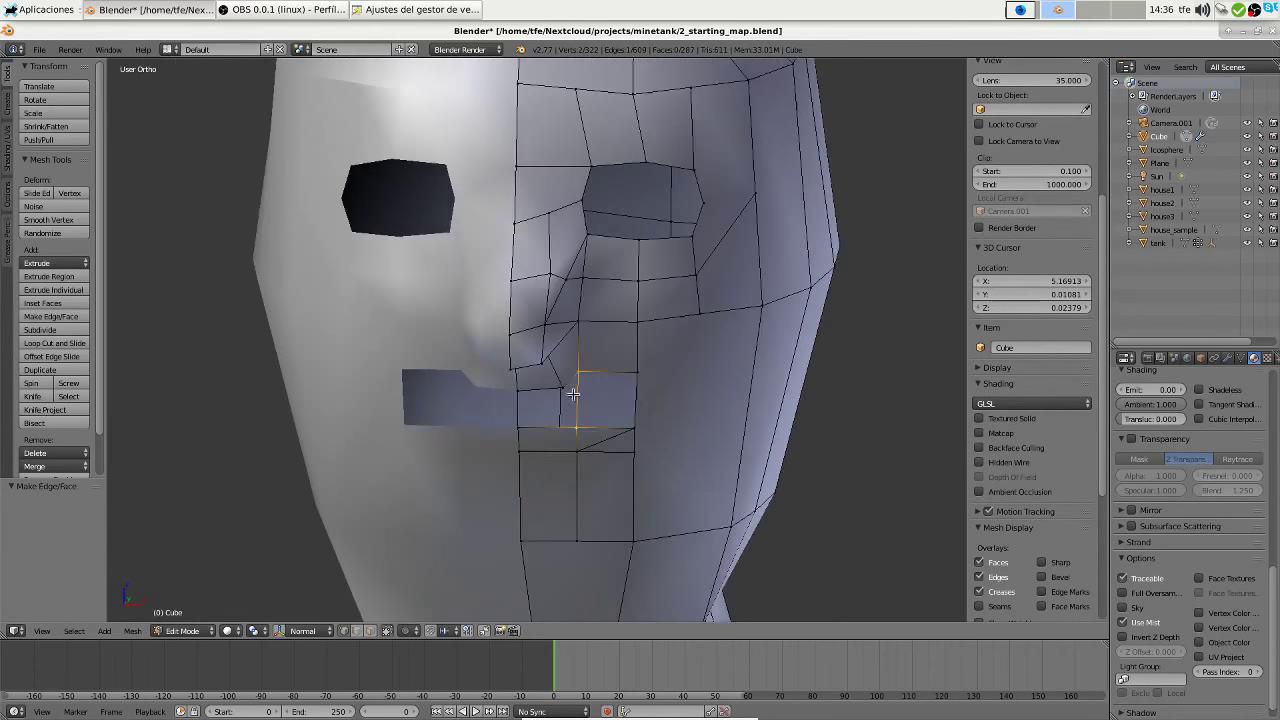
key("ctrl+Tab")
middle_click_drag(581, 407, 571, 437)
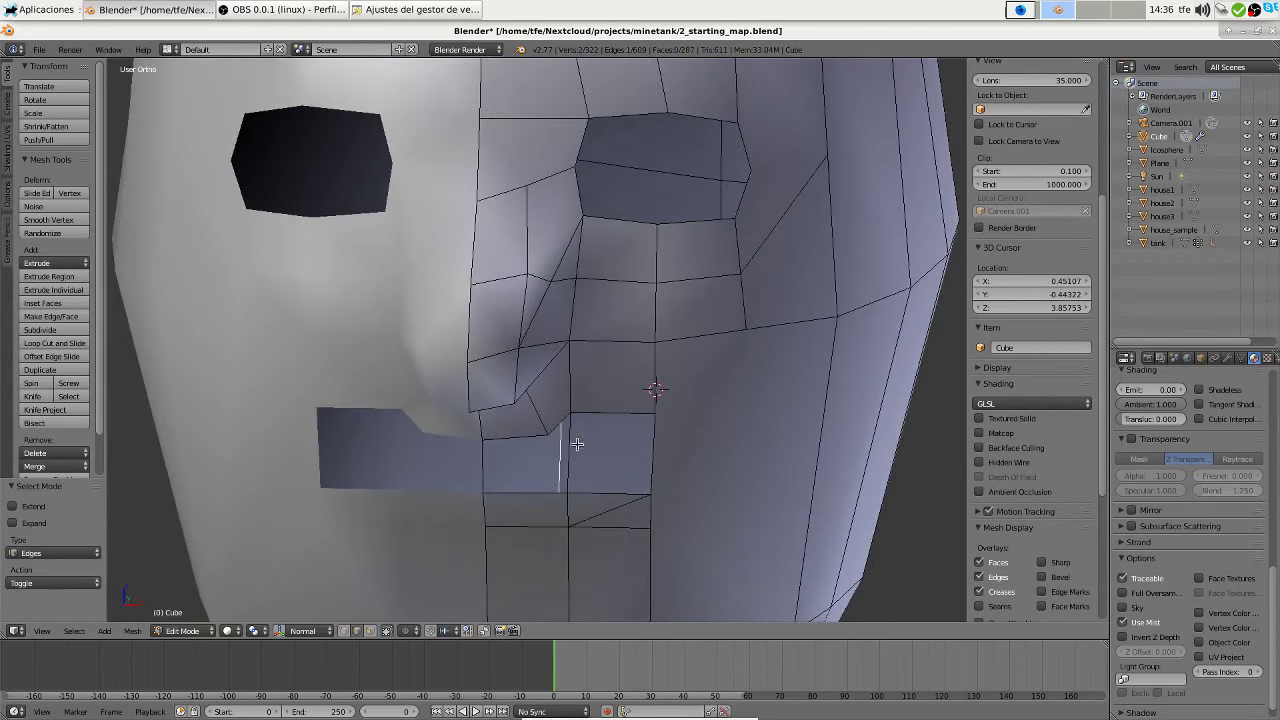
key("ctrl+Tab")
left_click(545, 420)
right_click(606, 497)
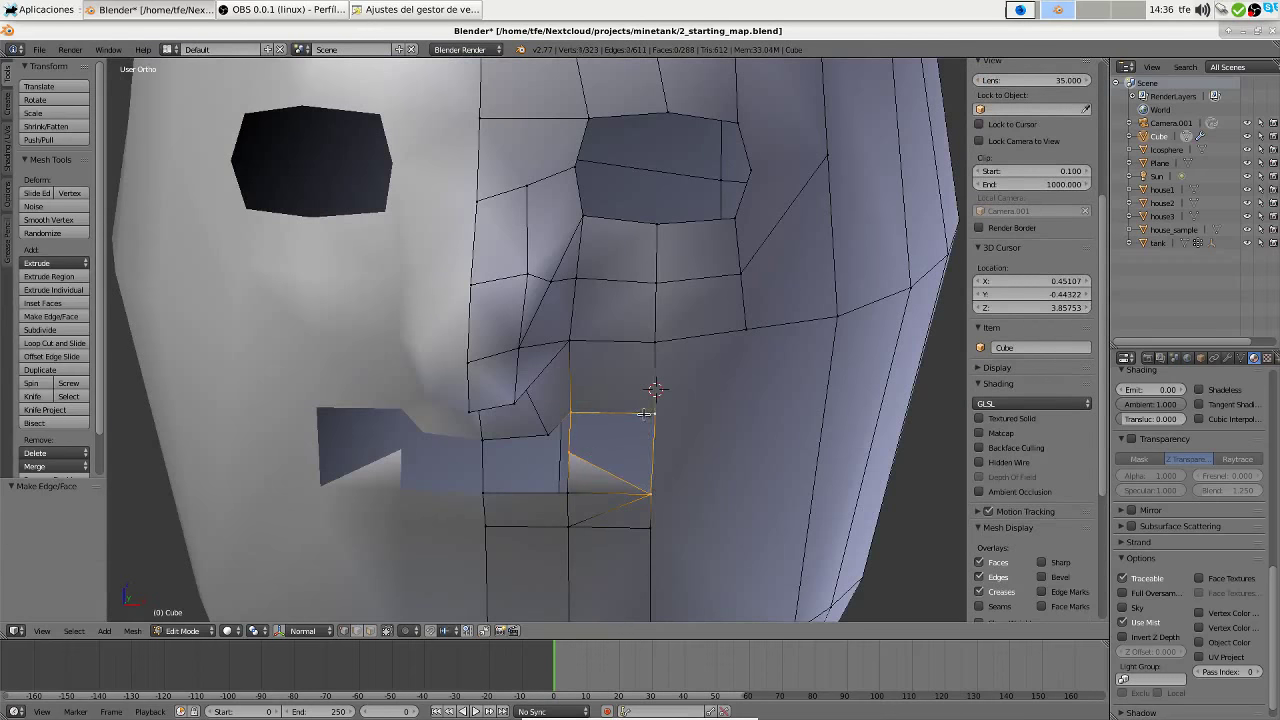
key("f")
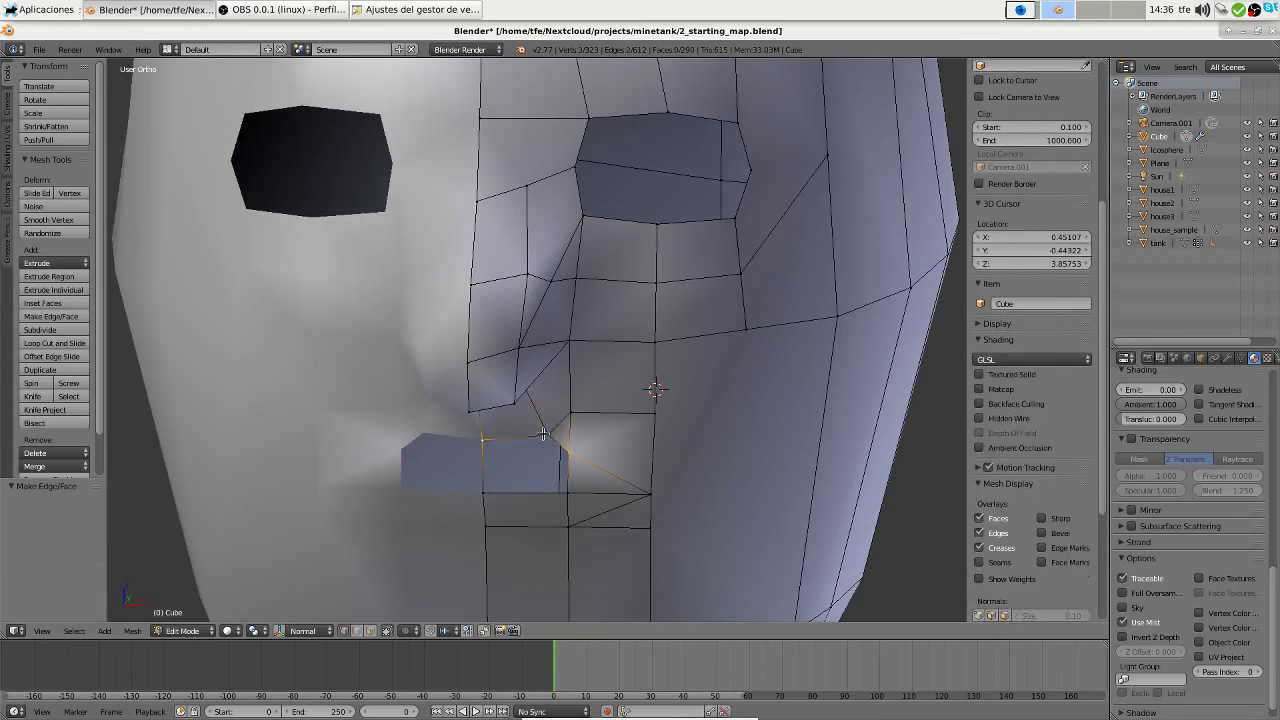
key("f")
scroll(600, 390, "up", 3)
scroll(500, 400, "up", 2)
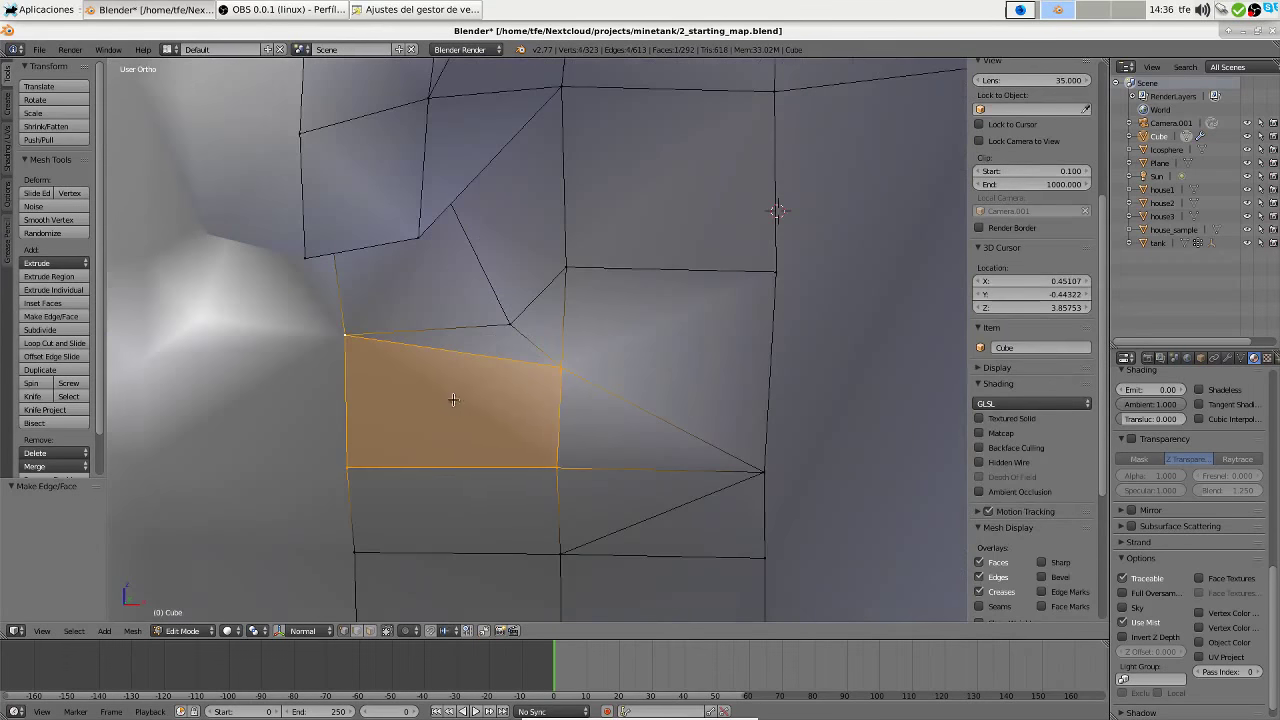
scroll(453, 400, "down", 3)
scroll(500, 405, "down", 1)
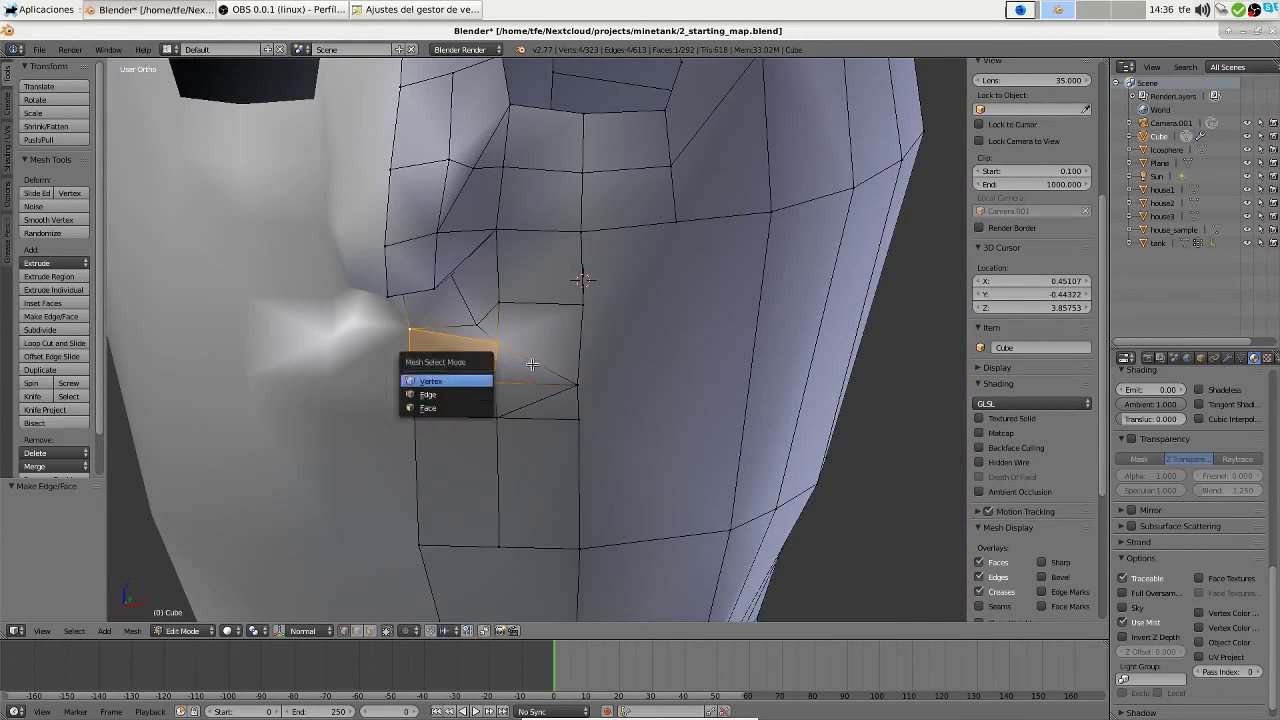
Delete the mouth faces, fill the hole with one face, and inset it
key("2")
scroll(491, 401, "up", 2)
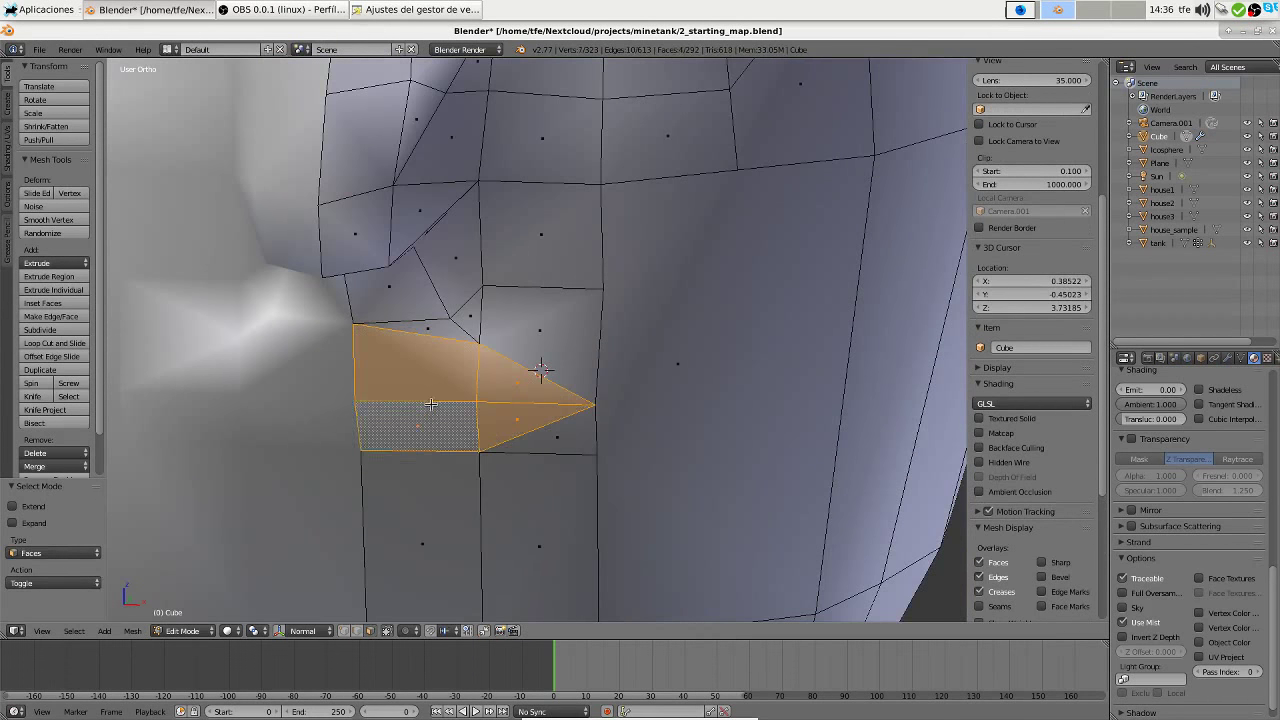
key("x")
left_click(423, 383)
key("f")
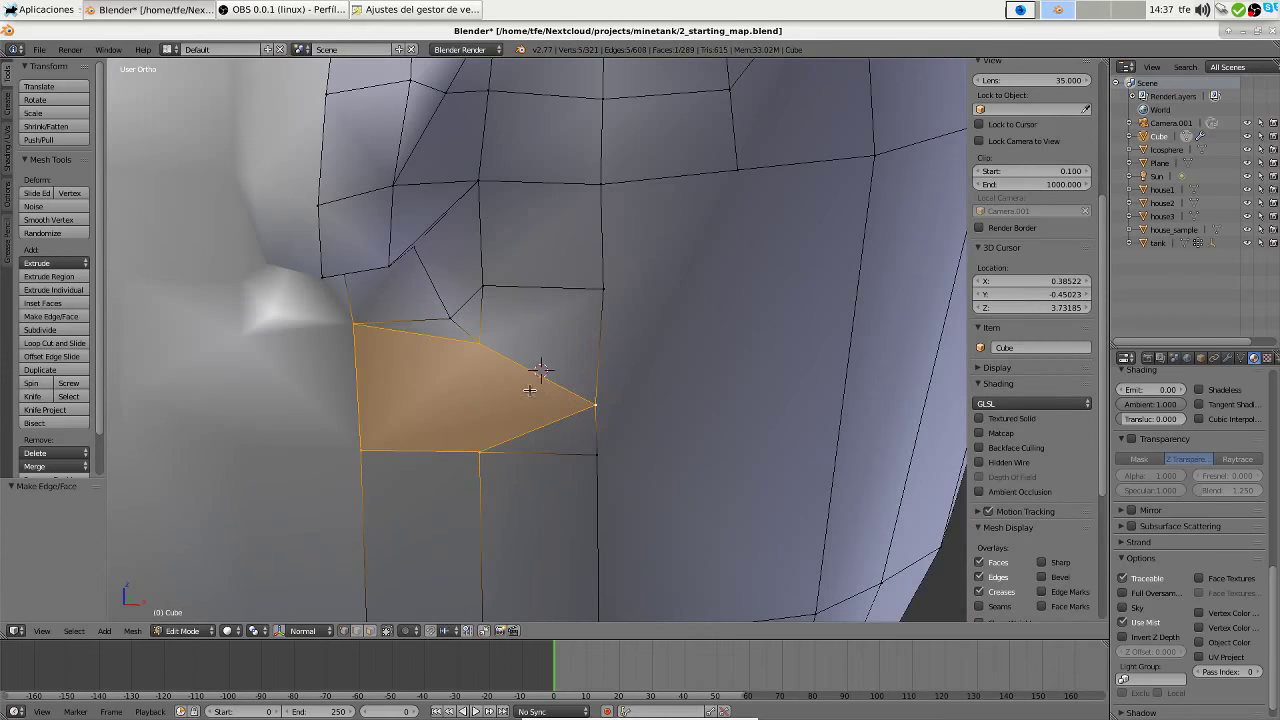
key("i")
left_click(291, 359)
scroll(291, 359, "up", 2)
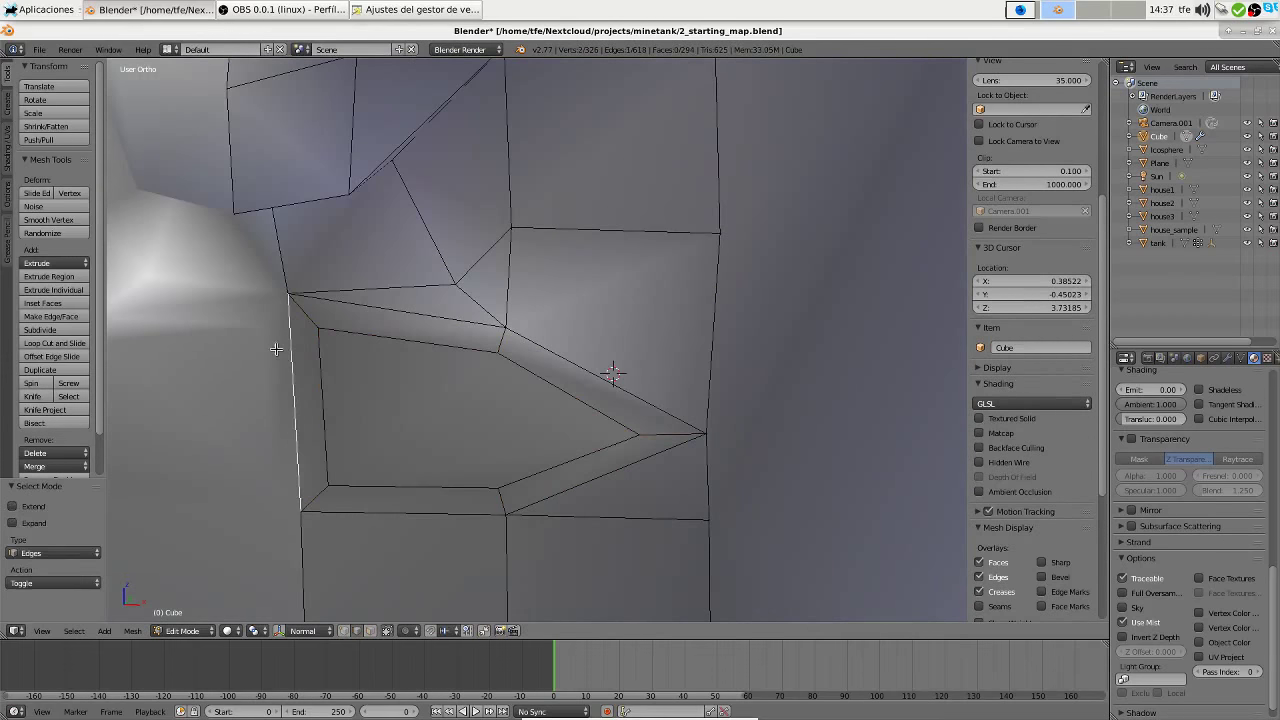
Move the inset edge along Z, delete the inset's bottom edge, and select its left edge
key("g")
key("z")
left_click(289, 327)
key("2")
right_click(329, 503)
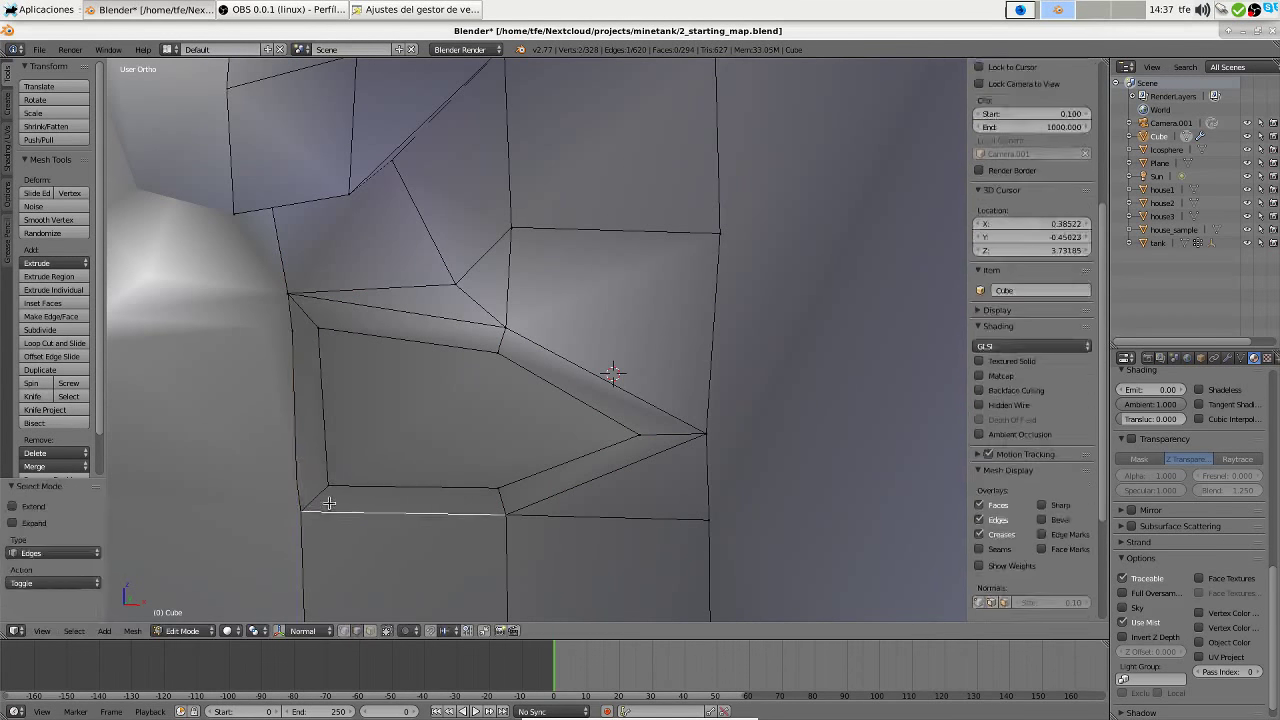
left_click(301, 300)
right_click(361, 331, "shift")
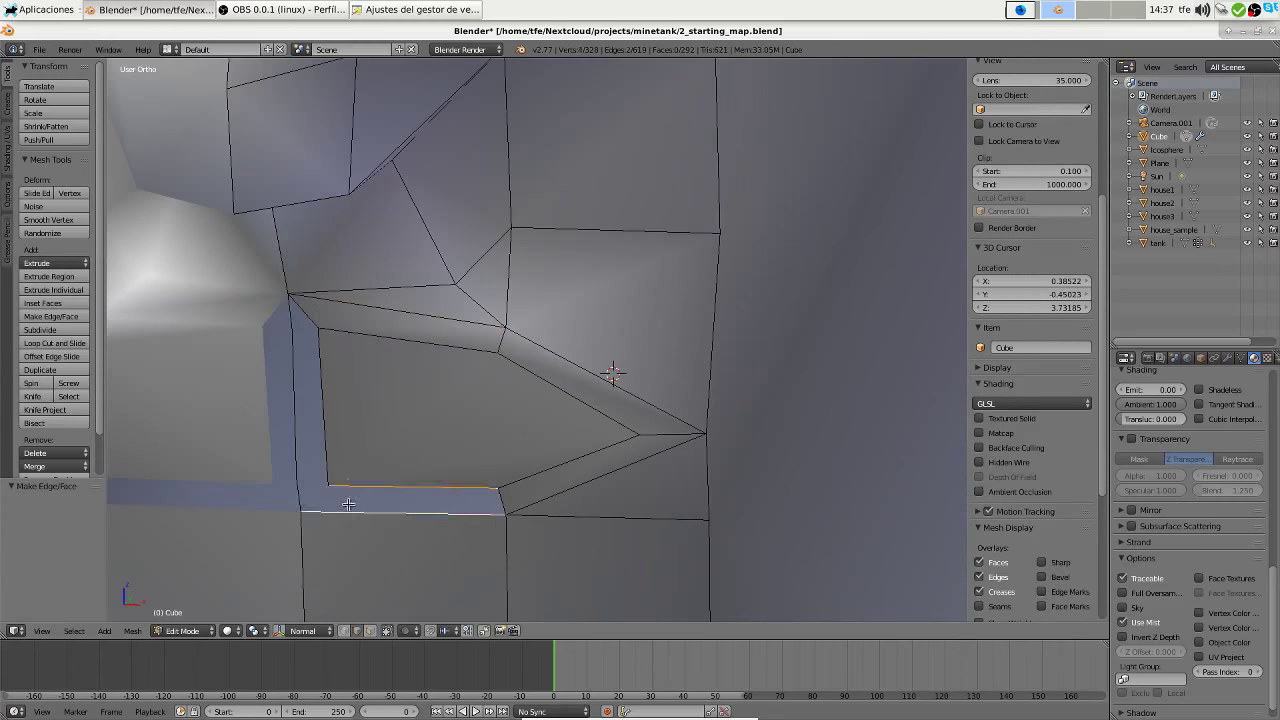
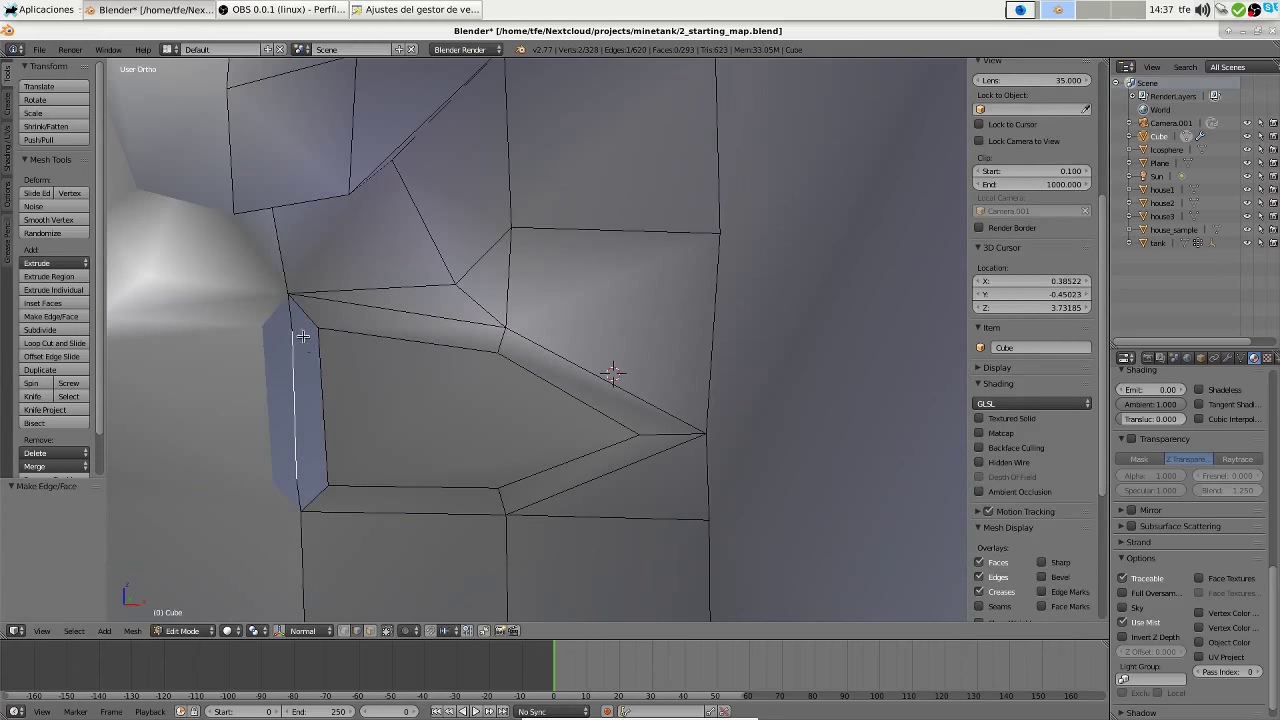
Merge the stray mouth-corner vertices at the first vertex and view the head from the front
key("1")
key("alt+m")
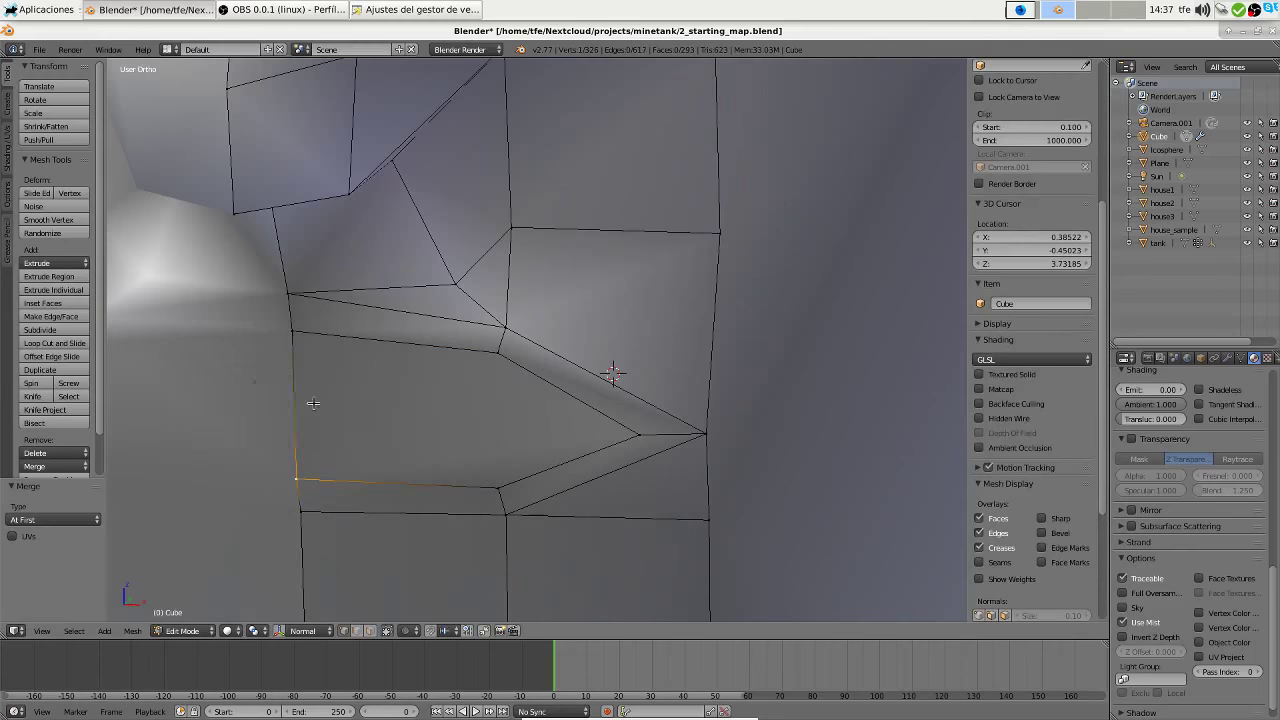
scroll(404, 440, "down", 5)
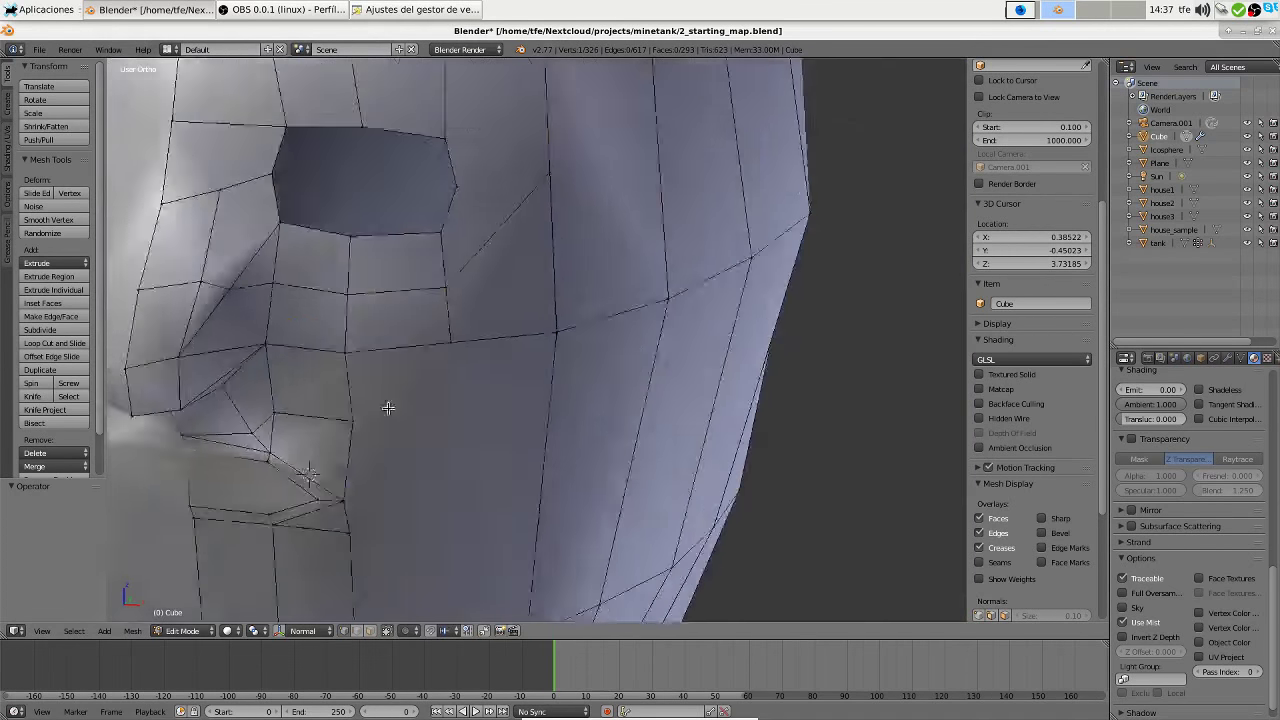
scroll(404, 440, "up", 3)
scroll(643, 308, "down", 4)
scroll(643, 308, "down", 1)
scroll(643, 308, "up", 4)
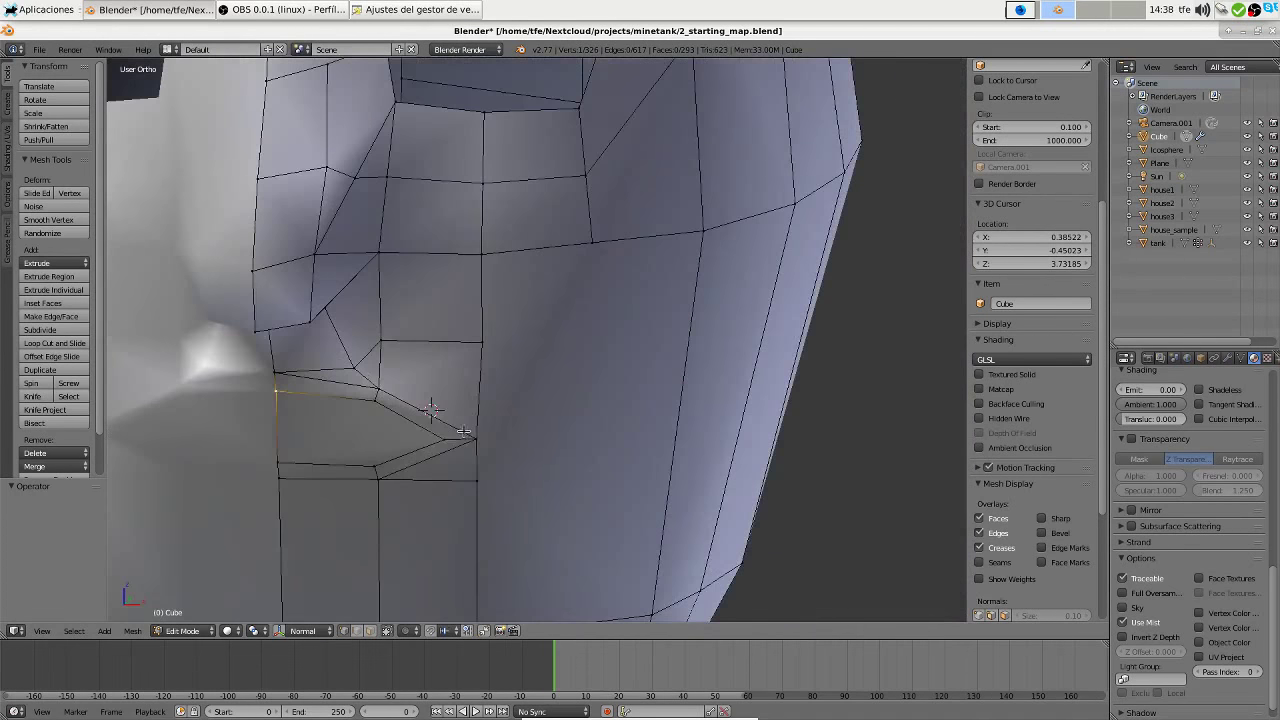
key("KP_1")
scroll(655, 255, "up", 4)
Add connecting edges at the mouth corner and nudge the corner vertex into place
key("ctrl+Tab")
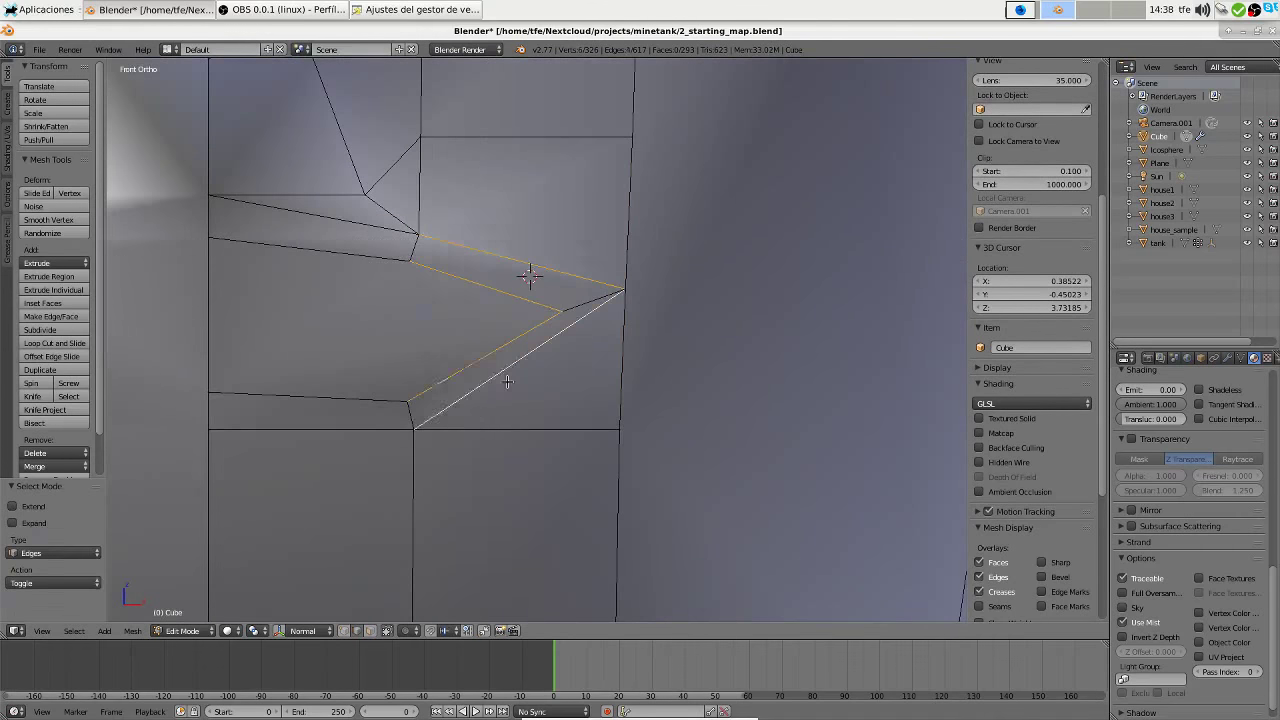
key("ctrl+z")
right_click(622, 290)
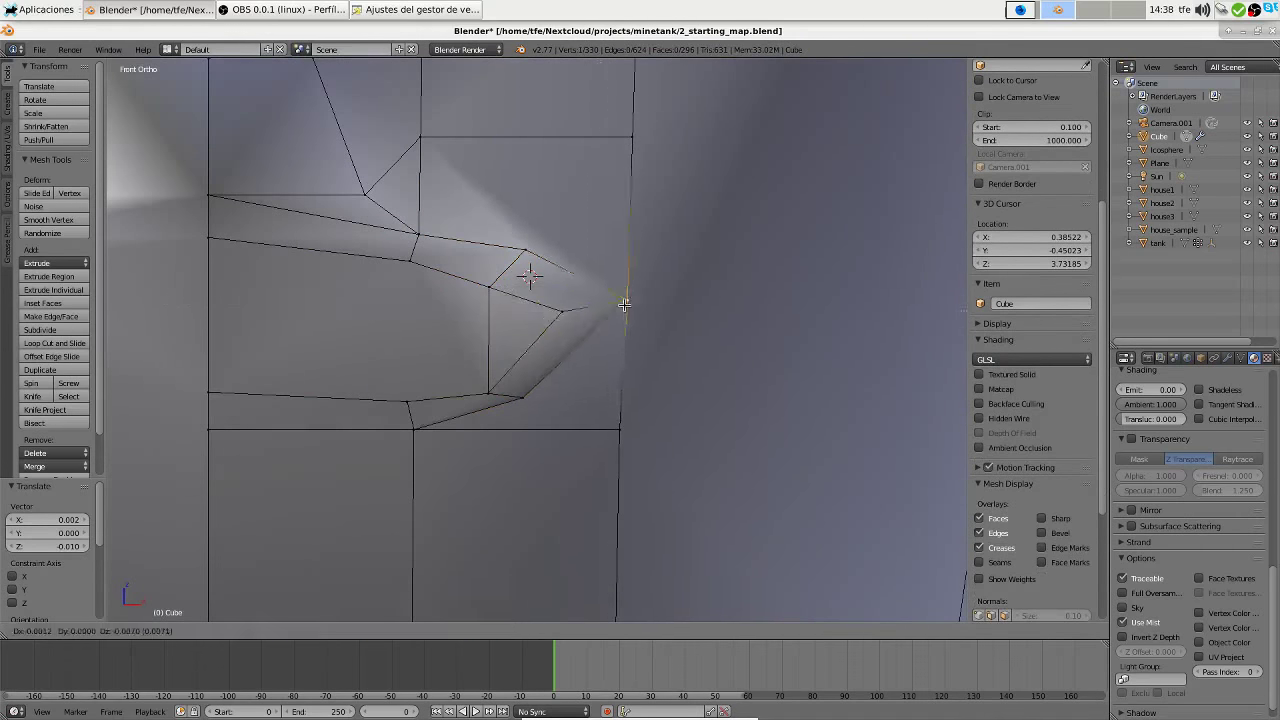
middle_click_drag(622, 290, 515, 213)
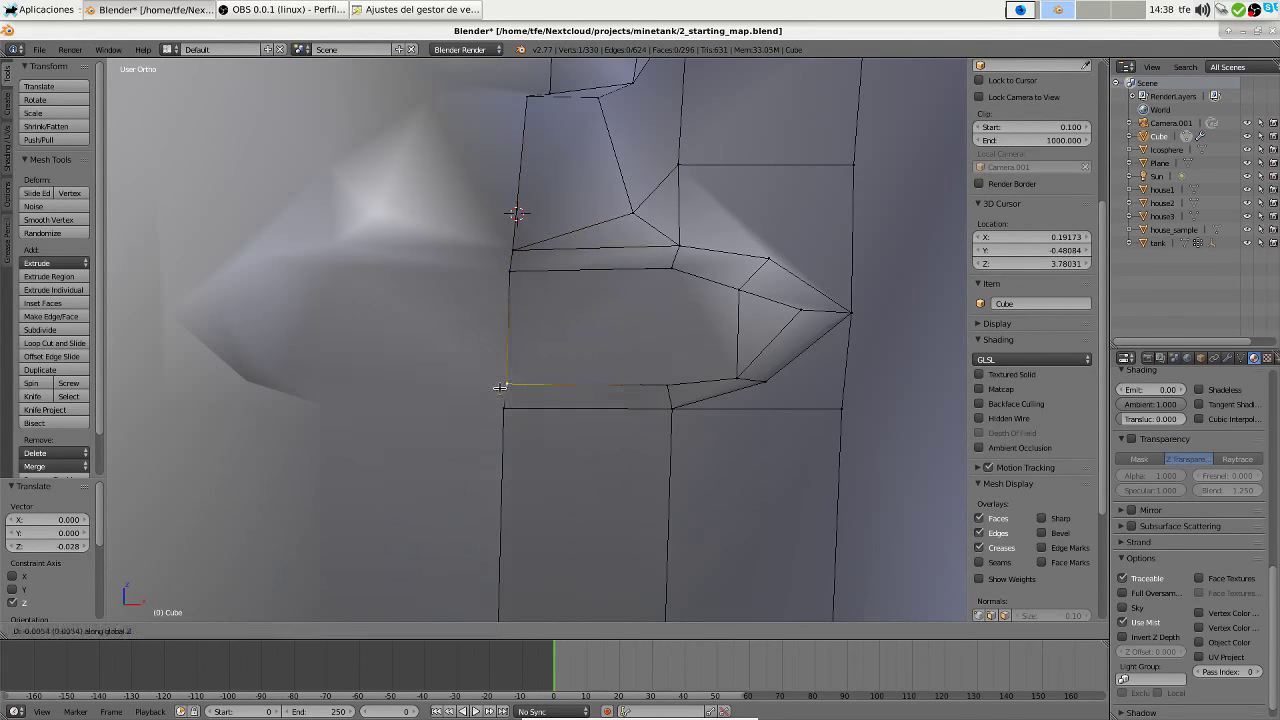
Select the lip face that will be removed
right_click(660, 381)
scroll(660, 381, "down", 4)
middle_click_drag(660, 381, 450, 380)
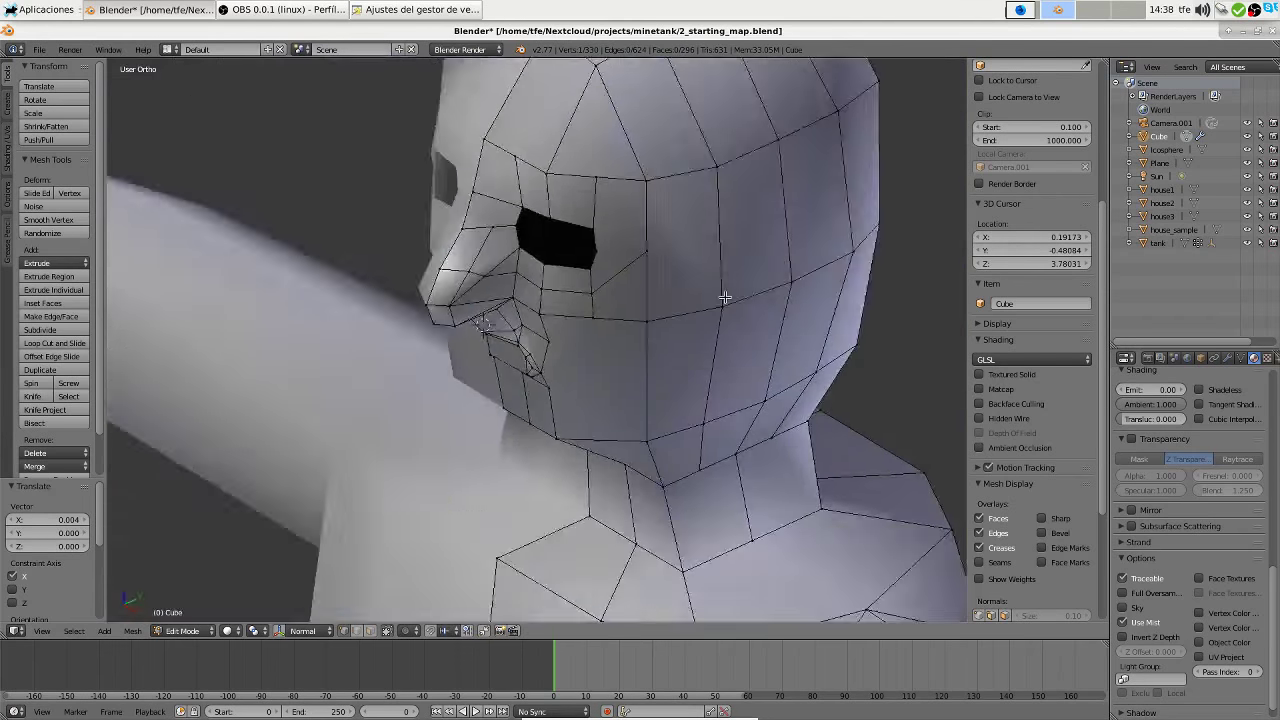
scroll(450, 380, "up", 5)
right_click(400, 379)
scroll(466, 378, "down", 4)
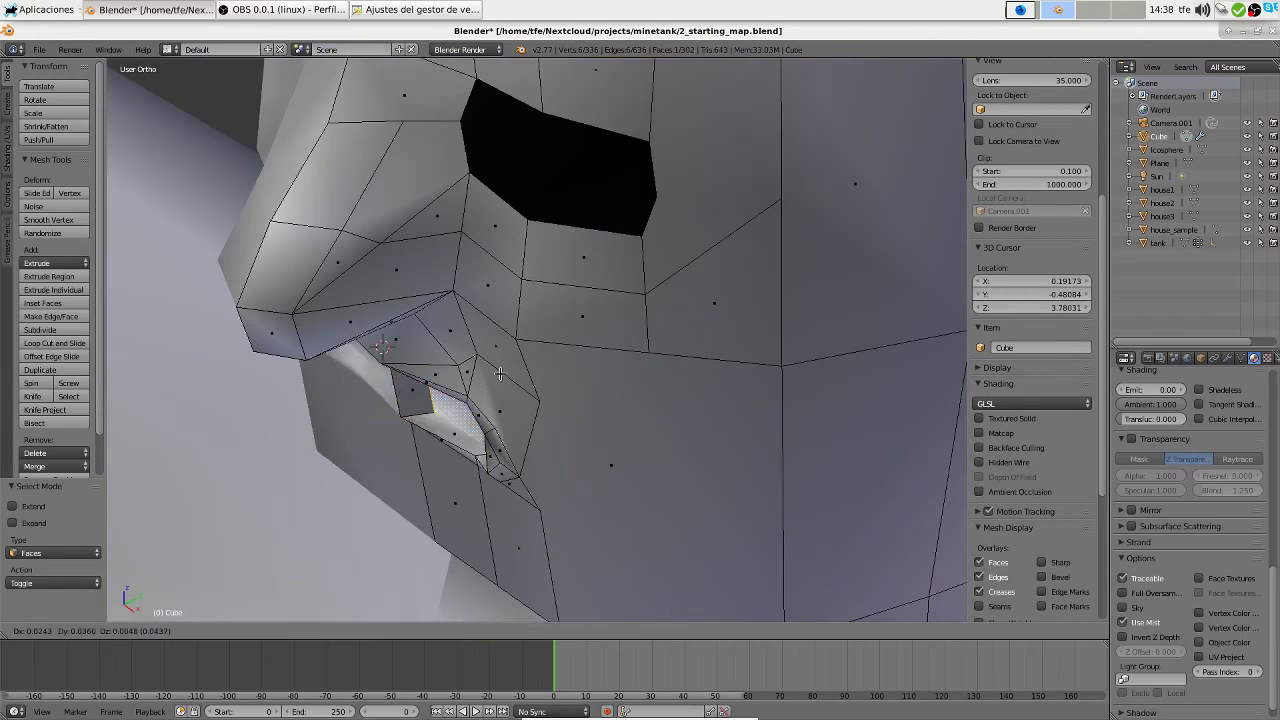
Delete the selected lip face to open the mouth
scroll(519, 366, "down", 4)
scroll(519, 366, "up", 4)
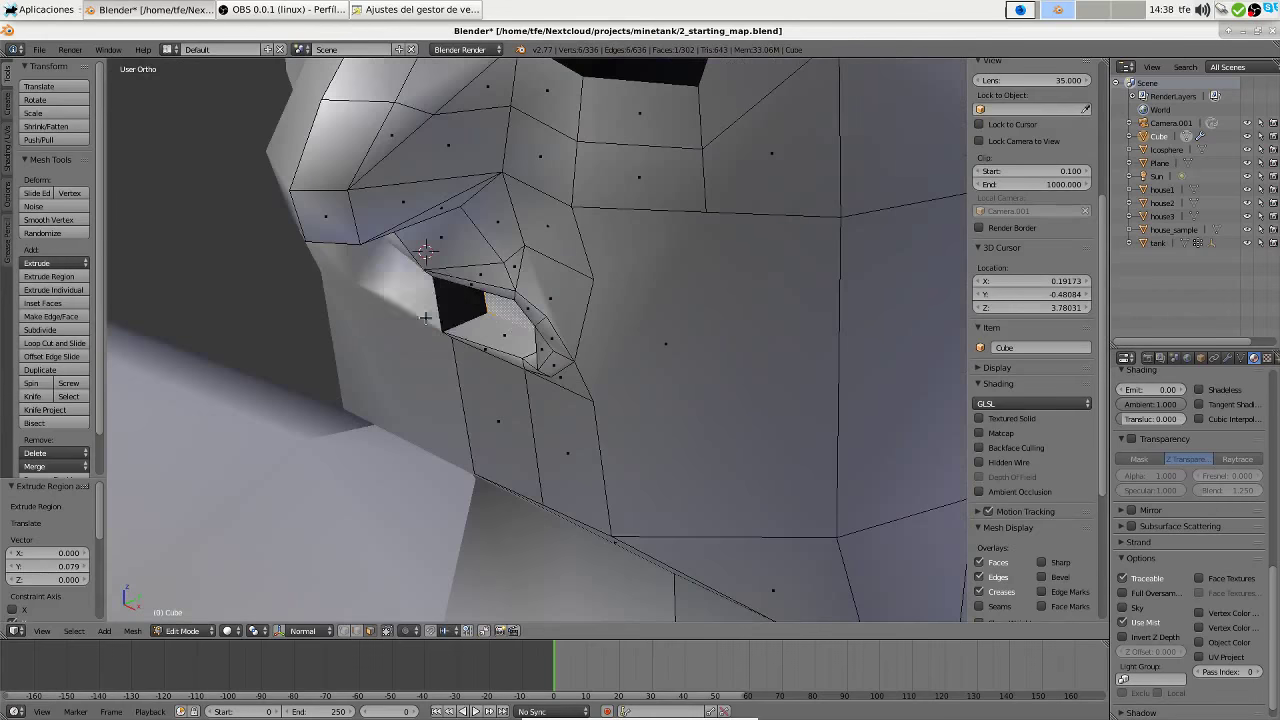
key("x")
left_click(515, 320)
middle_click_drag(515, 320, 543, 233)
scroll(543, 233, "down", 3)
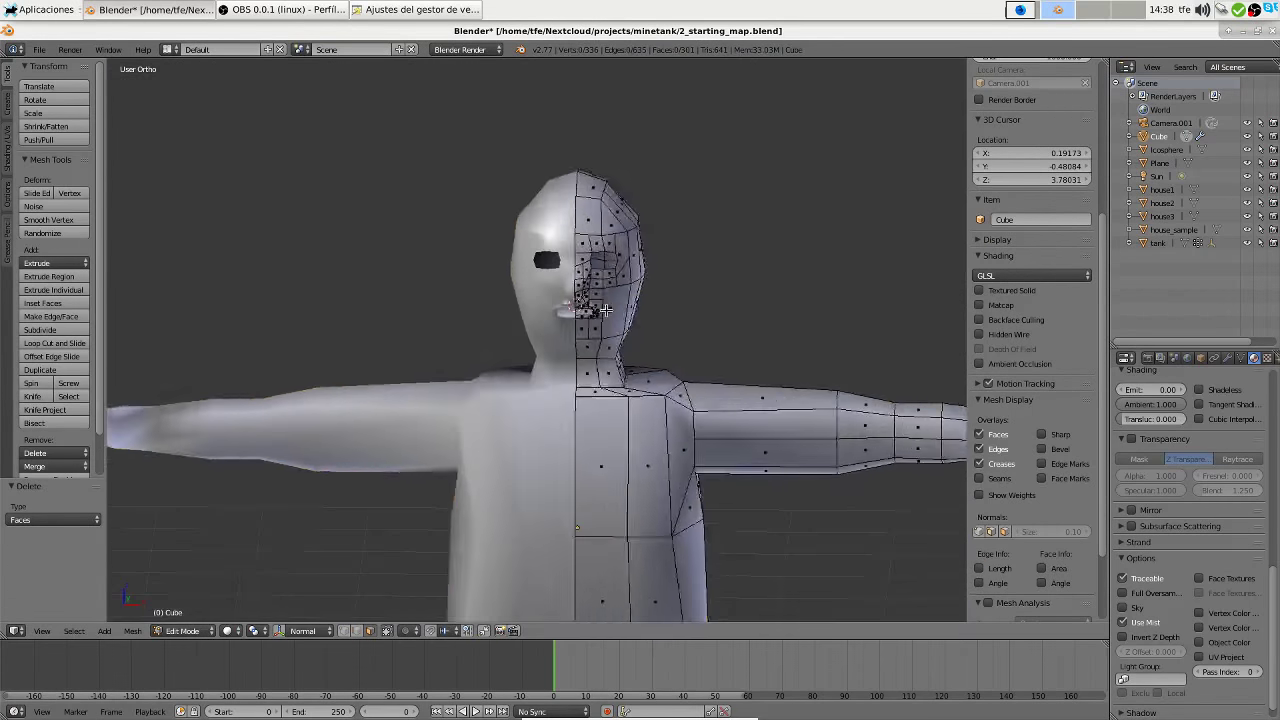
Check the whole body, then box-select the faces around the mouth
key("Tab")
scroll(503, 363, "up", 5)
scroll(503, 363, "down", 2)
key("Tab")
scroll(503, 363, "up", 5)
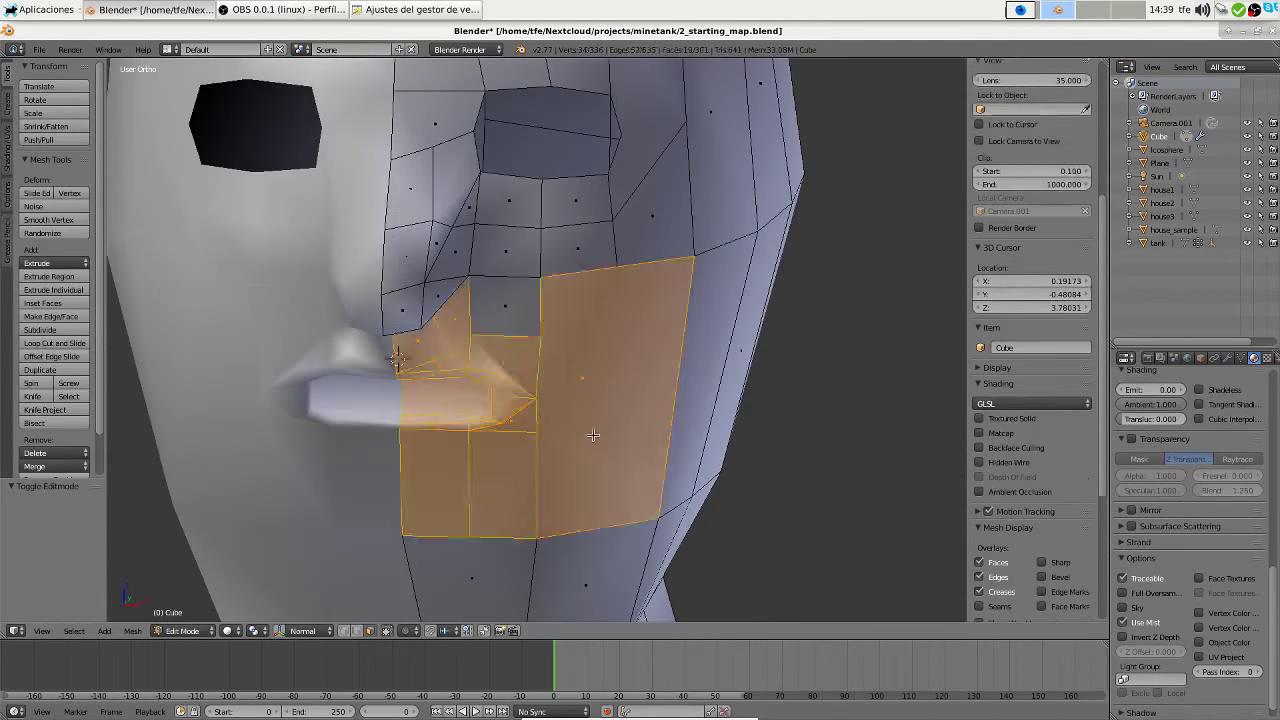
key("a")
key("z")
key("z")
key("b")
left_click_drag(367, 363, 600, 434)
Widen the lip vertices by scaling along X and rotate them about 26 degrees
key("b")
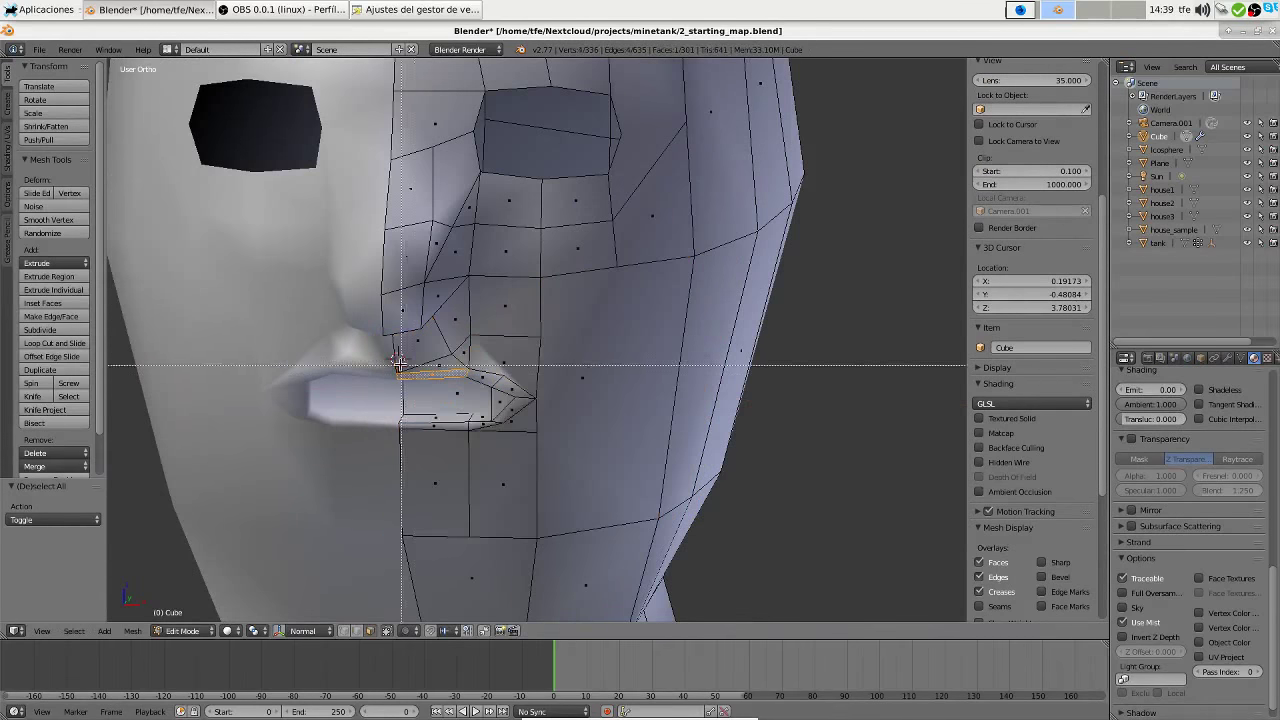
key("1")
key("s")
key("x")
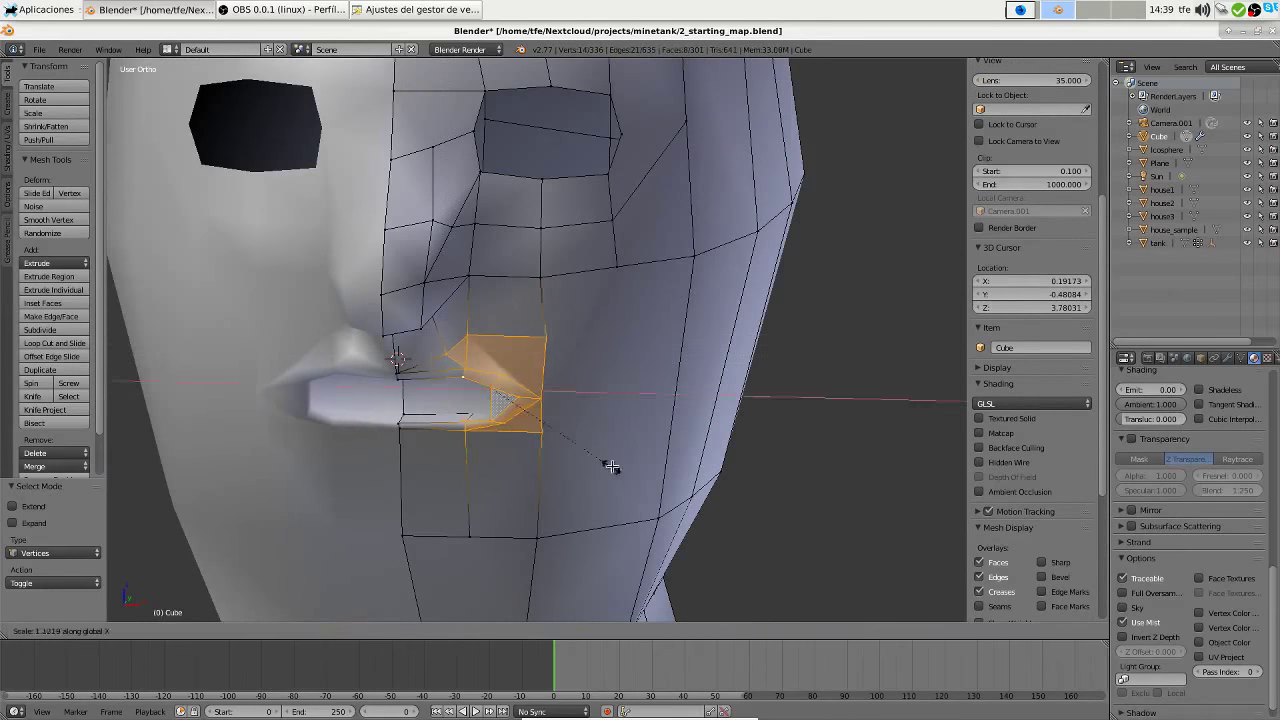
middle_click_drag(633, 452, 560, 420)
key("r")
left_click(548, 407)
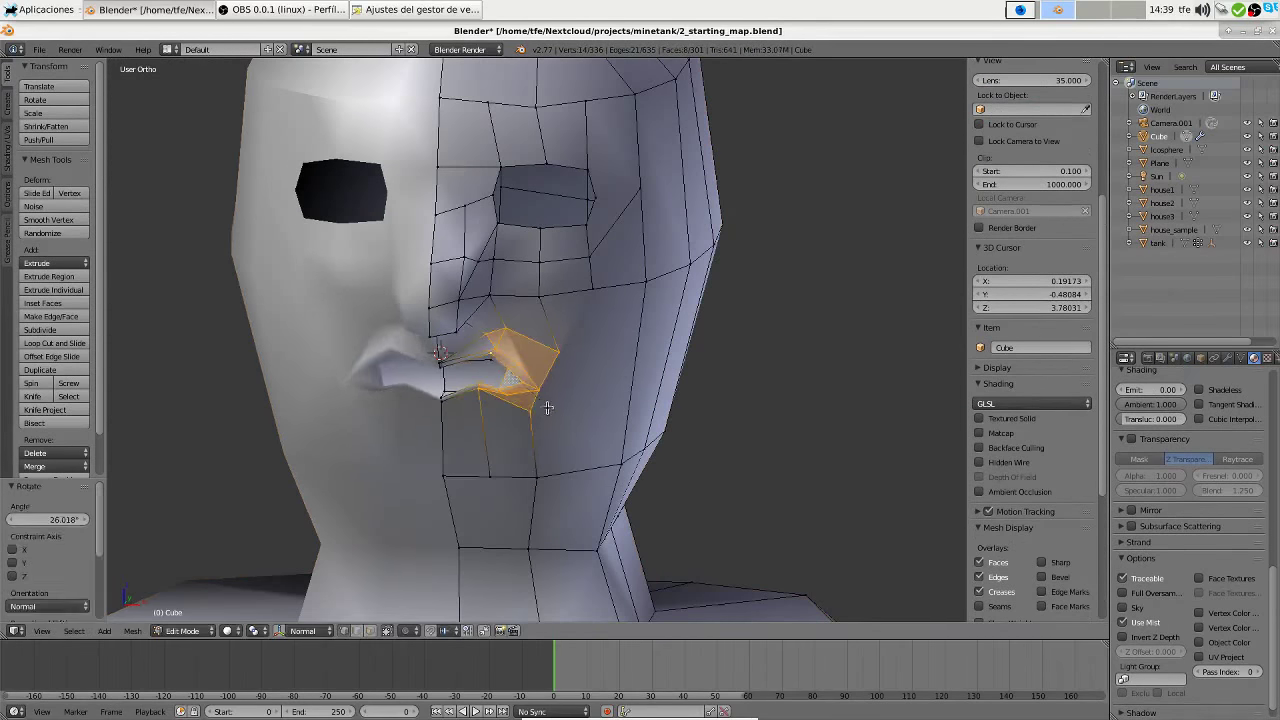
Check the shaded head and move the mouth-corner vertex into place
key("Tab")
mouse_move(604, 359)
middle_mouse_down()
mouse_move(520, 400)
mouse_move(483, 450)
mouse_move(498, 290)
middle_mouse_up()
key("Tab")
scroll(483, 450, "up", 3)
left_click(483, 450)
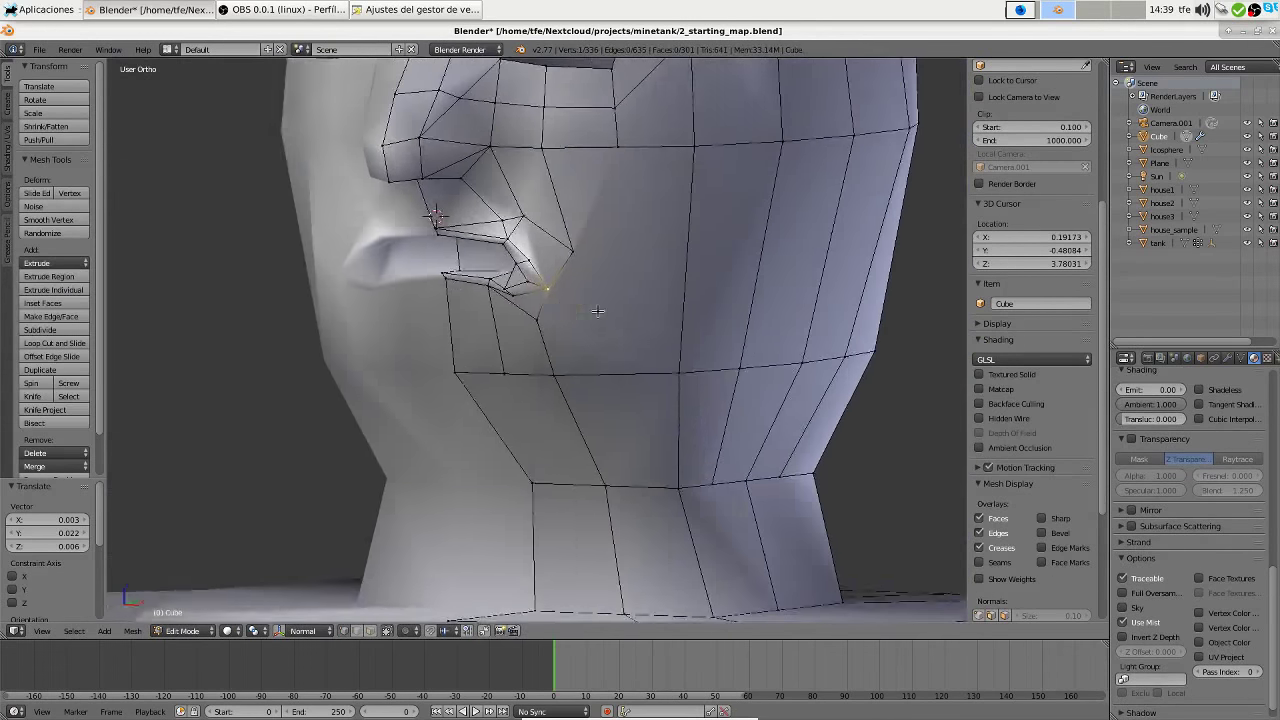
key("2")
key("ctrl+r")
Cut an edge loop across the cheek, join the mouth corner to the chin, then exit to Object Mode
middle_click_drag(709, 292, 563, 361)
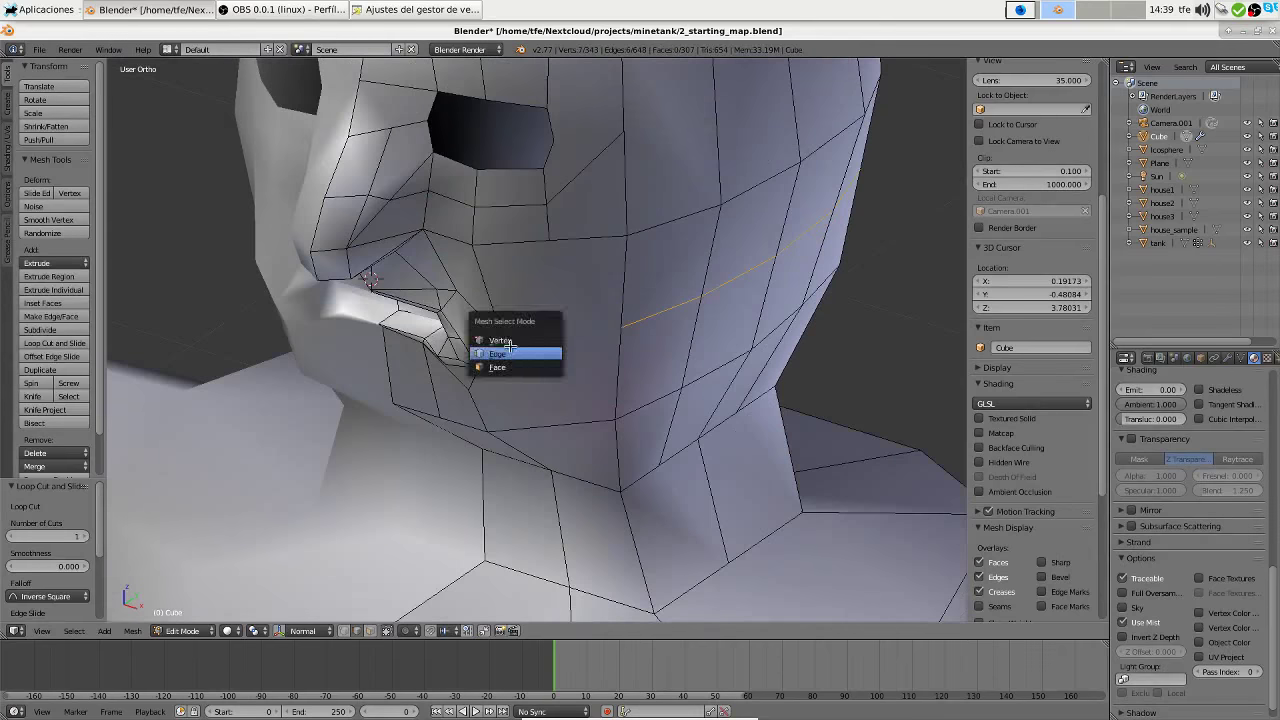
key("j")
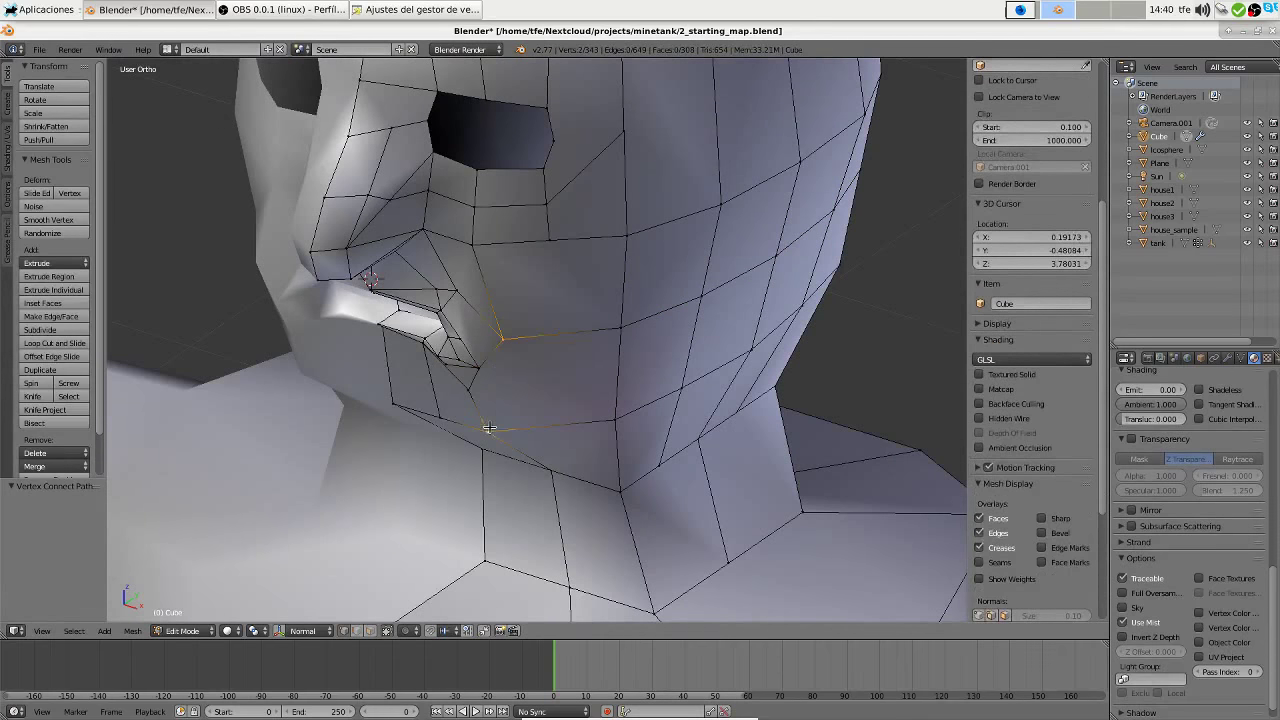
mouse_move(616, 416)
middle_mouse_down()
mouse_move(627, 255)
mouse_move(651, 261)
mouse_move(643, 297)
mouse_move(536, 315)
mouse_move(547, 262)
mouse_move(500, 260)
middle_mouse_up()
scroll(536, 315, "down", 8)
key("Tab")
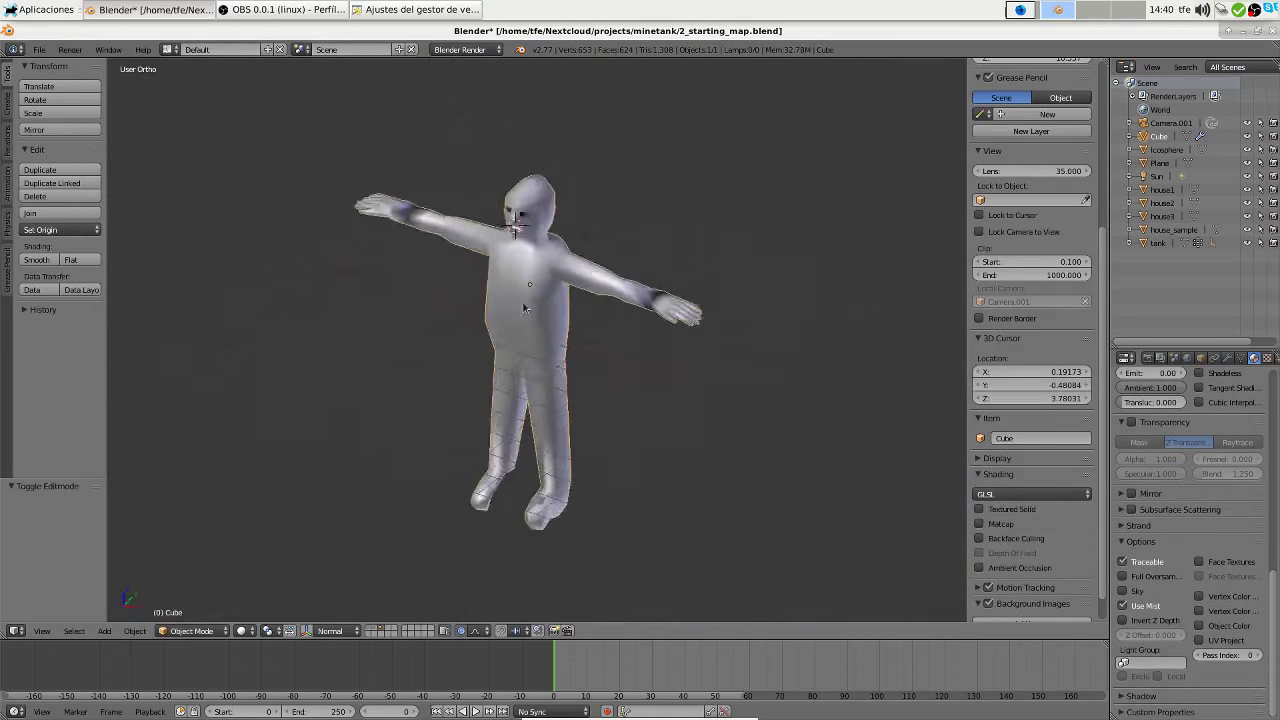
Raise the toe-tip vertices vertically along Z
scroll(466, 220, "up", 6)
key("Tab")
key("b")
left_click_drag(382, 464, 452, 505)
key("g")
key("z")
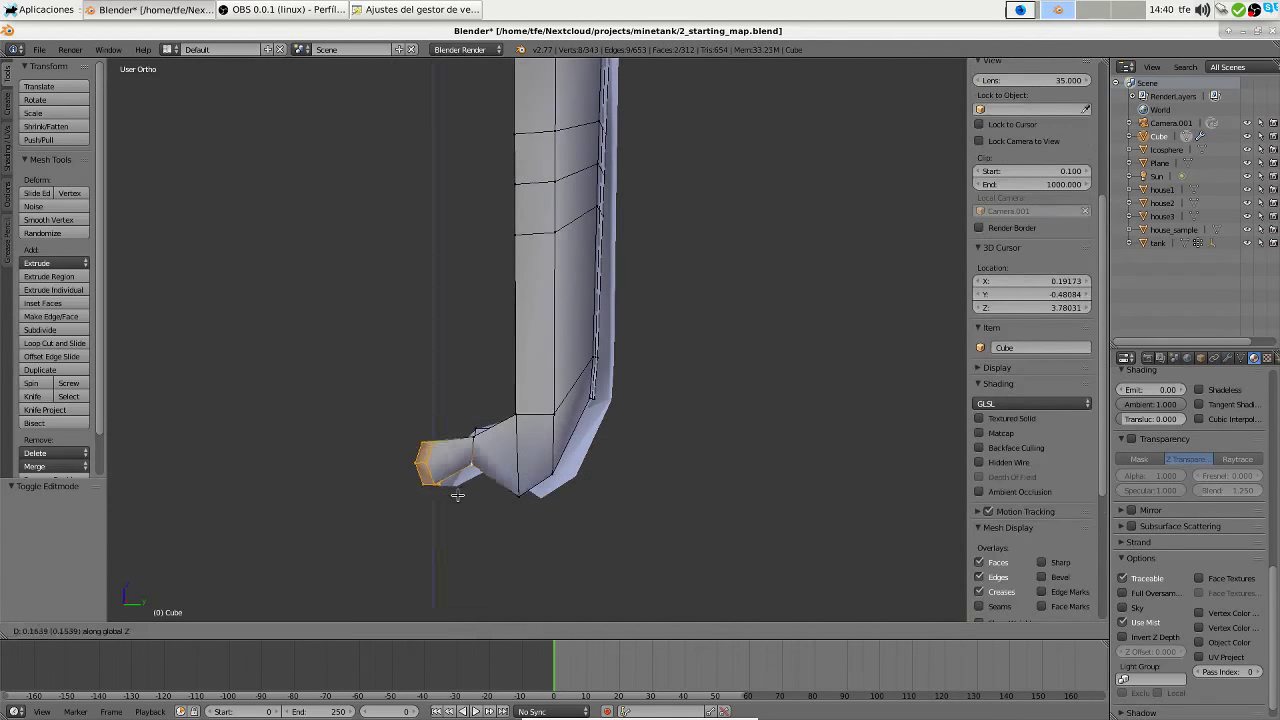
left_click(480, 504)
Delete an unwanted edge on the foot
right_click(509, 503)
scroll(466, 449, "up", 2)
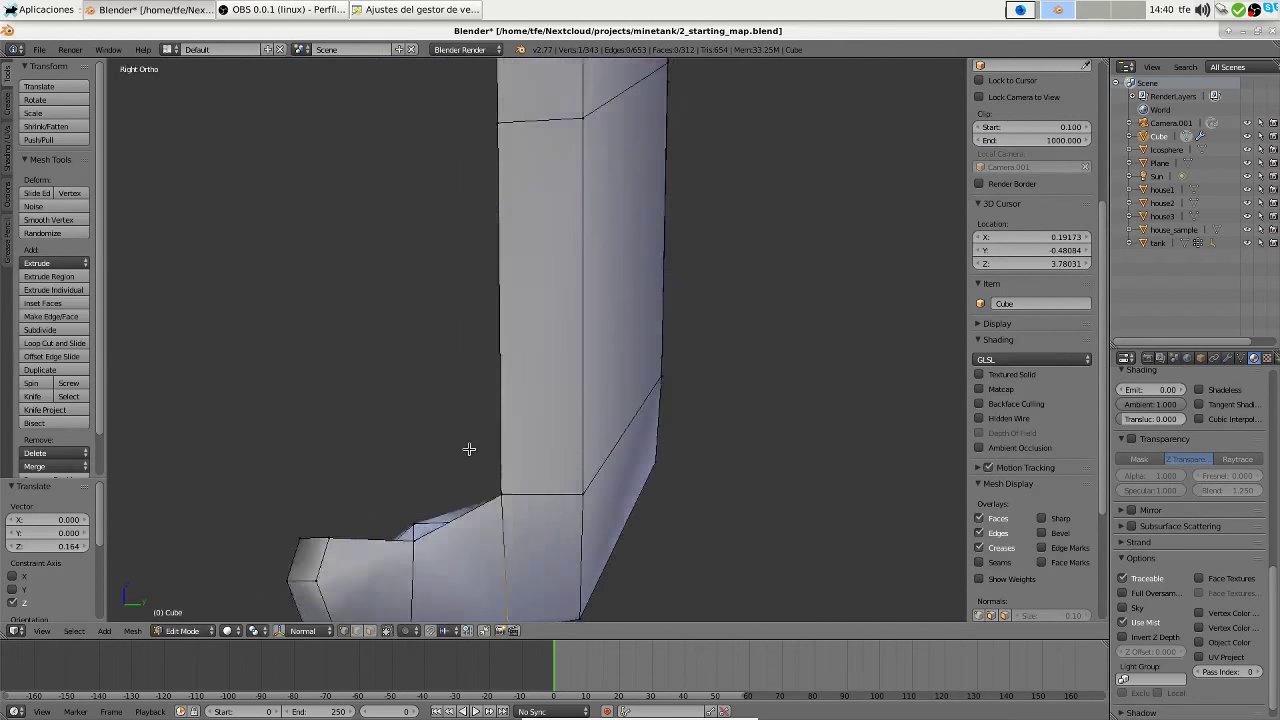
middle_click_drag(466, 449, 400, 330)
scroll(400, 330, "up", 3)
key("ctrl+Tab")
left_click(366, 343)
mouse_move(423, 384)
middle_mouse_down()
mouse_move(400, 300)
mouse_move(329, 266)
mouse_move(430, 274)
middle_mouse_up()
key("x")
left_click(430, 274)
scroll(480, 289, "up", 3)
Move the ankle edge and check the foot shape from several angles
right_click(480, 289)
key("ctrl+Tab")
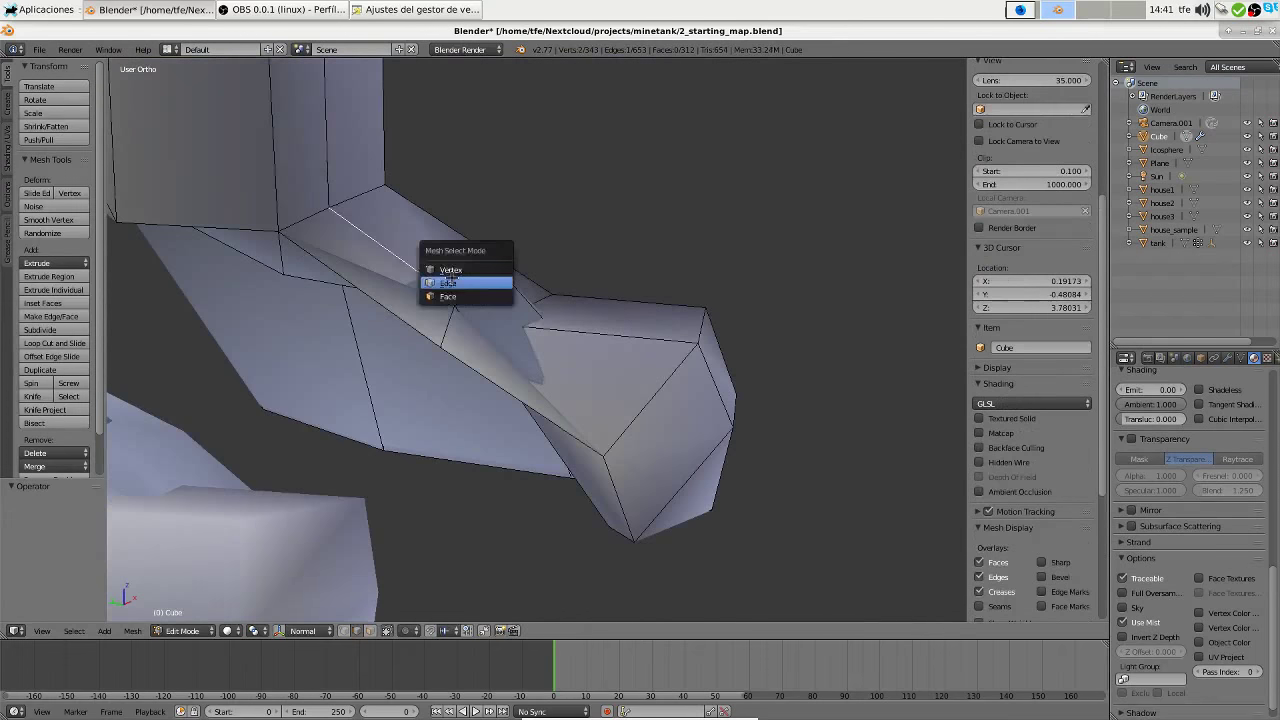
left_click(445, 266)
key("g")
mouse_move(447, 485)
middle_mouse_down()
mouse_move(560, 350)
mouse_move(515, 210)
mouse_move(360, 280)
mouse_move(568, 376)
middle_mouse_up()
mouse_move(675, 451)
middle_mouse_down()
mouse_move(586, 357)
mouse_move(607, 370)
mouse_move(671, 347)
middle_mouse_up()
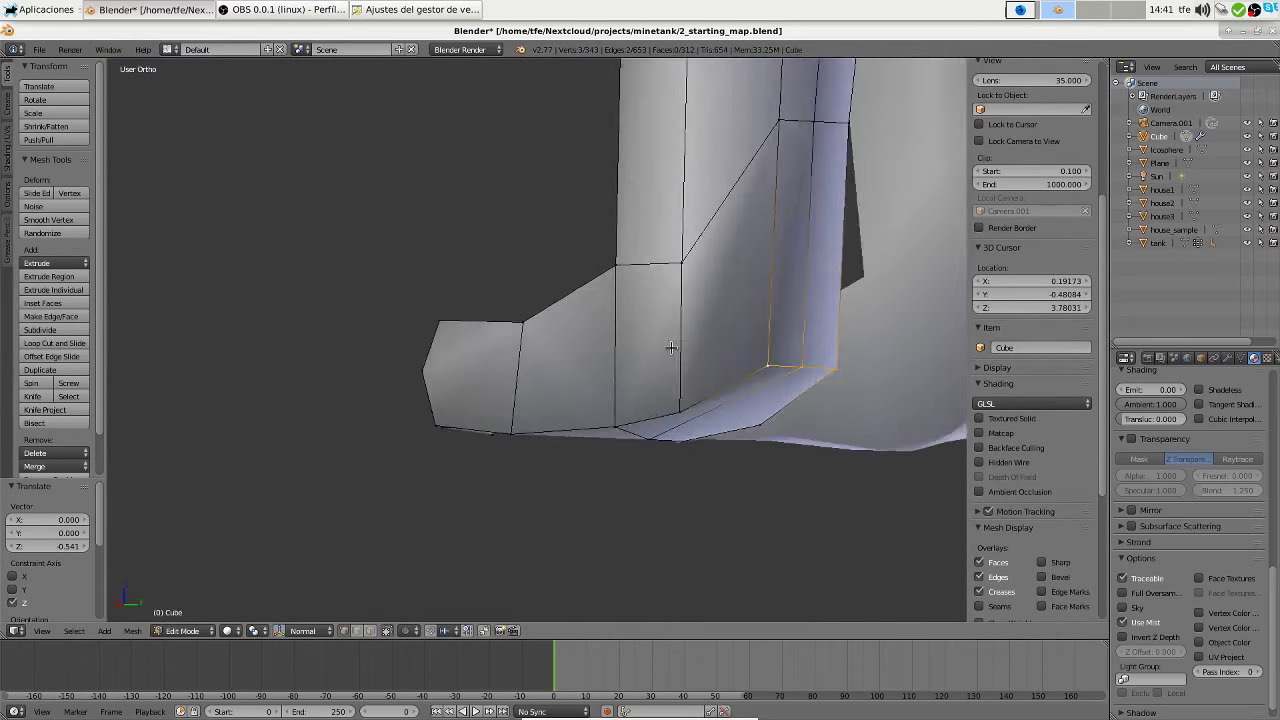
mouse_move(693, 421)
middle_mouse_down()
mouse_move(560, 380)
mouse_move(370, 360)
middle_mouse_up()
Move a foot vertex along the Z axis
key("1")
key("ctrl+Tab")
left_click(366, 362)
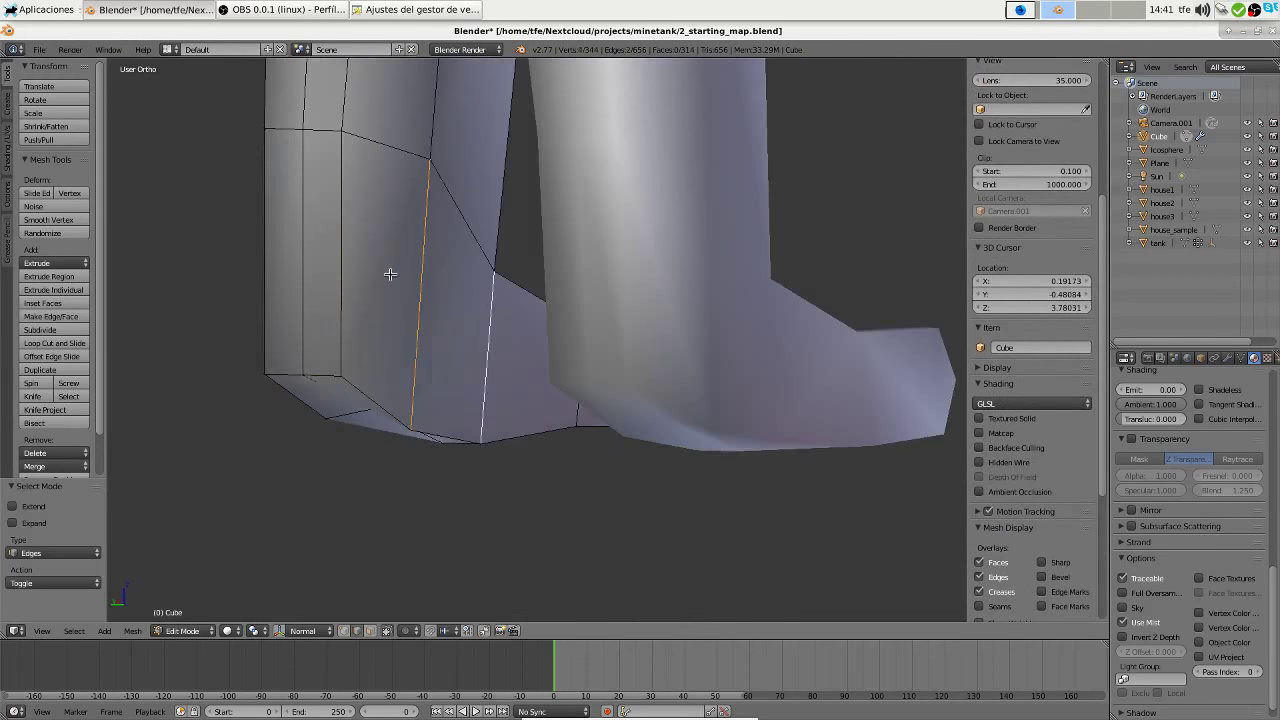
mouse_move(390, 274)
middle_mouse_down()
mouse_move(766, 251)
mouse_move(330, 180)
middle_mouse_up()
key("ctrl+Tab")
left_click(340, 168)
right_click_drag(410, 270, 392, 273)
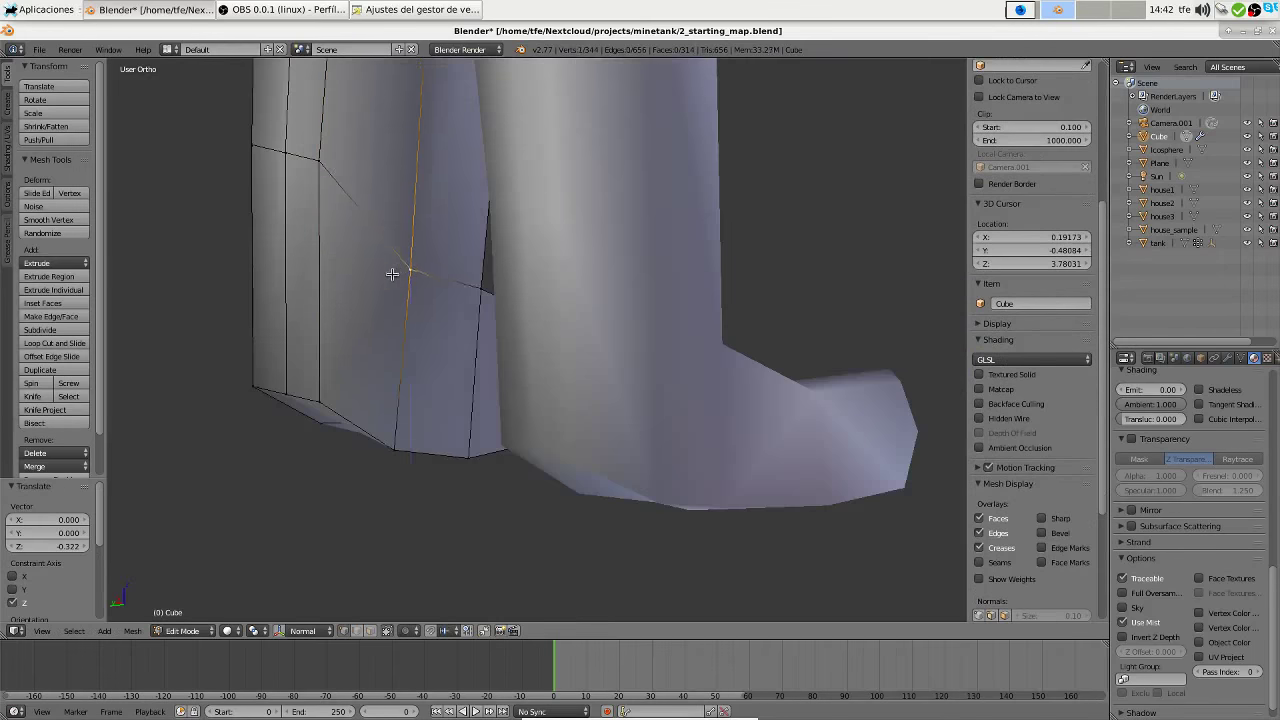
mouse_move(392, 273)
middle_mouse_down()
mouse_move(674, 297)
mouse_move(363, 294)
middle_mouse_up()
key("g")
key("z")
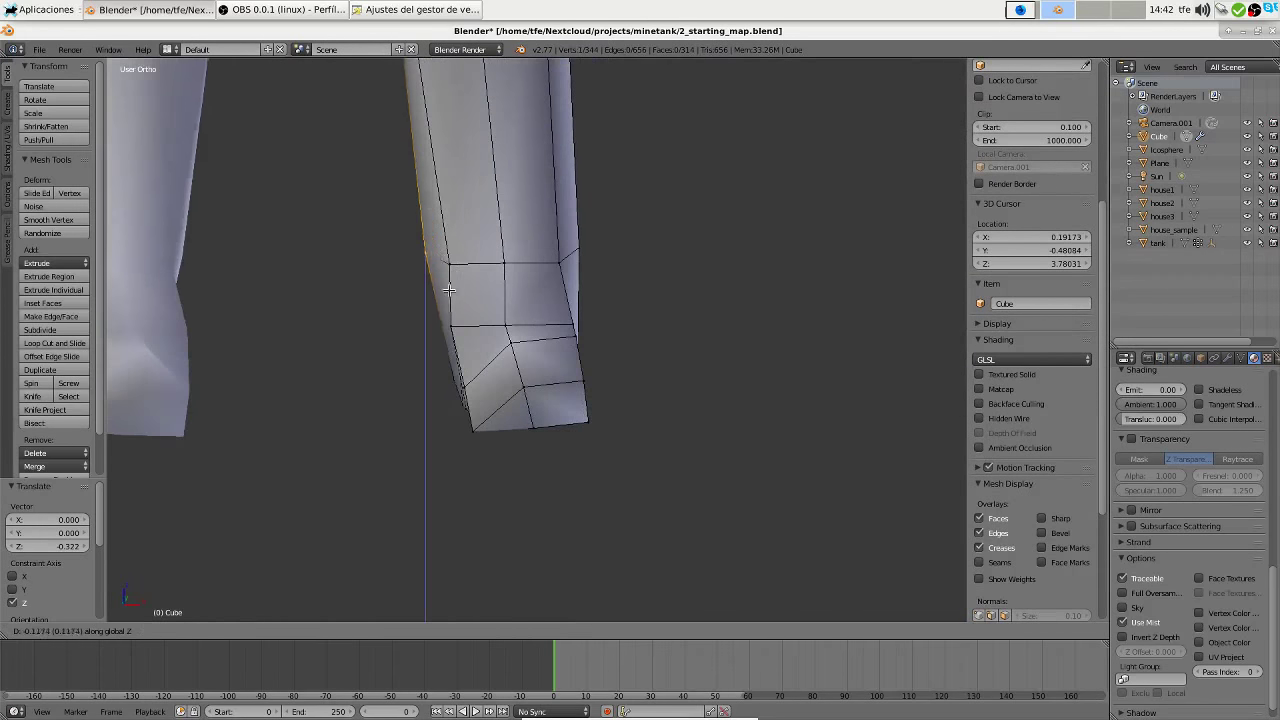
left_click(465, 300)
Nudge another foot vertex and tilt the toe faces about 3.251°
mouse_move(465, 300)
middle_mouse_down()
mouse_move(654, 294)
mouse_move(369, 420)
mouse_move(680, 366)
mouse_move(670, 510)
middle_mouse_up()
key("g")
left_click(560, 345)
left_click(503, 366)
key("ctrl+KP_Add")
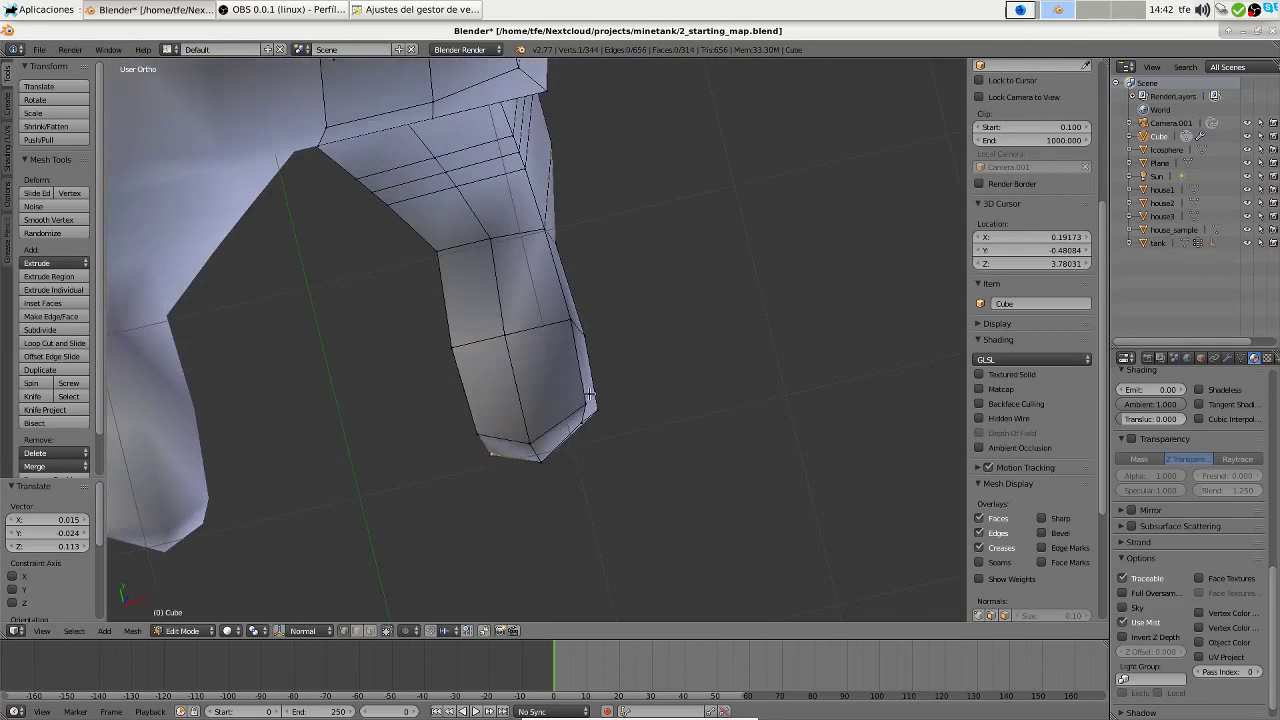
left_click(670, 510)
View the feet from above and select a foot vertex near the leg
key("KP_7")
key("g")
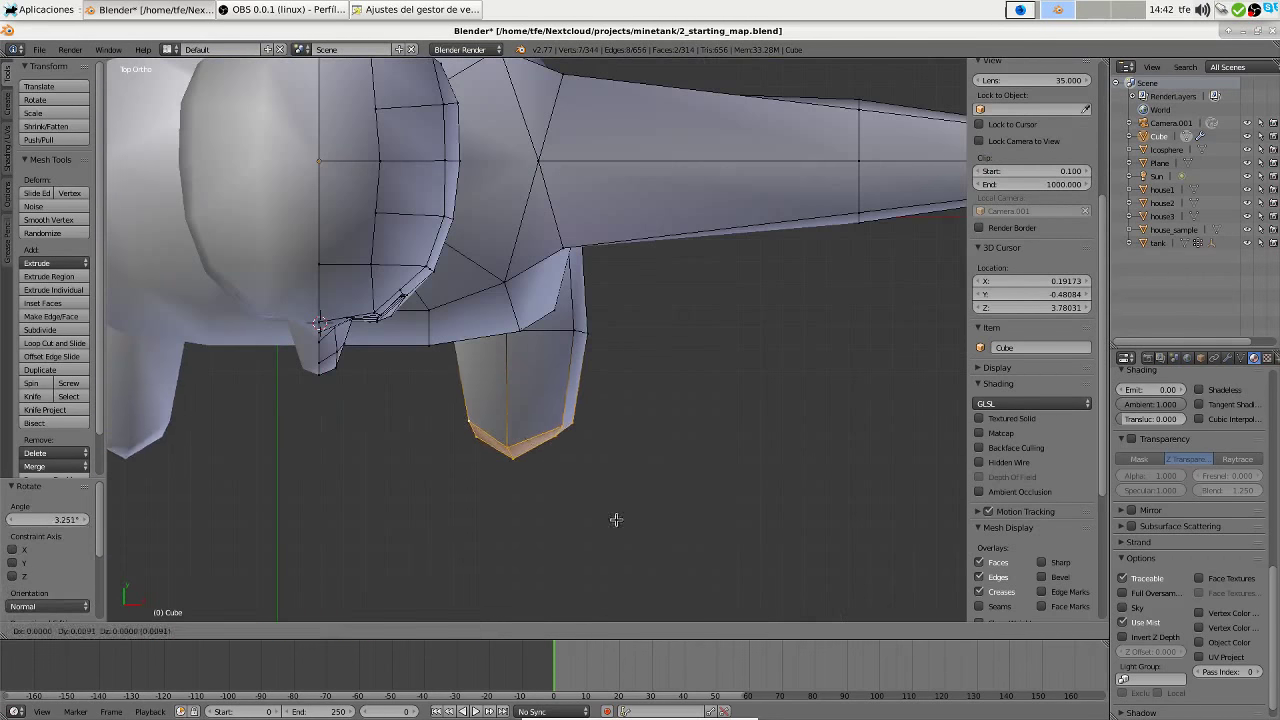
key("Escape")
mouse_move(616, 519)
middle_mouse_down()
mouse_move(734, 397)
mouse_move(583, 371)
middle_mouse_up()
right_click(638, 340)
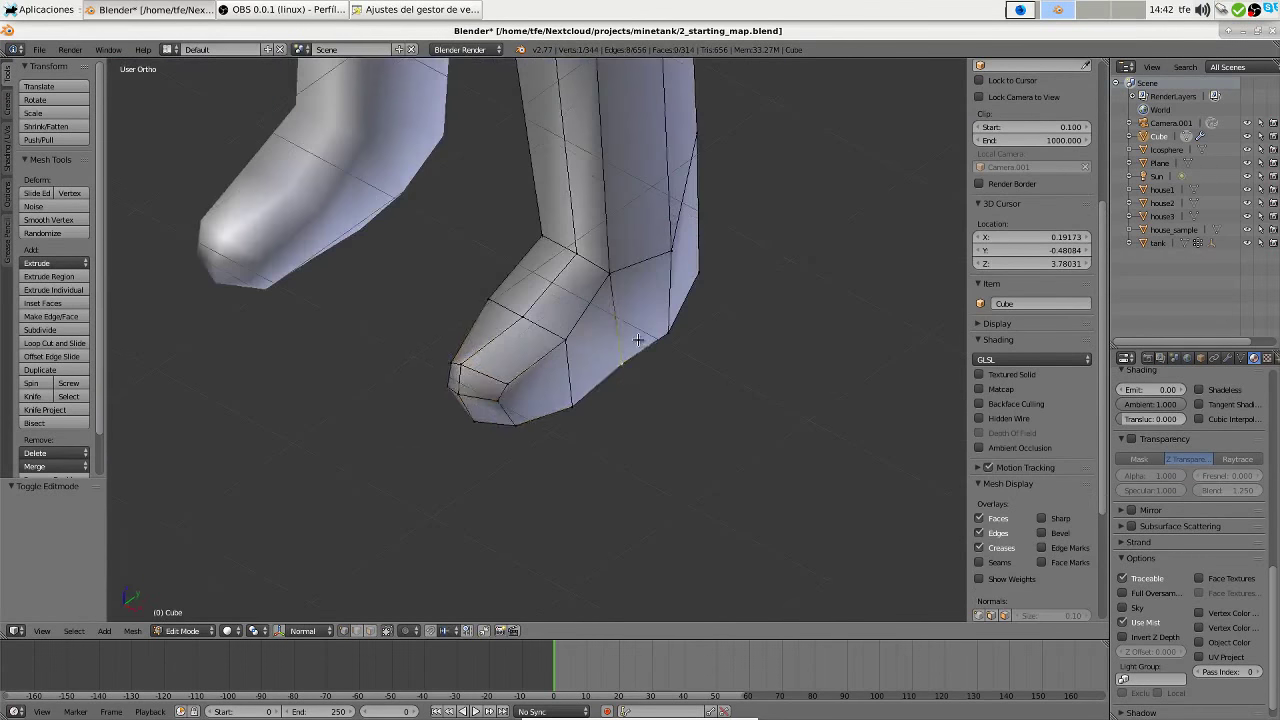
mouse_move(638, 340)
middle_mouse_down()
mouse_move(723, 377)
mouse_move(603, 342)
middle_mouse_up()
Lower the selected foot faces along Z
key("z")
key("z")
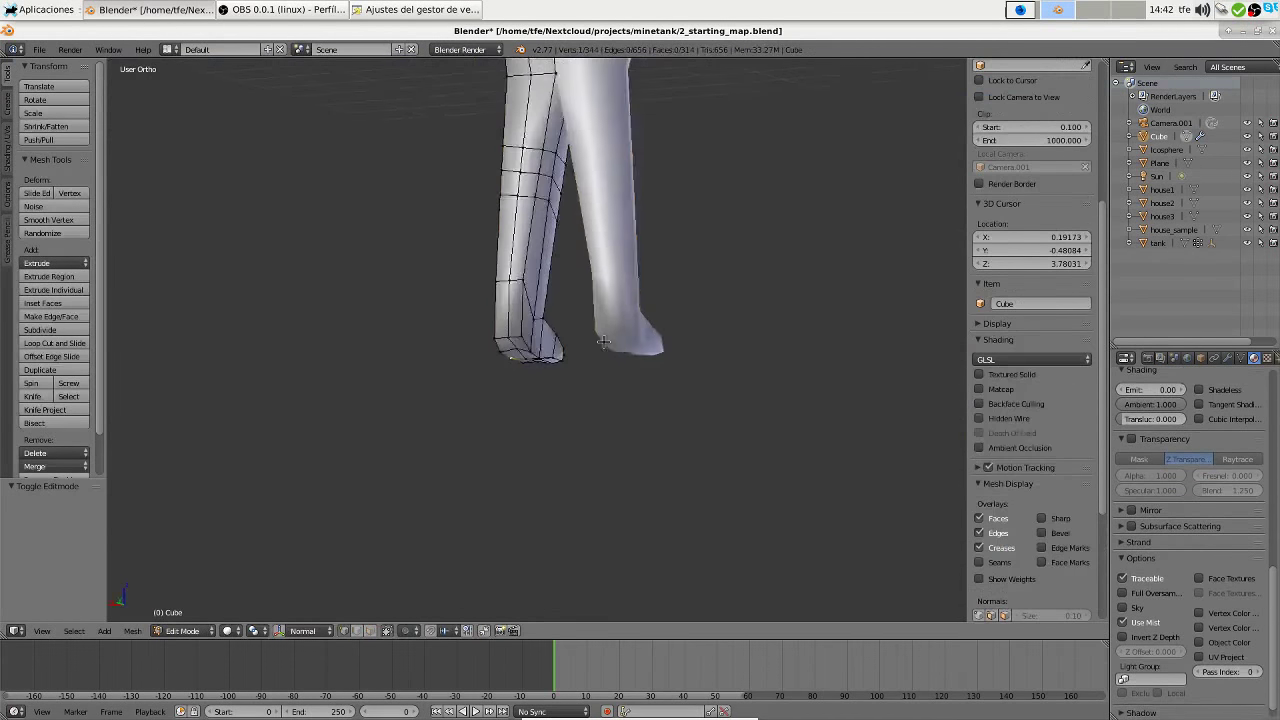
scroll(603, 342, "up", 3)
middle_click_drag(451, 366, 640, 320)
right_click(712, 358, "shift")
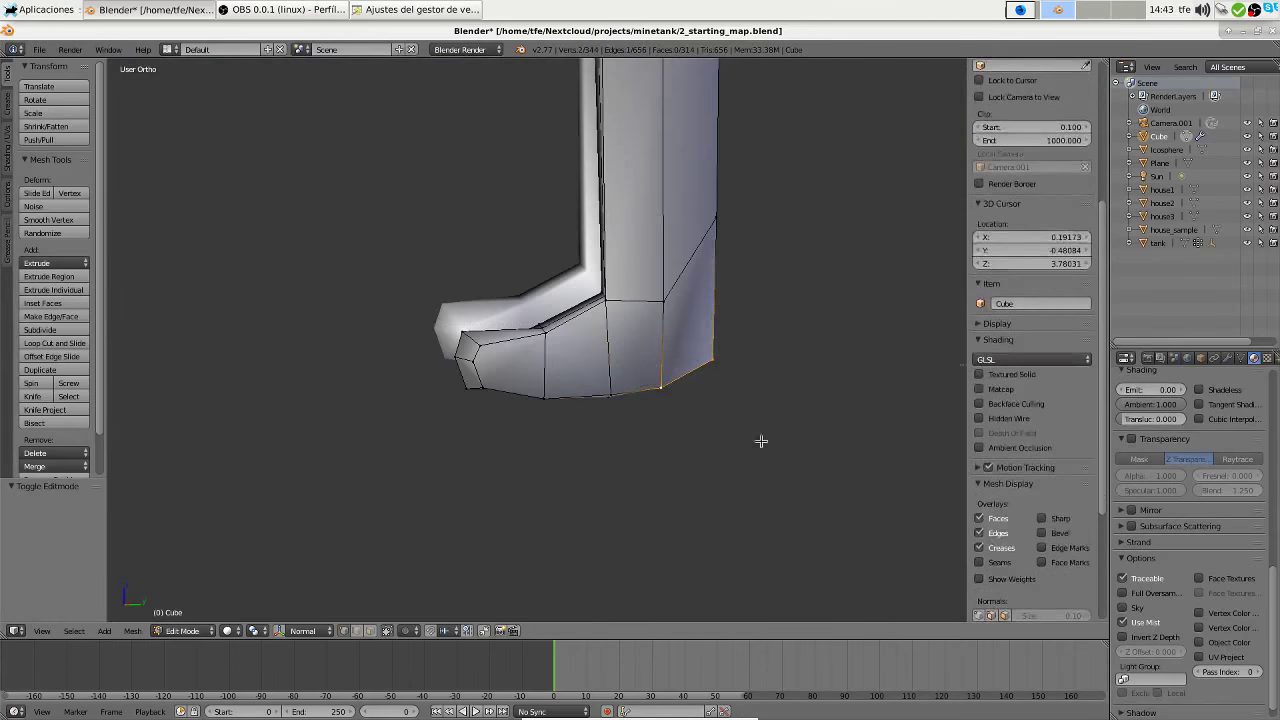
key("ctrl+KP_Add")
key("g")
key("z")
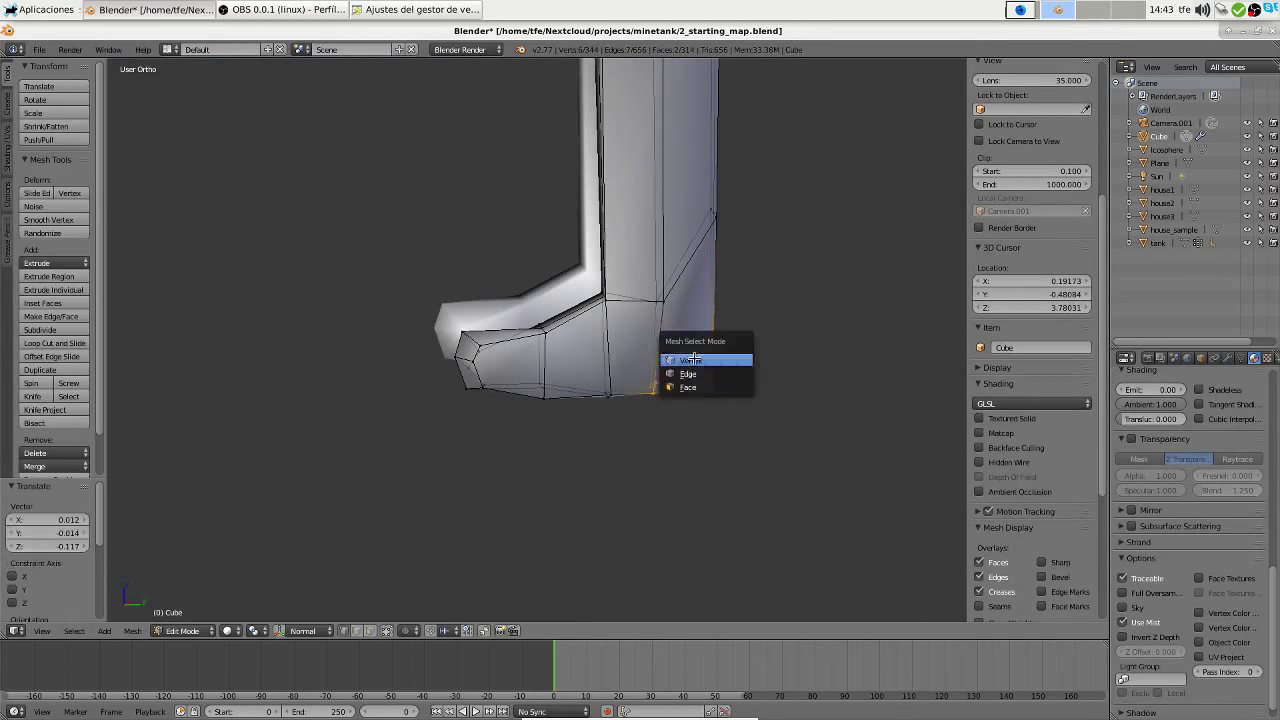
left_click(815, 391)
In Right Ortho view, extrude the toe forward
key("ctrl+KP_3")
key("KP_3")
key("ctrl+Tab")
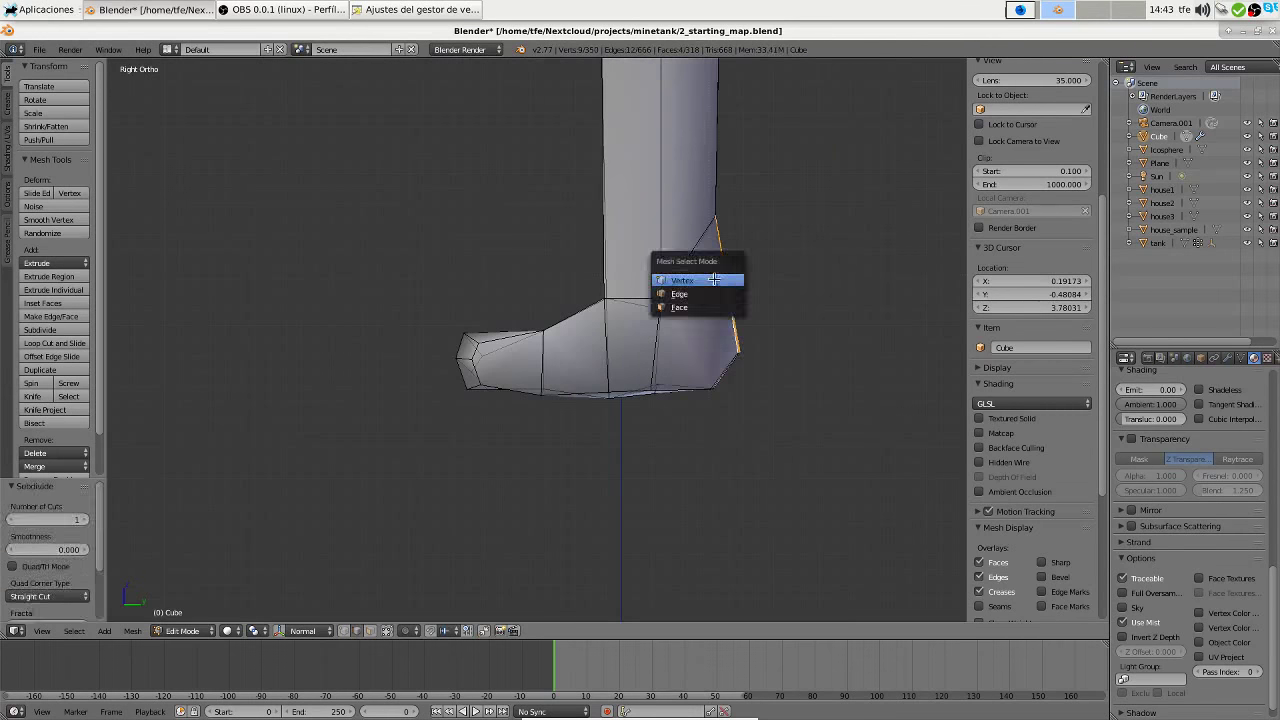
left_click(686, 280)
key("e")
left_click(759, 318)
Compare the reshaped foot outside Edit Mode from the side
key("Tab")
mouse_move(740, 310)
middle_mouse_down()
mouse_move(664, 273)
mouse_move(574, 306)
middle_mouse_up()
key("Tab")
key("Tab")
key("Tab")
key("Tab")
scroll(491, 290, "up", 5)
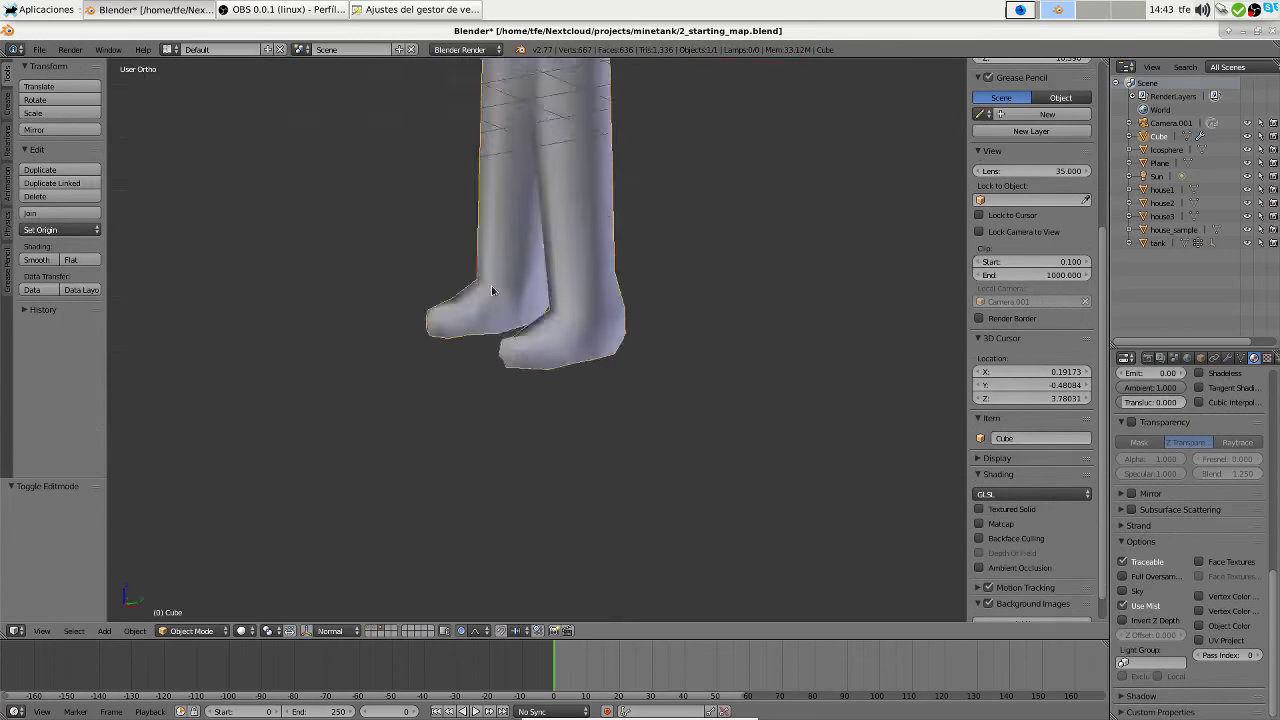
key("Tab")
middle_click_drag(491, 290, 430, 277)
Flatten the foot vertically, then move a shin edge loop along Z
key("s")
key("z")
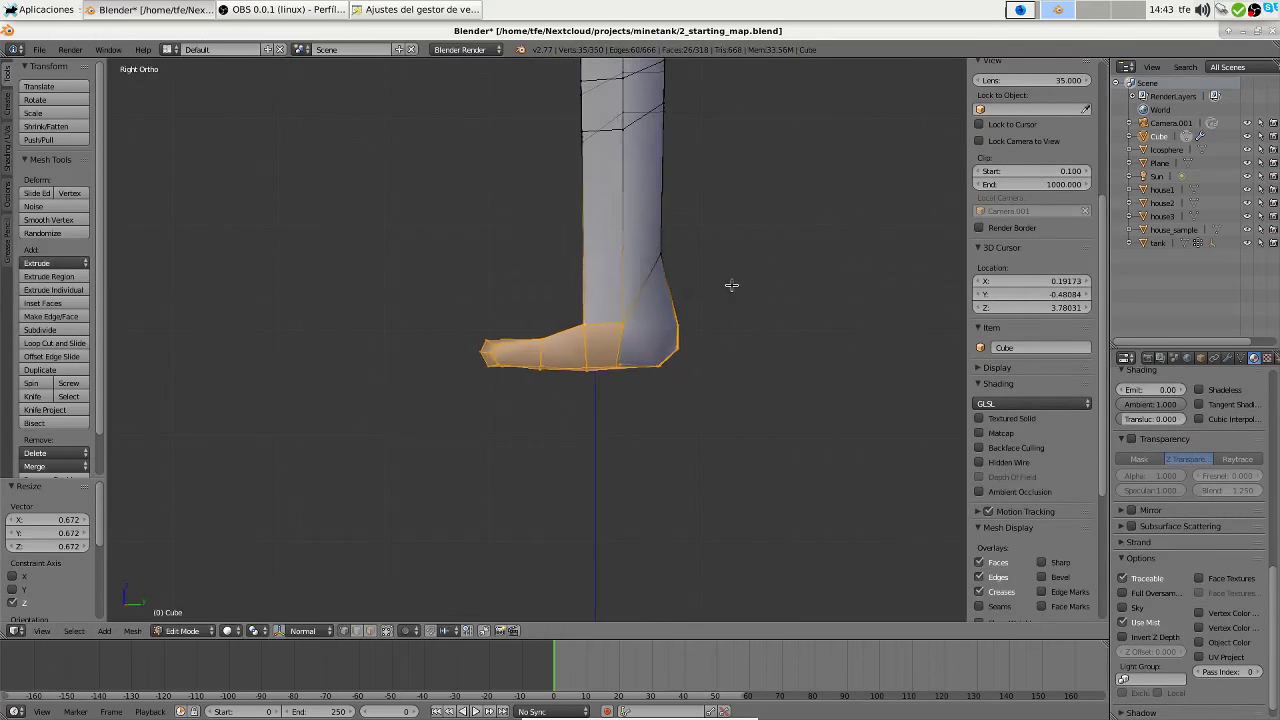
left_click(721, 284)
key("2")
middle_click_drag(721, 284, 681, 337, "shift")
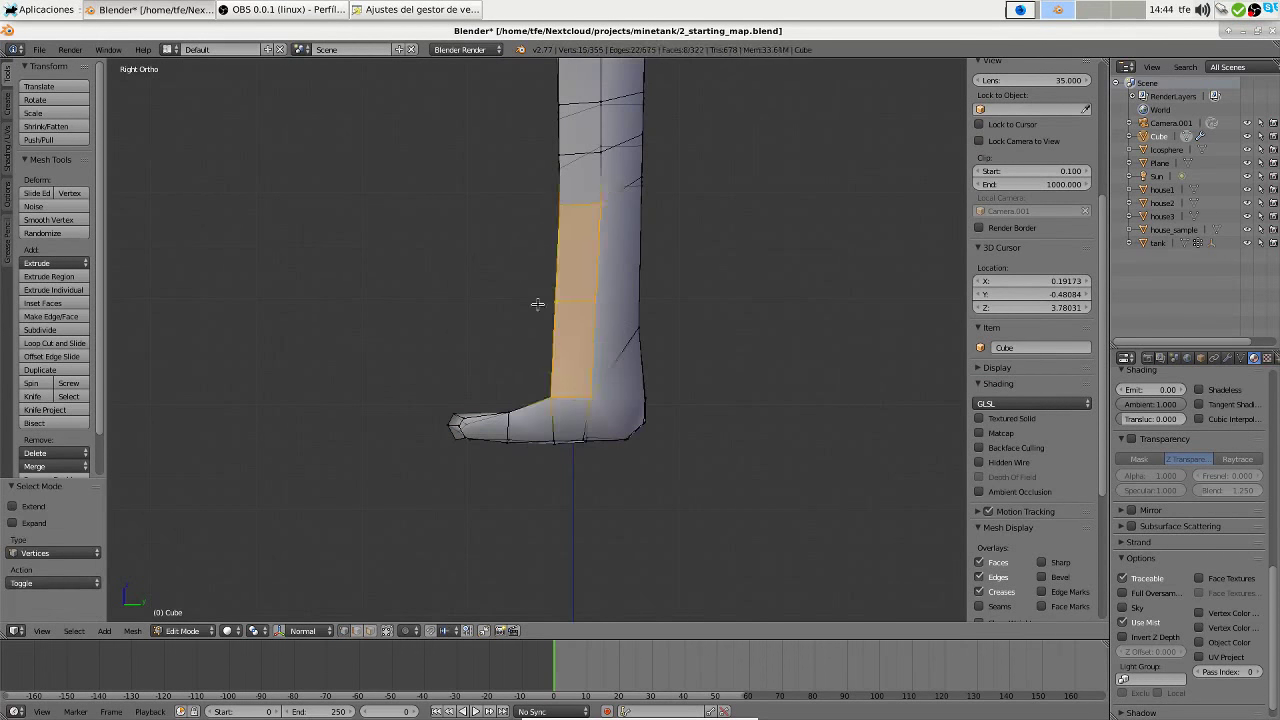
right_click(537, 303, "alt")
key("g")
key("z")
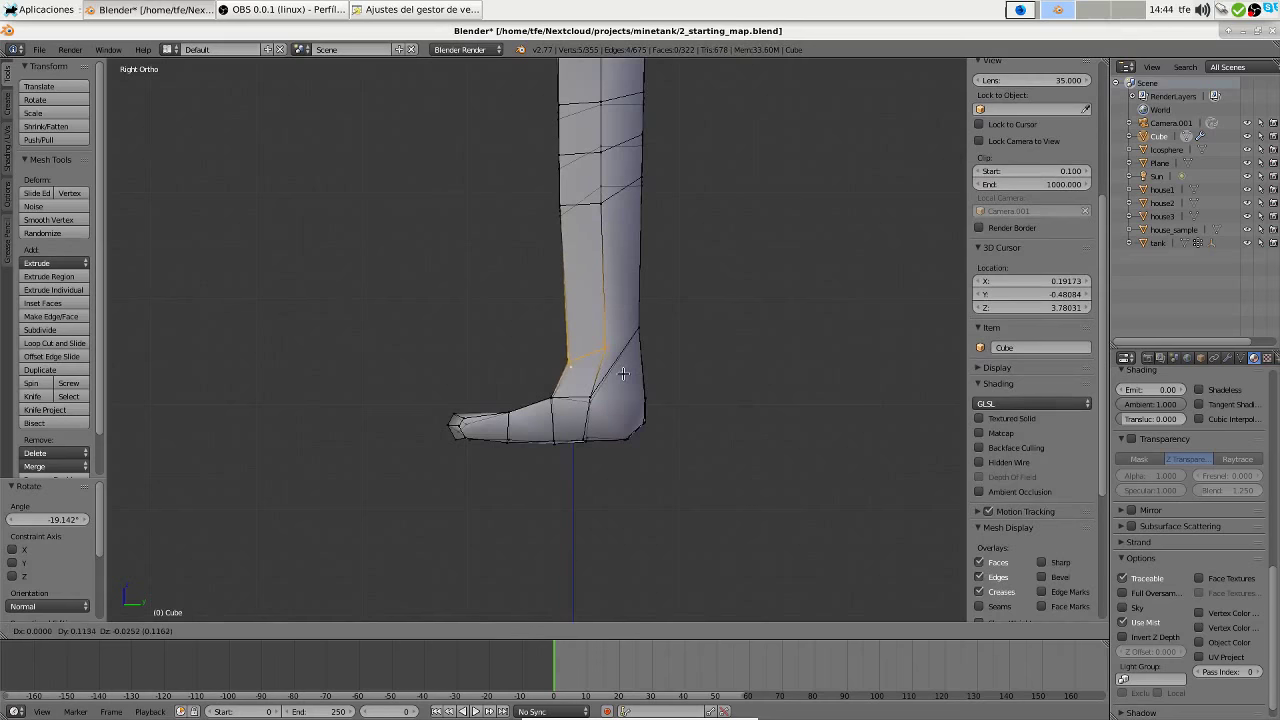
left_click(623, 373)
In Right Ortho, move leg outline vertices to shape the front of the knee
scroll(621, 256, "down", 4)
right_click(555, 256)
key("g")
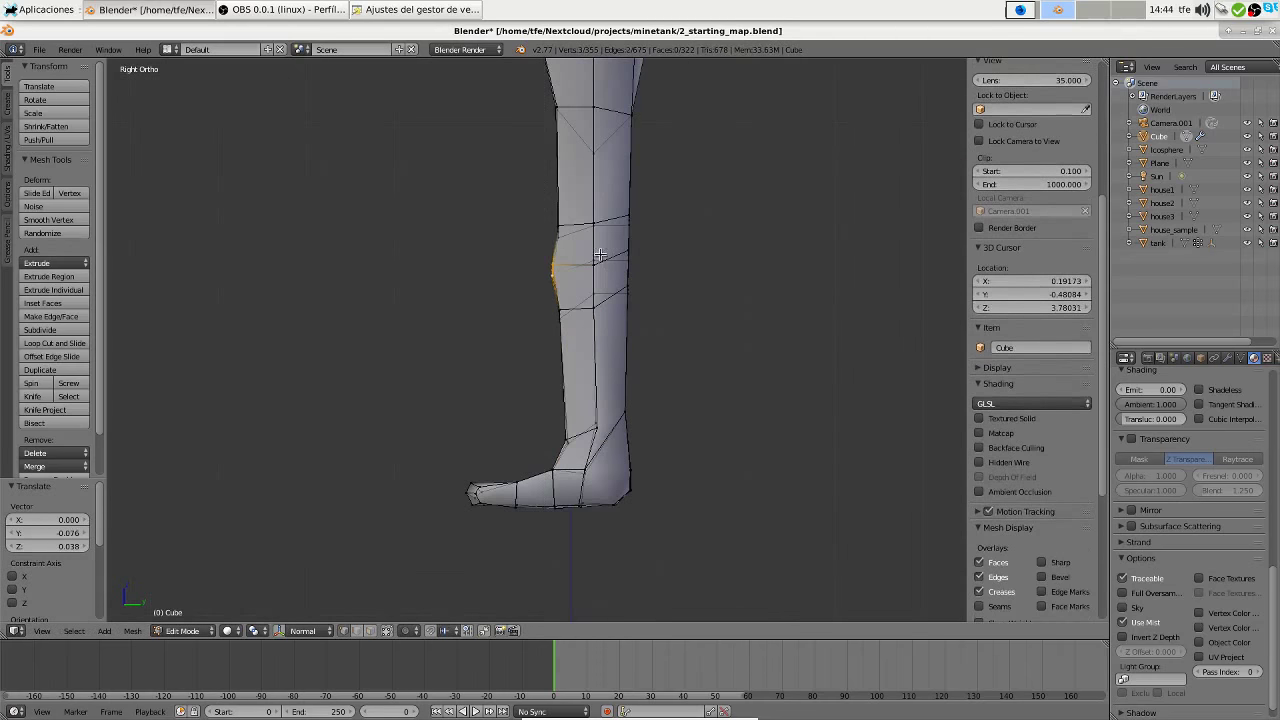
key("KP_3")
scroll(619, 272, "up", 4)
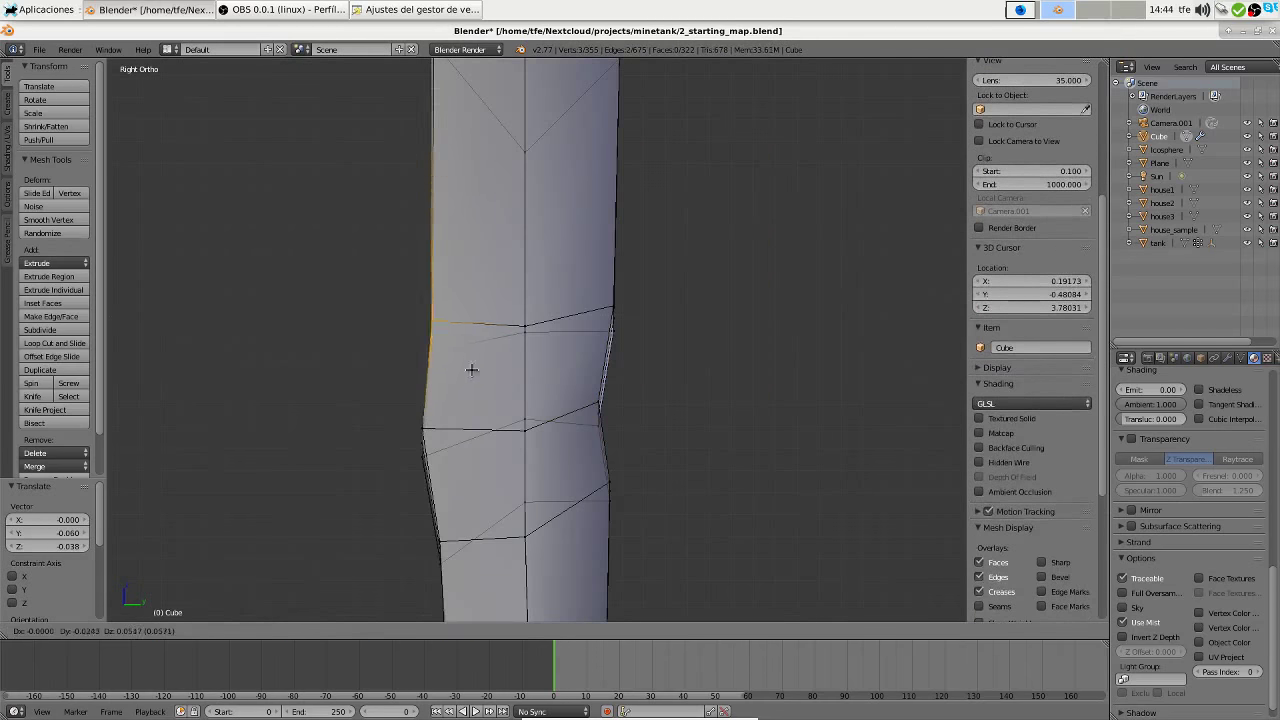
right_click(430, 440)
key("g")
left_click(445, 488)
In edge mode, push the back-of-leg edges outward to bulge the calf behind the knee
scroll(601, 245, "down", 2)
scroll(680, 263, "up", 2)
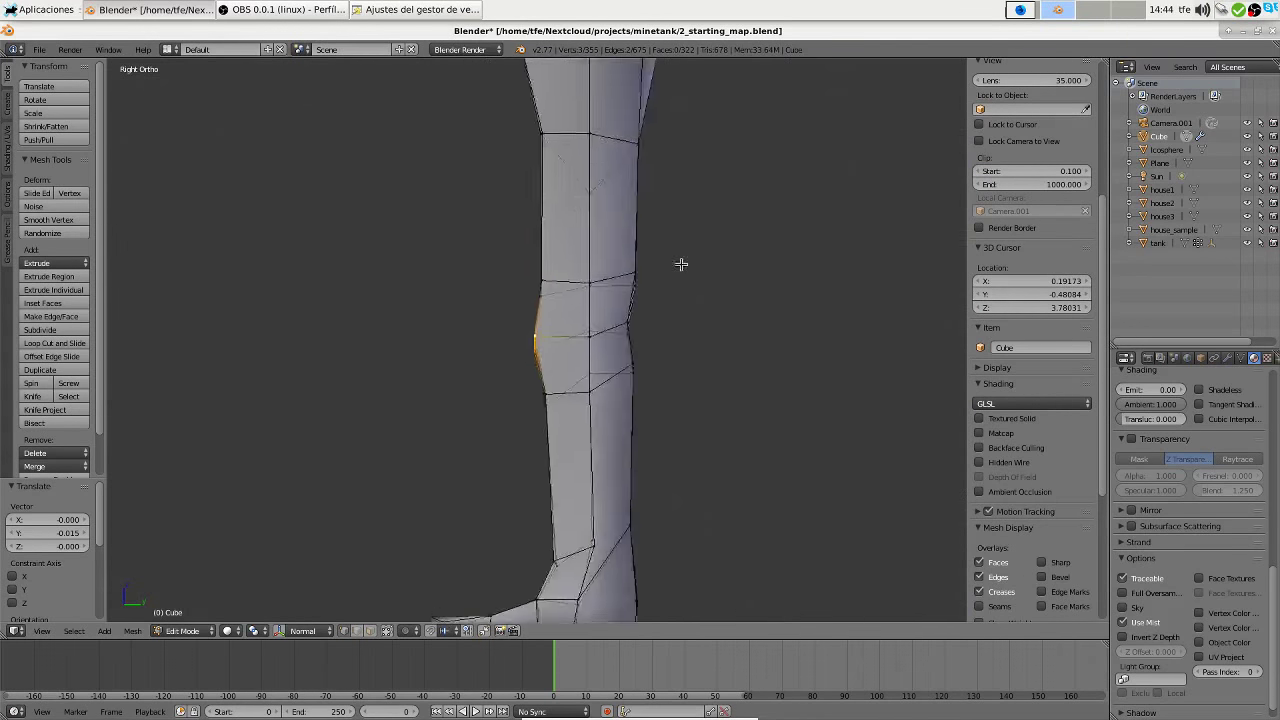
key("ctrl+Tab")
scroll(425, 270, "up", 3)
left_click(420, 294)
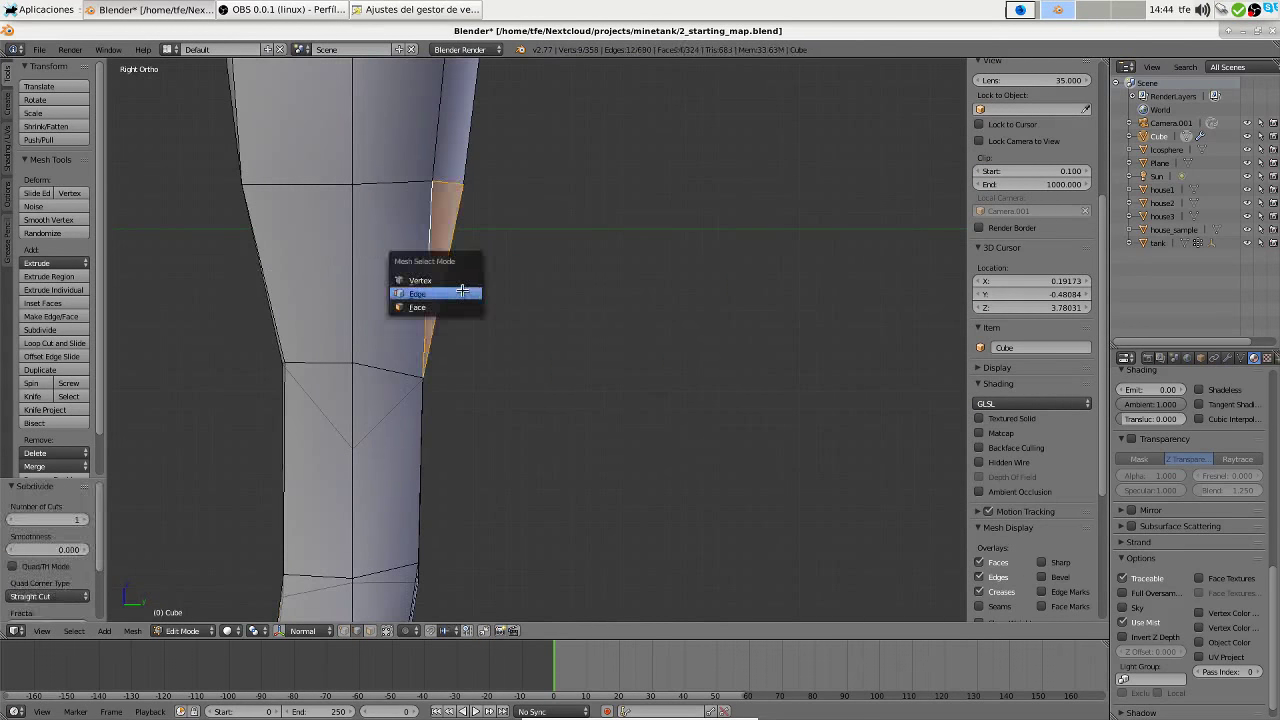
key("g")
left_click(514, 317)
scroll(514, 220, "down", 2)
left_click_drag(551, 310, 466, 398)
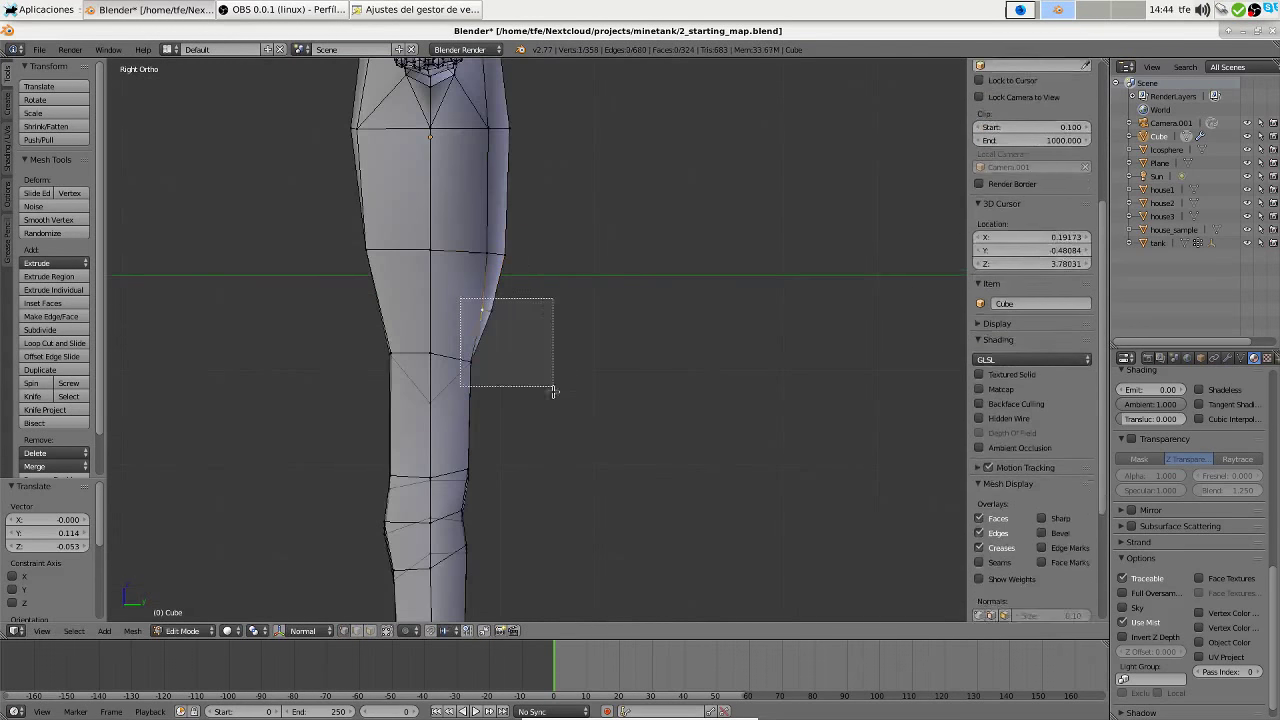
key("g")
left_click(531, 266)
scroll(430, 210, "down", 2)
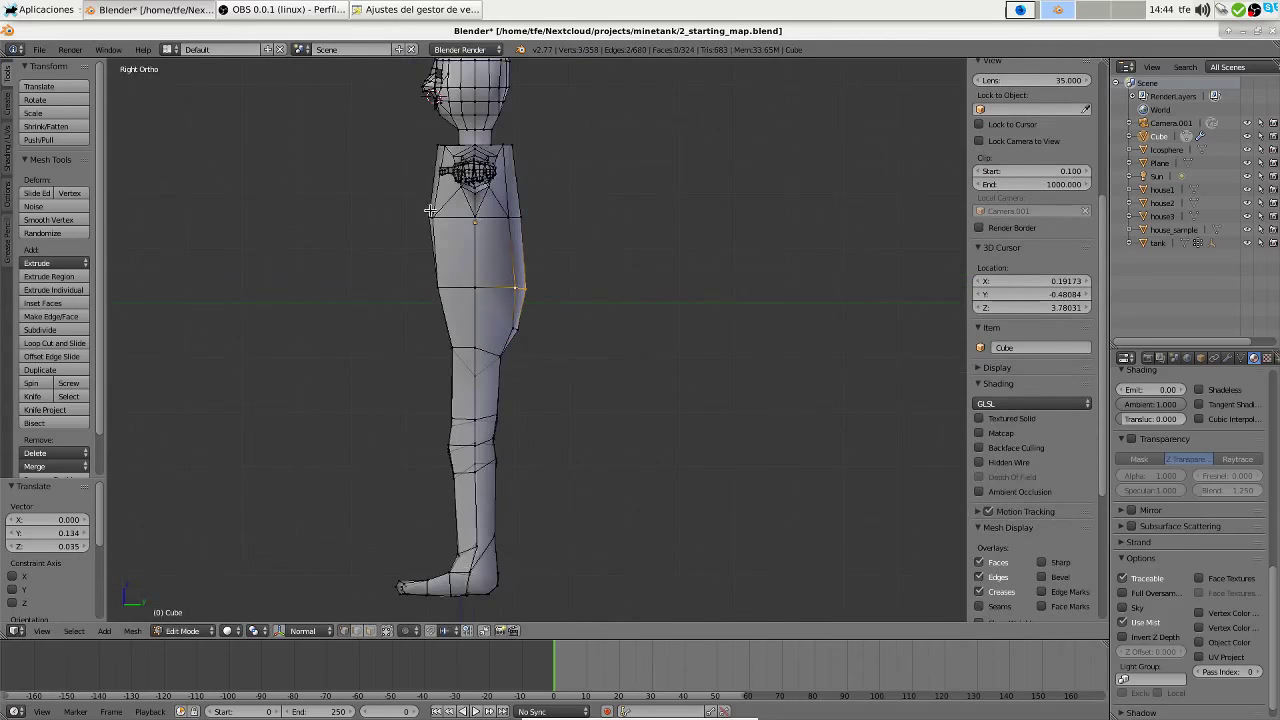
Rotate and shift the upper-chest edge loop
left_click(562, 293, "alt")
key("r")
left_click(610, 292)
key("g")
scroll(567, 252, "up", 2)
key("g")
left_click(591, 160)
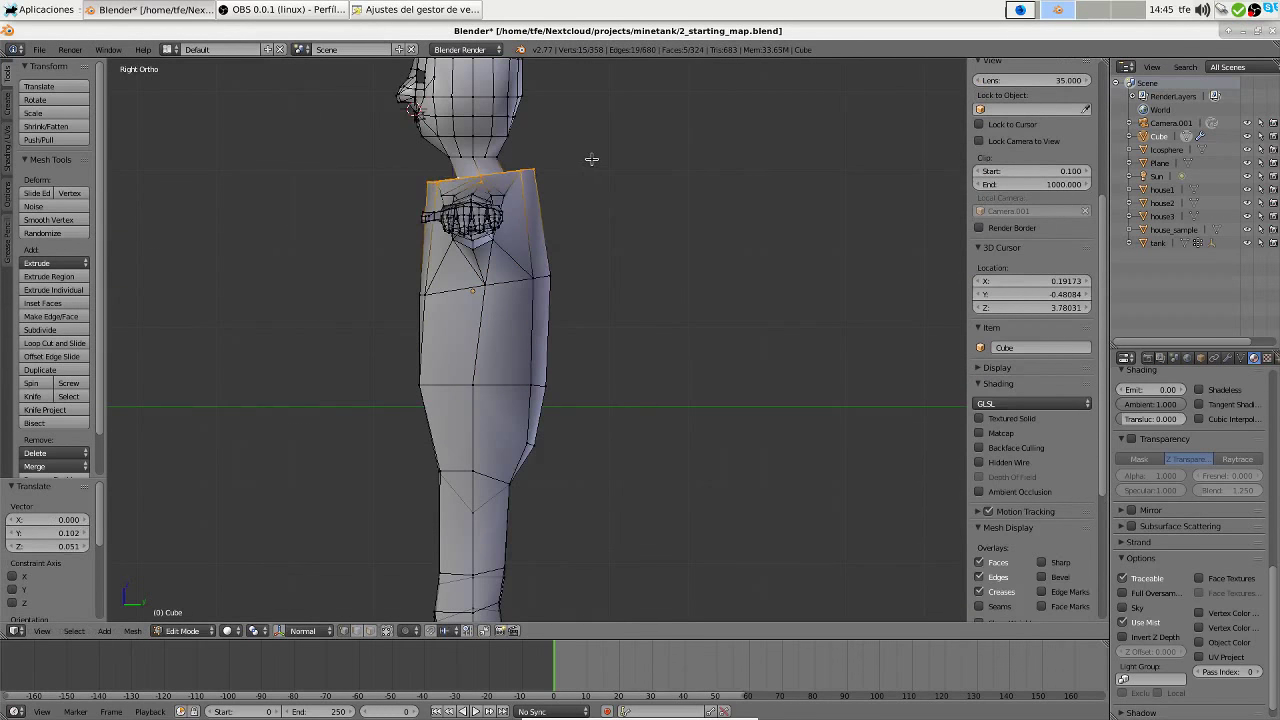
Select the linked head geometry and try rotating it, then cancel and undo
scroll(591, 160, "down", 1)
key("l")
key("r")
key("Escape")
key("ctrl+z")
In Right Ortho, move the shoulder-top edge to slope and round the shoulder
scroll(566, 331, "down", 2)
scroll(569, 309, "up", 3)
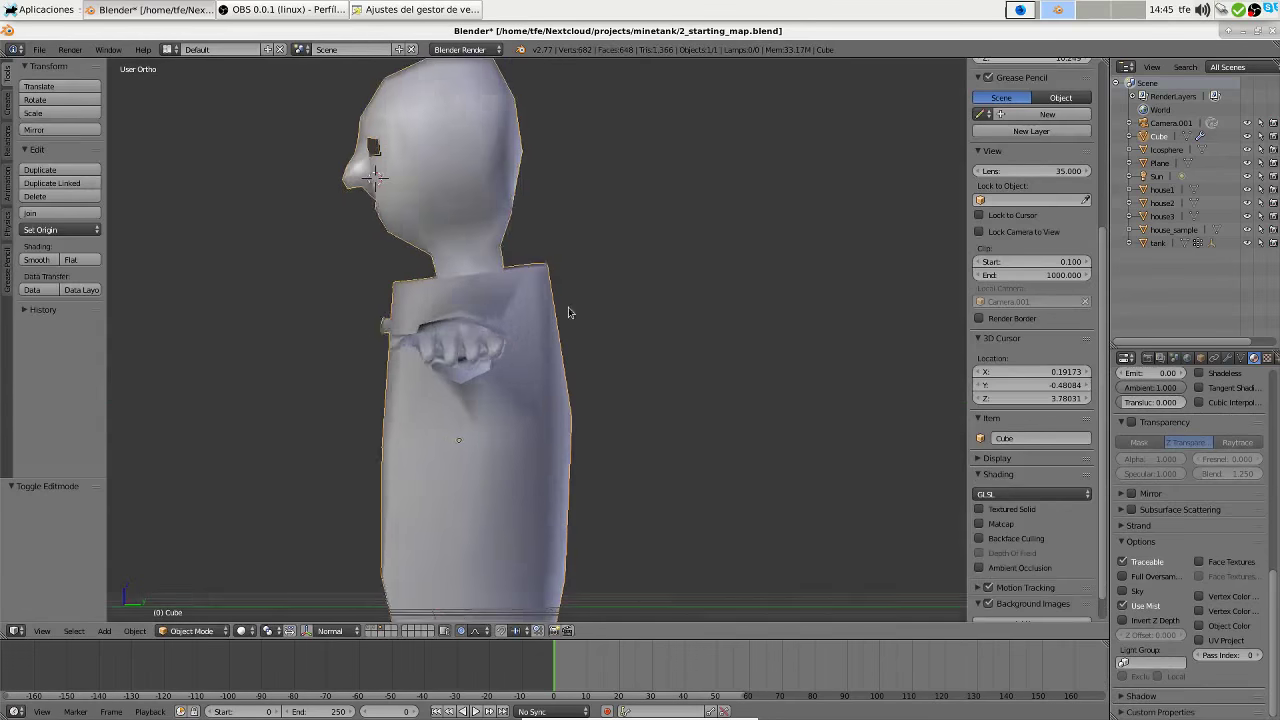
middle_click_drag(569, 309, 608, 348)
scroll(608, 348, "down", 3)
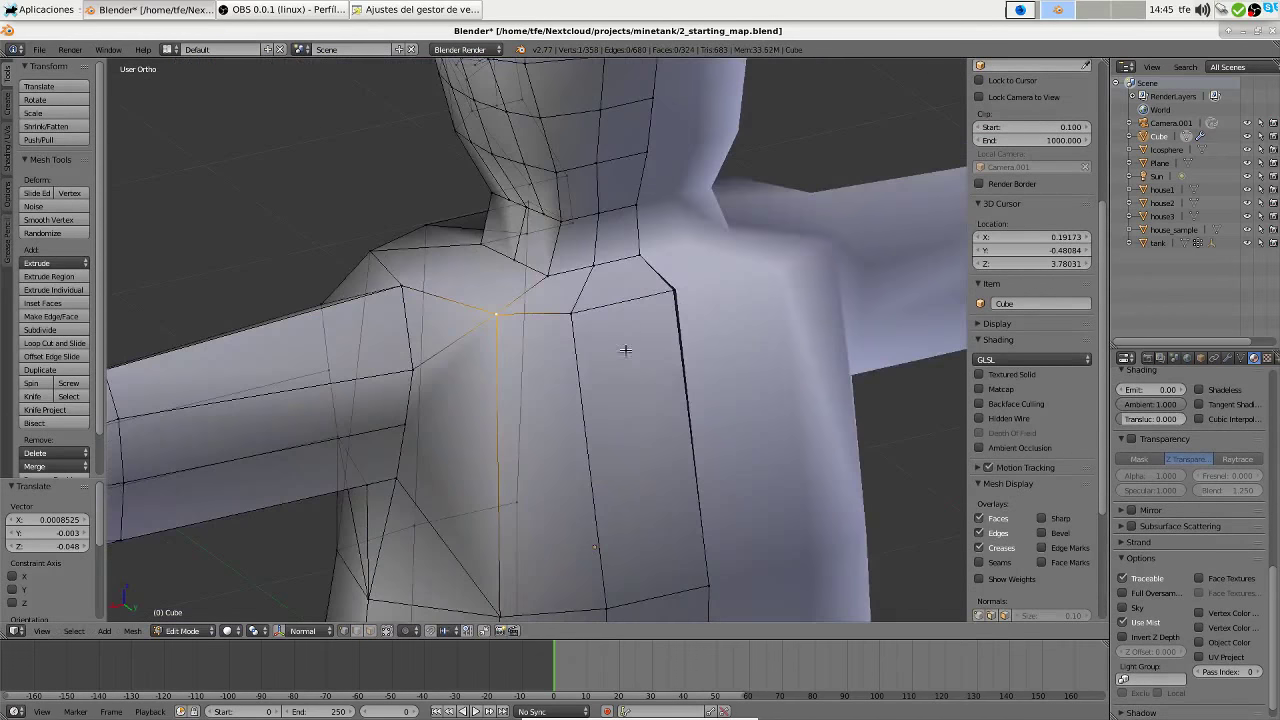
key("ctrl+z")
key("KP_3")
scroll(745, 319, "up", 3)
key("g")
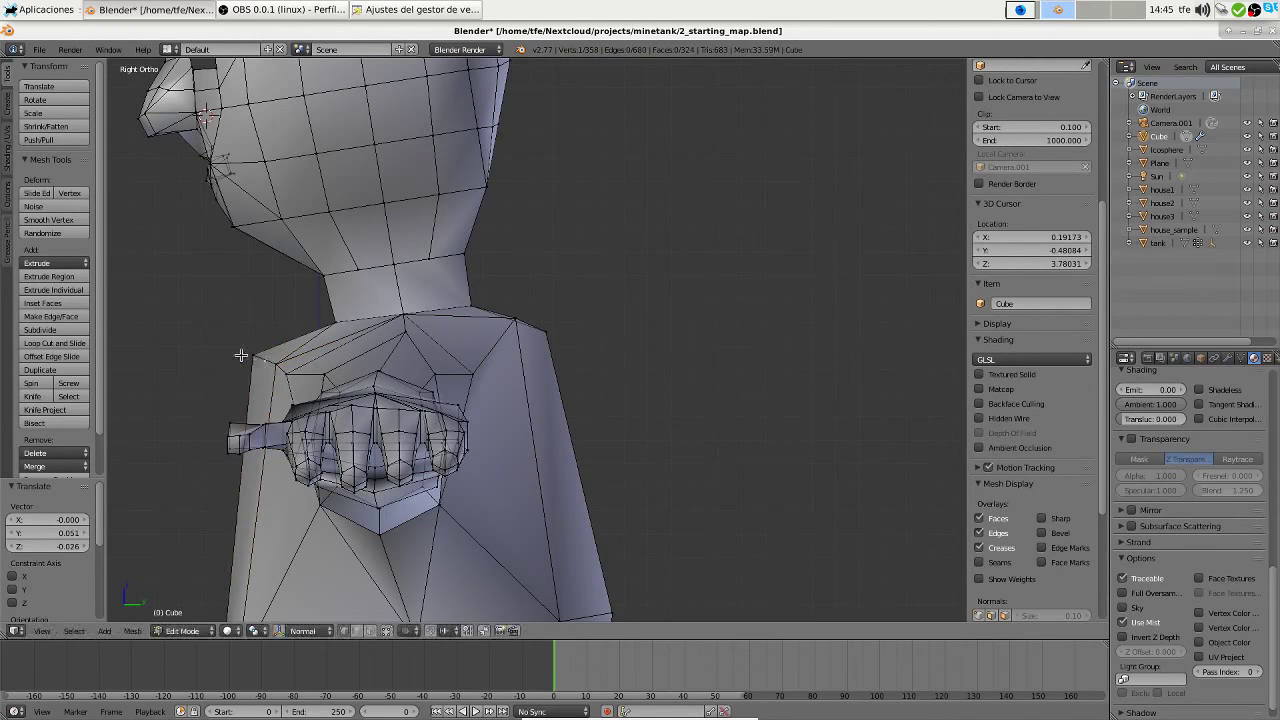
scroll(535, 342, "down", 5)
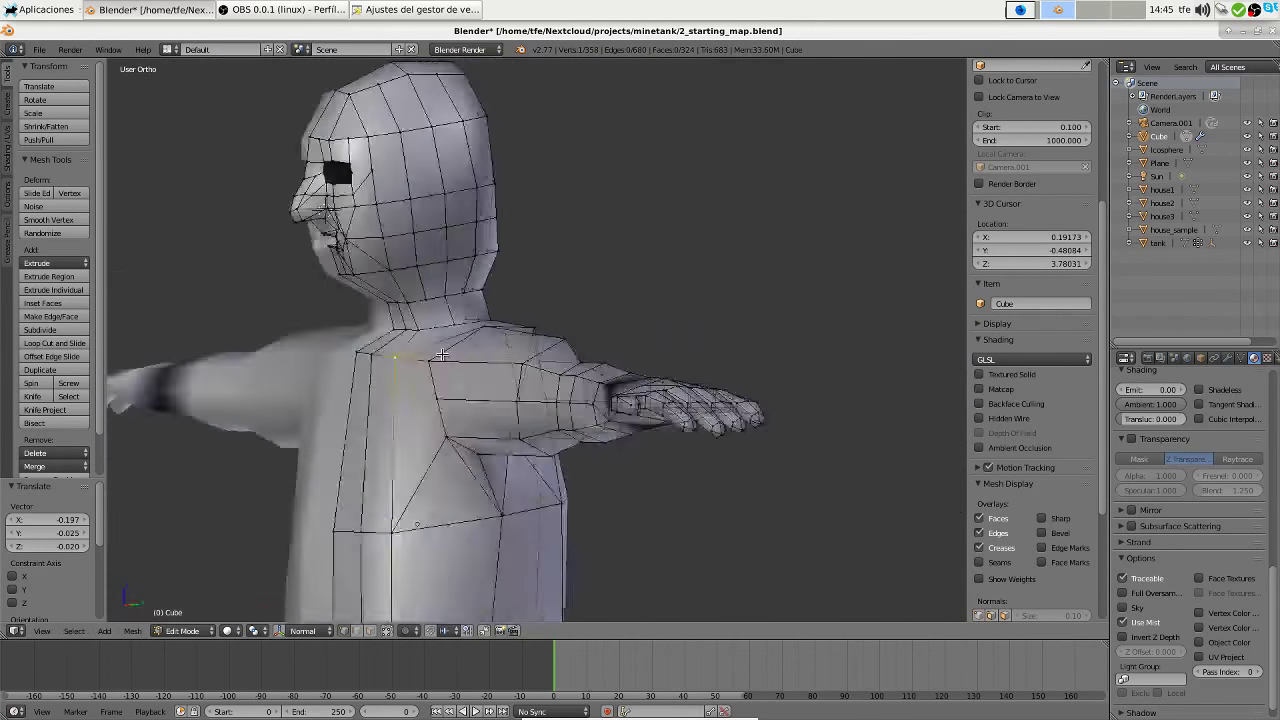